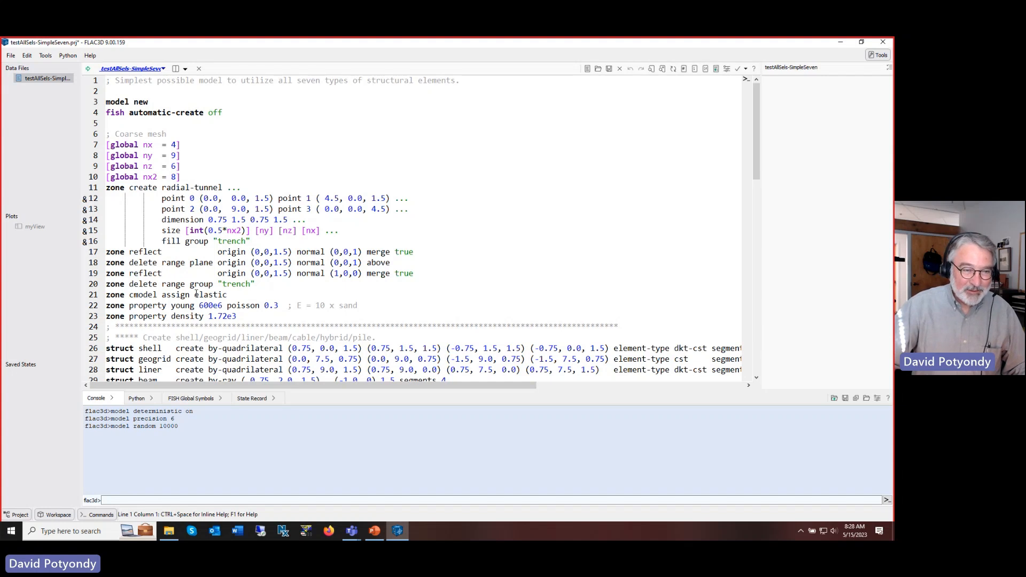
click(257, 285)
key(Return)
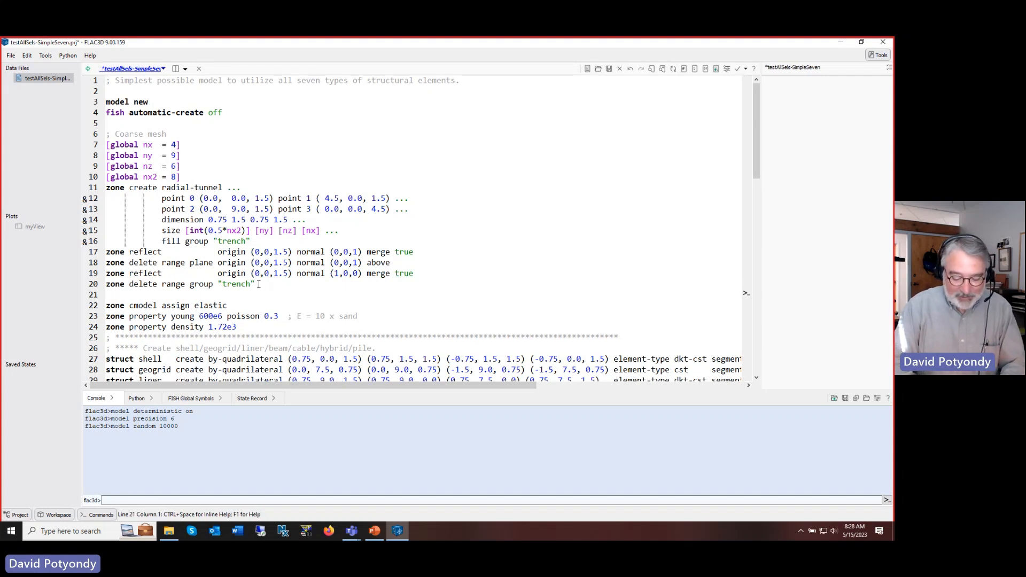
text(return)
key(Return)
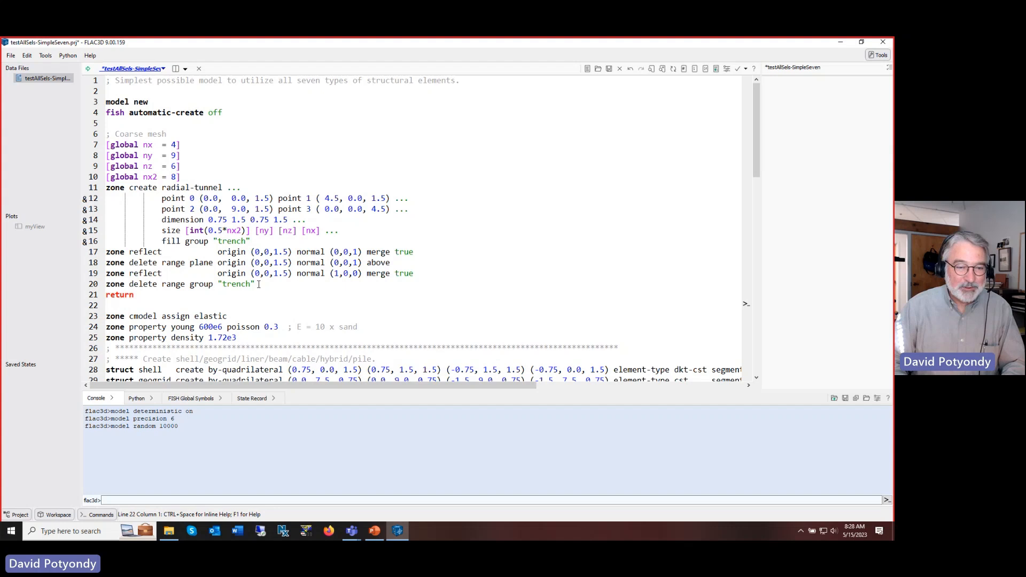
key(BackSpace)
key(BackSpace)
key(BackSpace)
key(BackSpace)
key(BackSpace)
key(BackSpace)
key(BackSpace)
key(BackSpace)
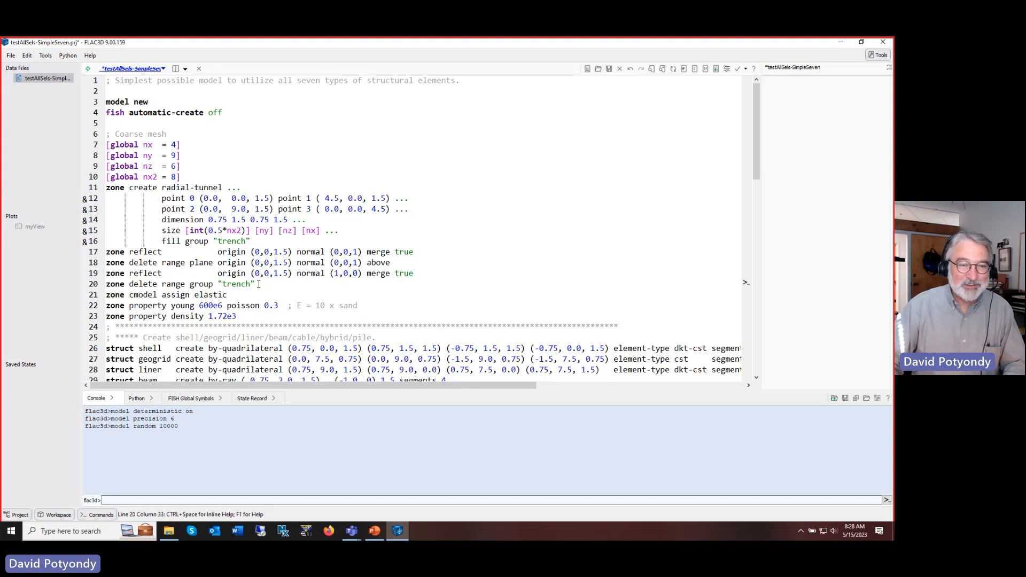
- Run the testAllSels-SimpleSeven data file and show the myView plot
click(88, 70)
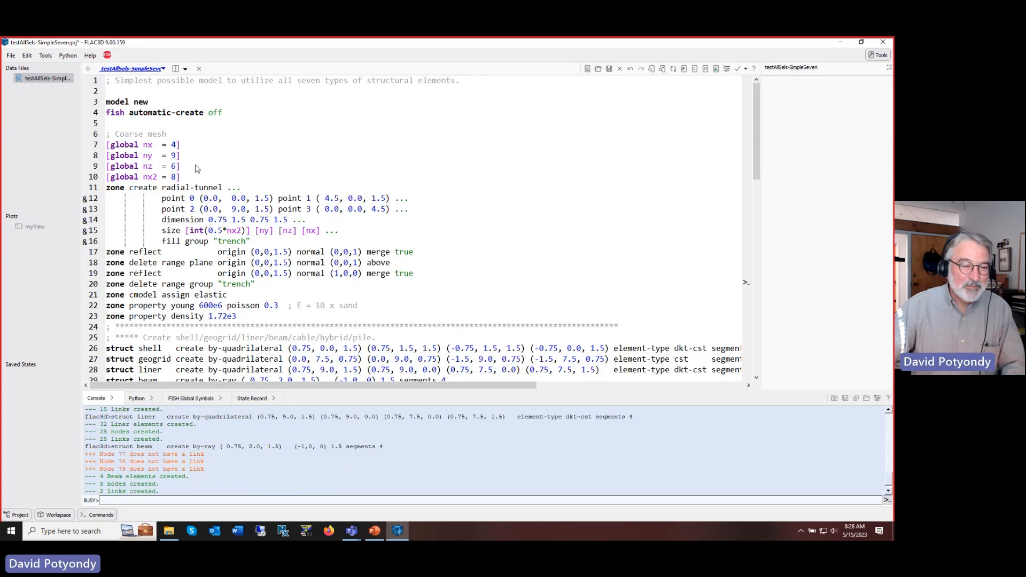
click(35, 227)
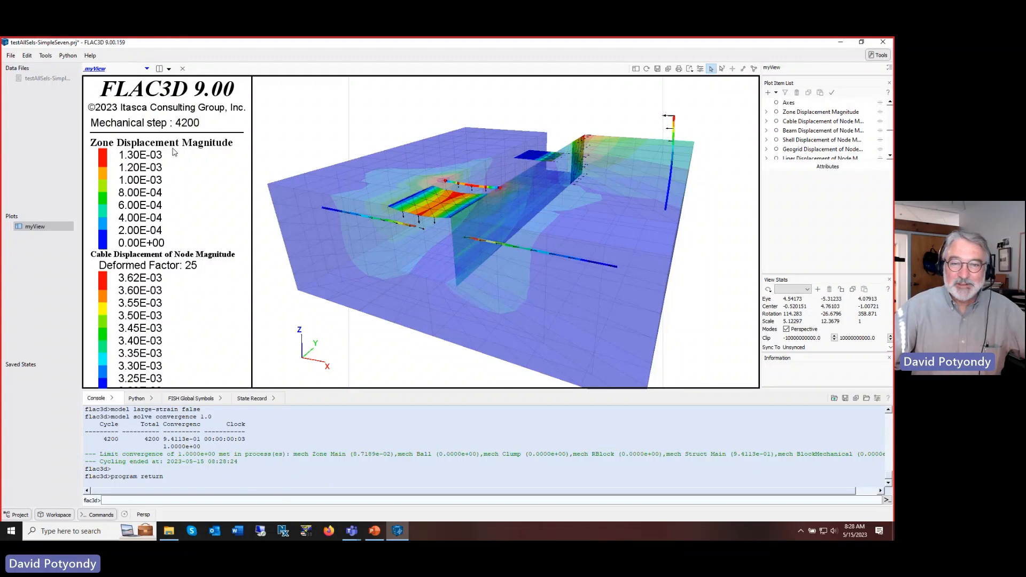
- Examine the displacement contours and arrows of the side cable and hybrid elements, and of the shell and beam spanning the trench
mouse_move(494, 291)
mouse_down()
mouse_move(552, 239)
mouse_move(502, 293)
mouse_up()
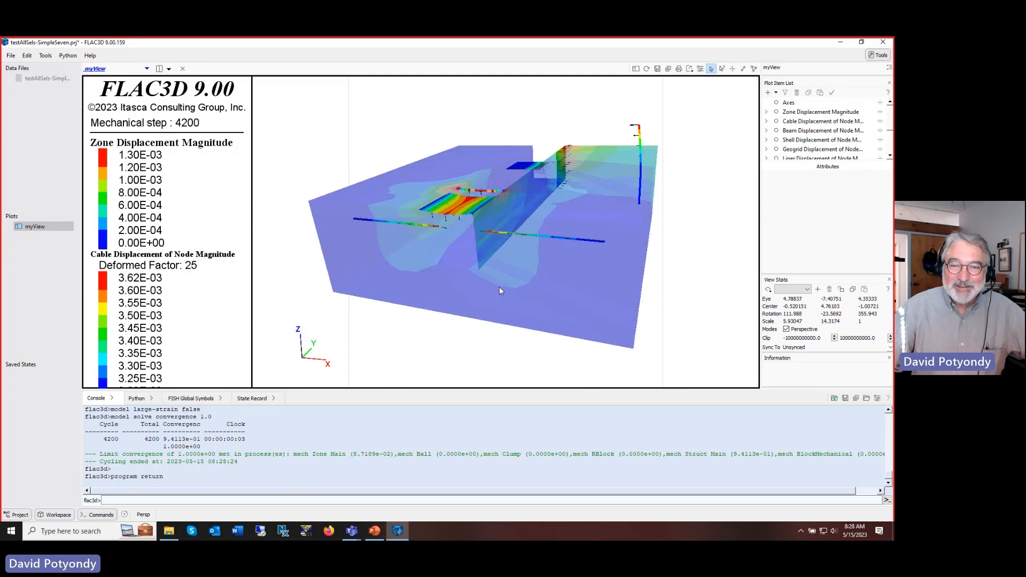
scroll(501, 282, up, 5)
scroll(500, 277, up, 3)
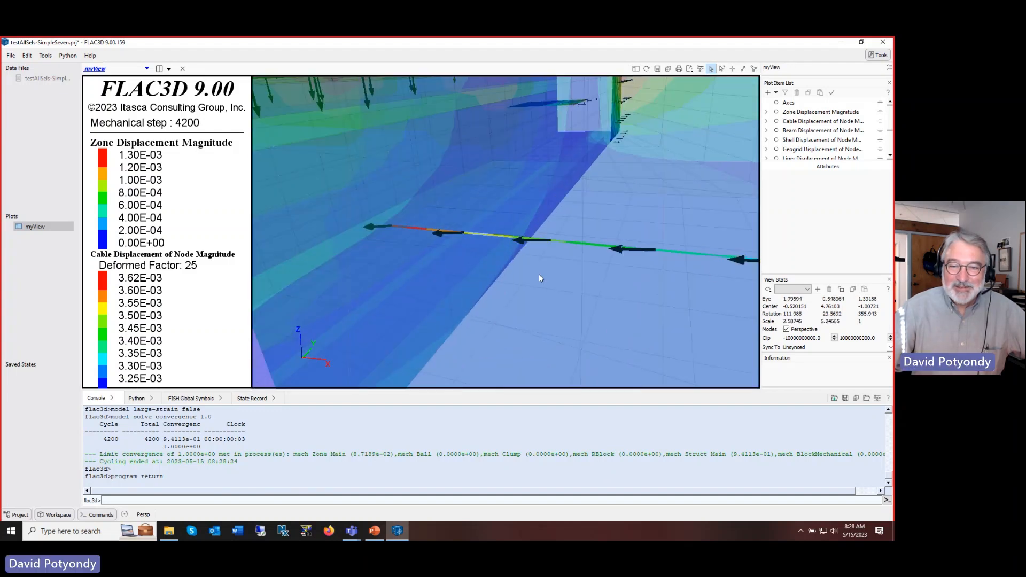
scroll(431, 255, down, 4)
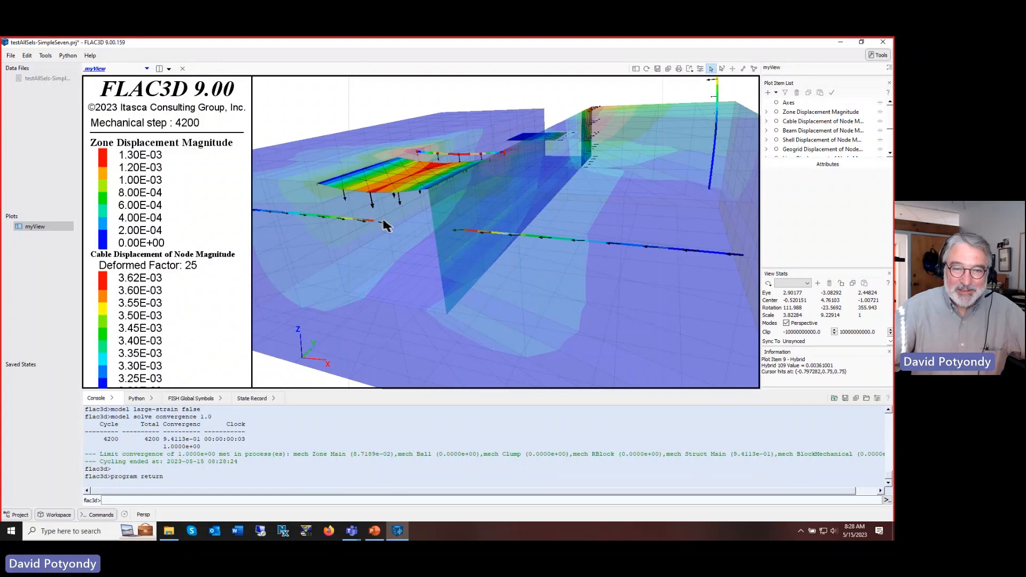
drag(409, 223, 449, 216)
mouse_move(514, 245)
mouse_down()
mouse_move(513, 230)
mouse_move(496, 264)
mouse_move(505, 242)
mouse_up()
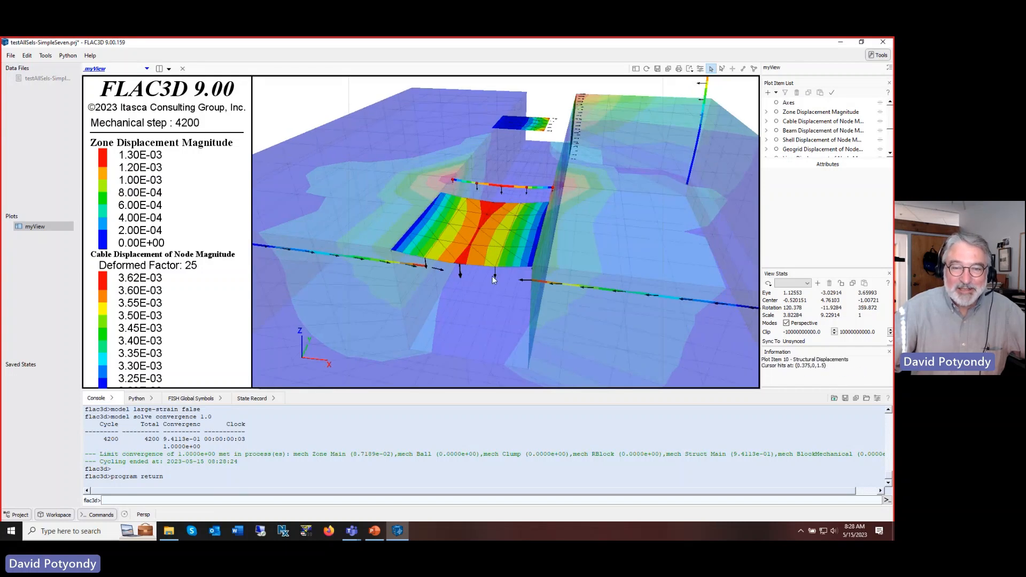
drag(501, 265, 488, 252)
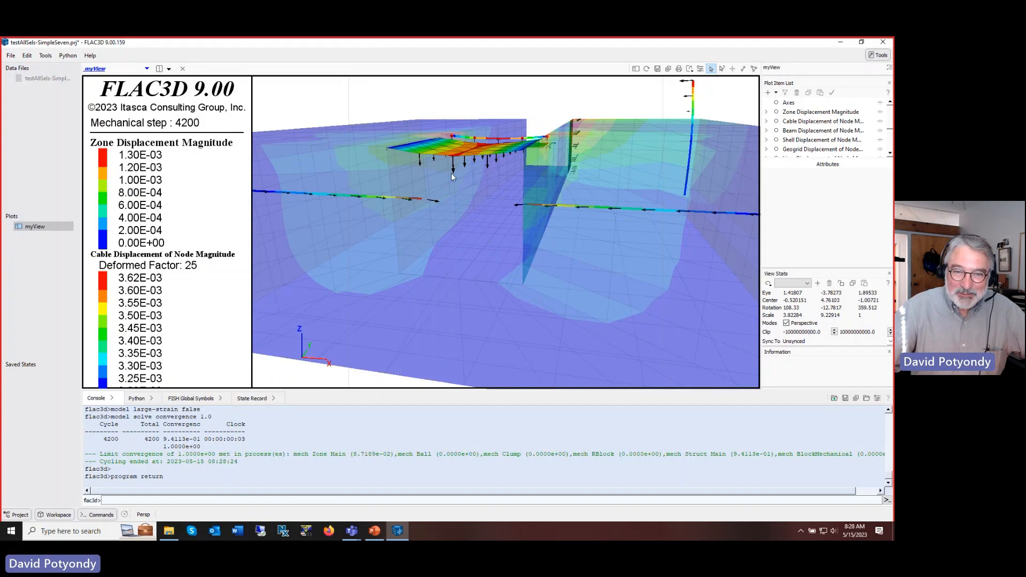
drag(488, 175, 482, 211)
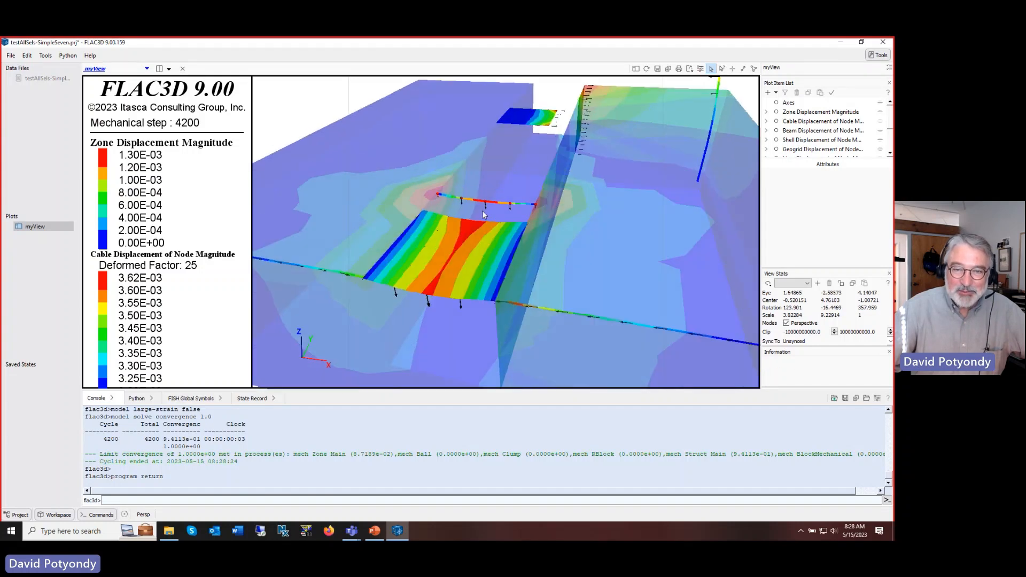
scroll(480, 212, up, 5)
right_drag(468, 178, 462, 194)
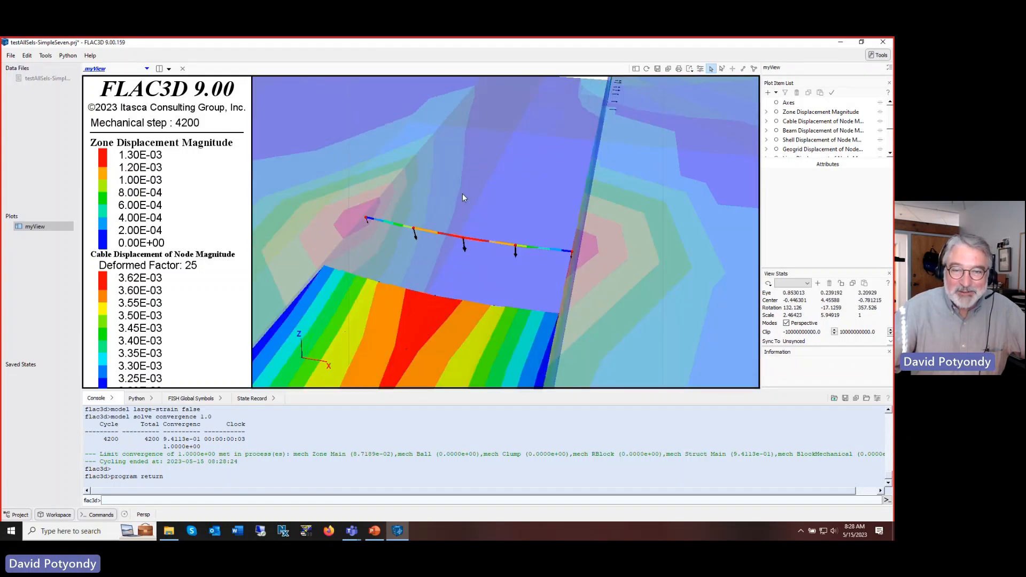
drag(462, 194, 458, 173)
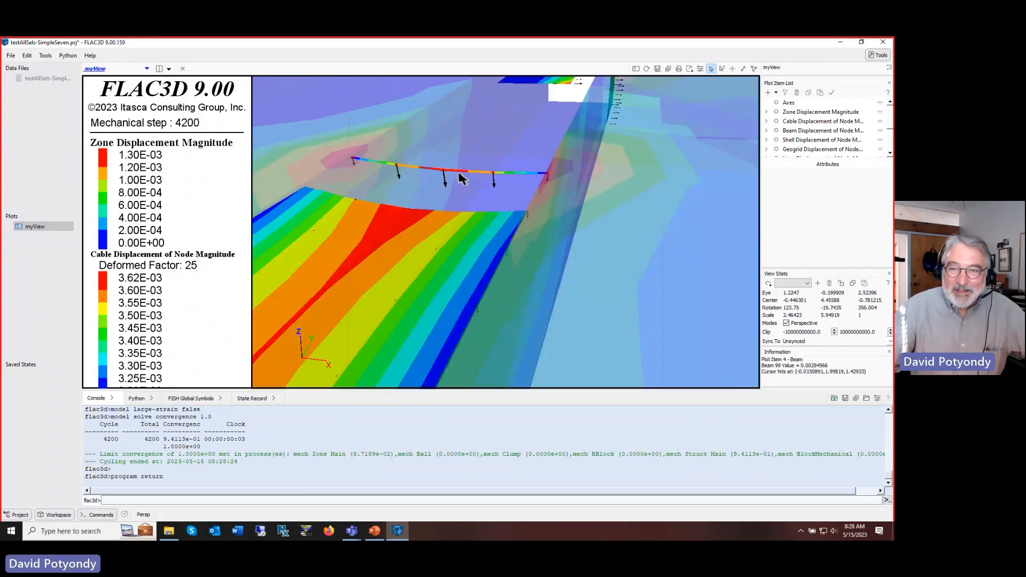
scroll(459, 178, down, 4)
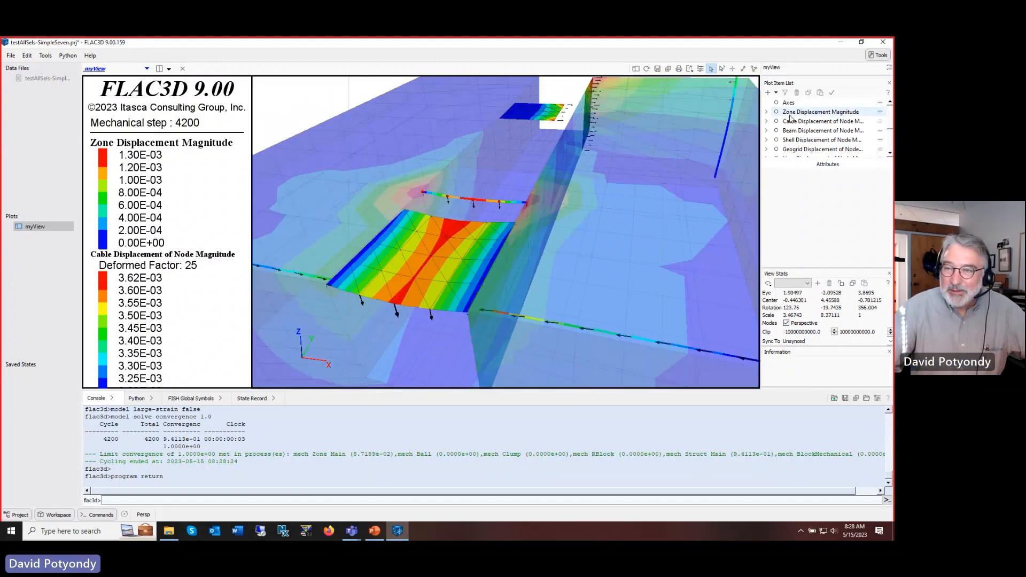
- Switch off the transparency of the zone displacement contours, inspect the opaque model, and switch the transparency on again
click(790, 112)
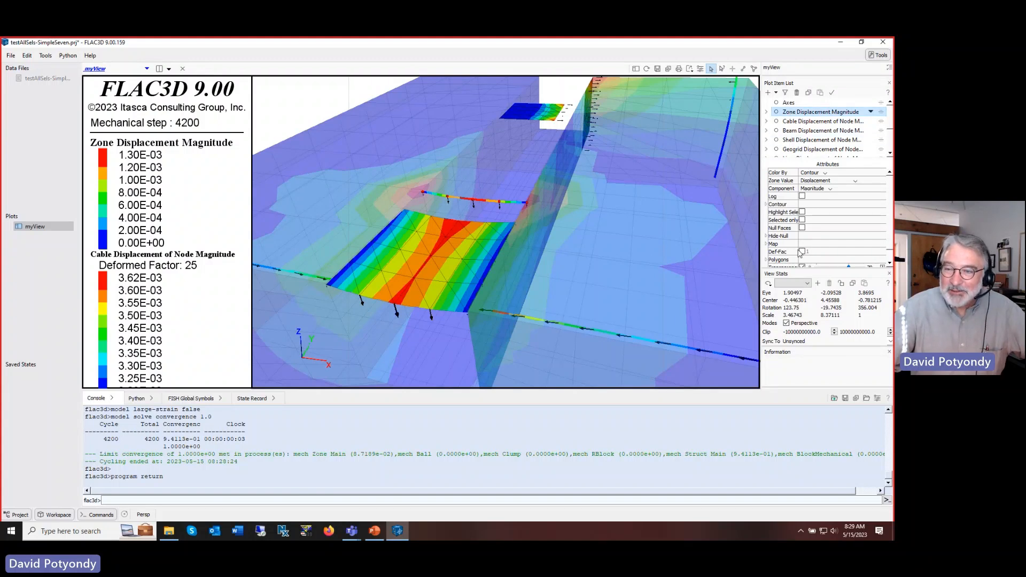
scroll(799, 259, down, 1)
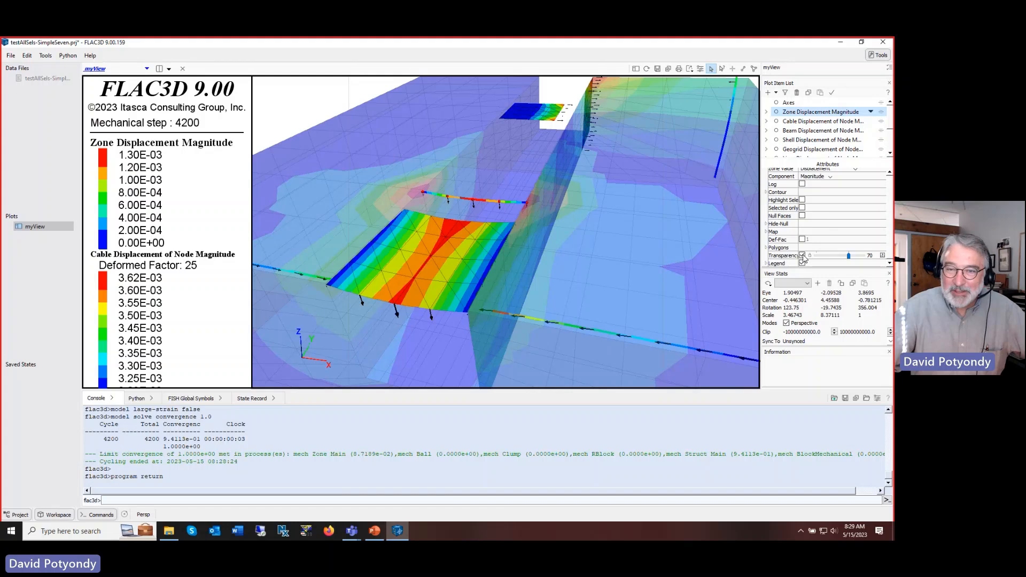
click(802, 255)
drag(665, 291, 655, 224)
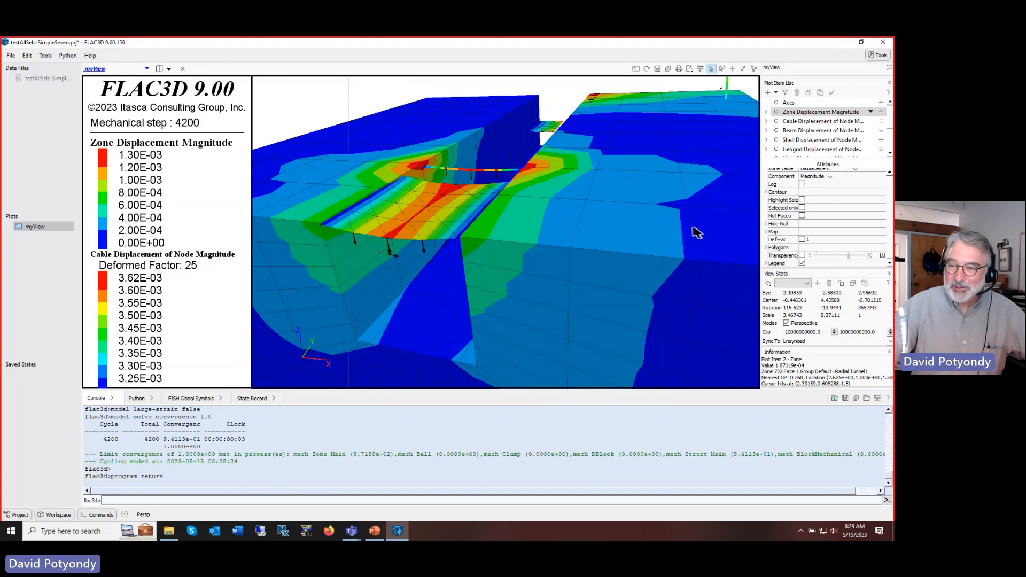
click(802, 256)
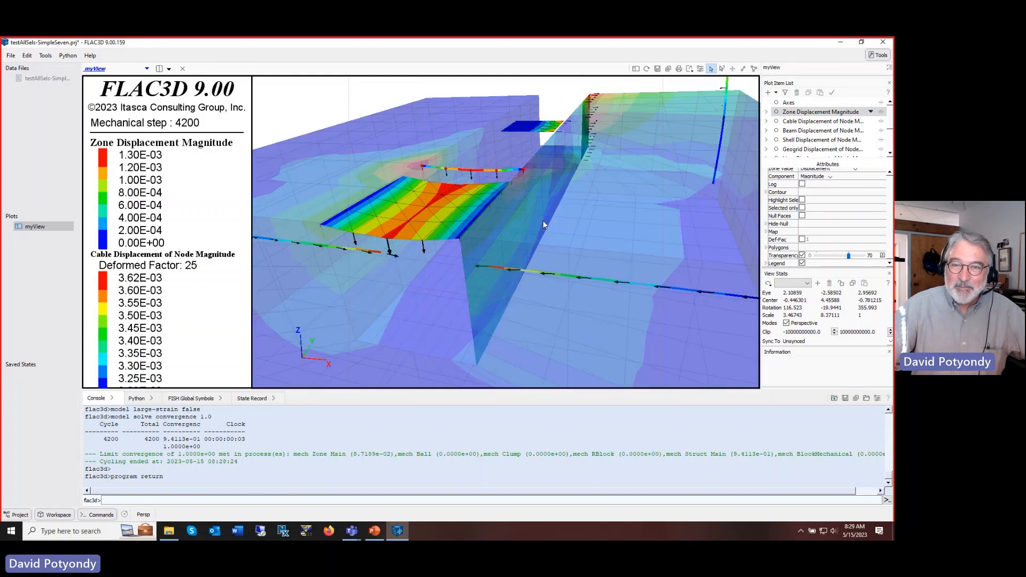
- Examine the displacements of the liner, geogrid and pile at the far end of the trench from several angles
scroll(544, 224, up, 5)
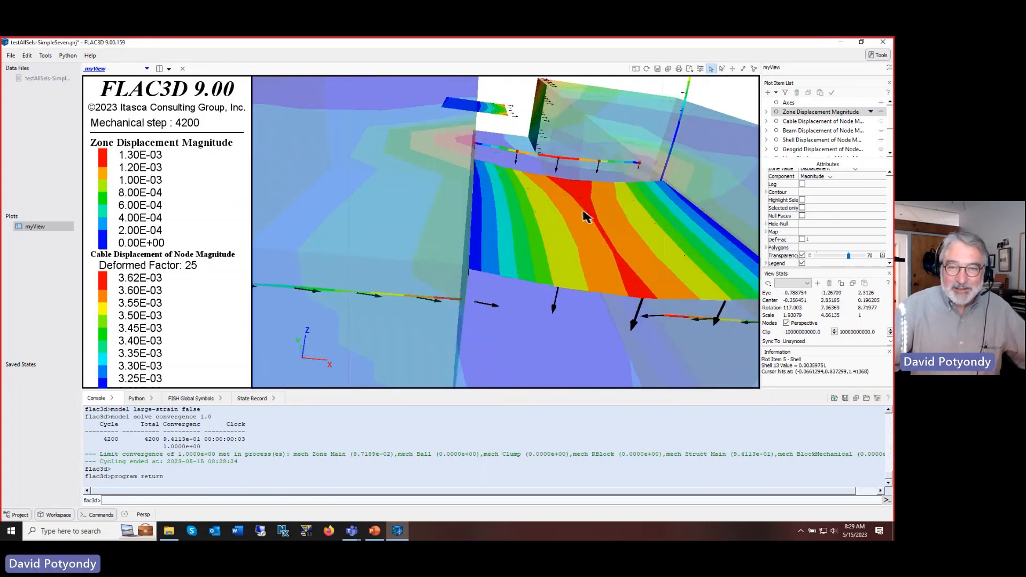
scroll(583, 211, up, 2)
right_drag(578, 183, 506, 210)
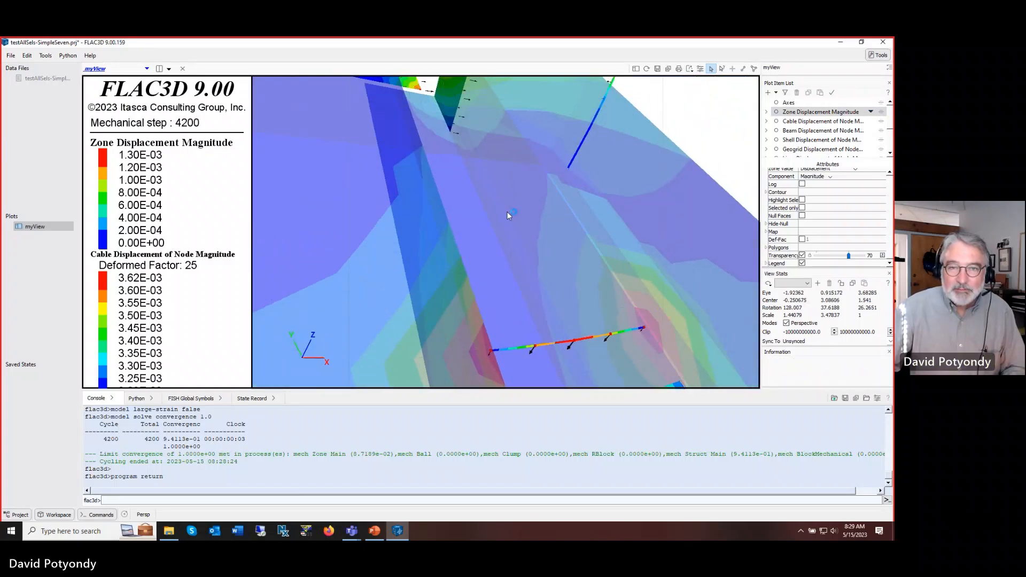
middle_drag(506, 211, 559, 398)
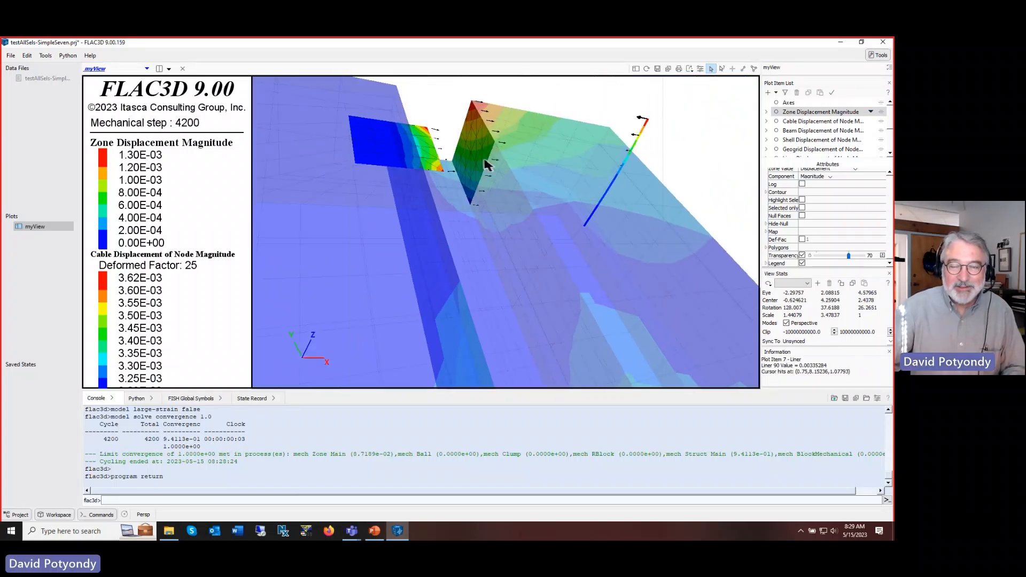
right_drag(502, 216, 493, 171)
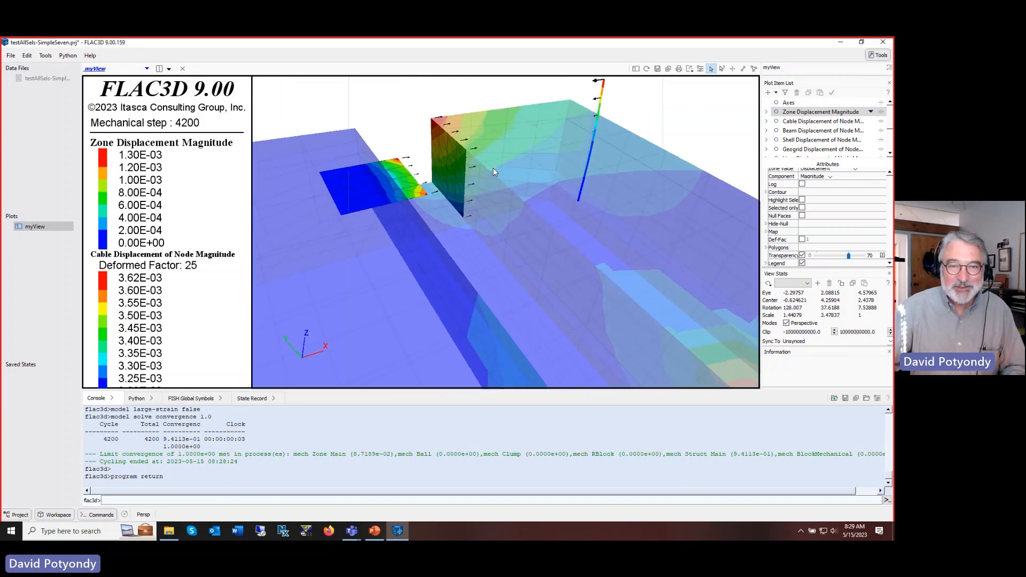
mouse_move(419, 191)
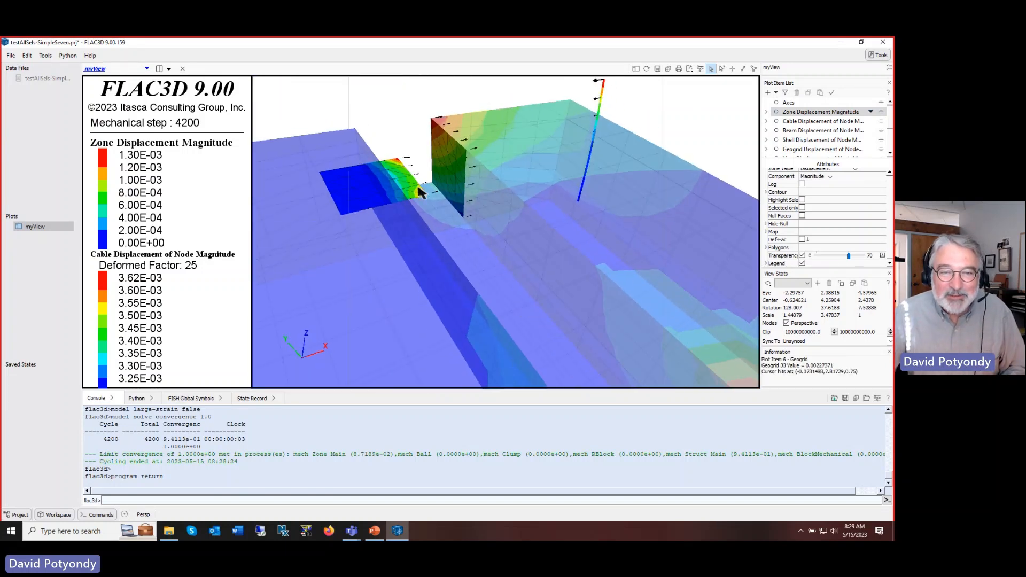
right_drag(507, 201, 534, 209)
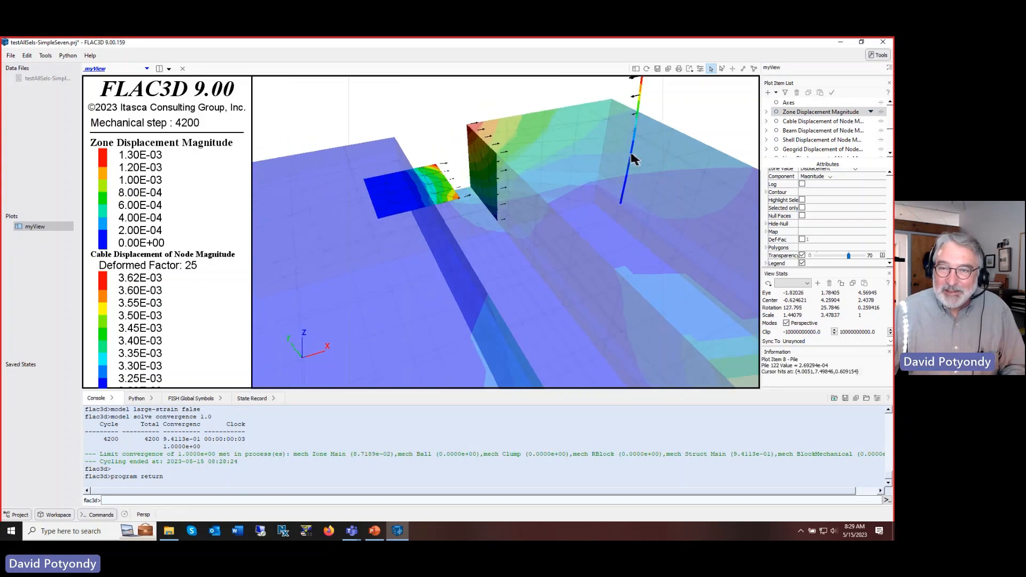
right_drag(632, 158, 449, 260)
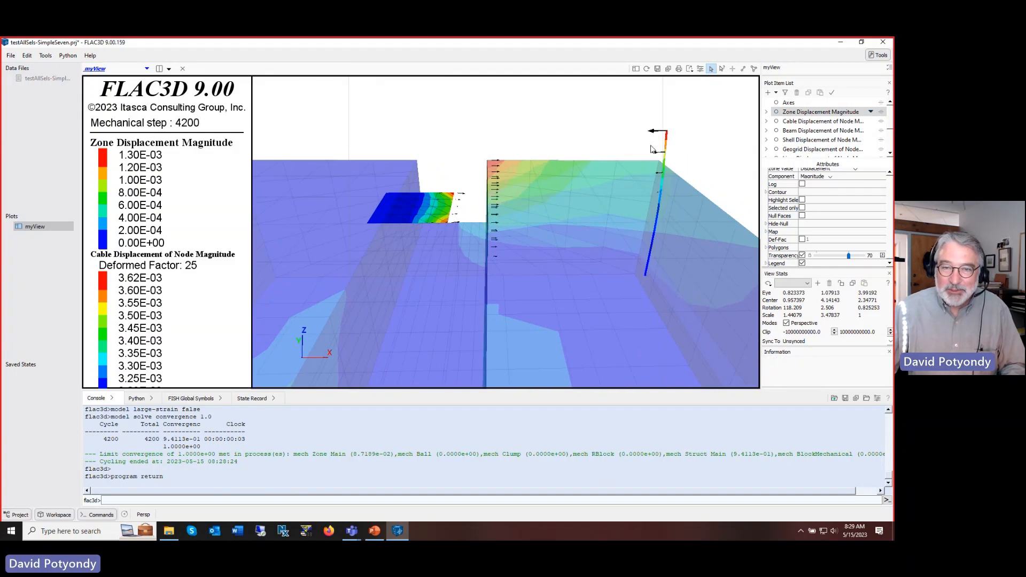
scroll(642, 185, up, 3)
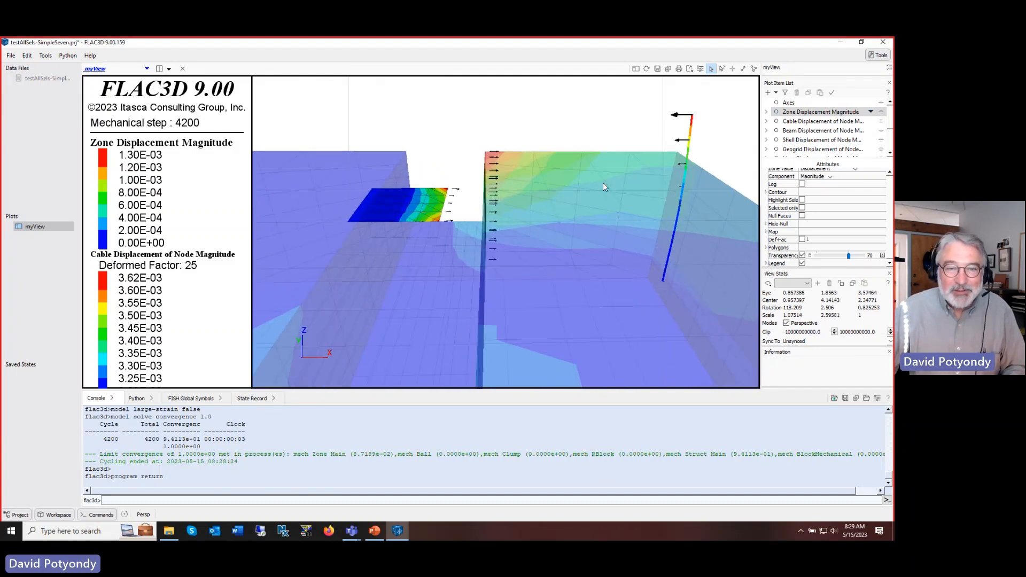
- Inspect the geogrid's displacement contours and arrows close up, next to the liner on the opposite trench wall
scroll(603, 182, up, 6)
mouse_move(449, 214)
right_down()
mouse_move(436, 246)
mouse_move(441, 224)
right_up()
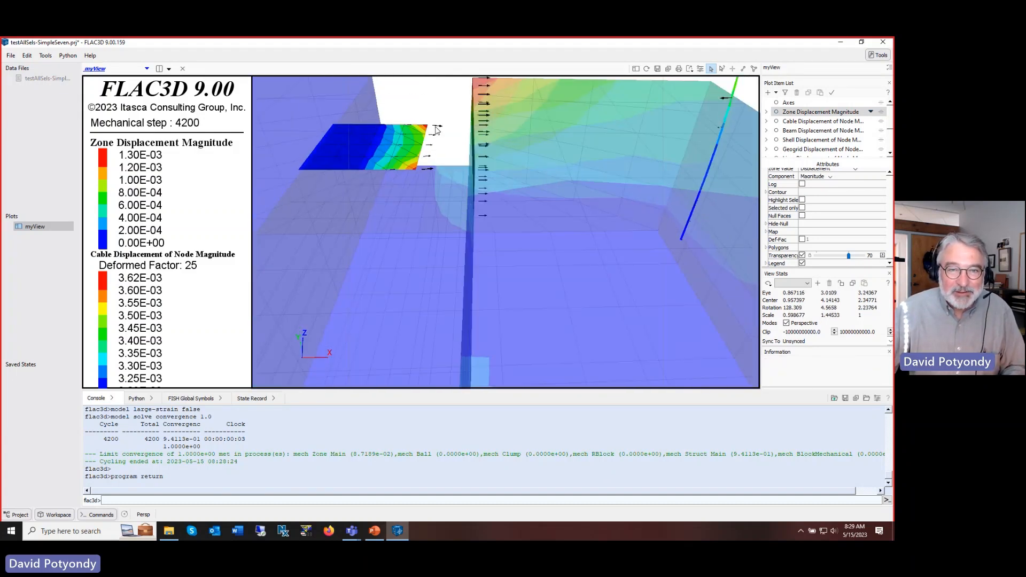
click(407, 150)
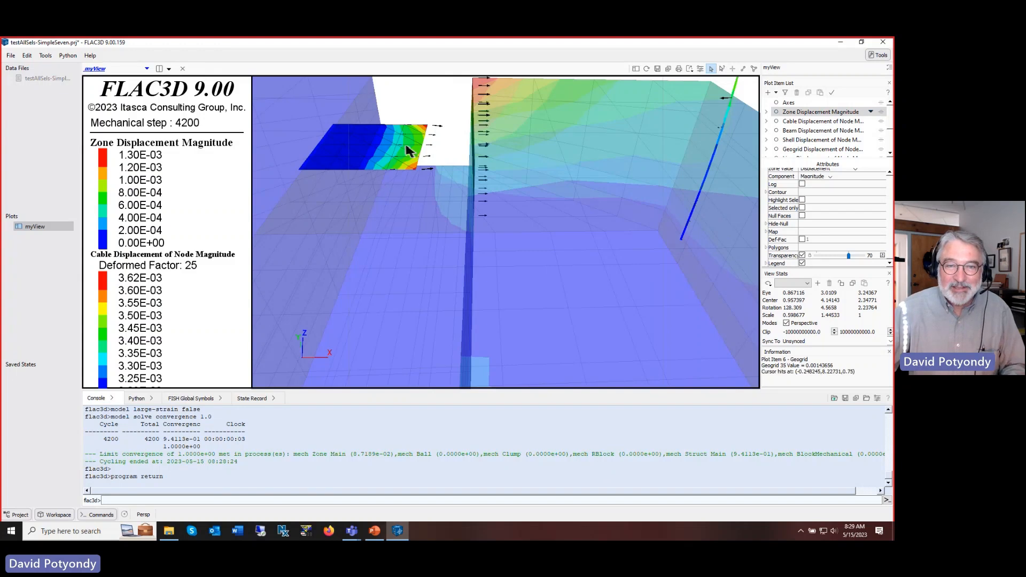
scroll(396, 153, up, 4)
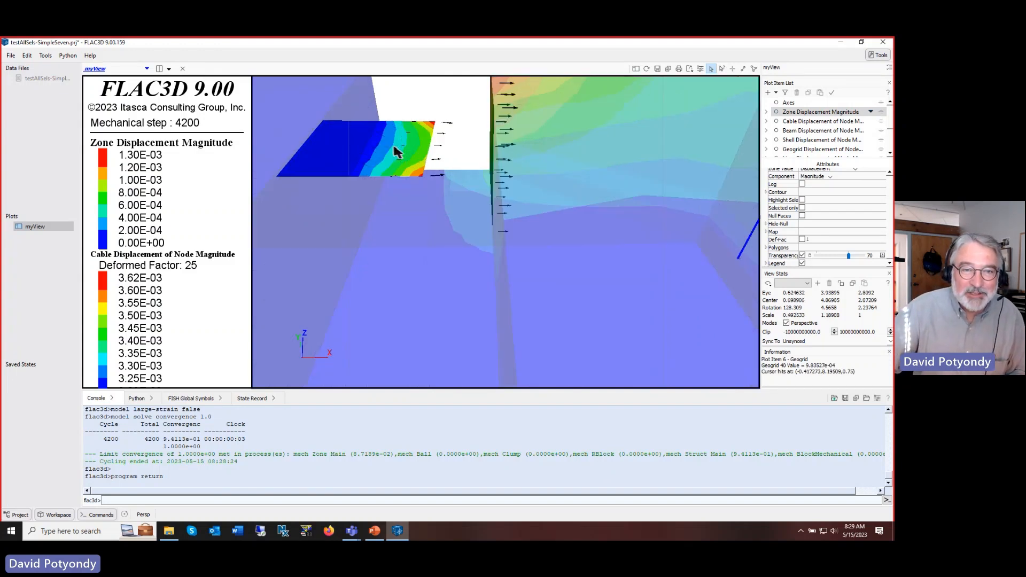
scroll(392, 147, up, 1)
middle_drag(396, 149, 427, 219)
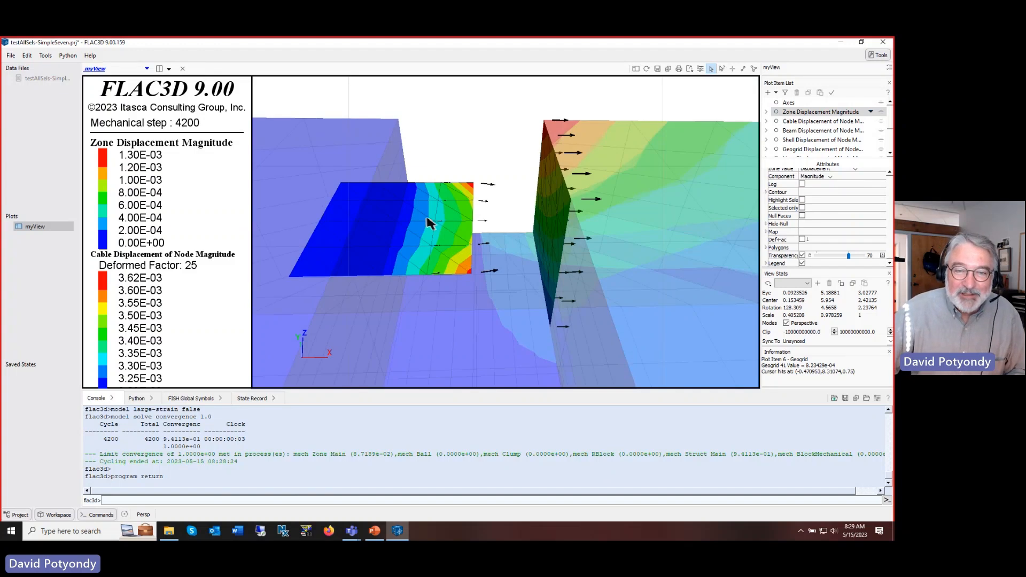
scroll(427, 222, down, 2)
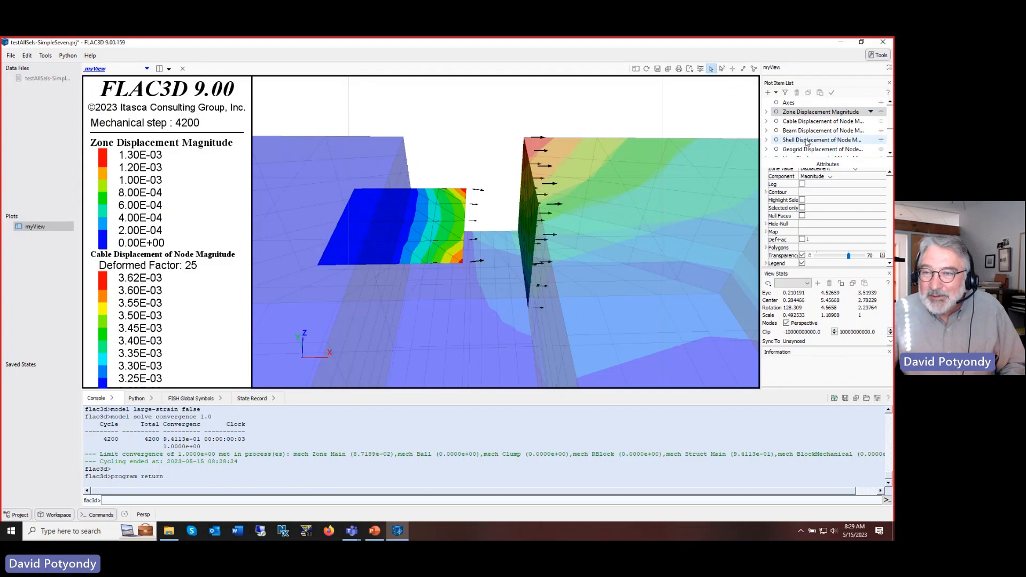
- Check the Structural Displacements attributes, and enable a deformation factor of 25 for the geogrid displacement plot item
scroll(808, 142, down, 2)
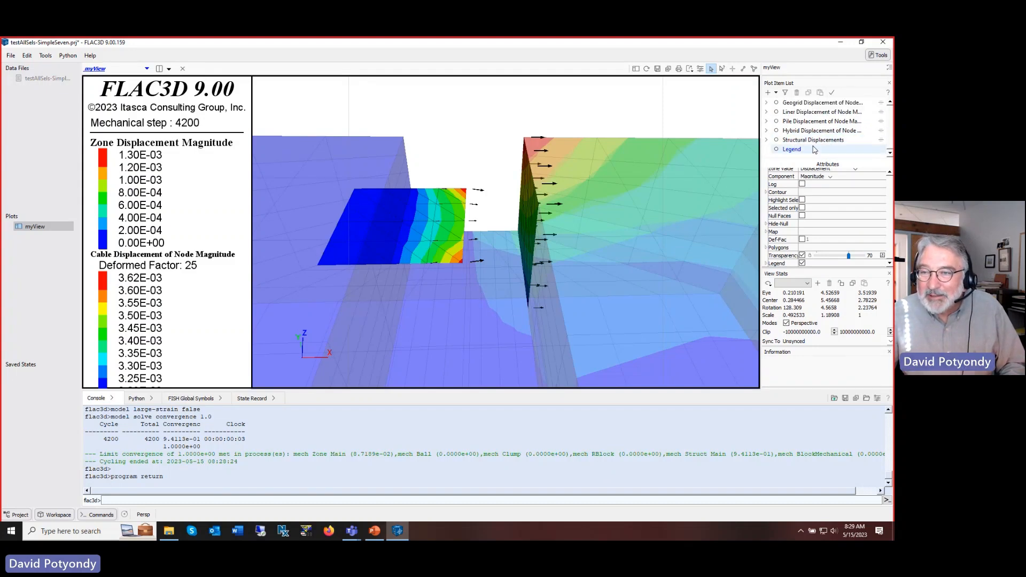
click(811, 141)
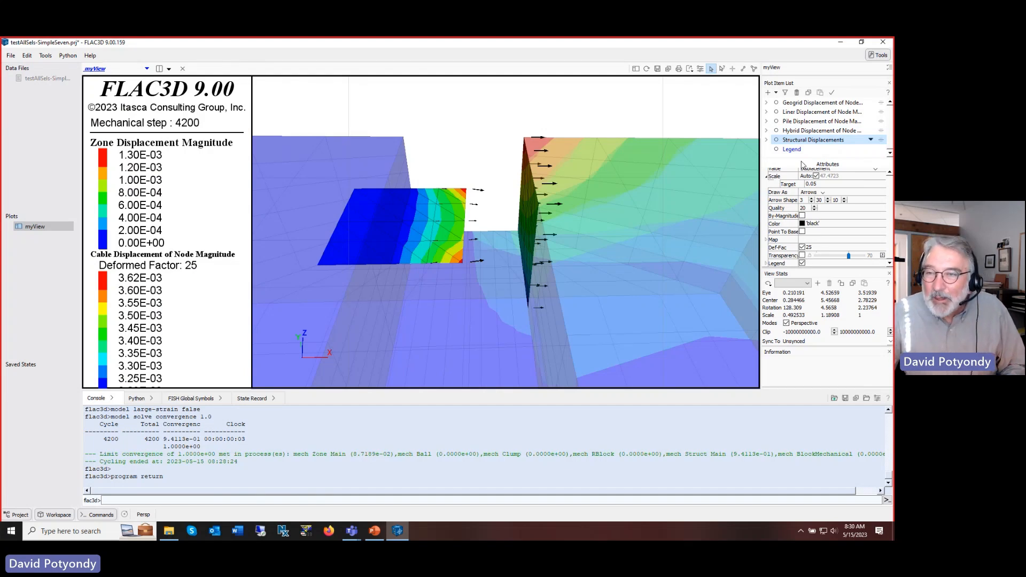
click(797, 103)
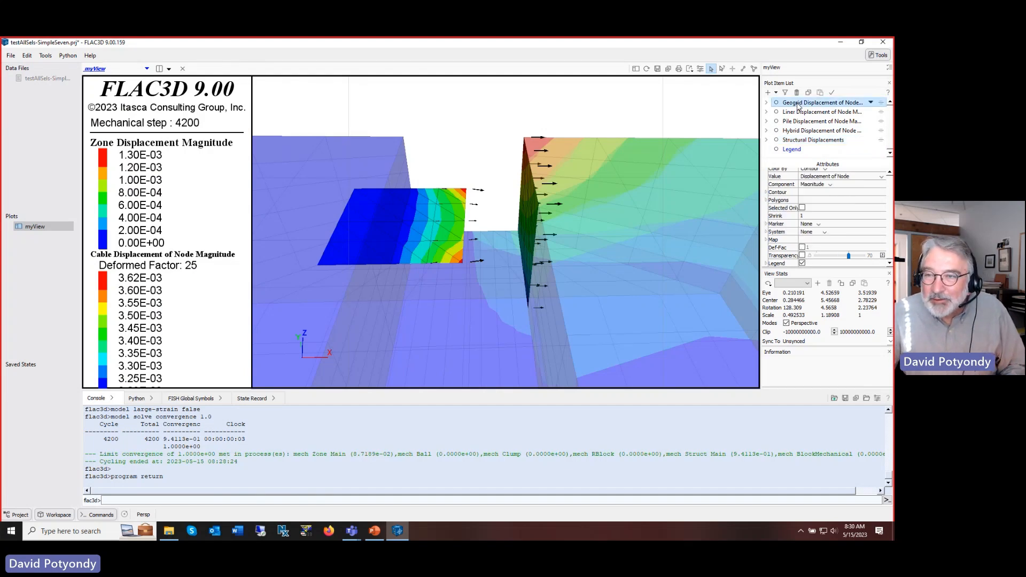
click(802, 248)
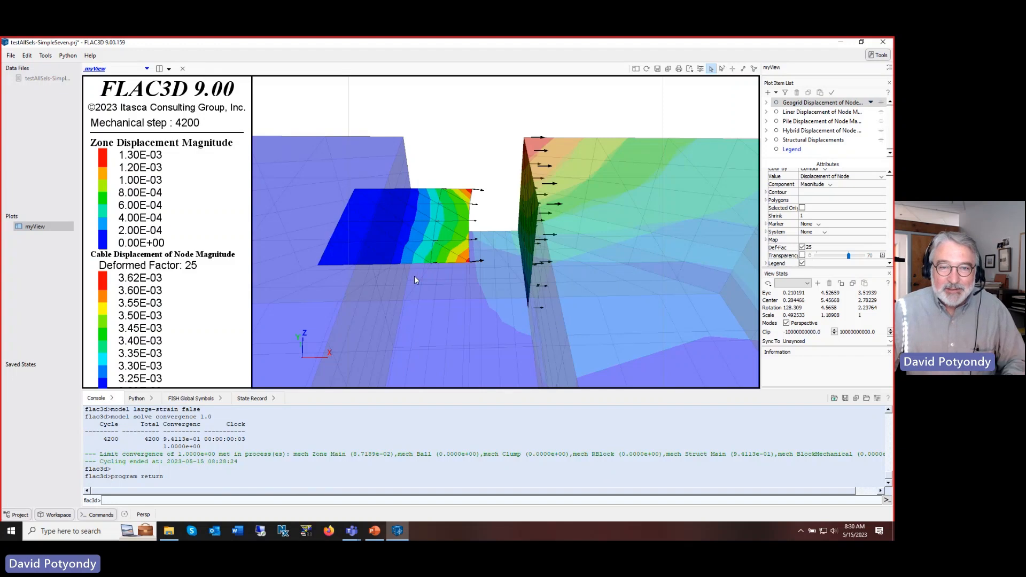
- Examine the geogrid's deformed shape and displacement arrows close up beside the liner wall
scroll(409, 267, up, 10)
right_drag(504, 147, 505, 209)
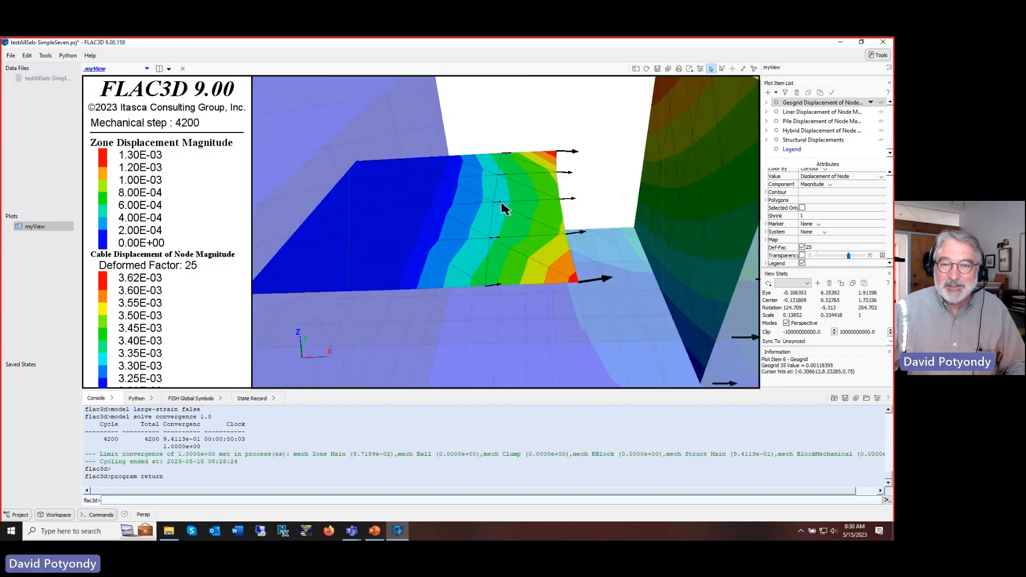
scroll(502, 210, down, 6)
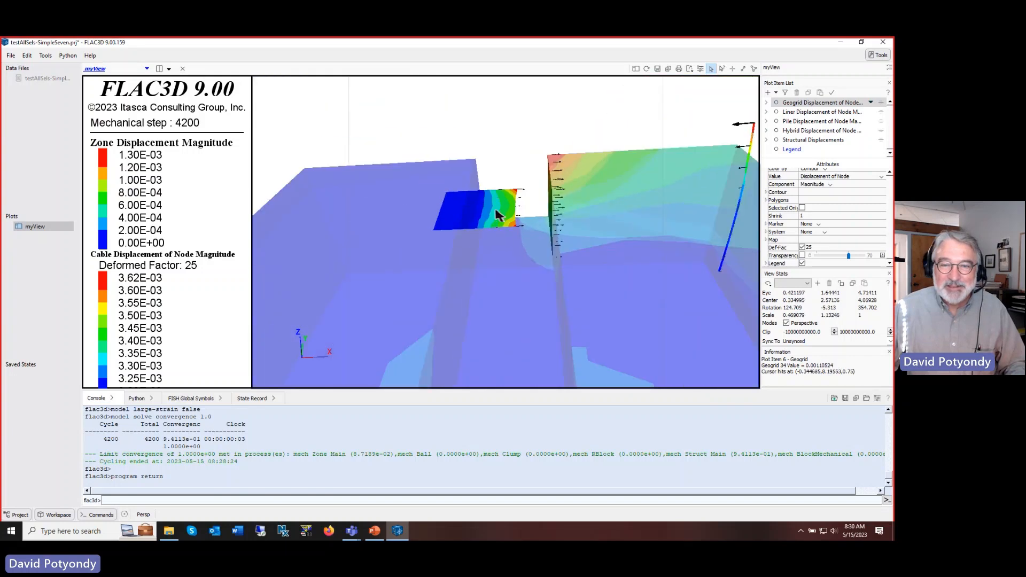
scroll(498, 214, up, 2)
scroll(497, 213, up, 3)
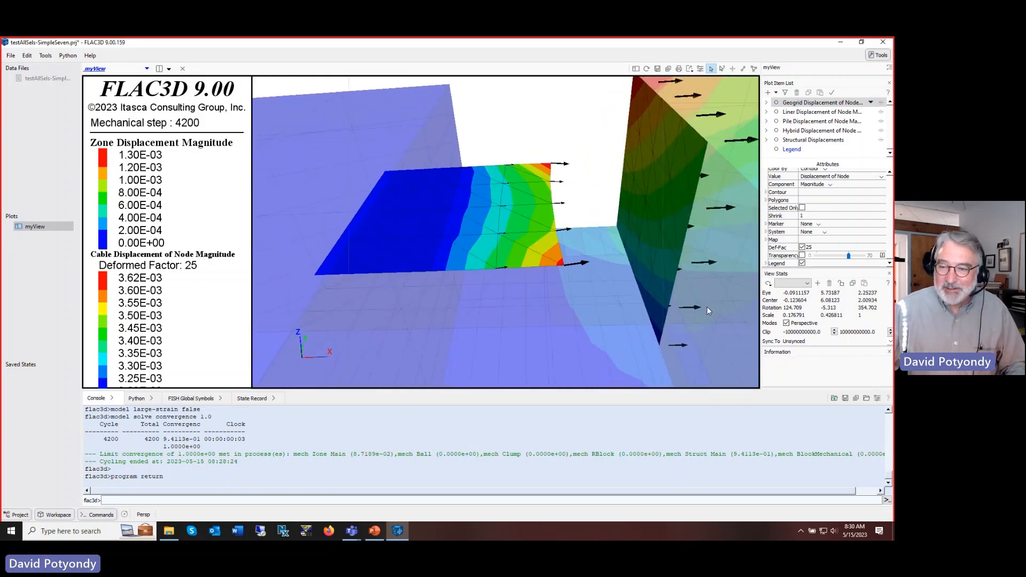
- Reset the view to the model extent and examine the whole deformed model and the shell spanning the trench
click(769, 285)
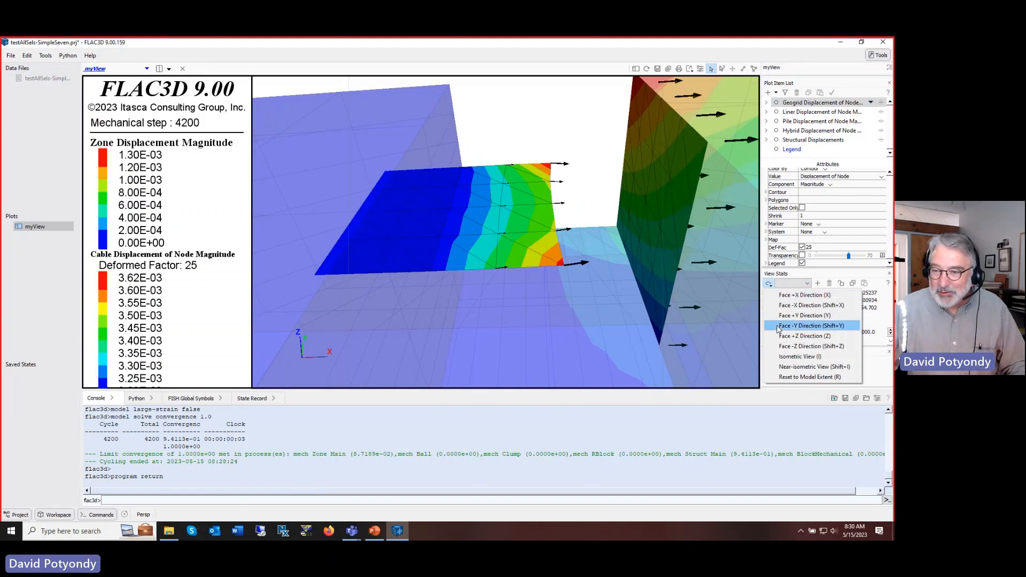
click(778, 379)
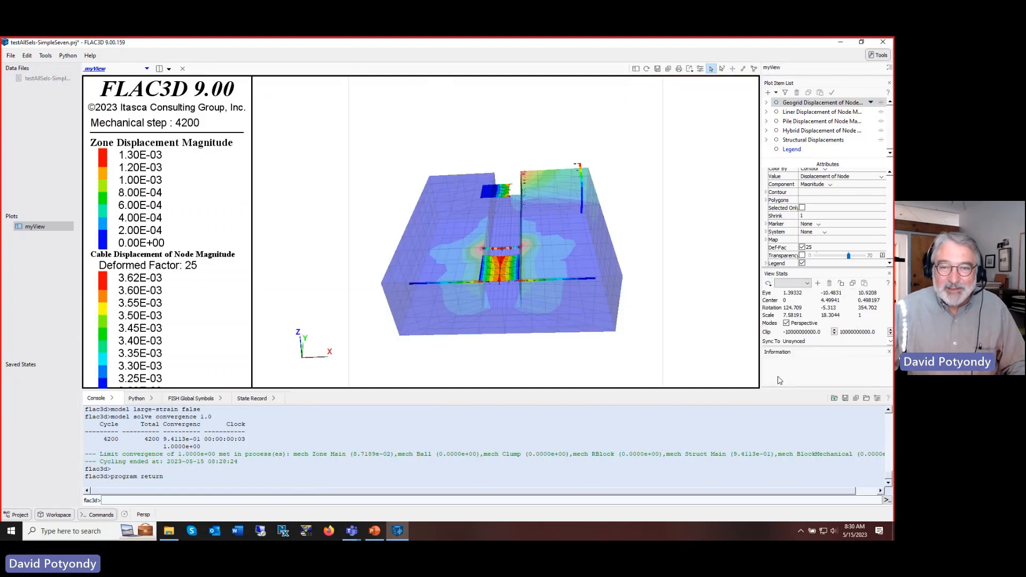
right_drag(679, 382, 634, 341)
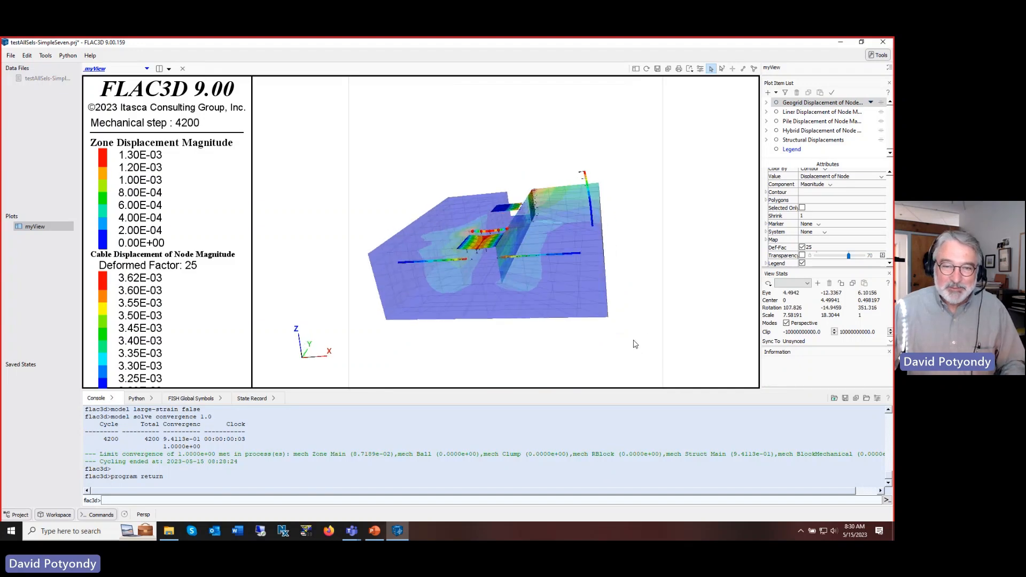
scroll(632, 340, up, 3)
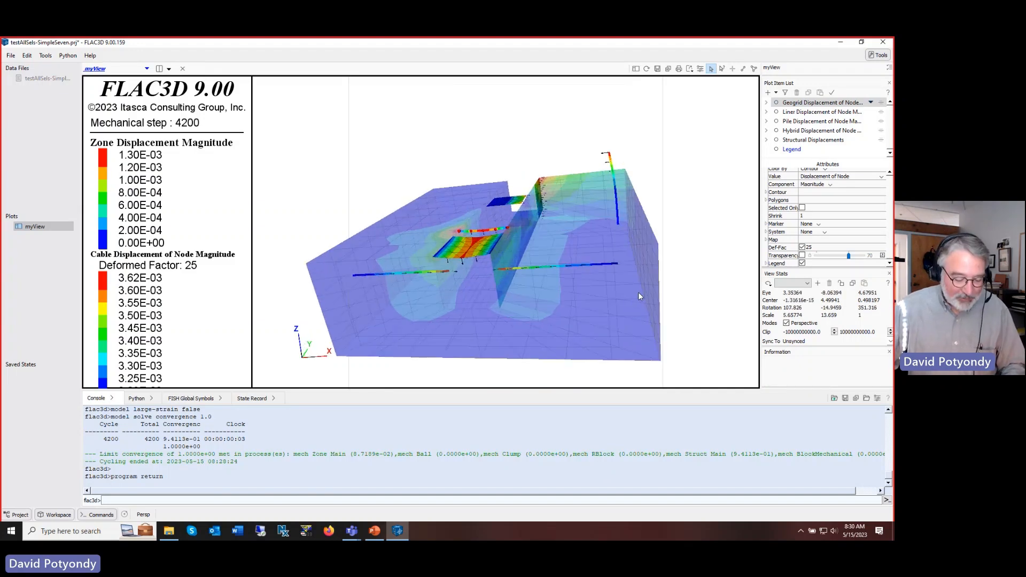
scroll(639, 295, down, 2)
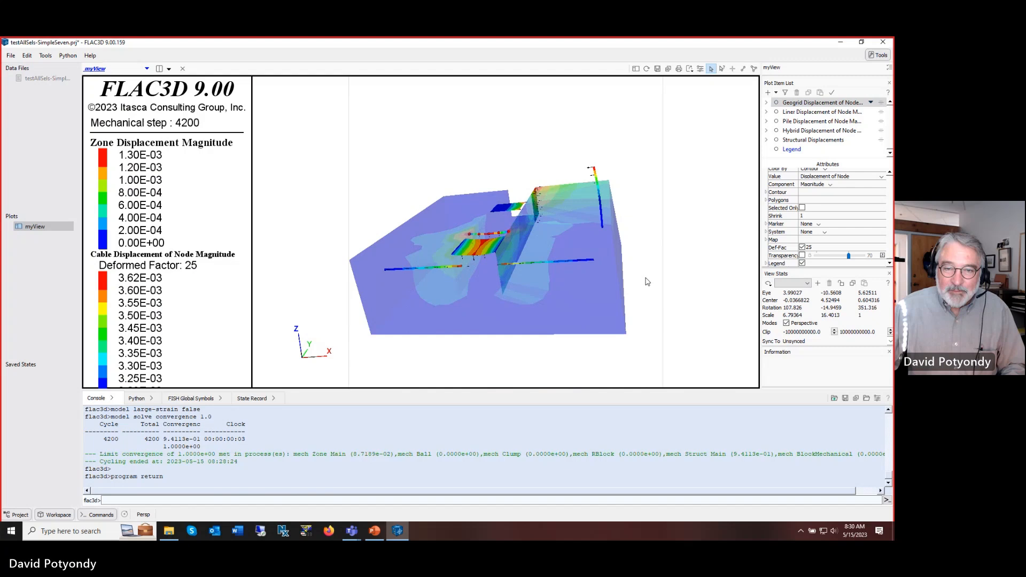
scroll(647, 282, up, 4)
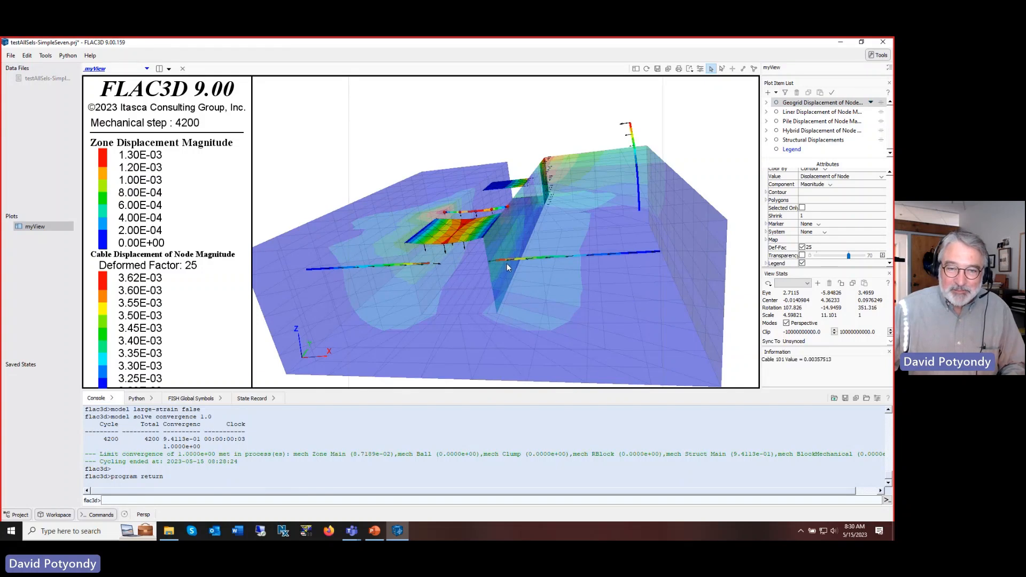
right_drag(507, 264, 505, 297)
scroll(499, 297, up, 3)
scroll(499, 302, up, 6)
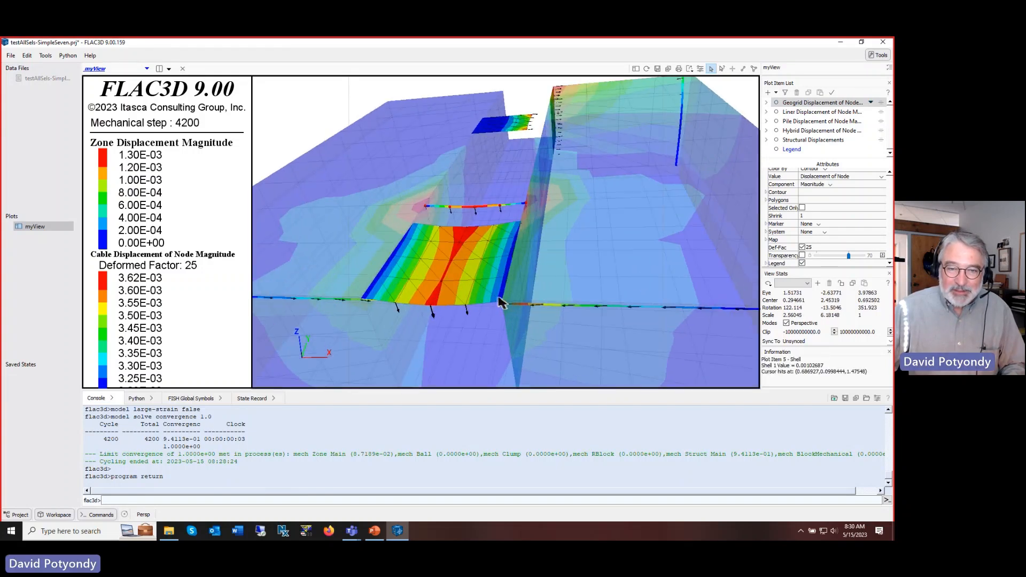
right_drag(563, 236, 562, 262)
scroll(821, 154, up, 2)
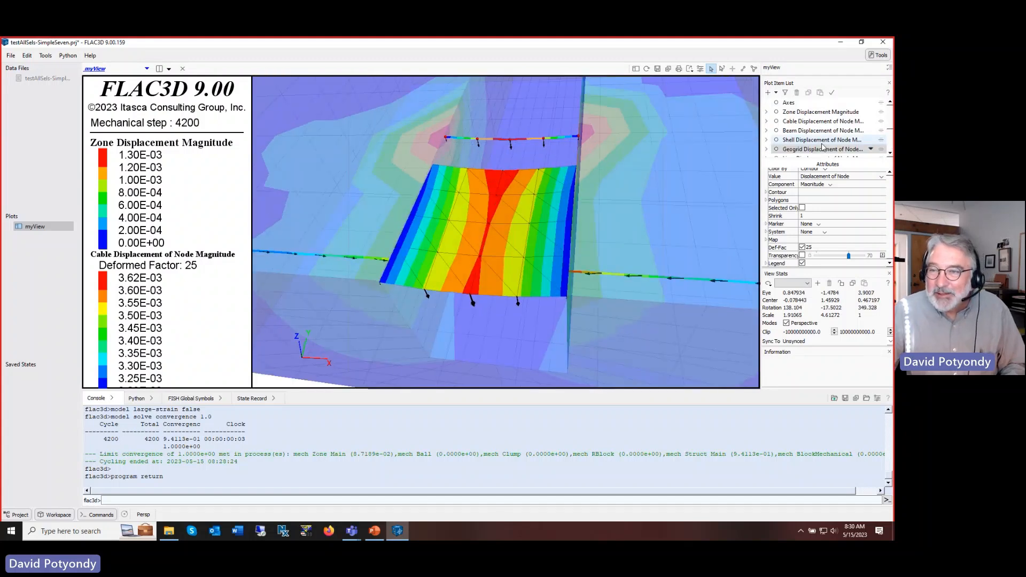
- Show node markers on the shell and color its plot item by the Group of Element label
click(814, 141)
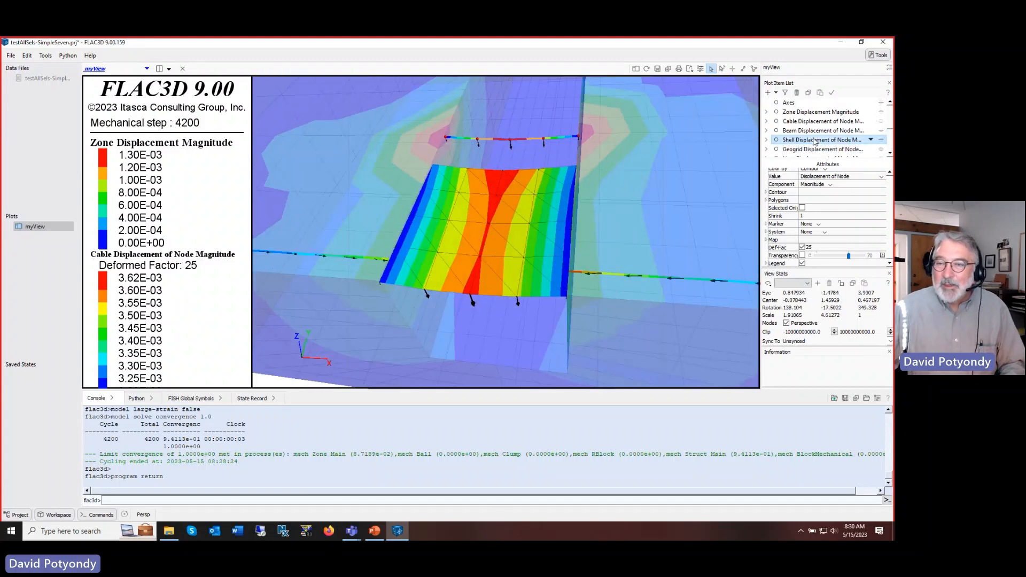
click(816, 224)
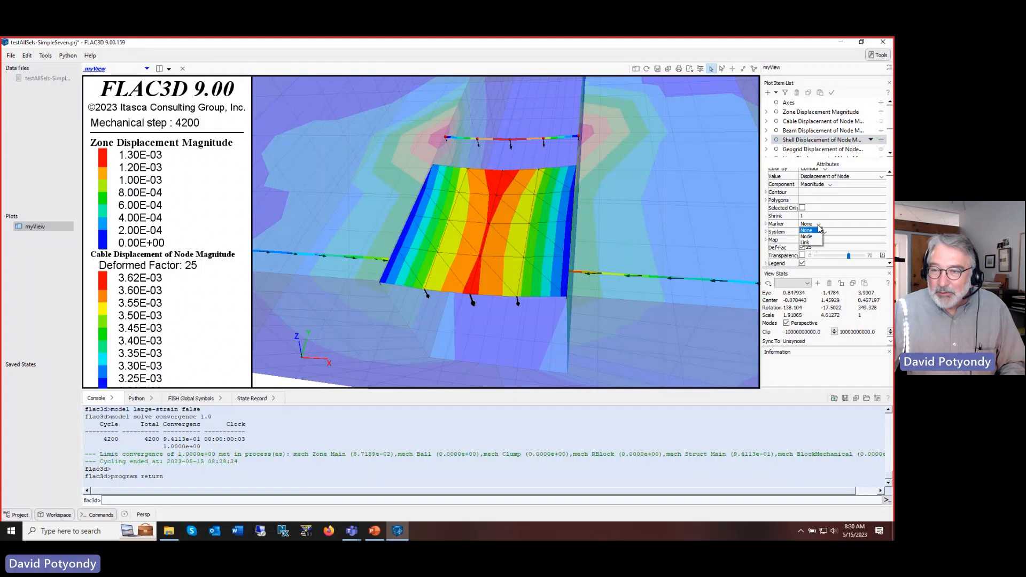
click(809, 236)
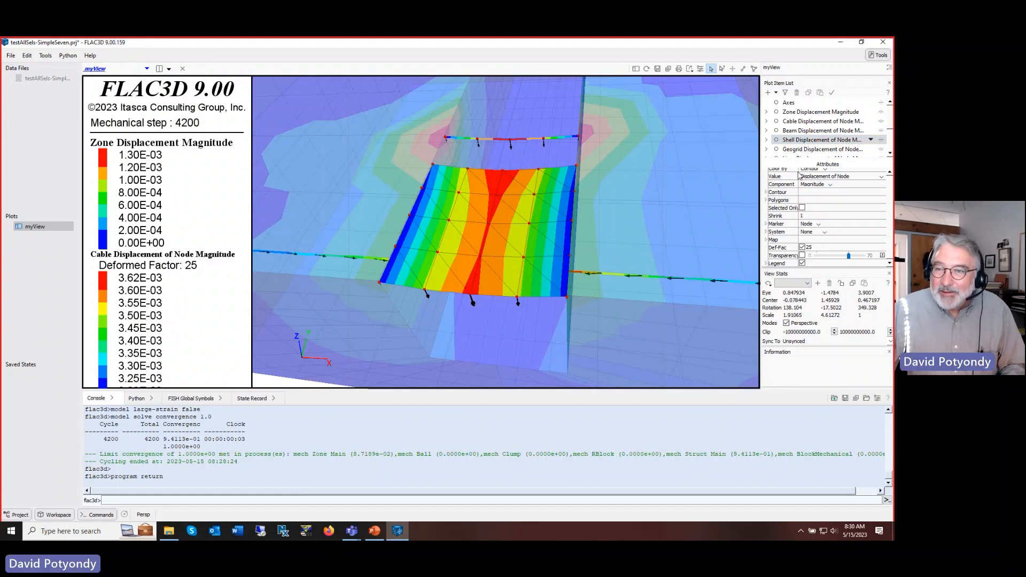
scroll(821, 199, up, 1)
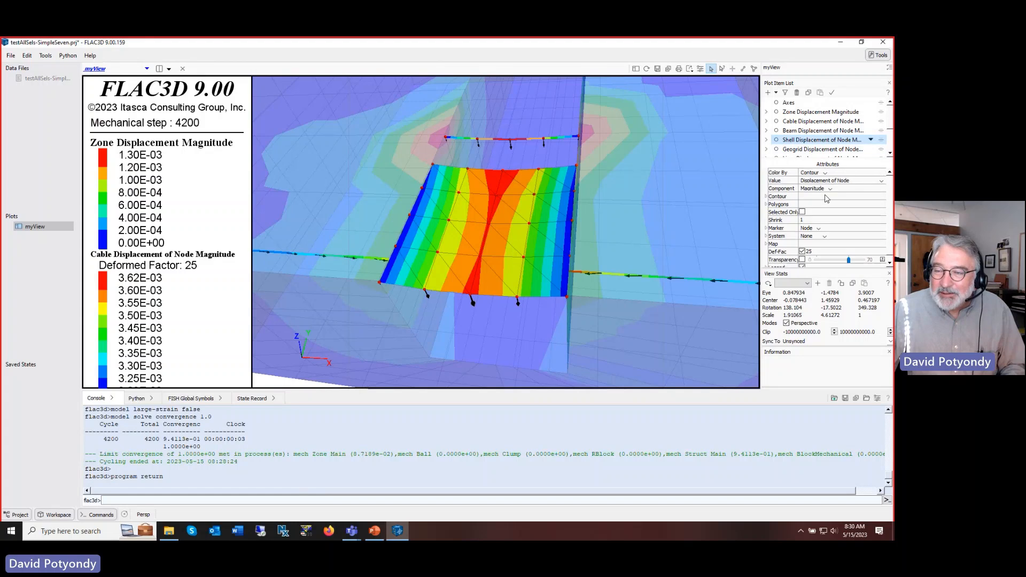
click(825, 173)
click(823, 180)
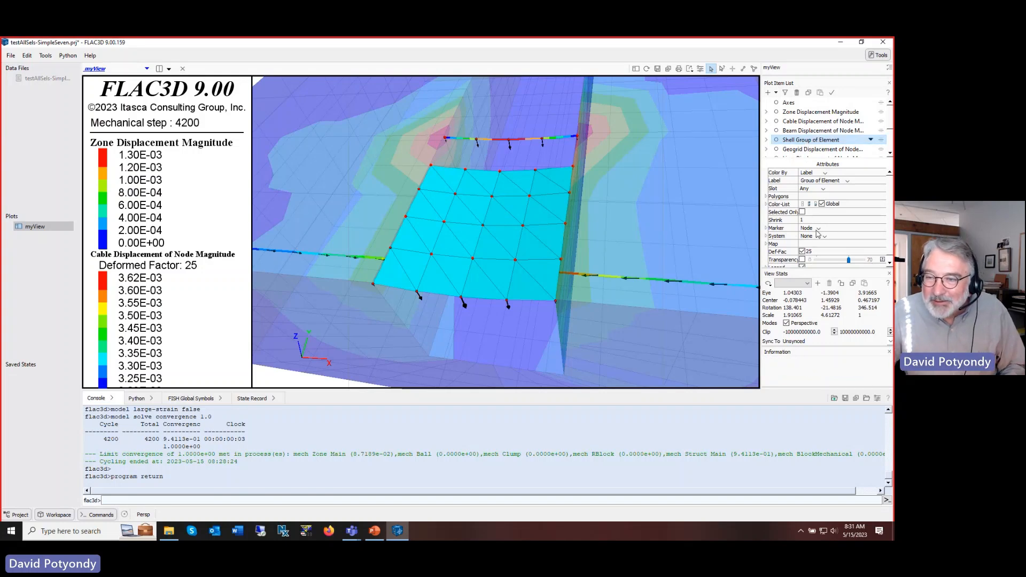
- Try larger and smaller sizes for the shell's red node markers
click(767, 228)
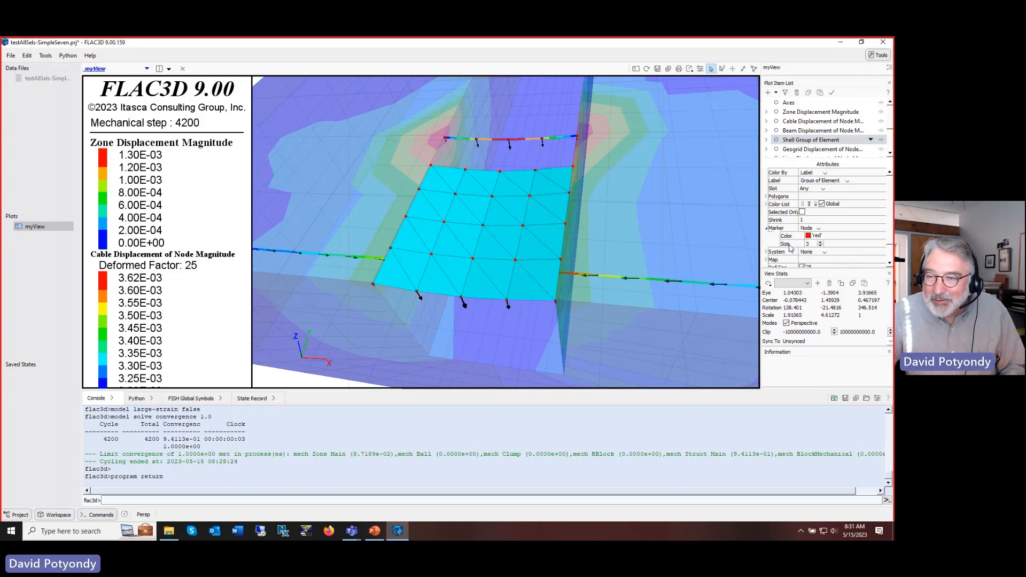
click(820, 242)
click(820, 242)
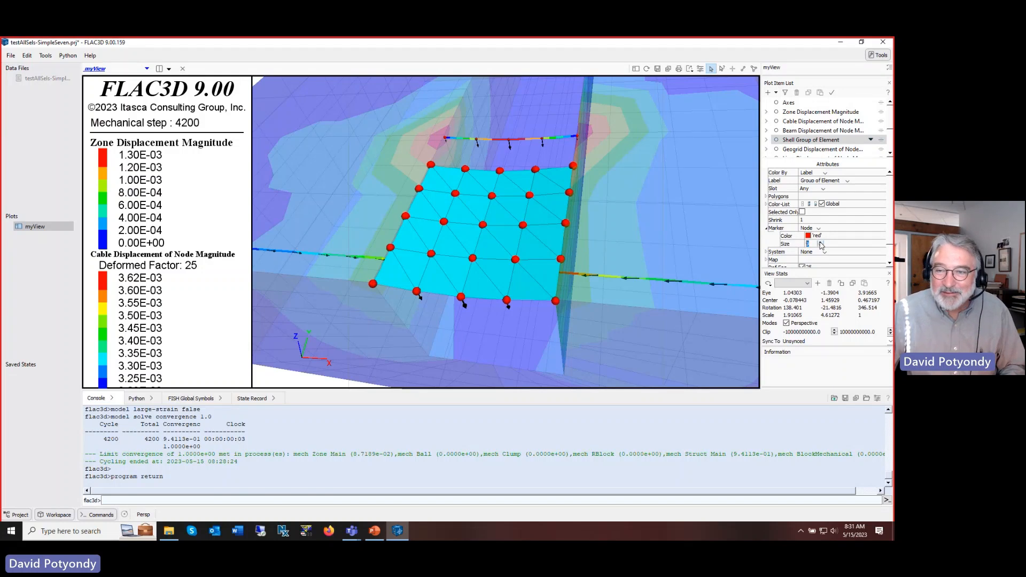
click(821, 245)
click(821, 246)
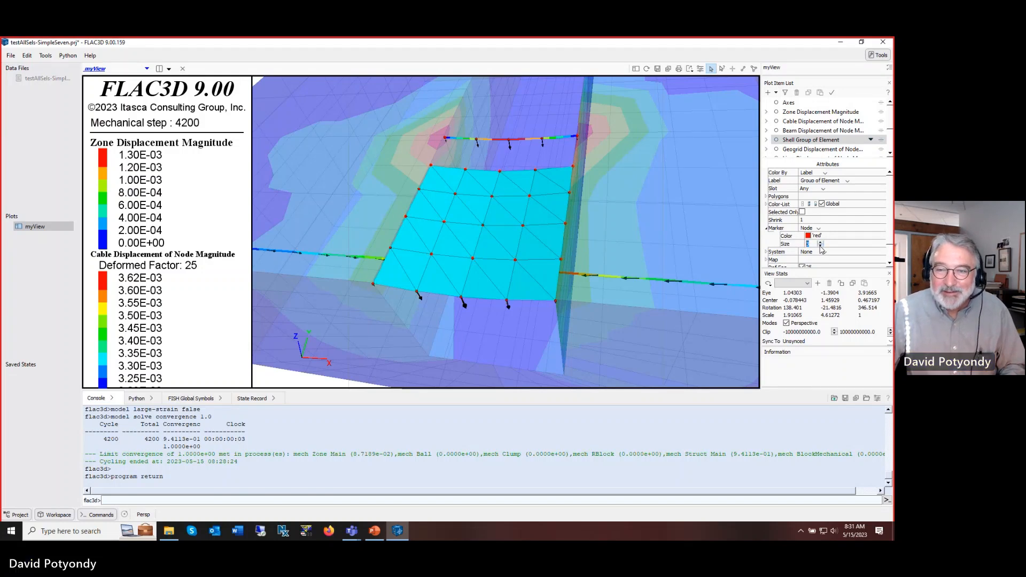
click(766, 229)
- Change the shell's markers to Link and inspect the links along its two edges on the trench walls
click(818, 229)
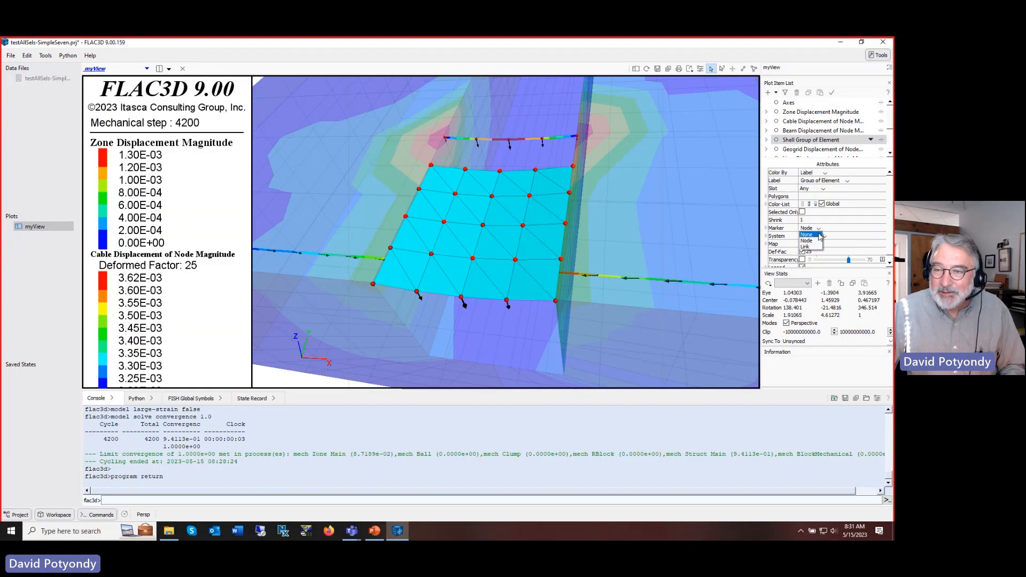
click(810, 246)
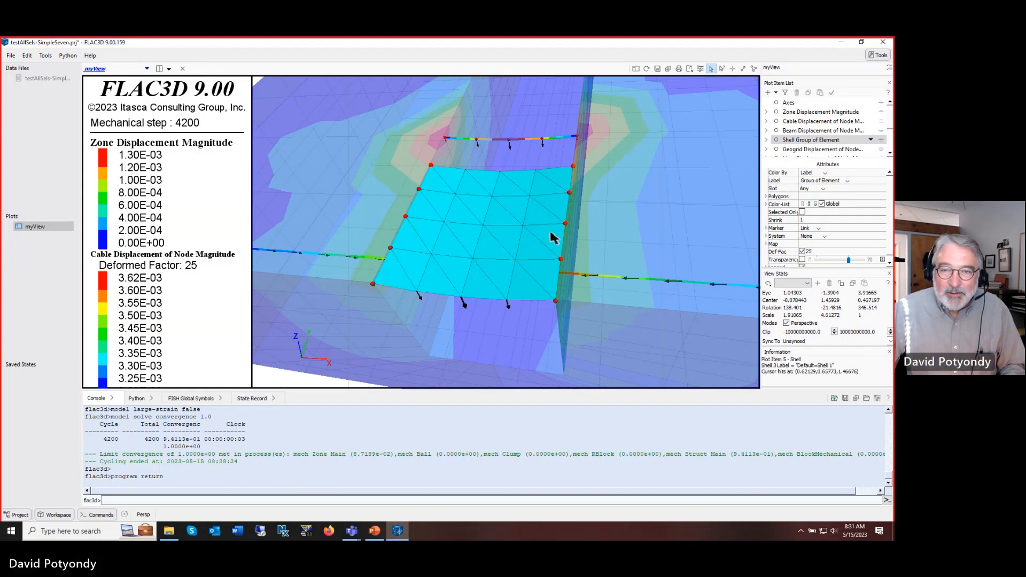
mouse_move(534, 237)
mouse_down()
mouse_move(511, 237)
mouse_move(511, 202)
mouse_up()
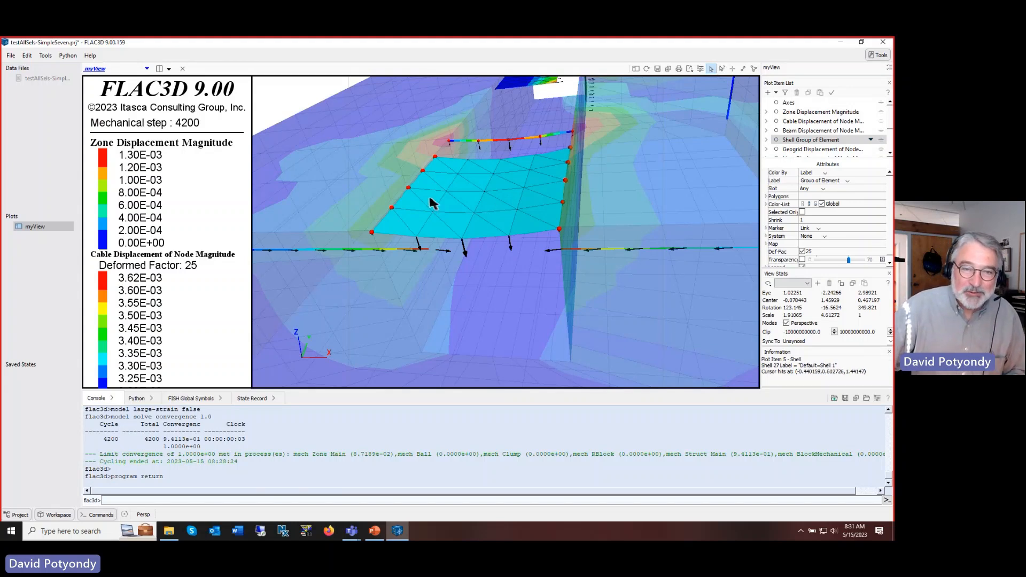
drag(433, 203, 437, 161)
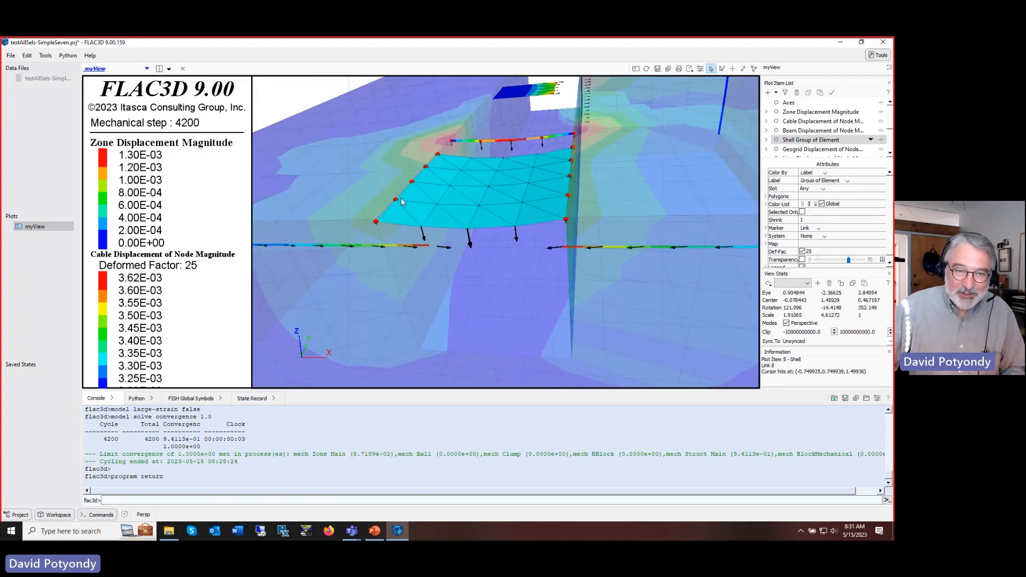
mouse_move(459, 215)
mouse_down()
mouse_move(404, 224)
mouse_move(414, 235)
mouse_up()
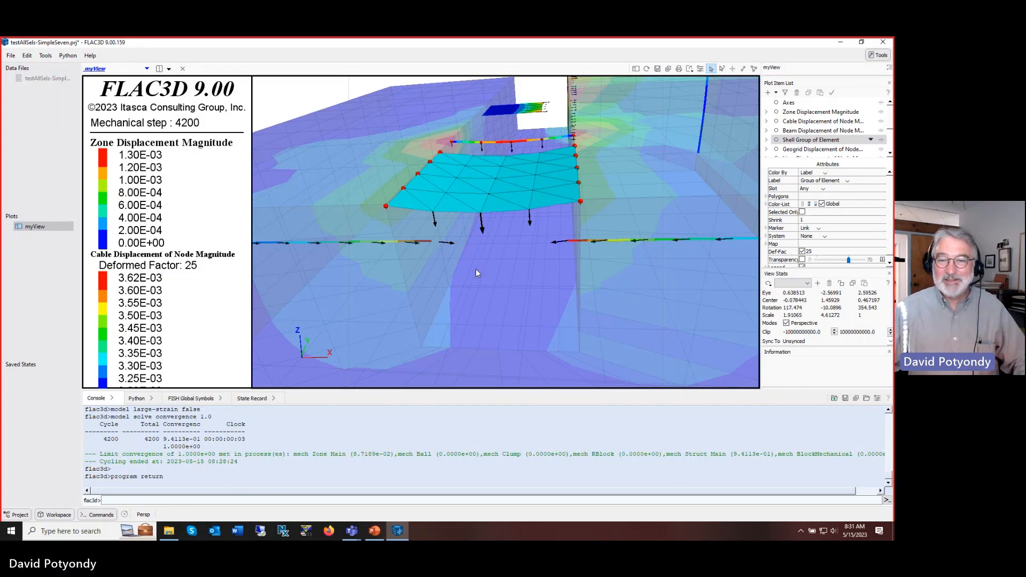
scroll(479, 278, up, 3)
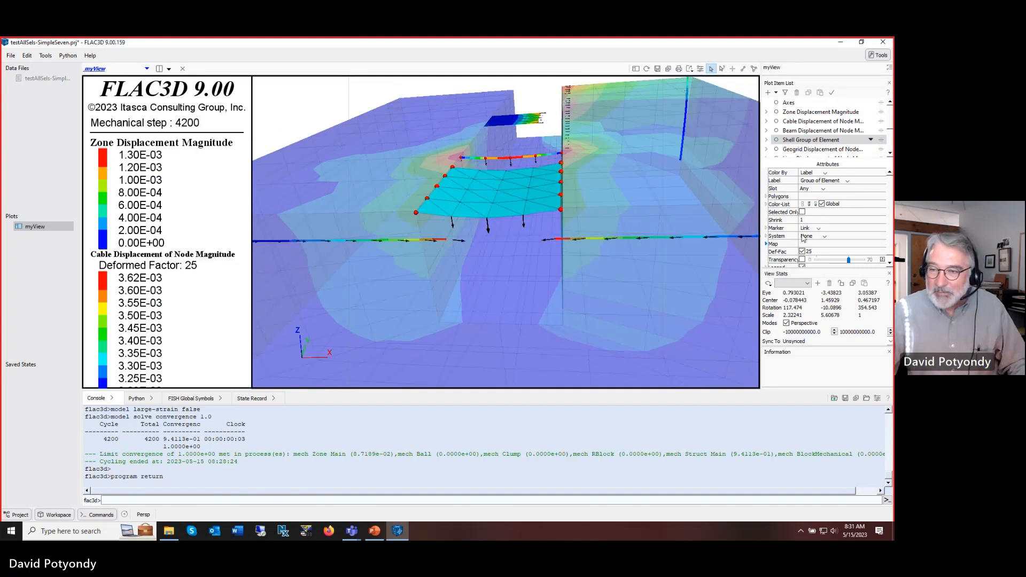
- Set the shell's marker to None, display its Element coordinate systems, and inspect their axes on the shell
click(816, 228)
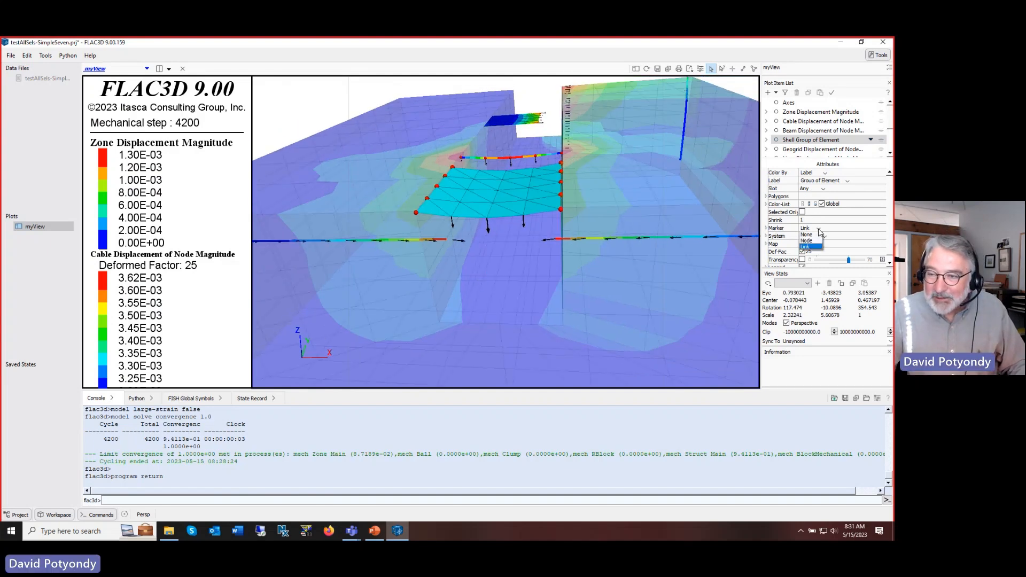
click(808, 236)
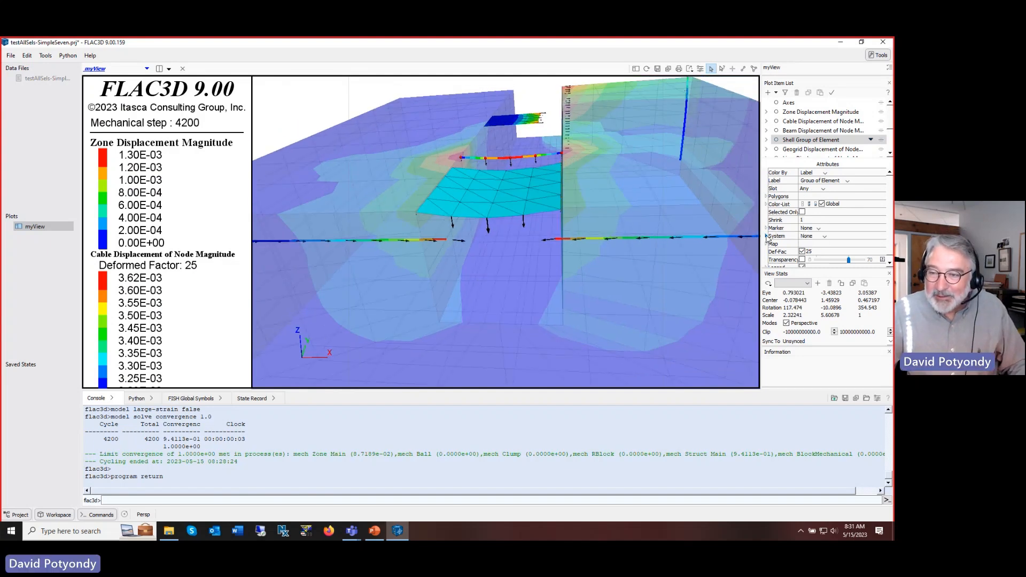
click(823, 237)
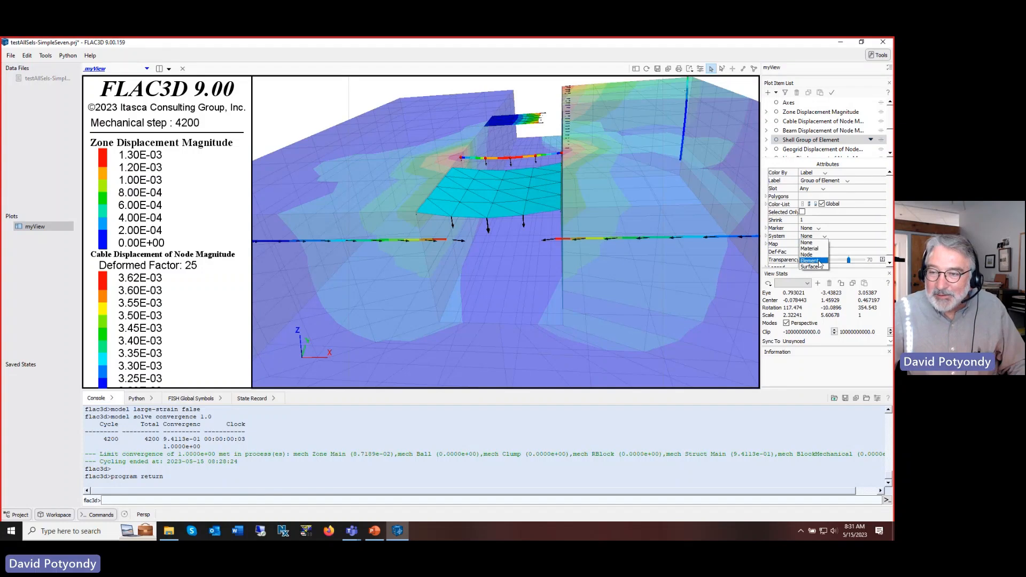
click(810, 261)
scroll(570, 268, up, 5)
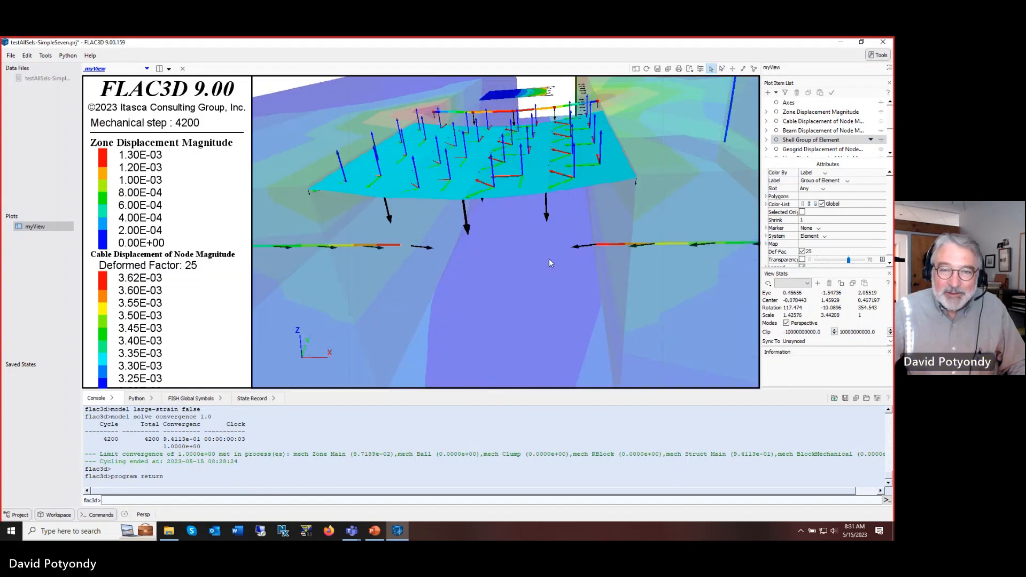
mouse_move(549, 260)
right_down()
mouse_move(545, 252)
mouse_move(545, 270)
right_up()
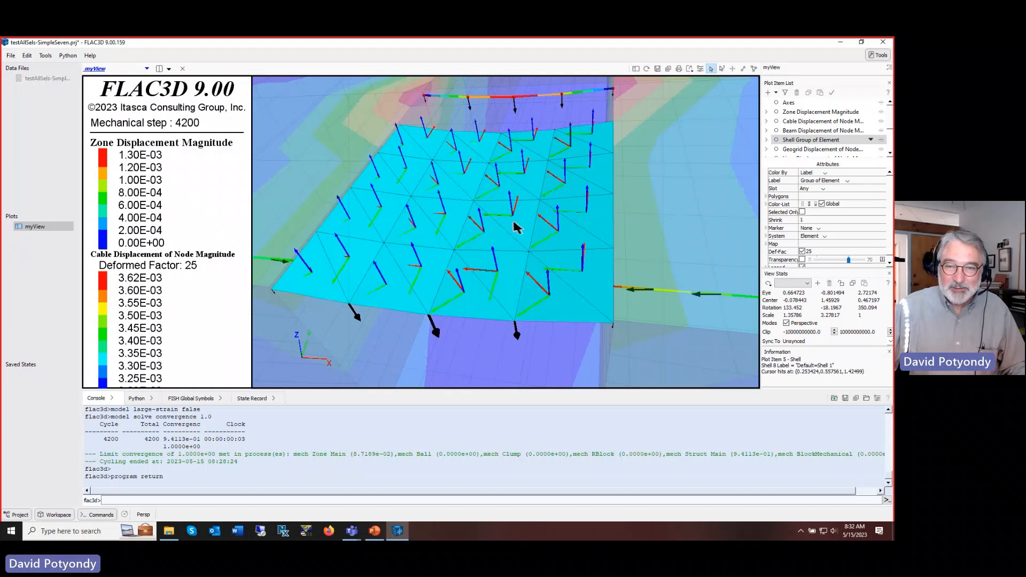
right_drag(514, 225, 513, 205)
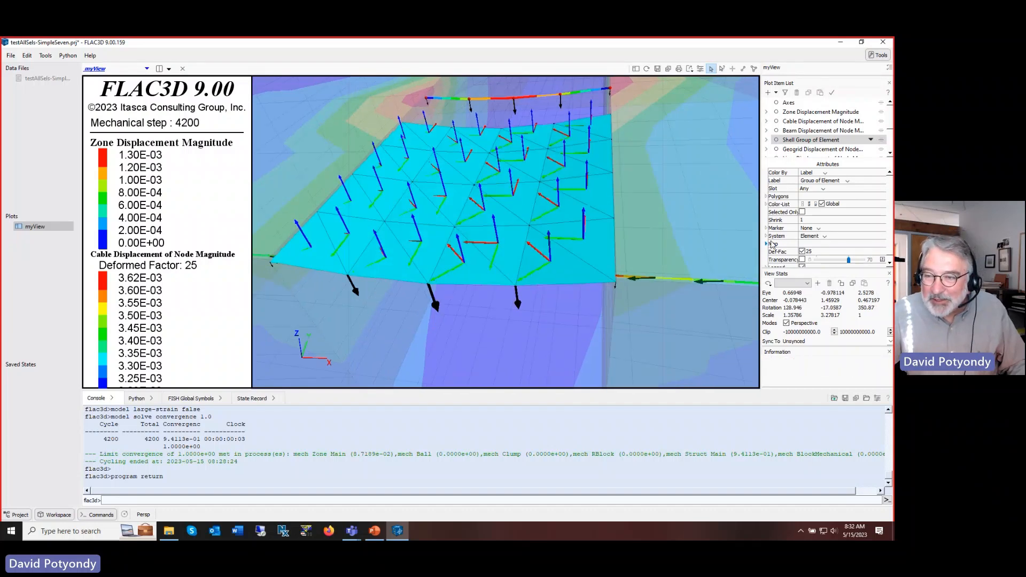
- Recolor the Y axis of the shell's element coordinate systems, trying skyblue before choosing green
click(766, 236)
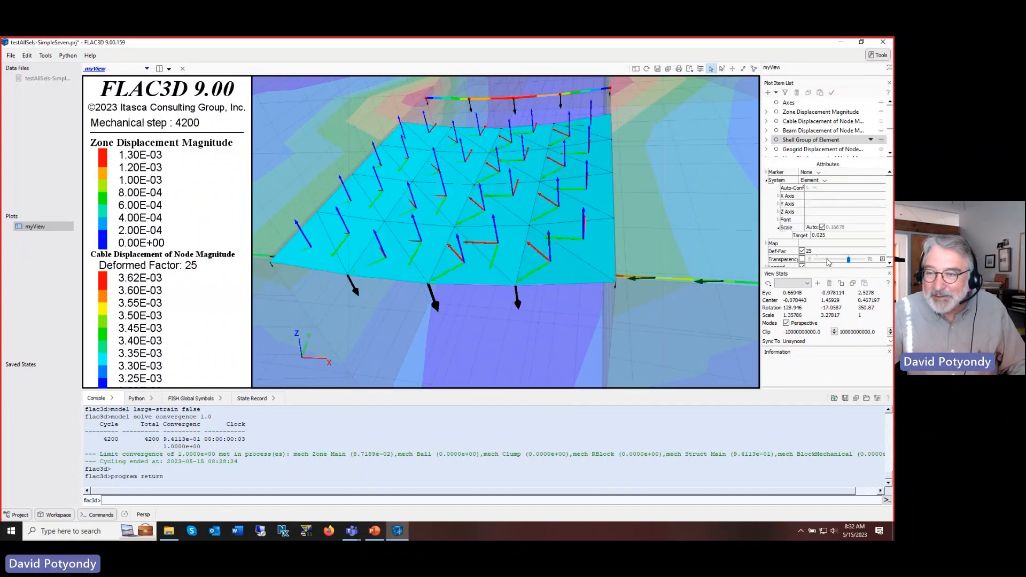
click(778, 196)
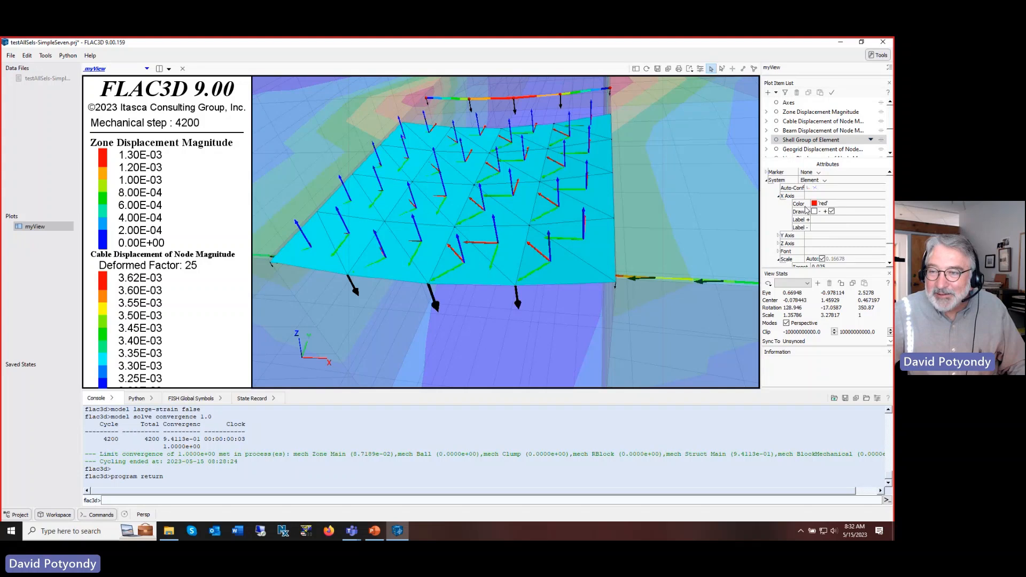
click(779, 236)
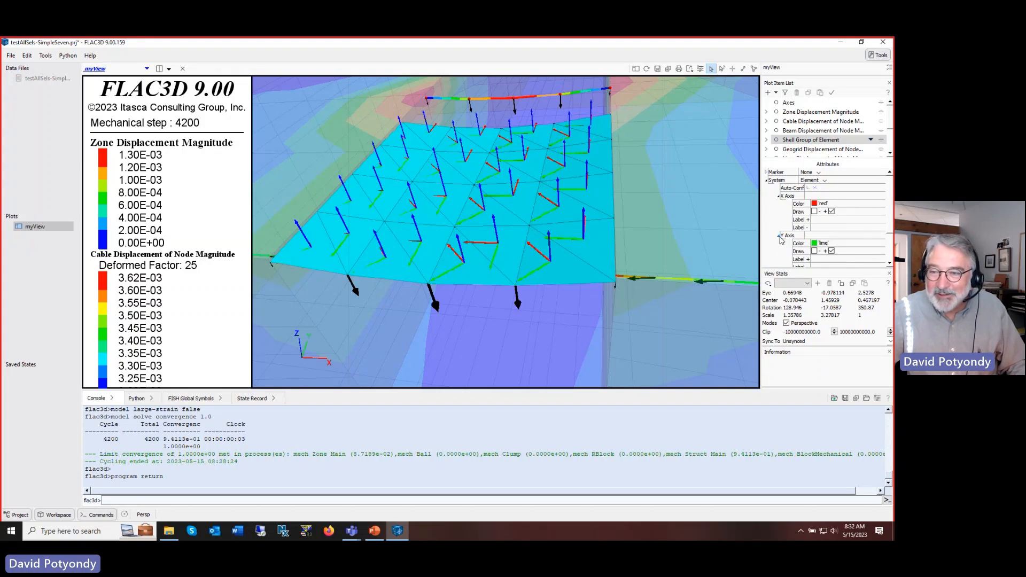
click(815, 244)
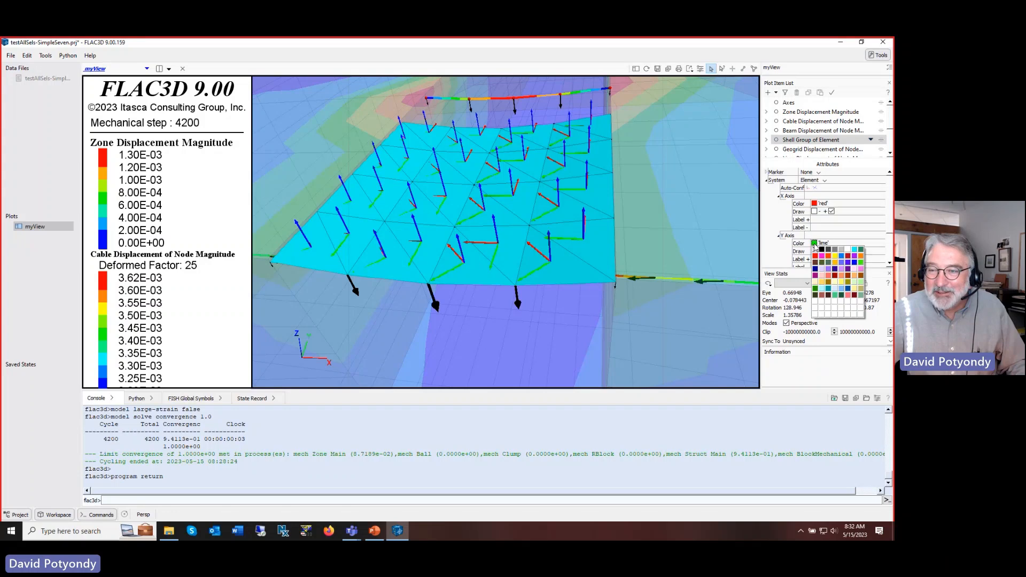
click(841, 257)
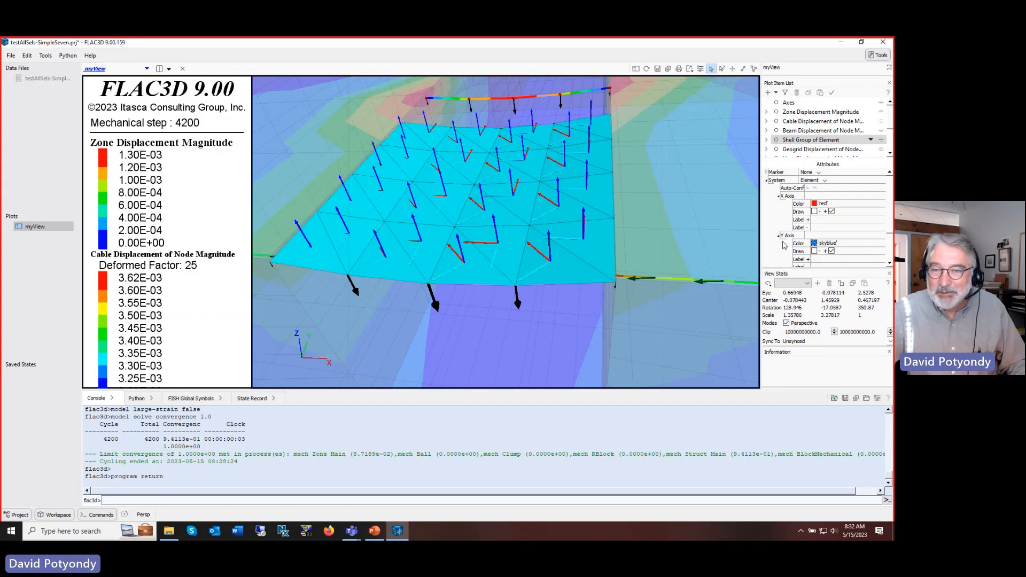
click(814, 243)
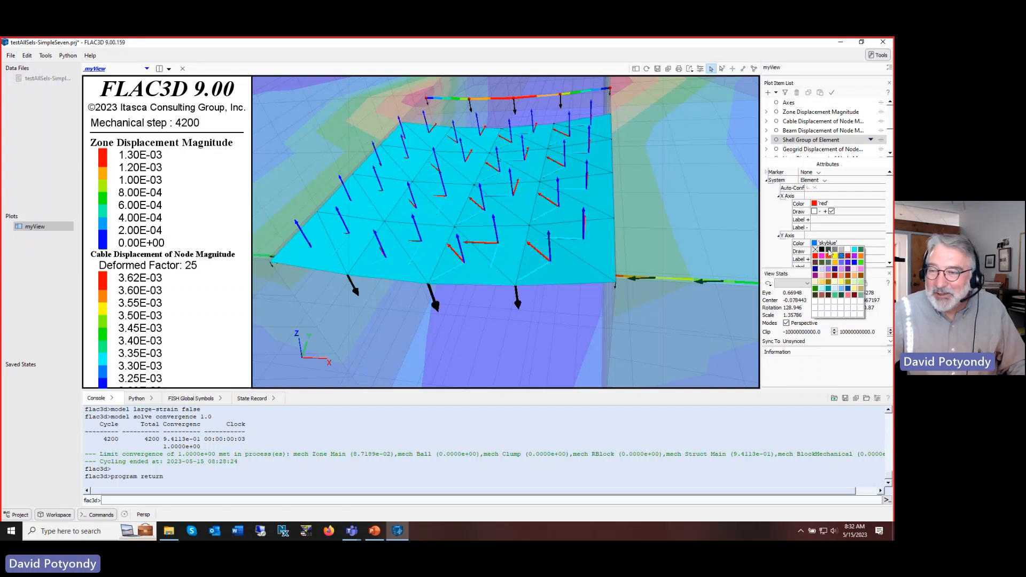
click(861, 261)
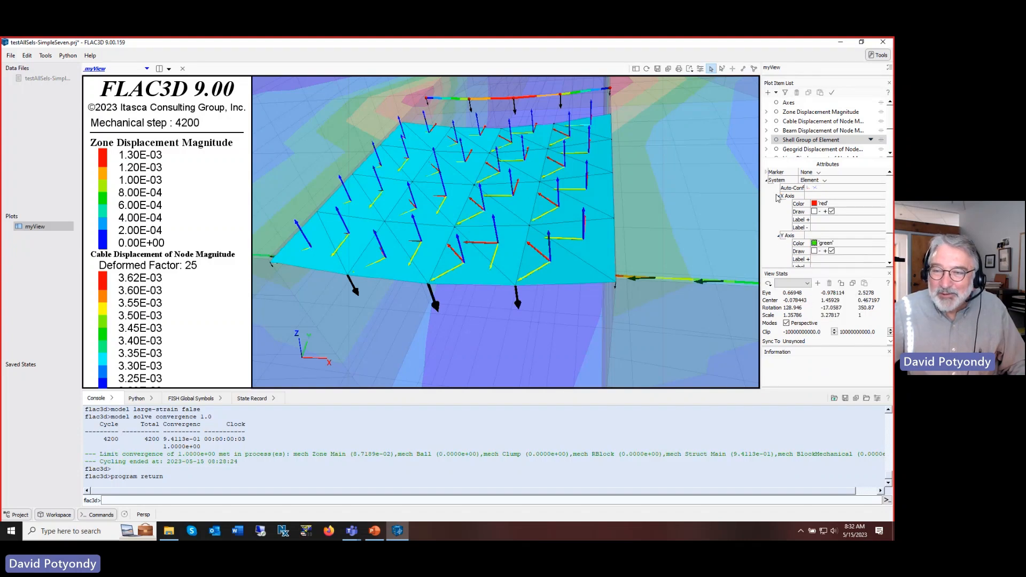
- Set the target scale of the shell's coordinate system axes to 0.015 and inspect the axes on the shell up close
scroll(540, 256, up, 1)
scroll(540, 255, down, 1)
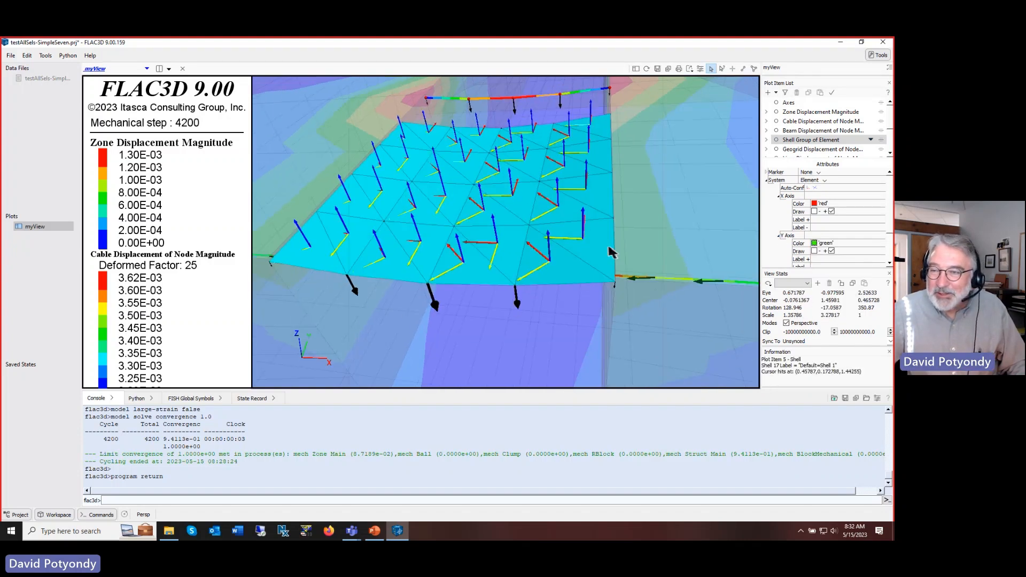
click(778, 196)
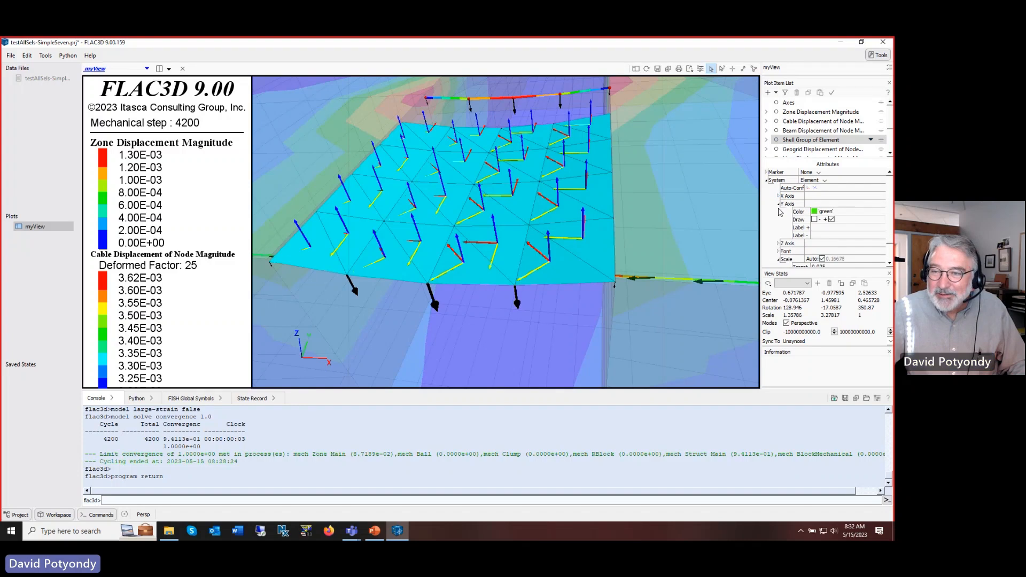
click(778, 203)
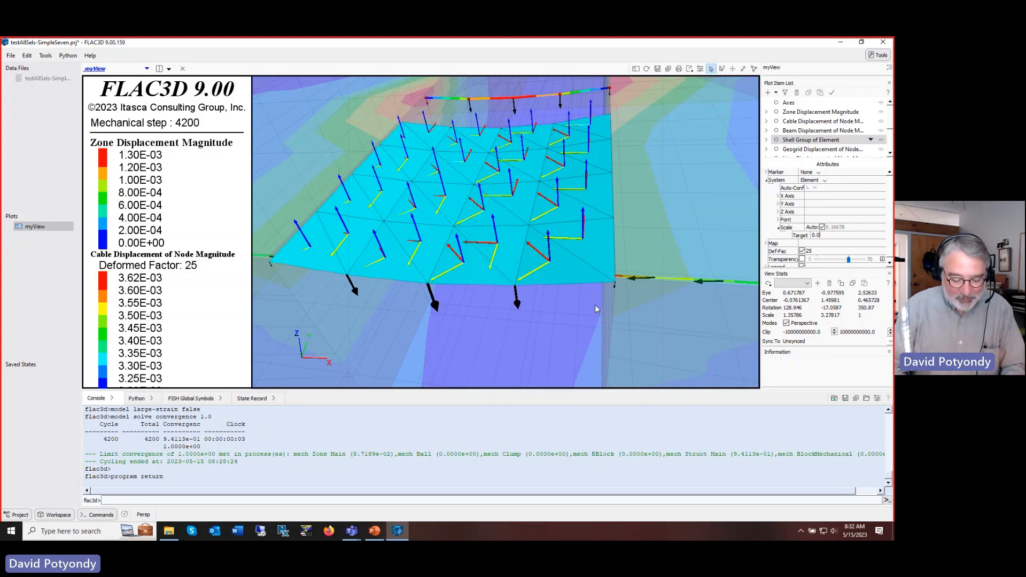
text(15)
key(Return)
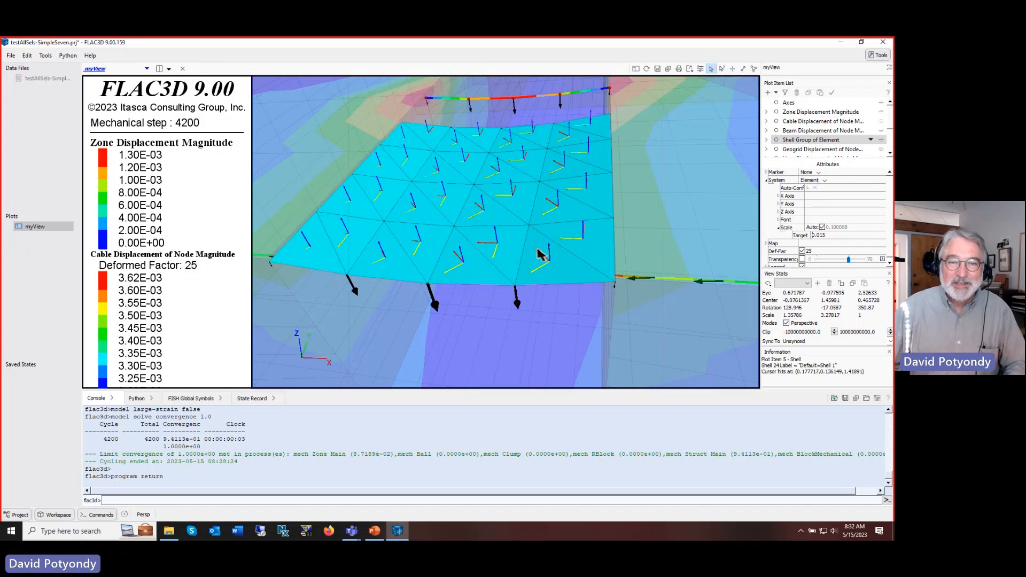
scroll(540, 255, up, 5)
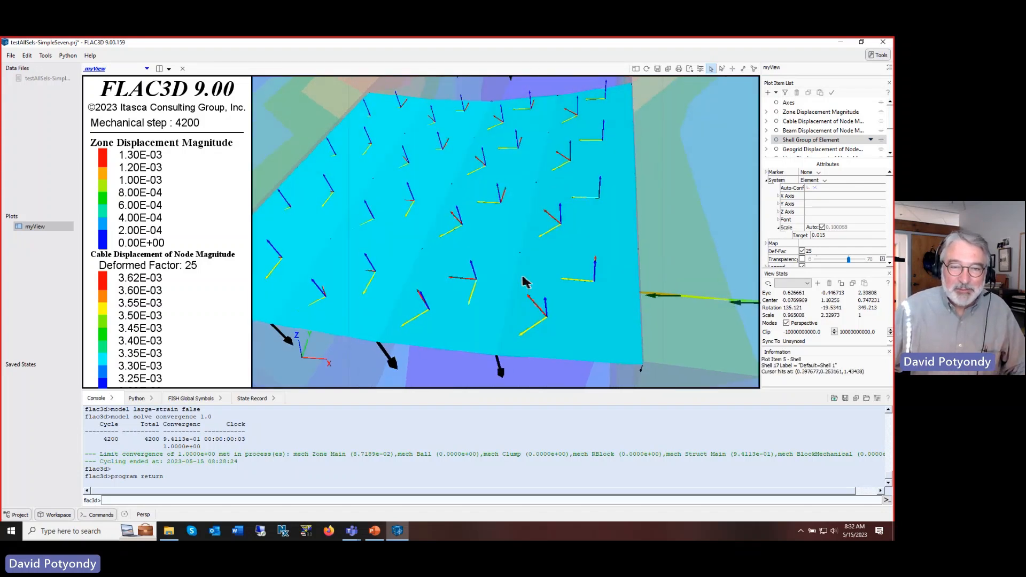
scroll(524, 280, up, 2)
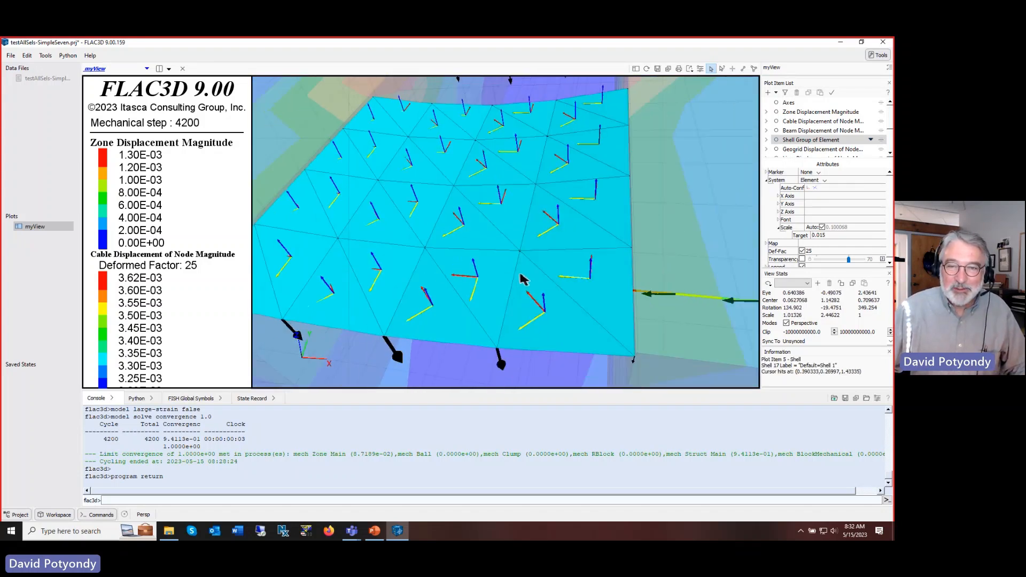
scroll(521, 278, down, 3)
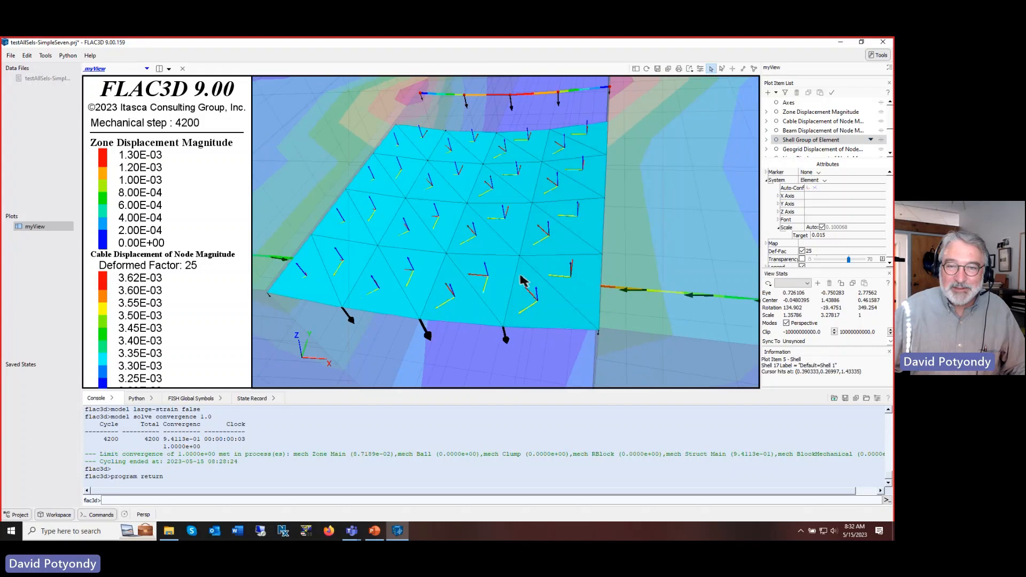
- Review the coordinate system options available for the shell and set its System display to None
click(767, 180)
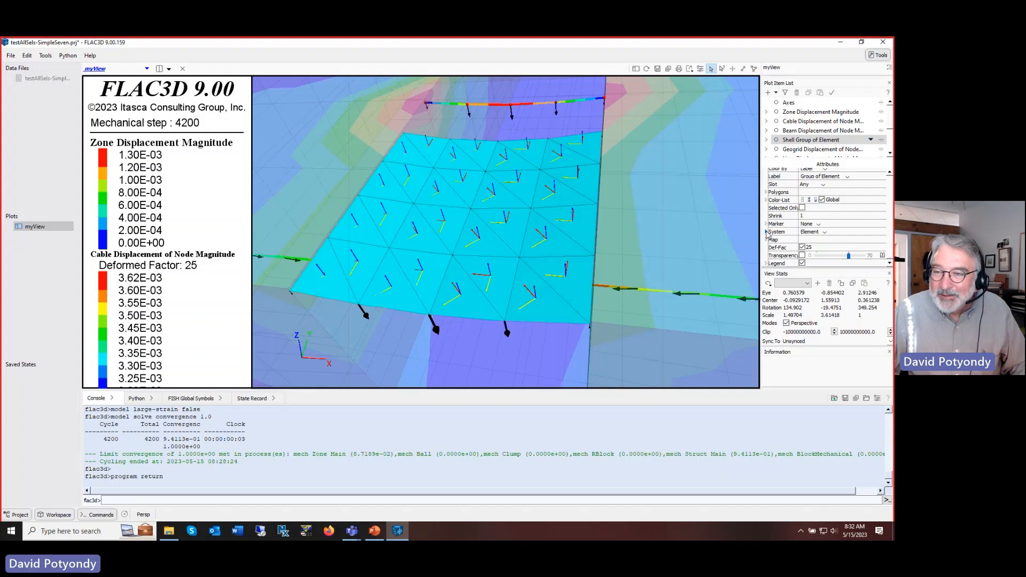
click(825, 233)
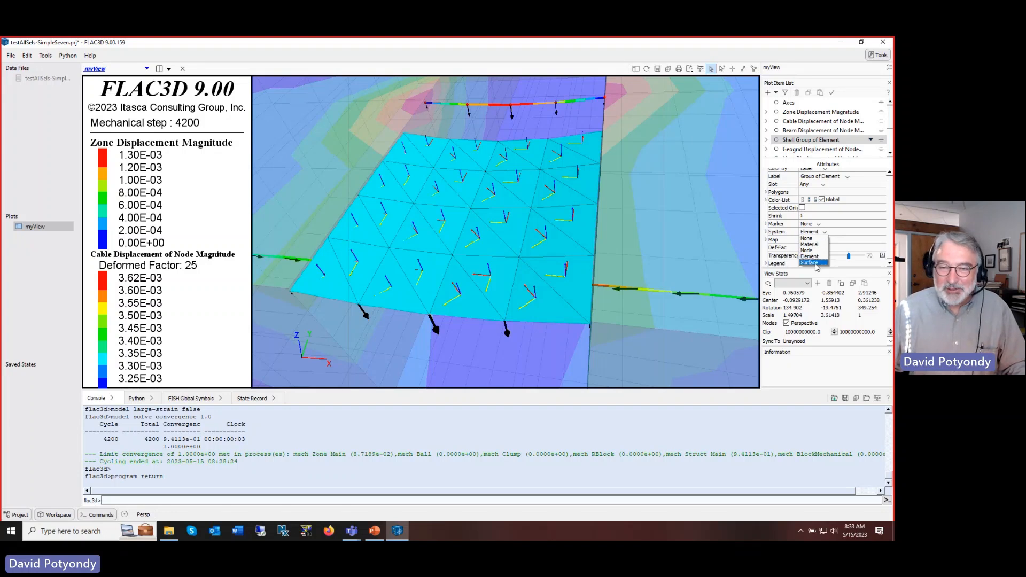
click(816, 233)
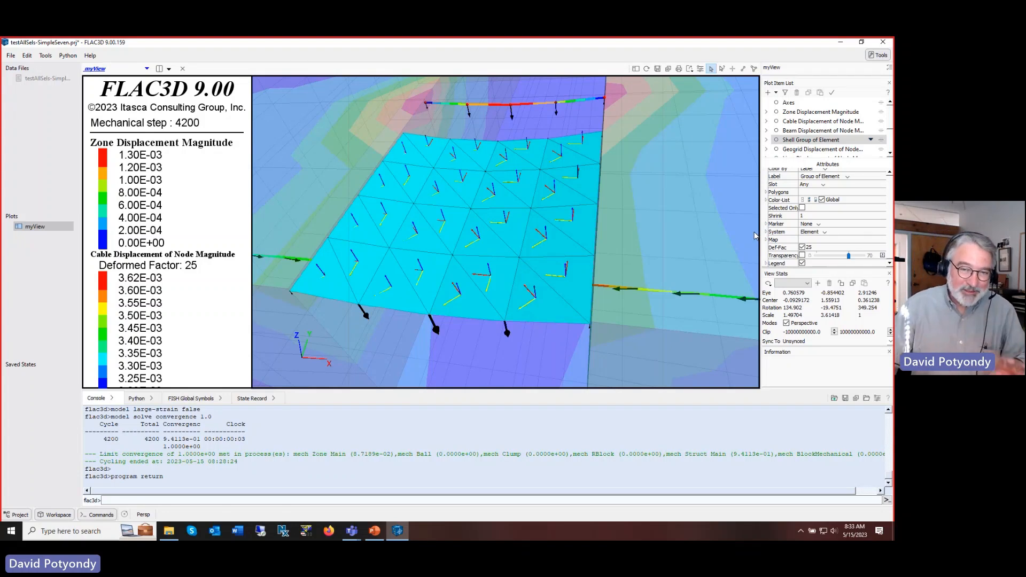
mouse_move(603, 300)
right_down()
mouse_move(593, 258)
mouse_move(600, 283)
right_up()
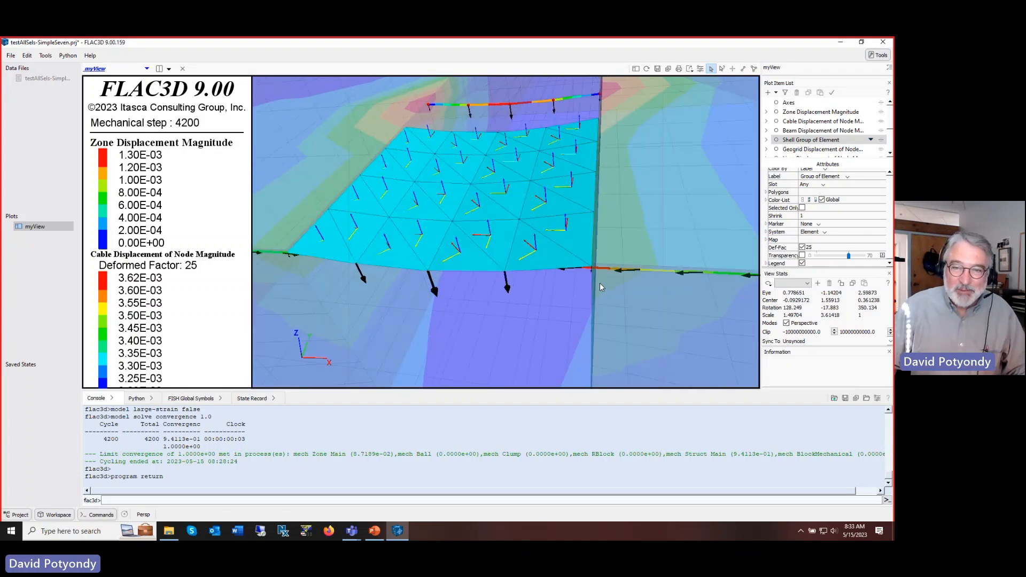
click(826, 234)
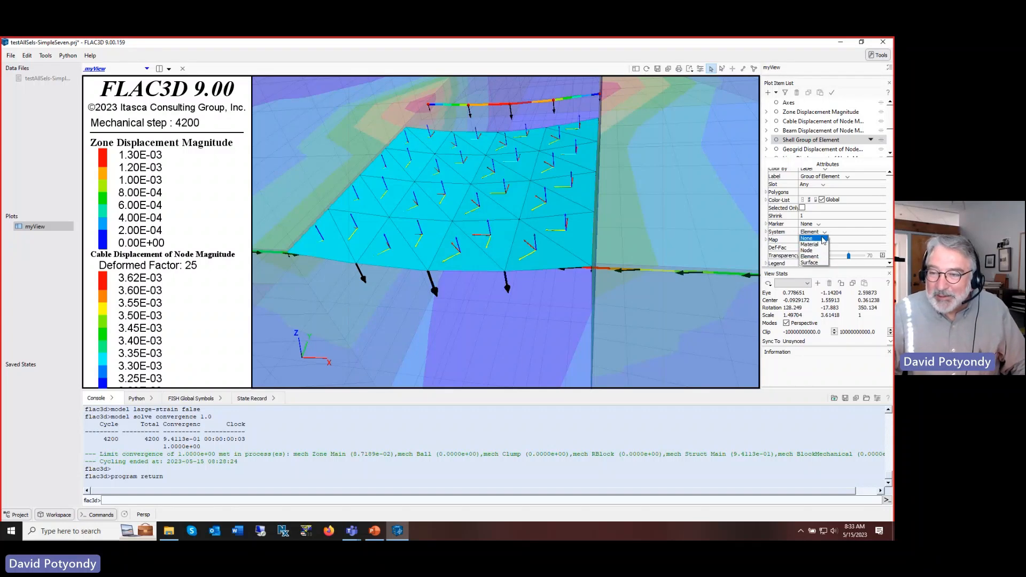
click(807, 238)
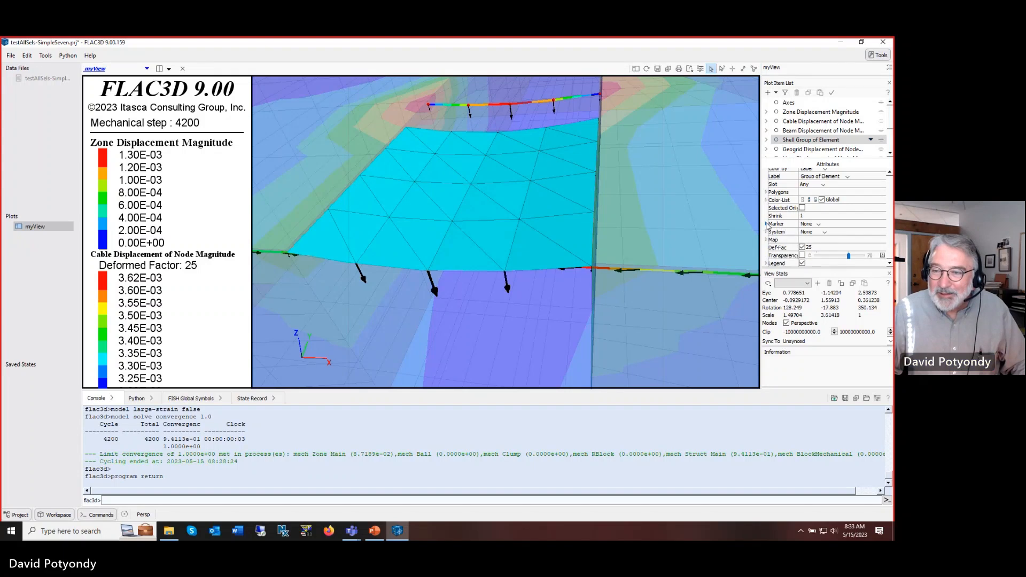
- Look over the whole trench model with its structural elements and switch to the PowerPoint presentation
click(447, 254)
scroll(447, 254, down, 3)
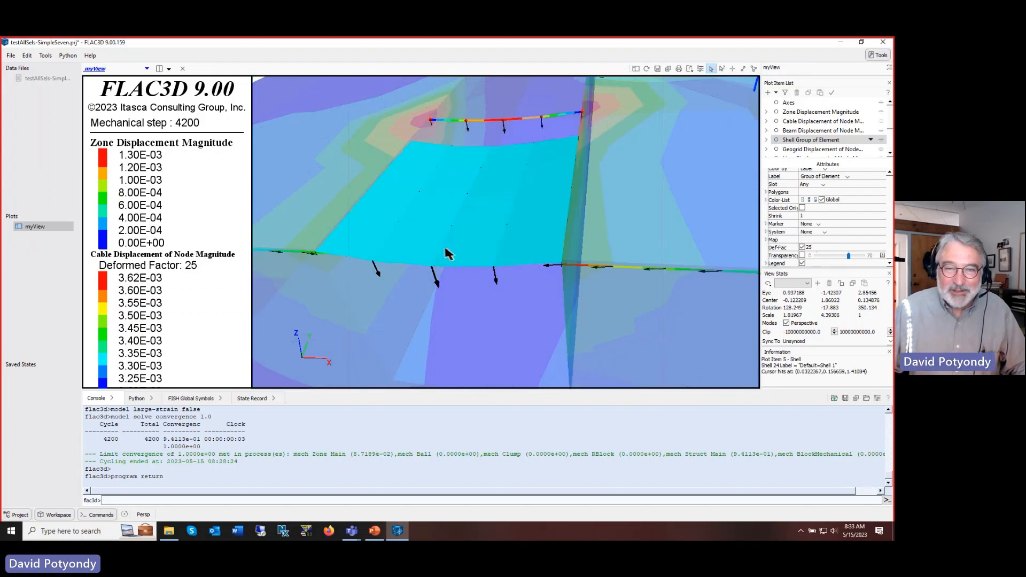
scroll(441, 243, down, 4)
right_drag(440, 242, 450, 266)
click(374, 531)
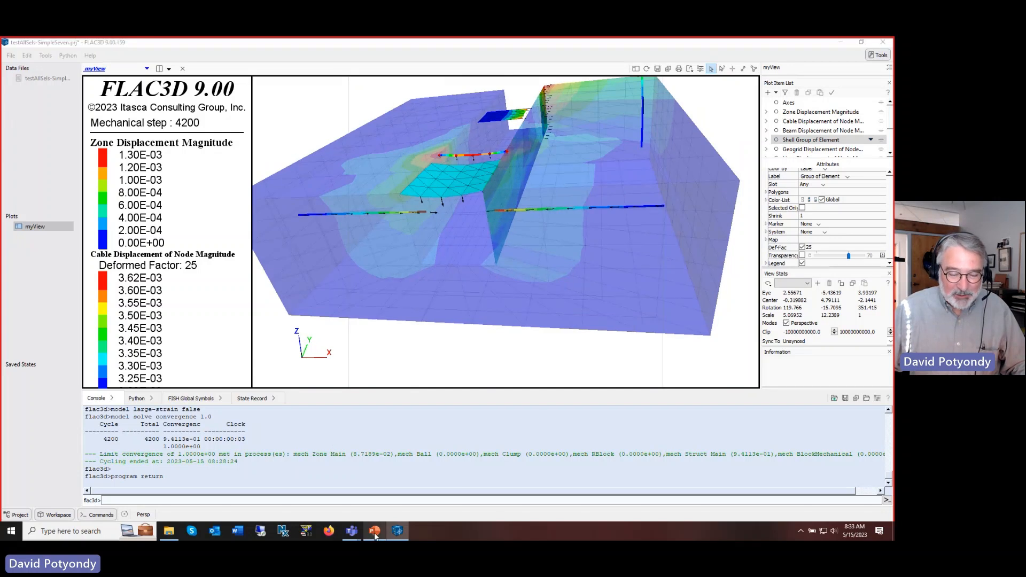
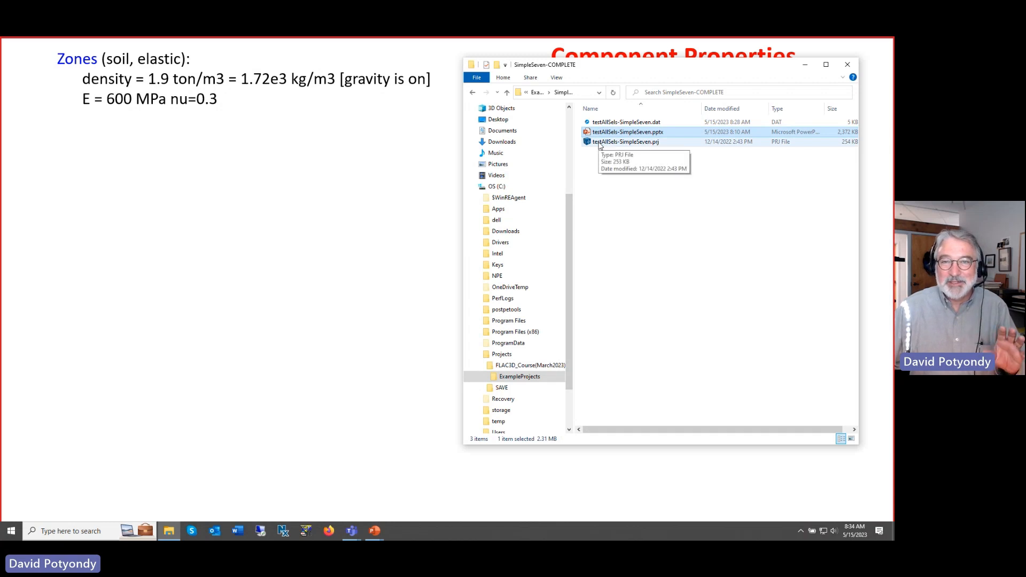
- Open the project testAllSels-SimpleSeven.prj from the SimpleSeven-WORK folder under ExampleProjects
click(536, 92)
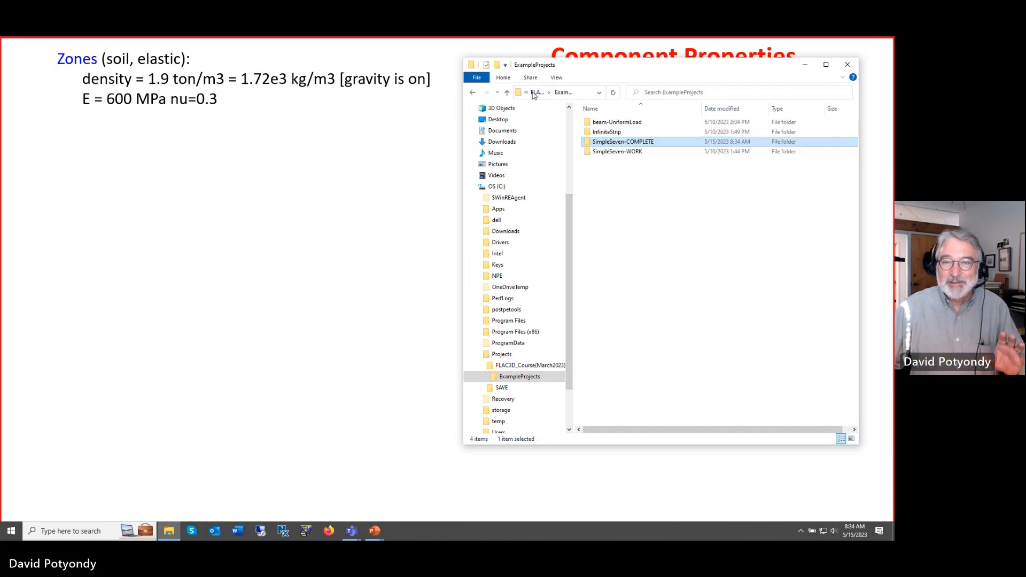
double_click(601, 152)
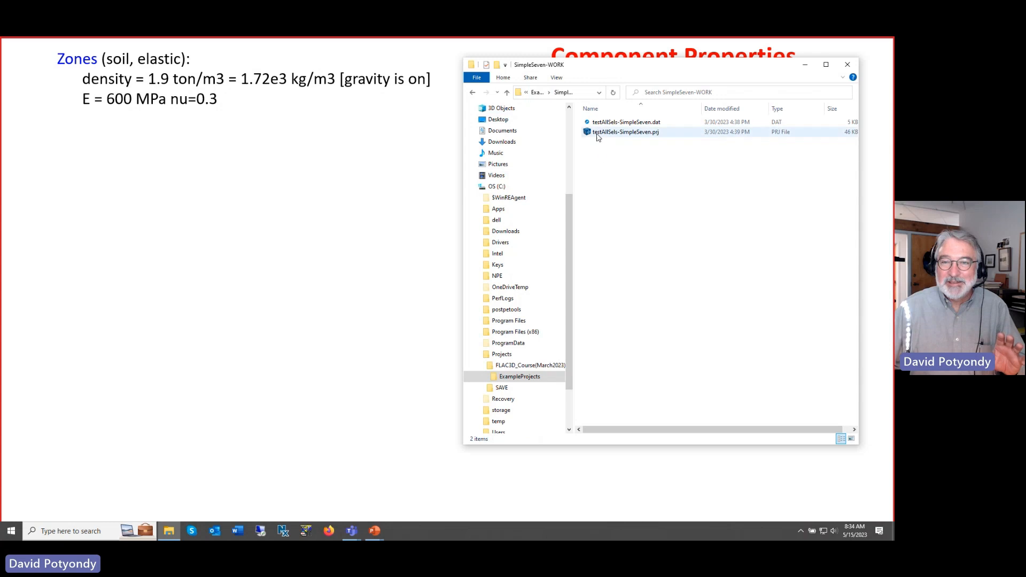
click(600, 133)
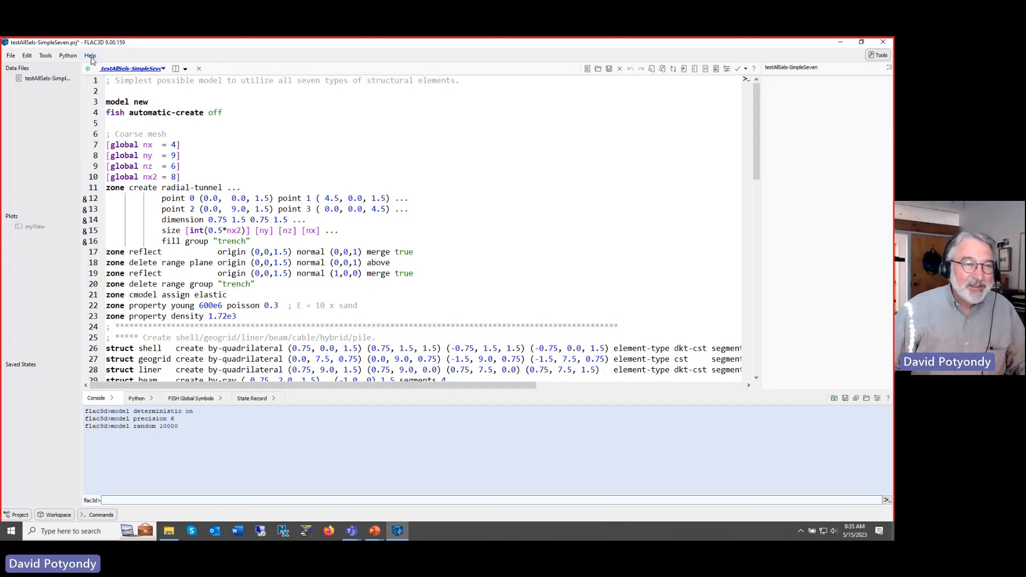
- Insert a return command after the zone delete range group "trench" line and run the data file
click(224, 114)
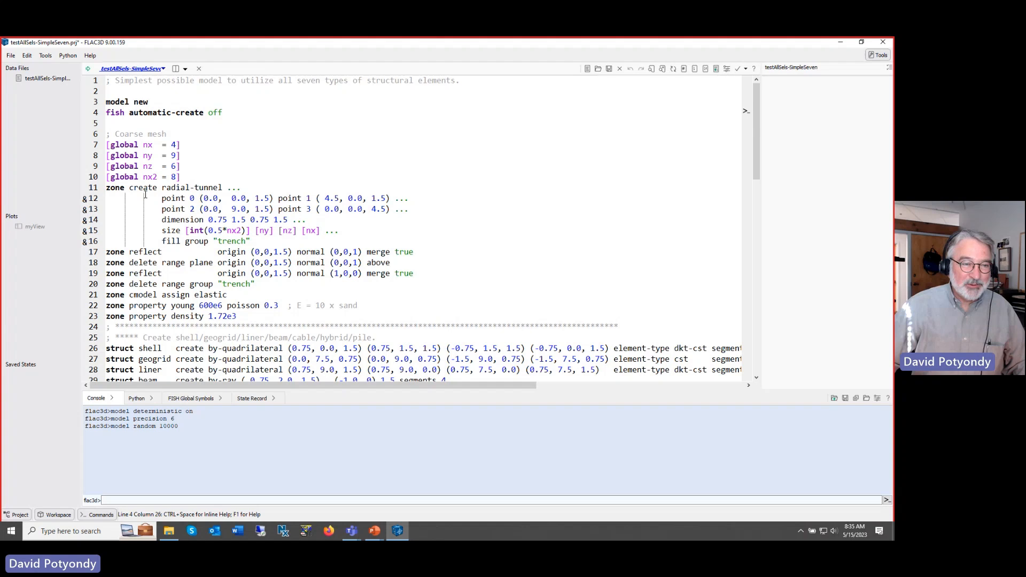
click(259, 284)
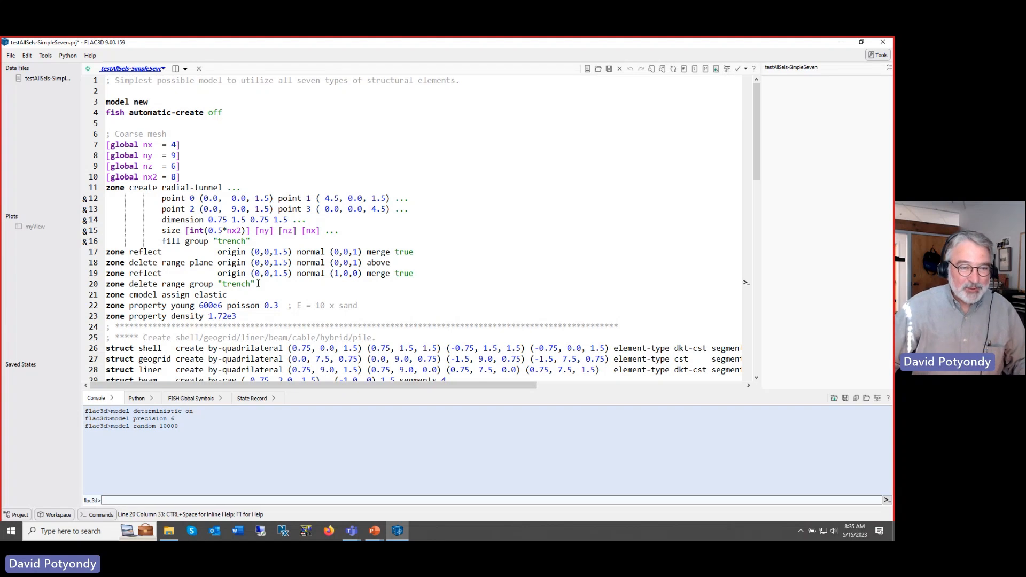
key(Return)
key(Return)
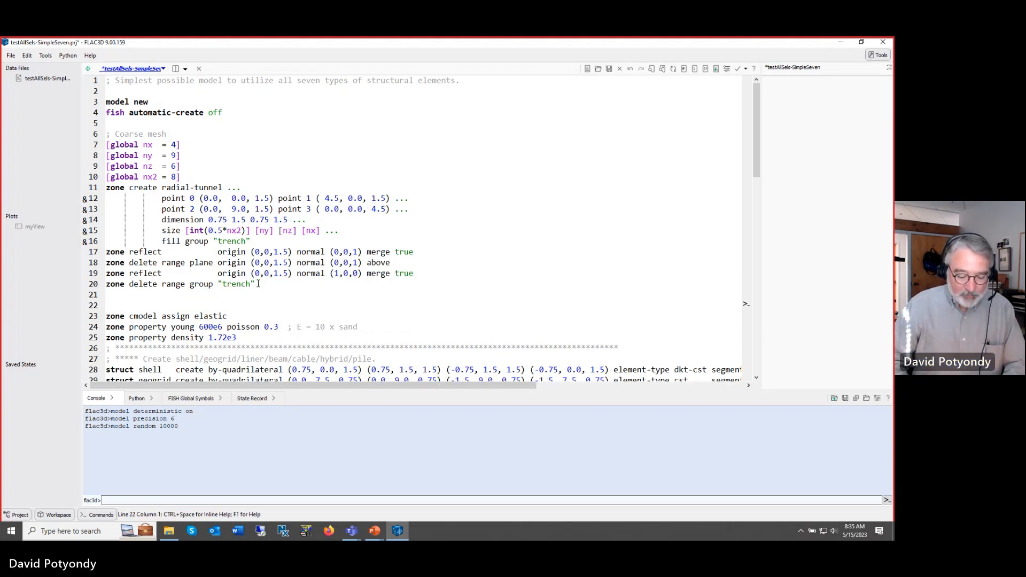
text(return)
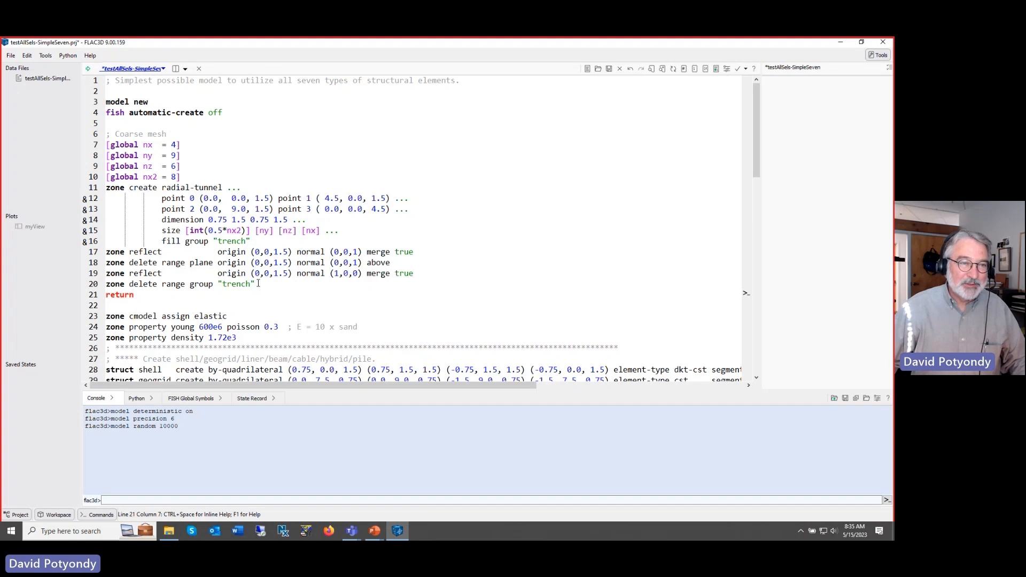
click(87, 69)
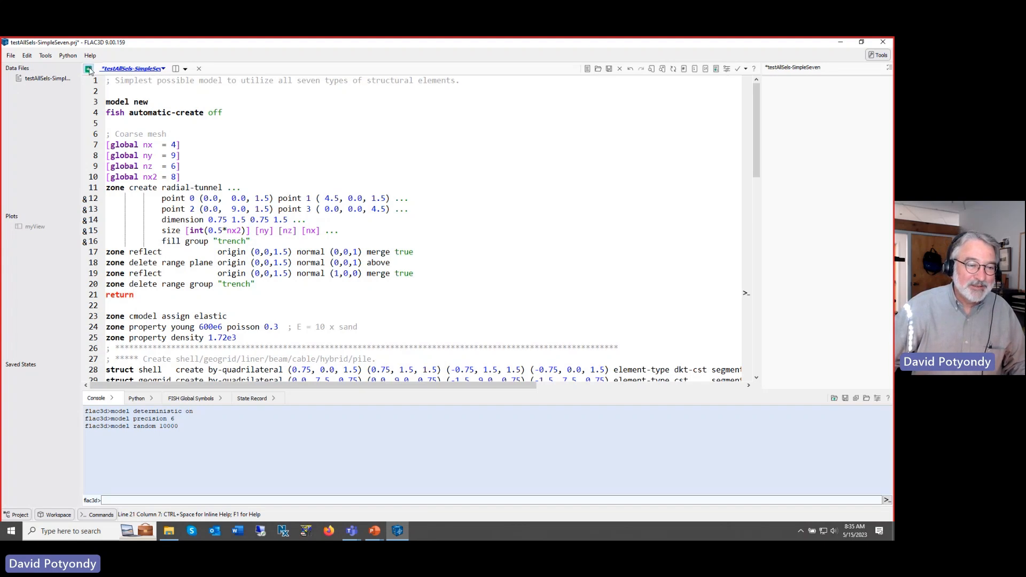
- Create a new plot named myGoodView alongside the existing myView plot and make it the active view
double_click(35, 227)
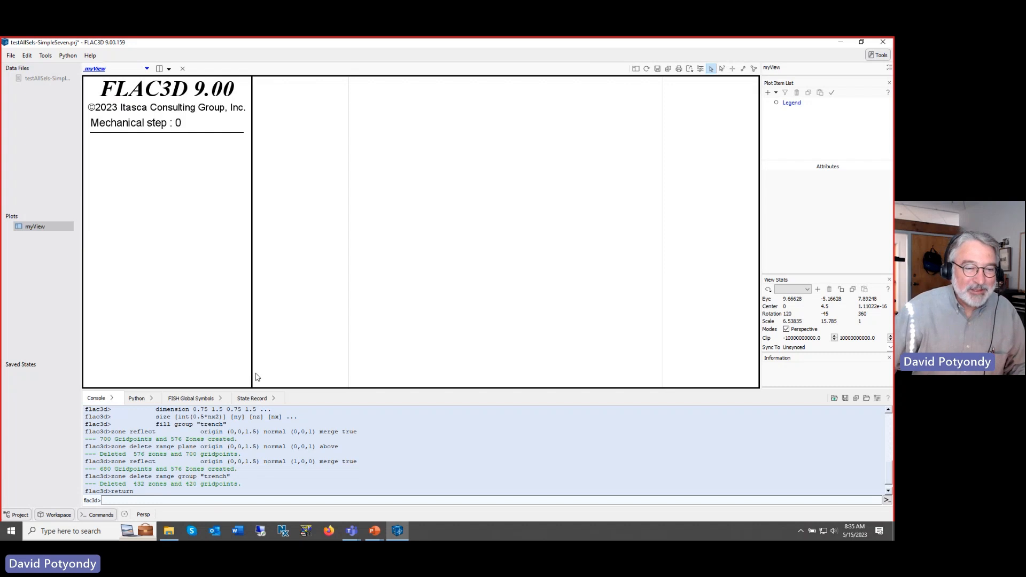
click(12, 57)
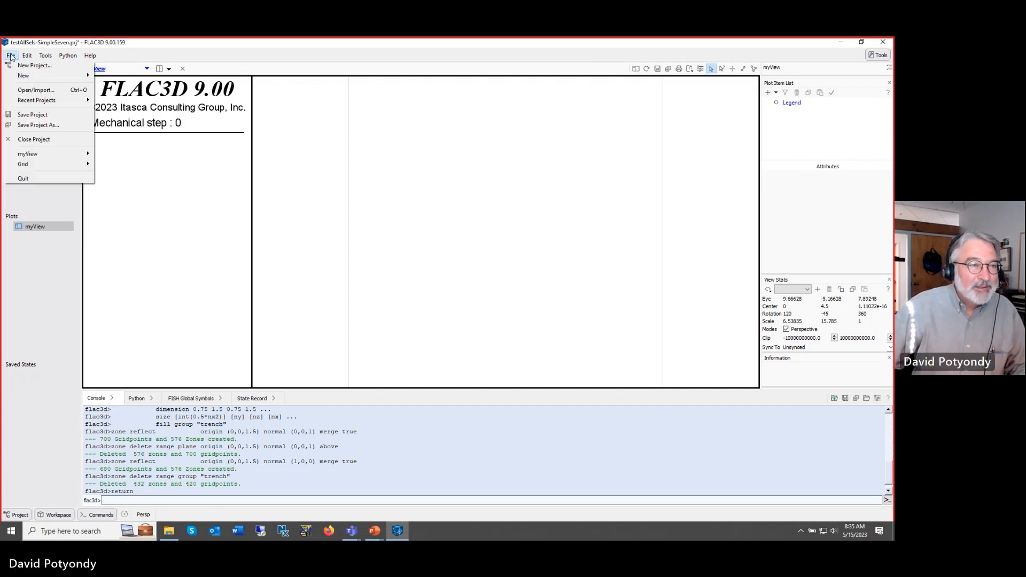
mouse_move(24, 77)
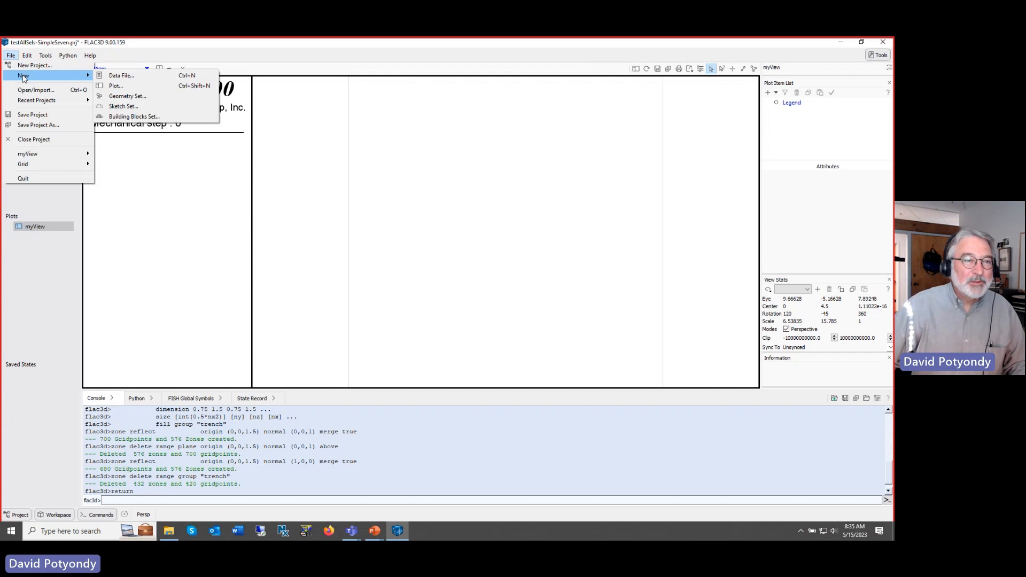
click(115, 86)
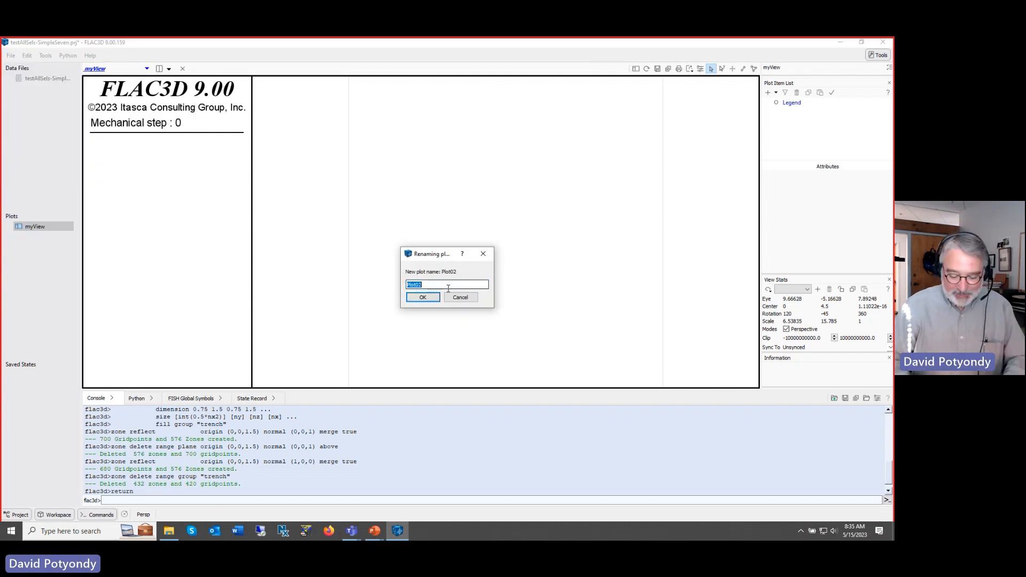
text(myGood)
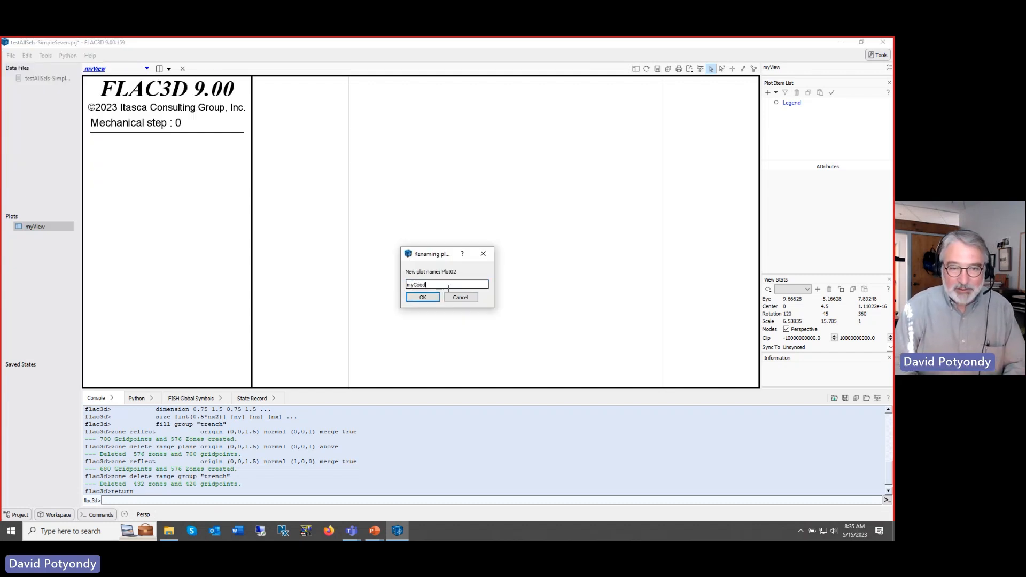
text(View)
key(Return)
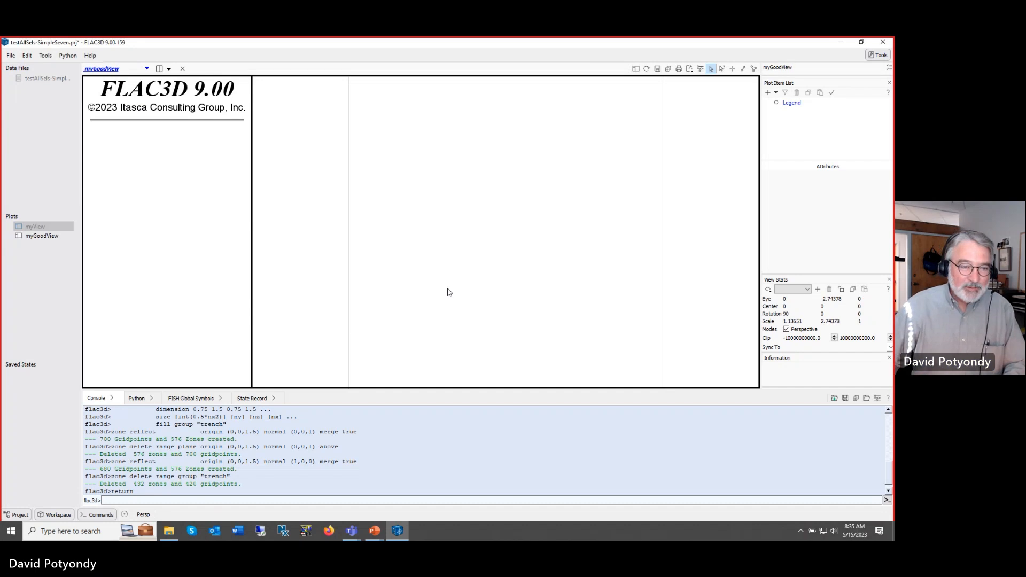
click(36, 237)
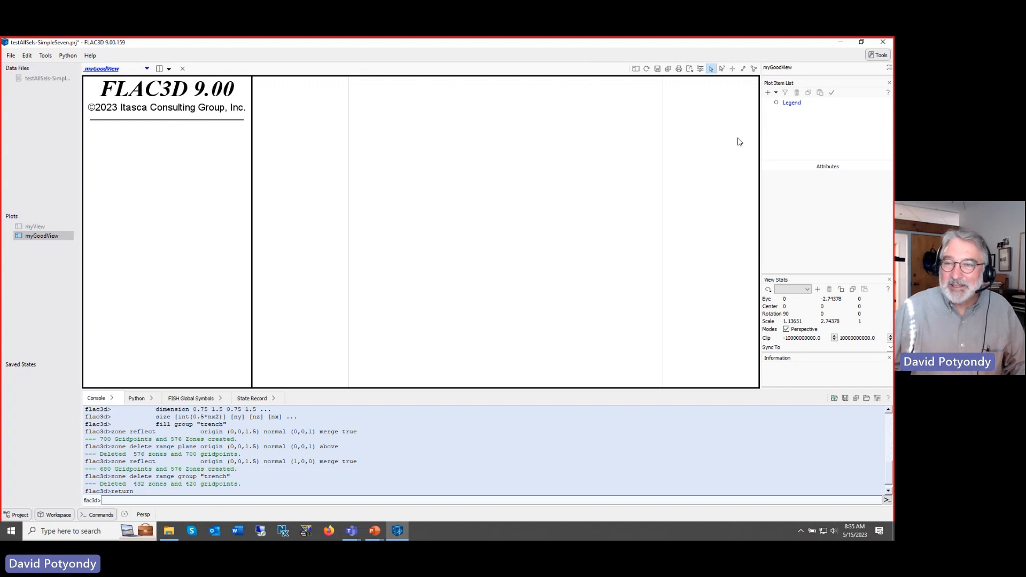
- Add a Zone item to the myGoodView plot to show the trench mesh colored by group
click(776, 94)
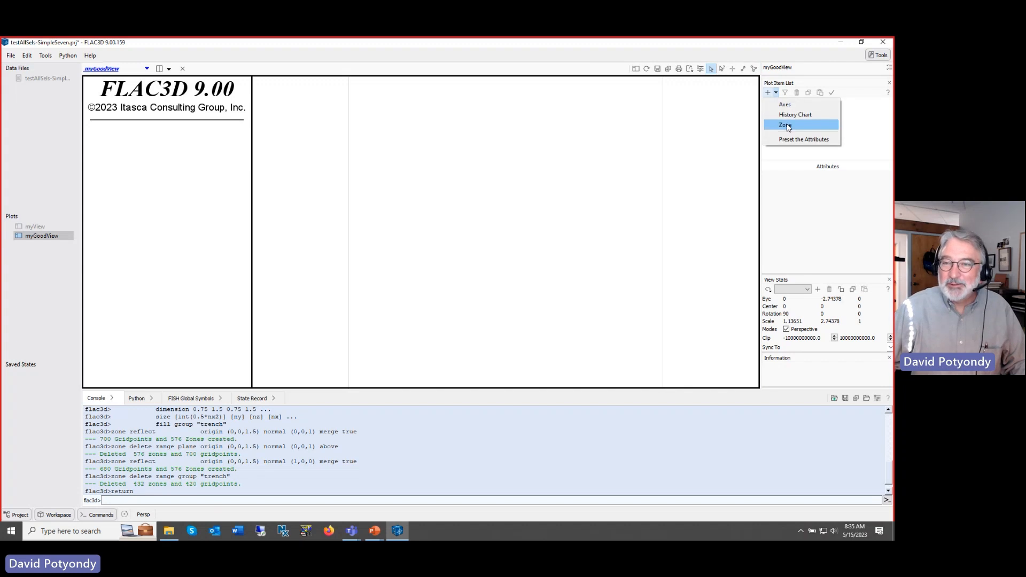
click(787, 127)
drag(724, 150, 660, 224)
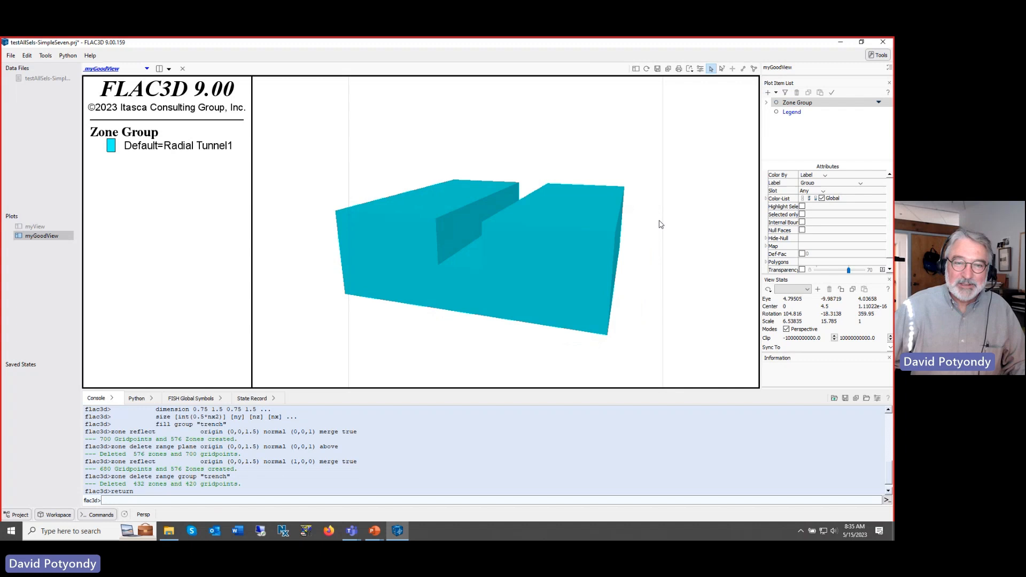
scroll(668, 202, up, 2)
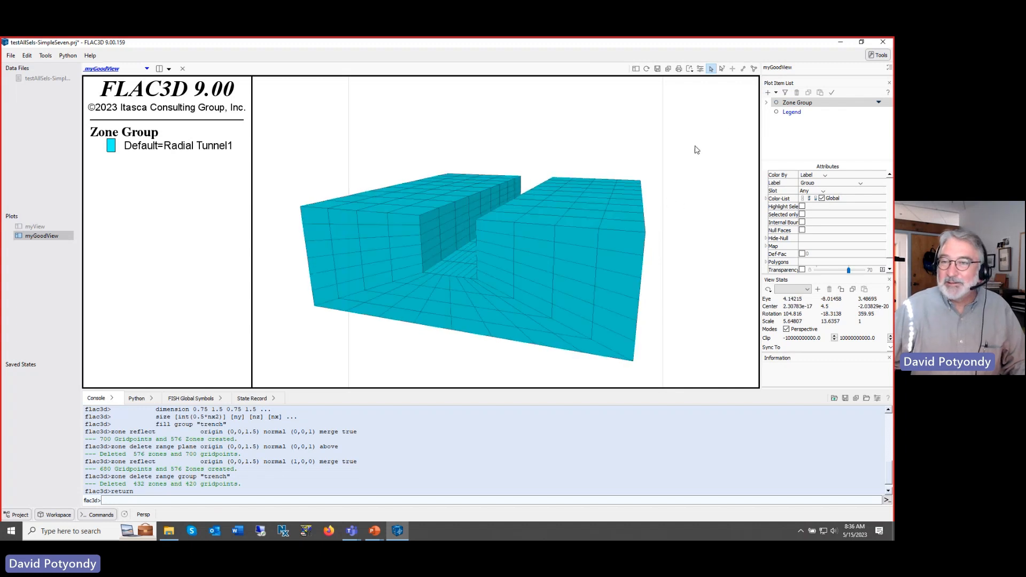
- Add an Axes item to the myGoodView plot and leave the mode that shows its resize frame
click(776, 93)
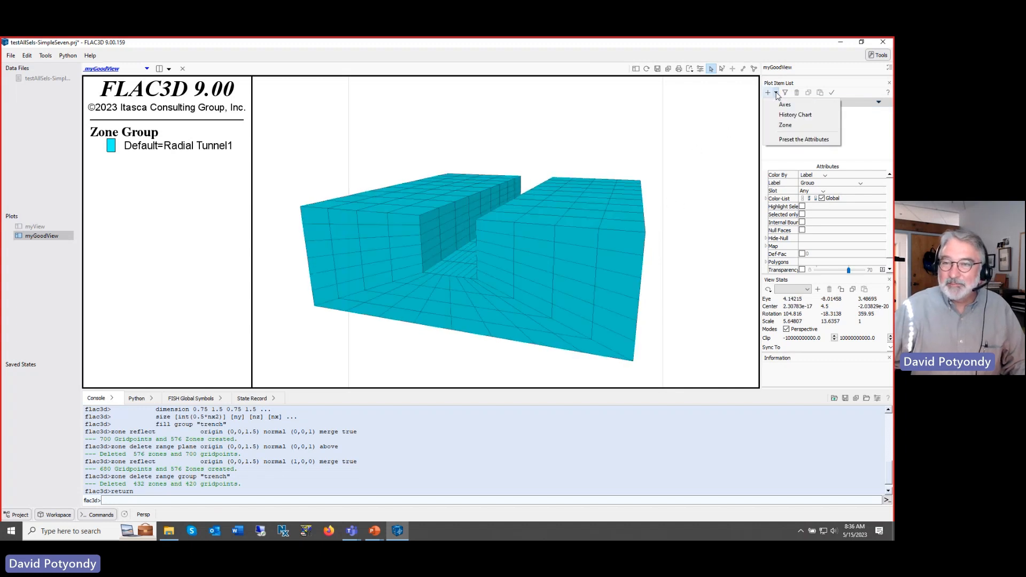
click(784, 105)
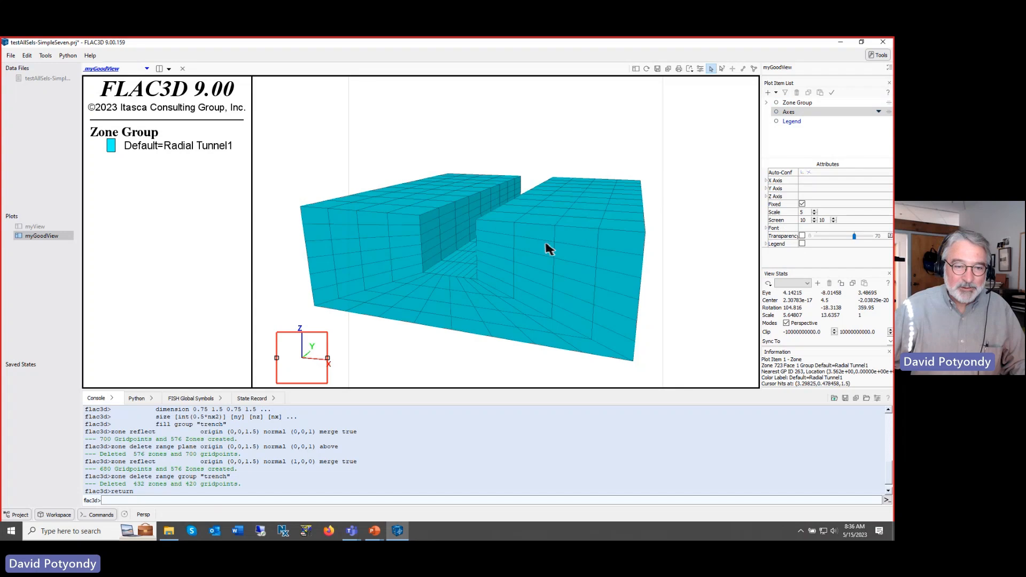
click(722, 69)
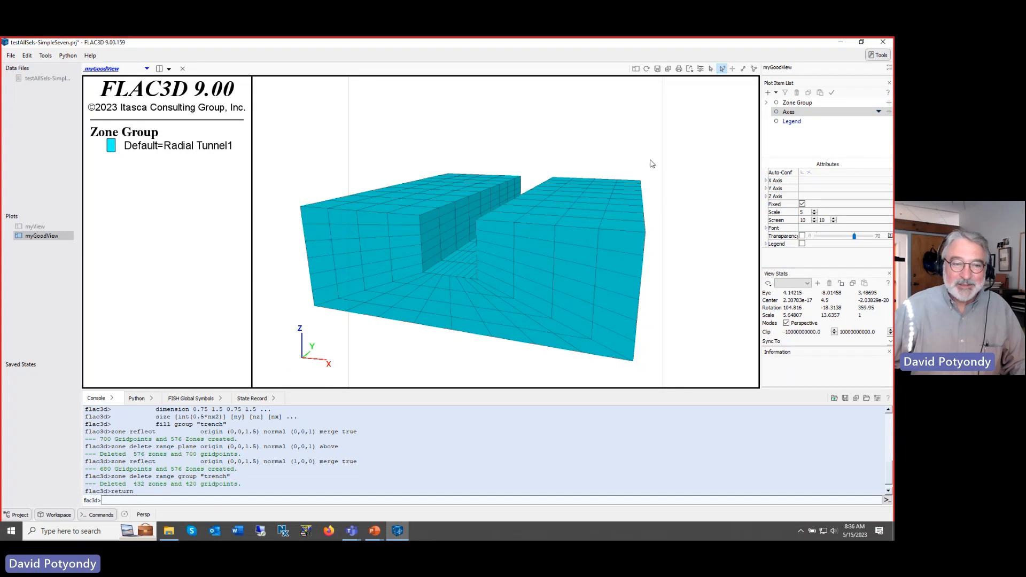
drag(650, 163, 681, 151)
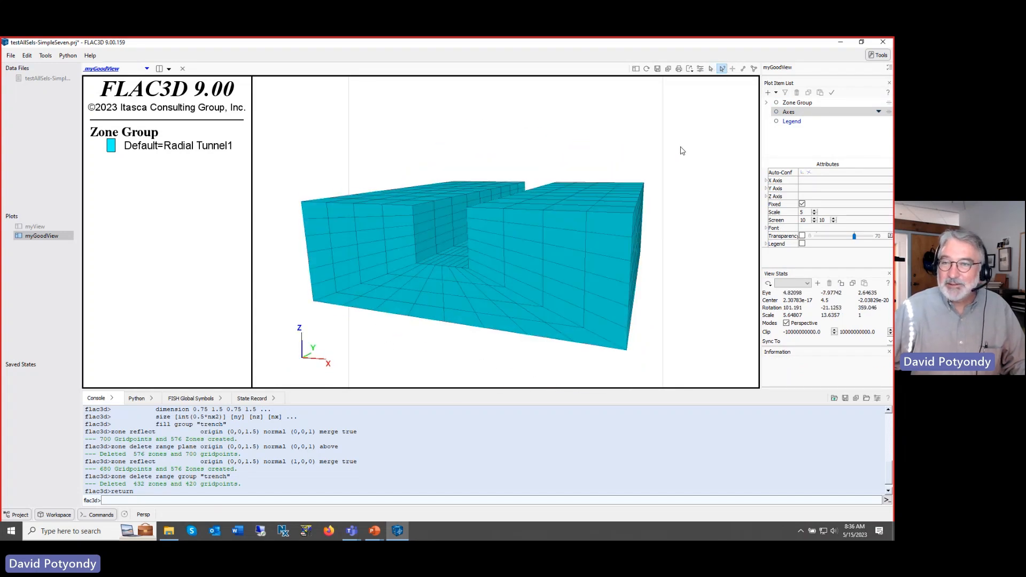
- Compare the attributes of the Axes and Zone Group plot items and check how the axes follow the model's rotation
click(789, 113)
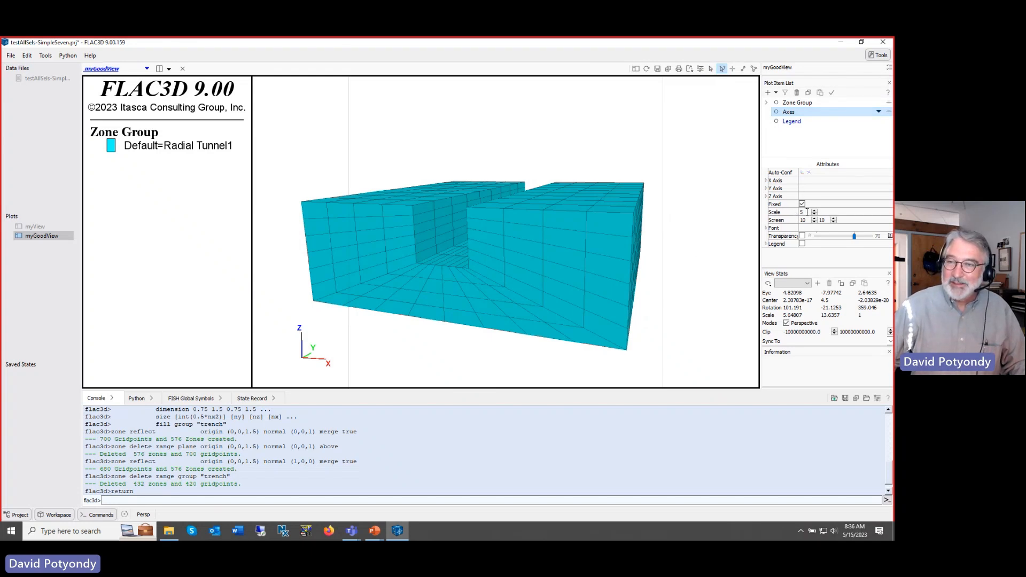
click(795, 103)
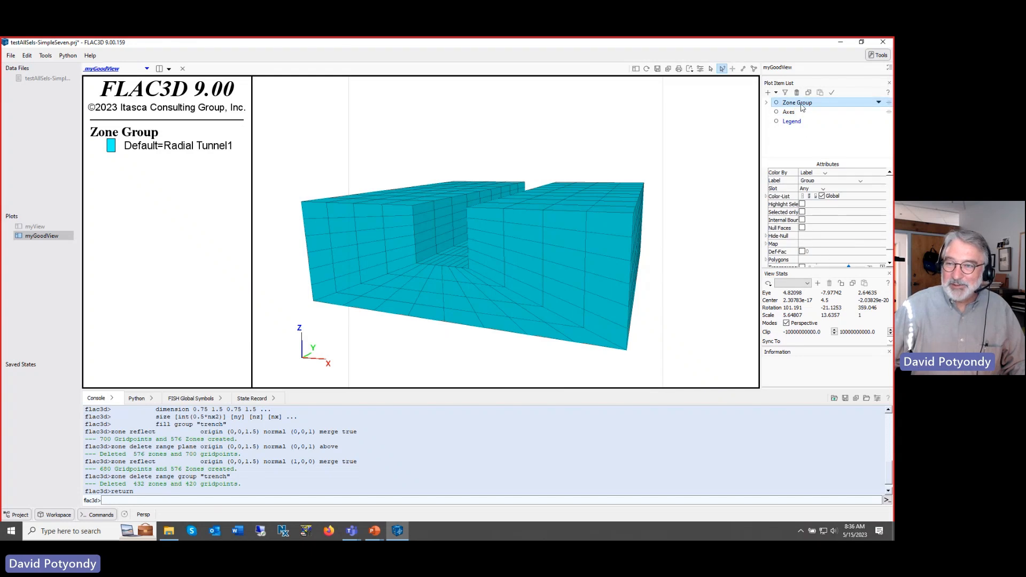
click(791, 112)
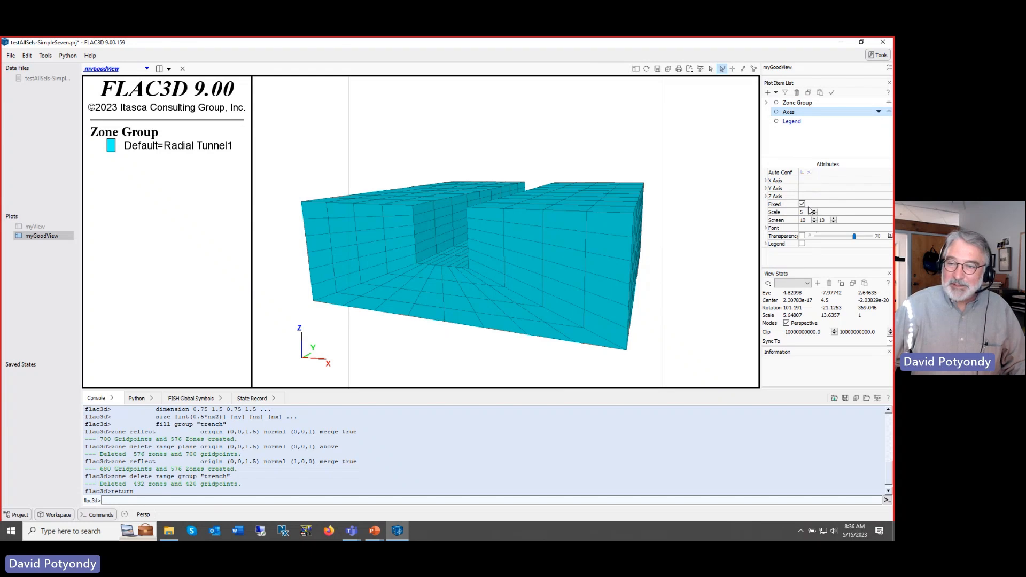
drag(387, 345, 462, 359)
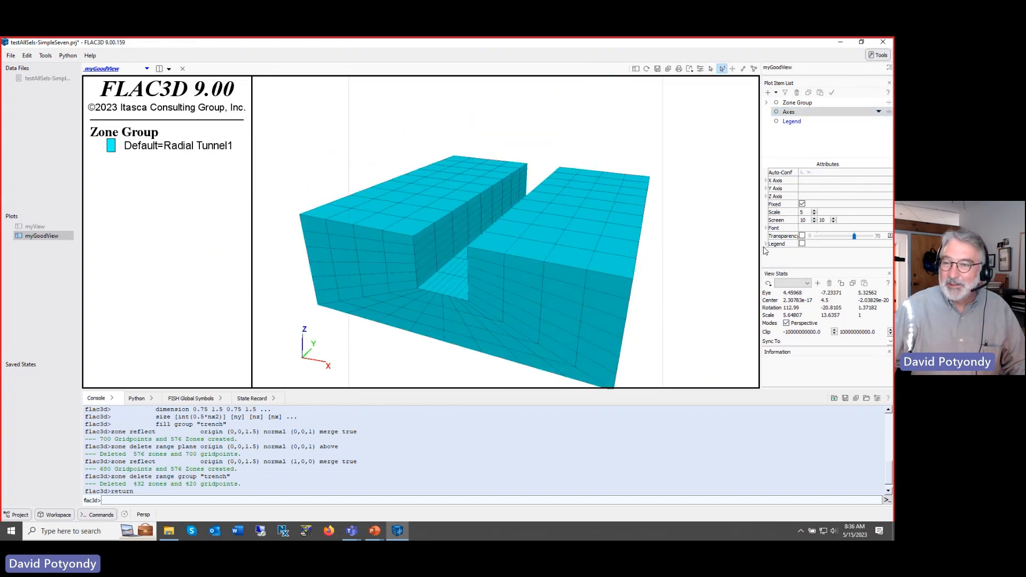
- Turn off the Fixed attribute of the axes to view them at the model's origin, and restore the fixed placement
click(802, 204)
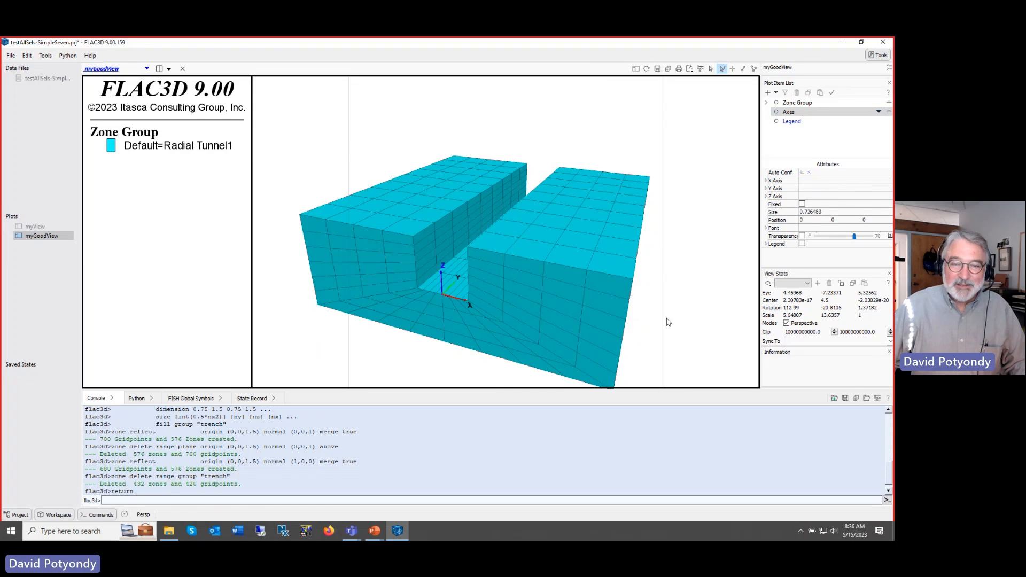
mouse_move(666, 320)
mouse_down()
mouse_move(674, 275)
mouse_move(676, 306)
mouse_up()
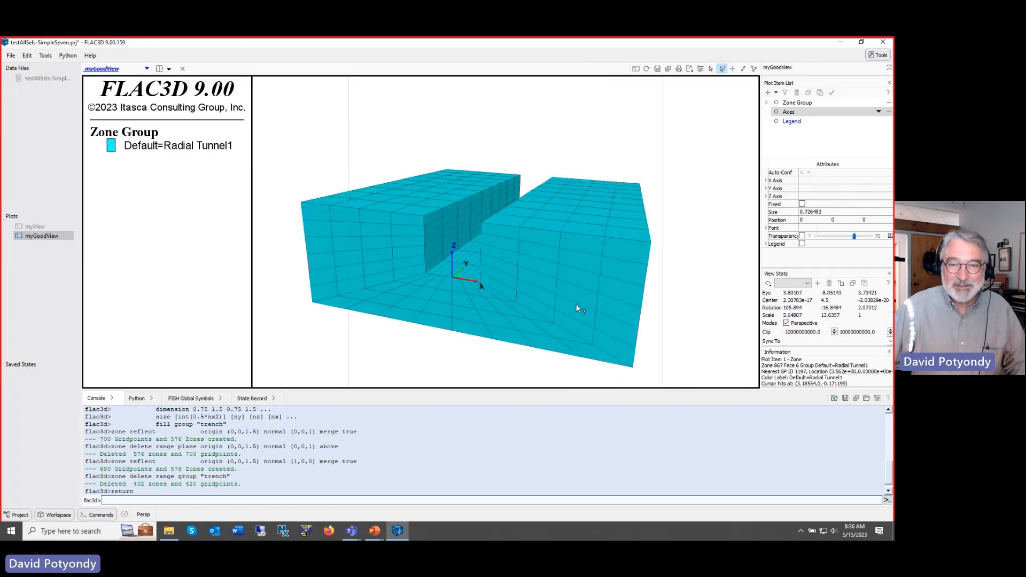
mouse_move(576, 304)
mouse_down()
mouse_move(572, 341)
mouse_move(570, 316)
mouse_up()
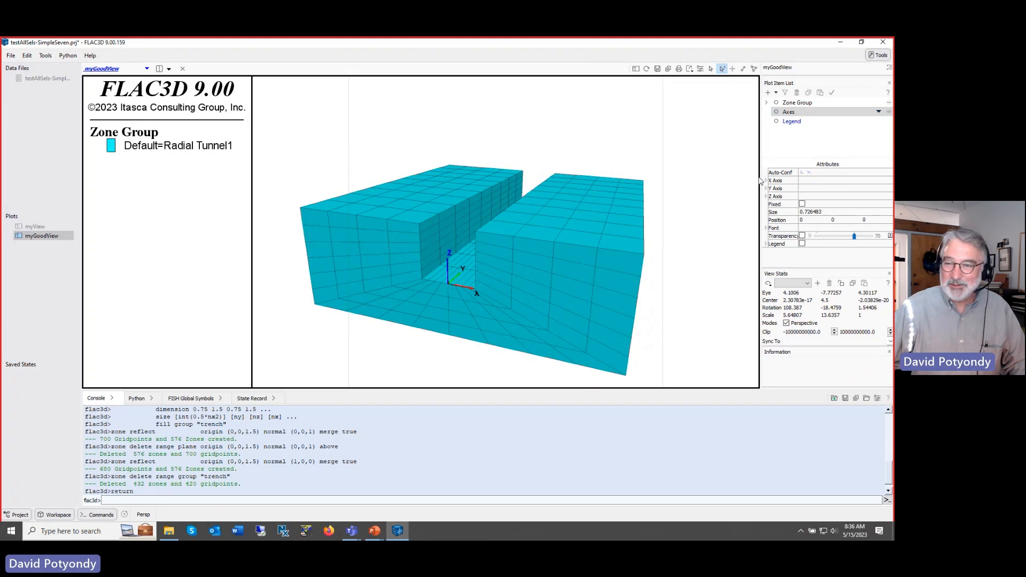
click(802, 205)
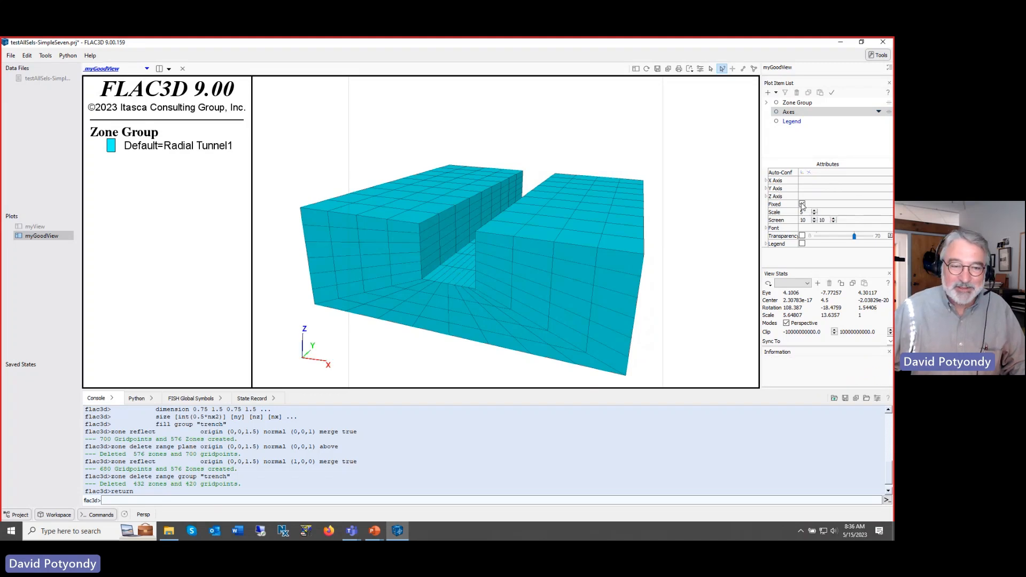
mouse_move(634, 217)
mouse_down()
mouse_move(623, 198)
mouse_move(668, 220)
mouse_move(623, 223)
mouse_up()
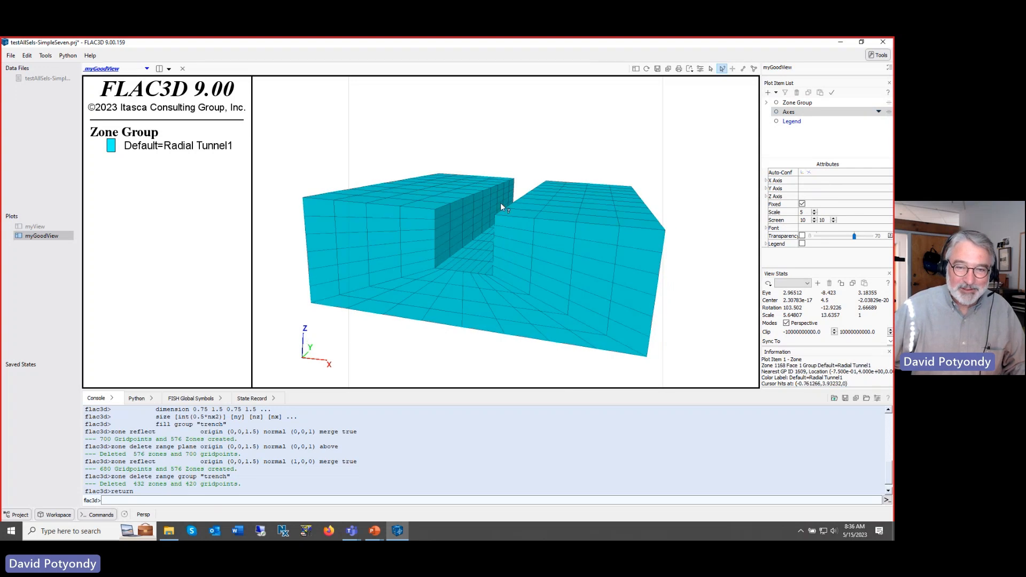
drag(466, 246, 525, 258)
scroll(524, 258, down, 3)
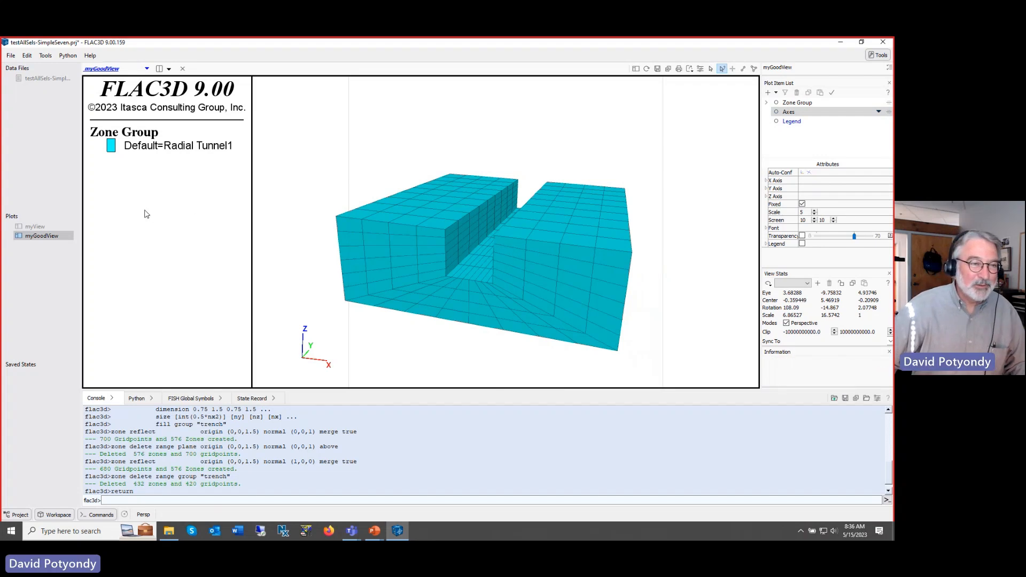
- Reopen the testAllSels-SimpleSeven data file and remove the return command and blank lines after the zone delete range group "trench" line
double_click(37, 80)
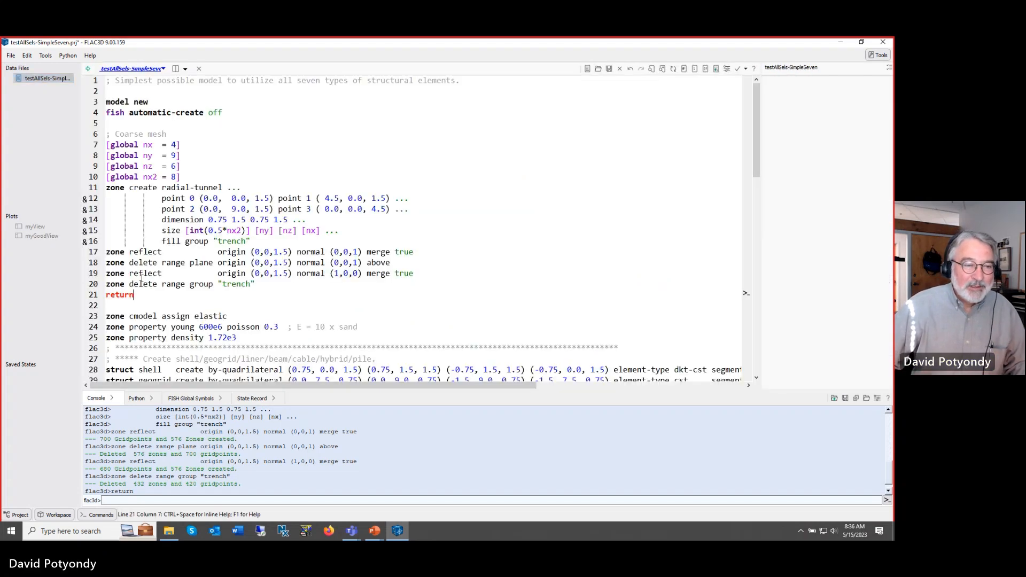
key(BackSpace)
key(BackSpace)
key(BackSpace)
key(BackSpace)
key(BackSpace)
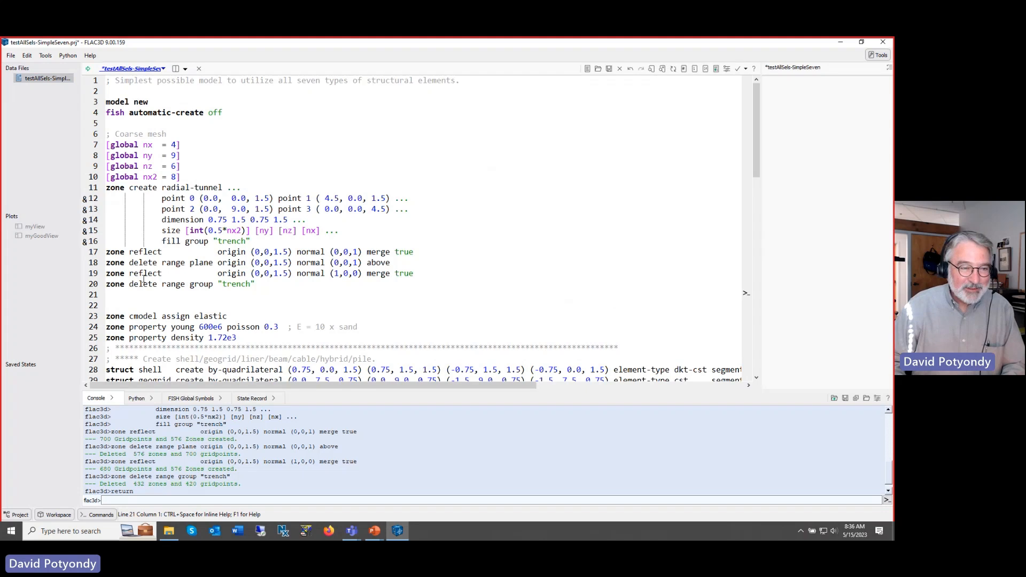
key(BackSpace)
key(BackSpace)
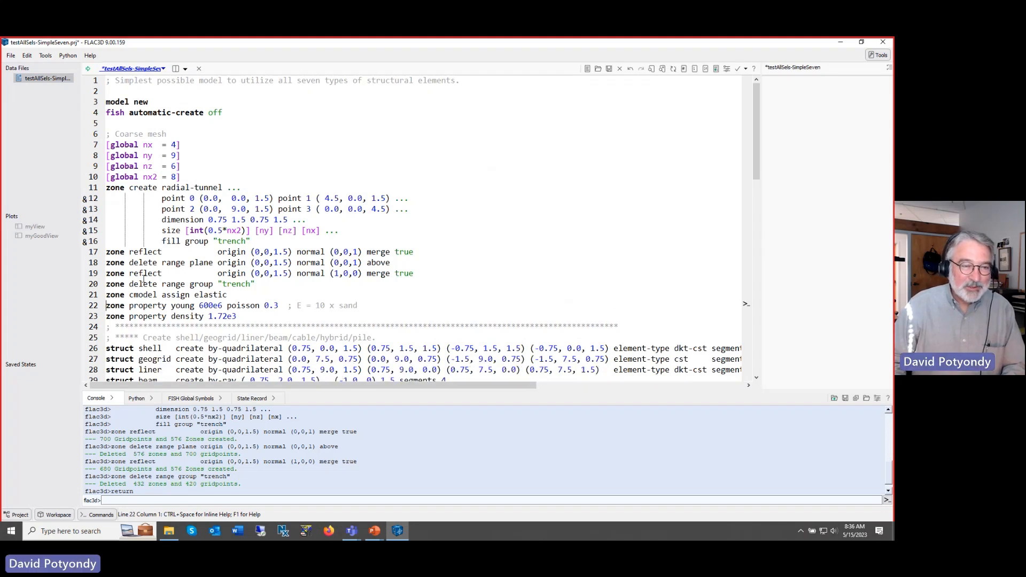
- Insert a return command on a new line after zone property density 1.72e3
key(Down)
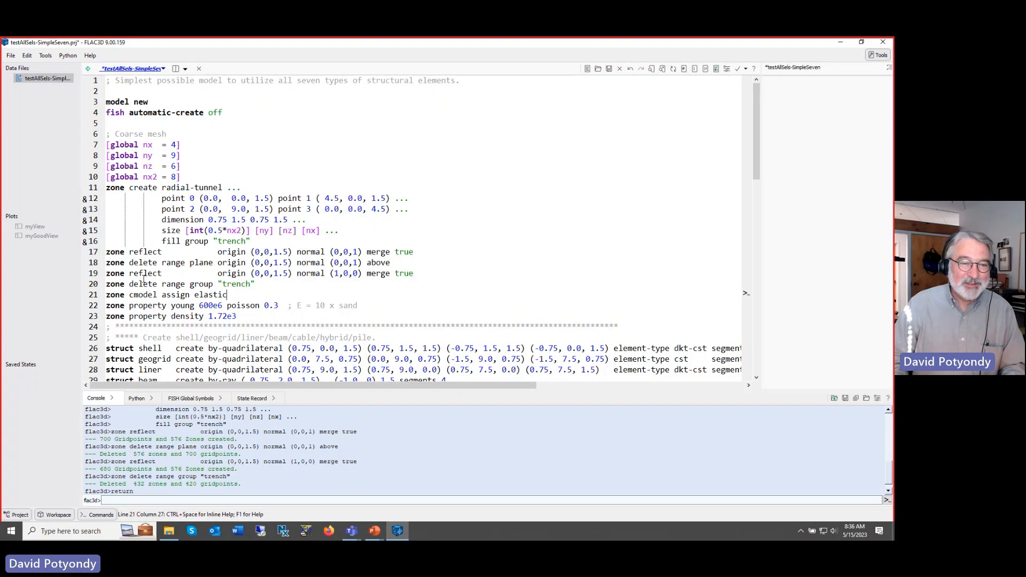
key(Down)
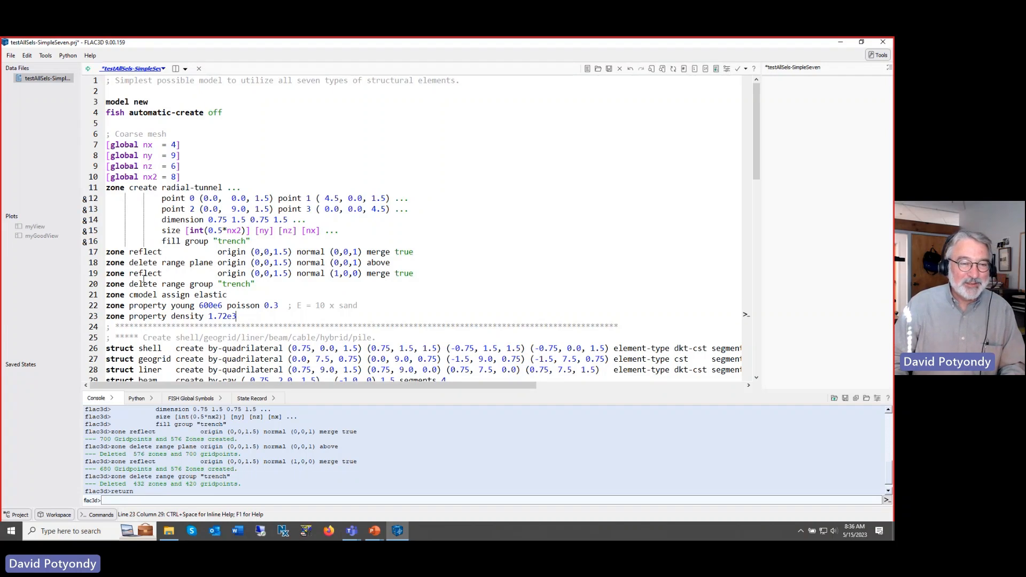
key(Return)
text(ret)
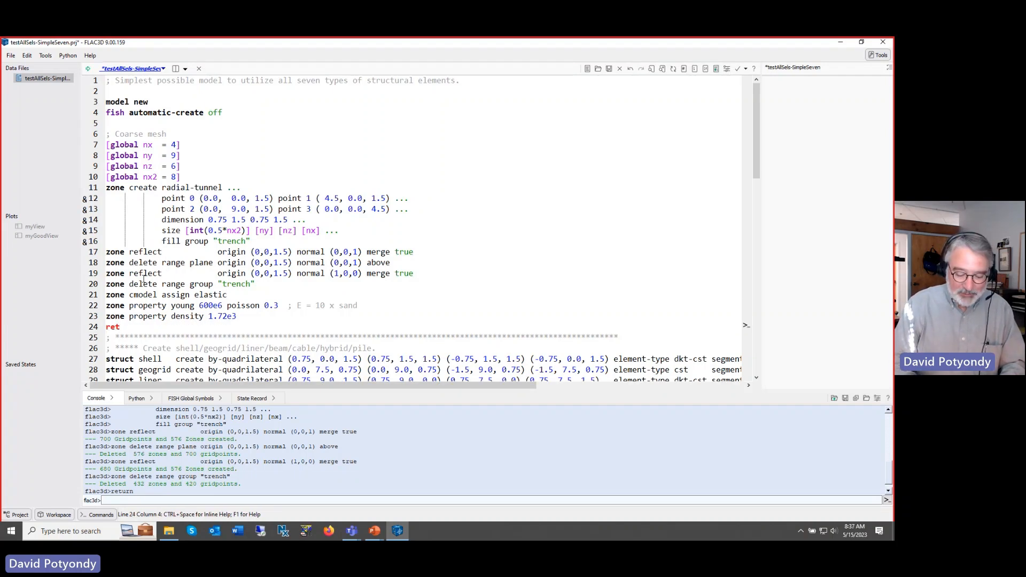
text(urn)
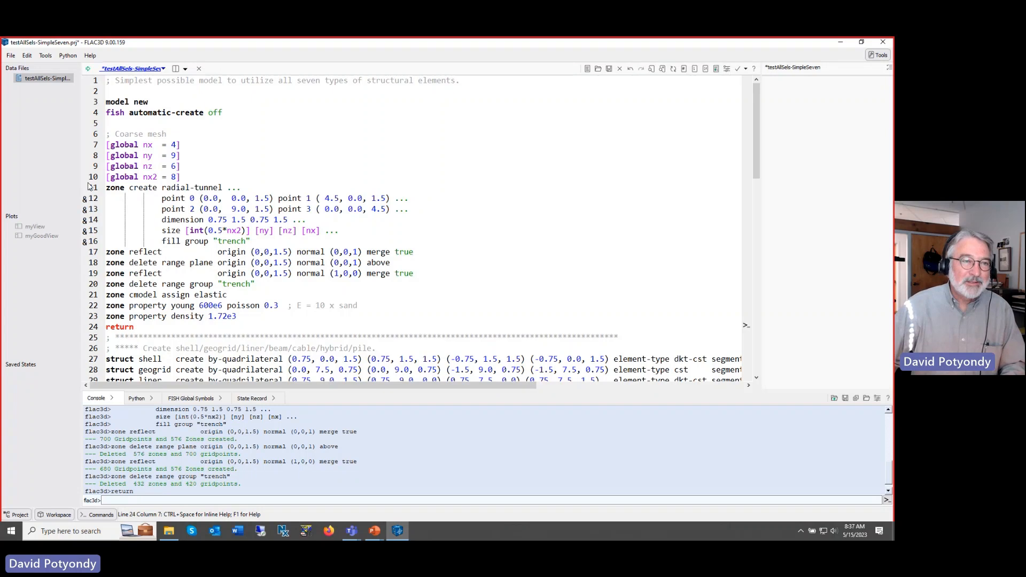
- Run the data file up to the return command and review the zone command output in a temporarily enlarged console
click(88, 69)
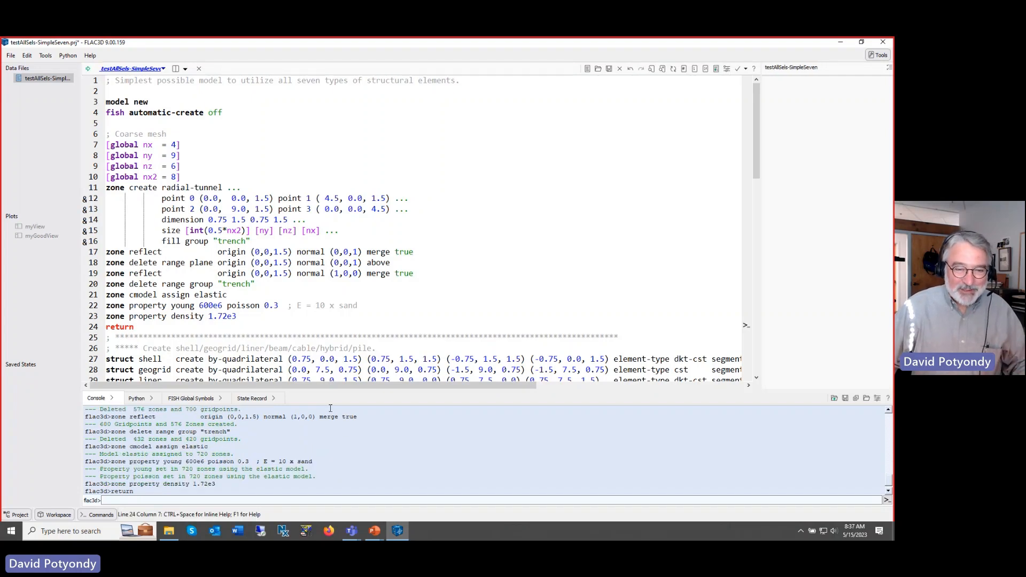
drag(331, 396, 337, 213)
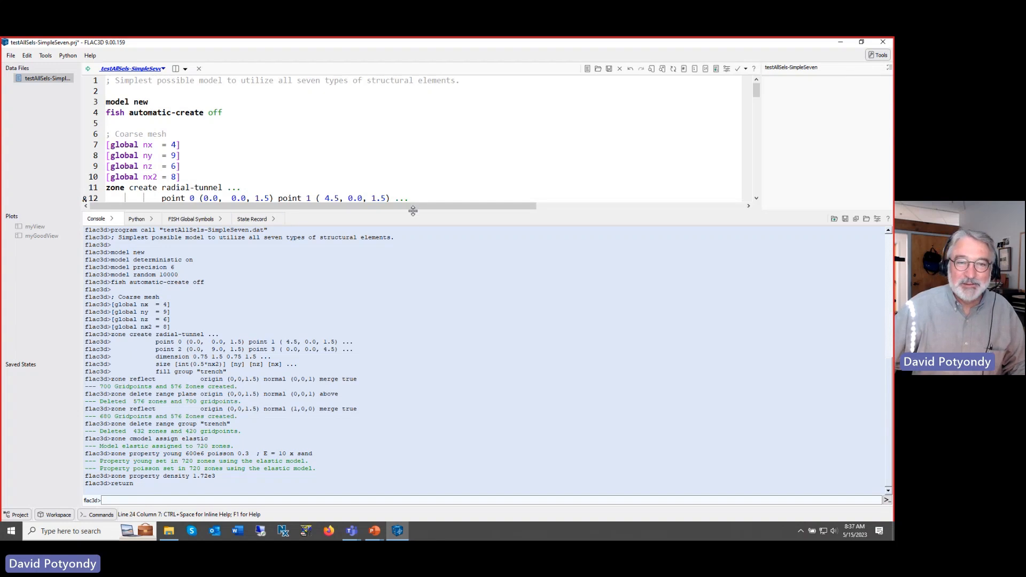
drag(412, 212, 419, 412)
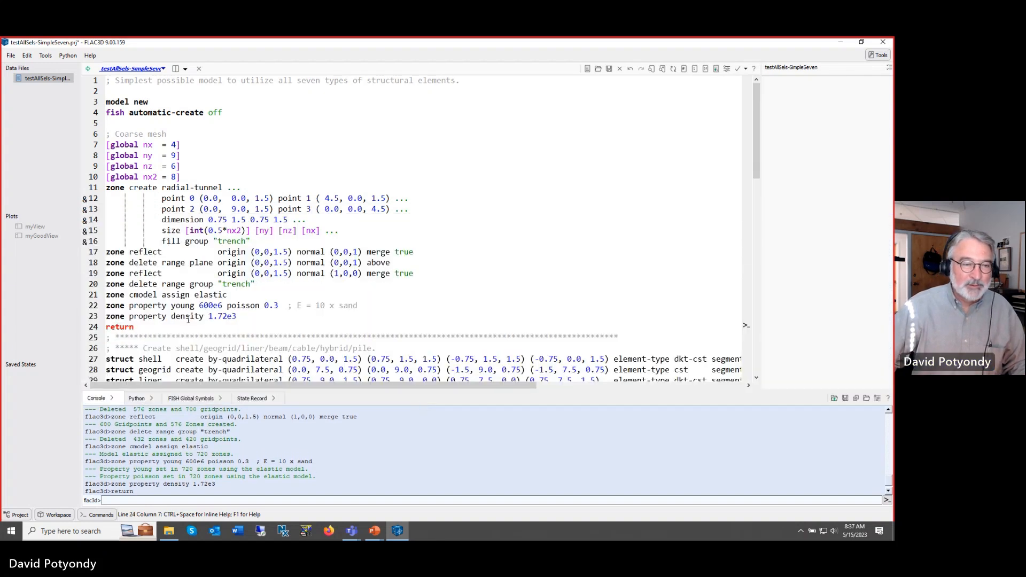
- Delete the return command after the zone property density 1.72e3 line
key(BackSpace)
key(BackSpace)
key(BackSpace)
key(BackSpace)
key(BackSpace)
key(BackSpace)
key(BackSpace)
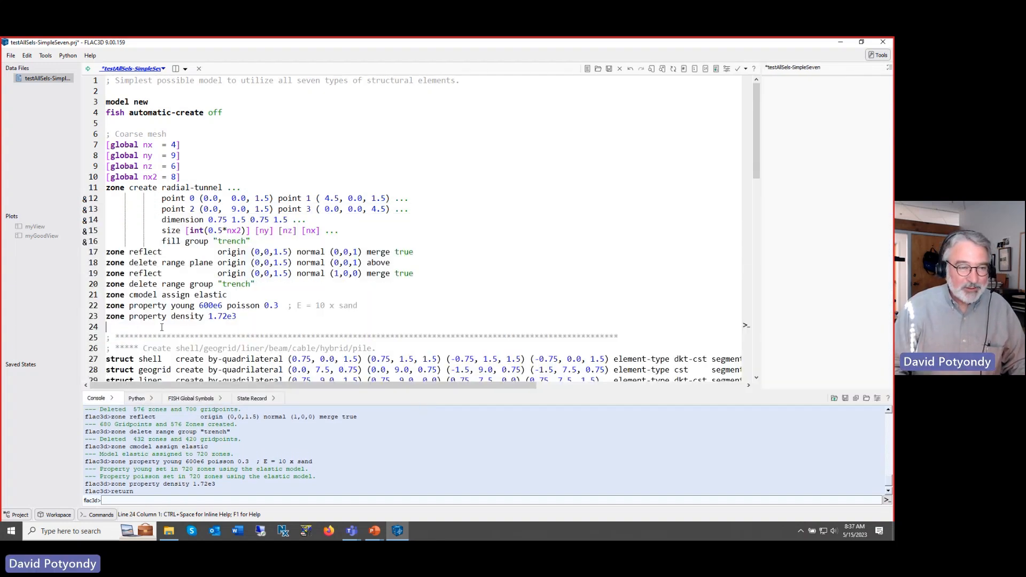
- Remove the blank line before the structural element section and insert a return command on its own line after the struct shell create line
key(Down)
key(Down)
key(Down)
key(Down)
key(Down)
key(Down)
key(Down)
key(Down)
key(Down)
key(Down)
key(Down)
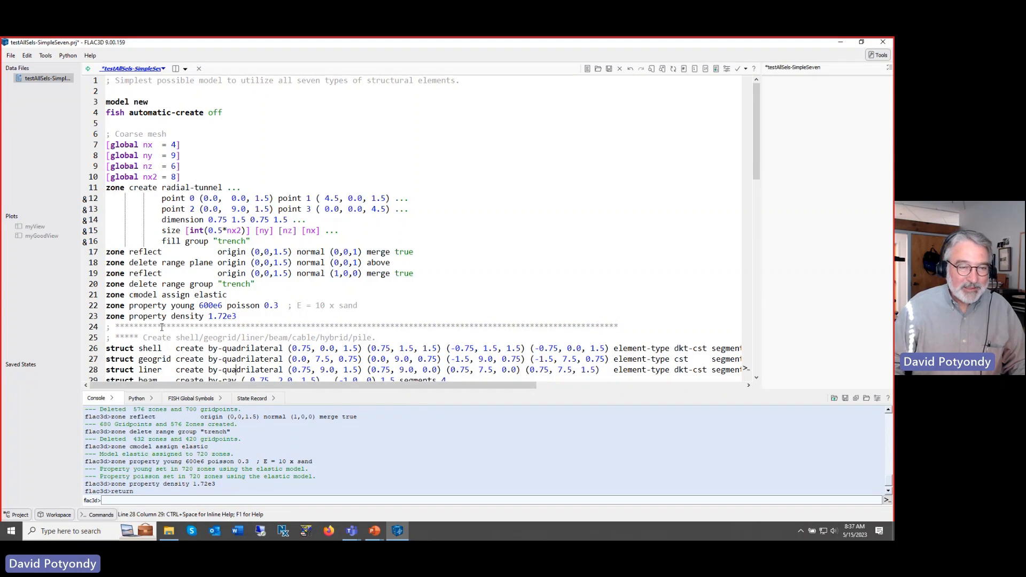
key(Up)
key(Up)
key(Up)
key(Up)
key(Up)
key(Up)
key(Up)
key(Up)
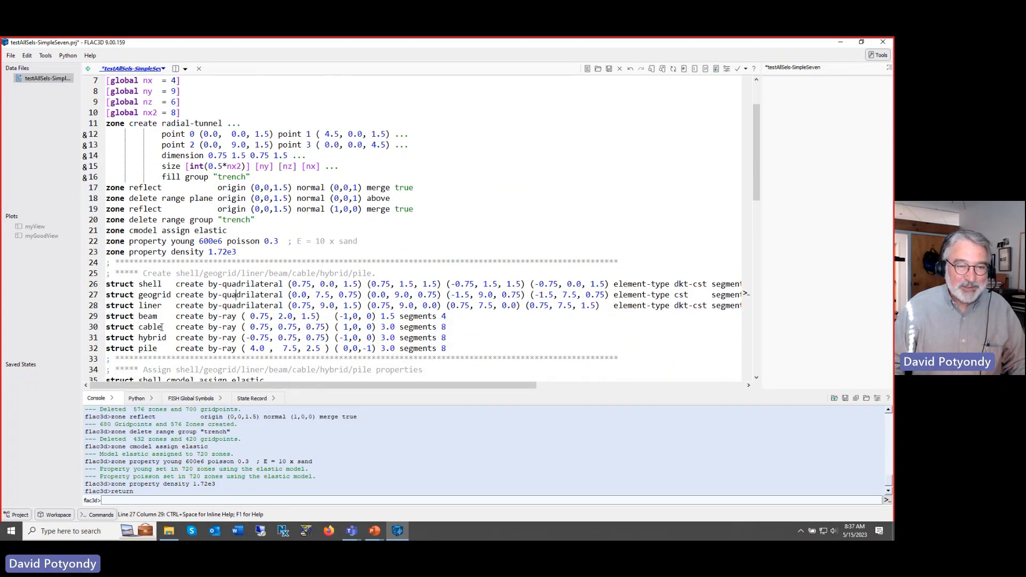
key(End)
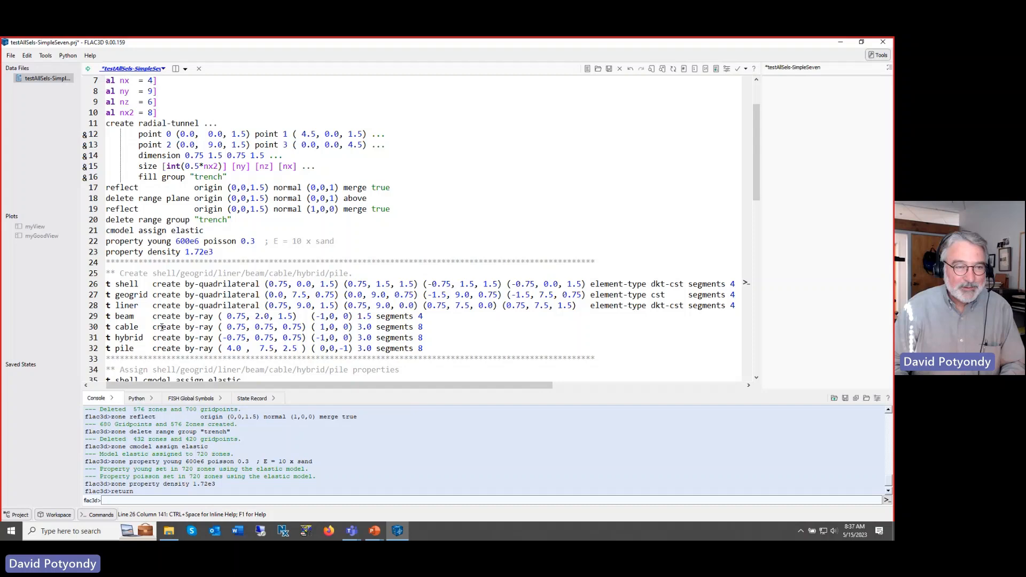
key(Return)
key(Return)
key(Return)
key(Up)
text(return)
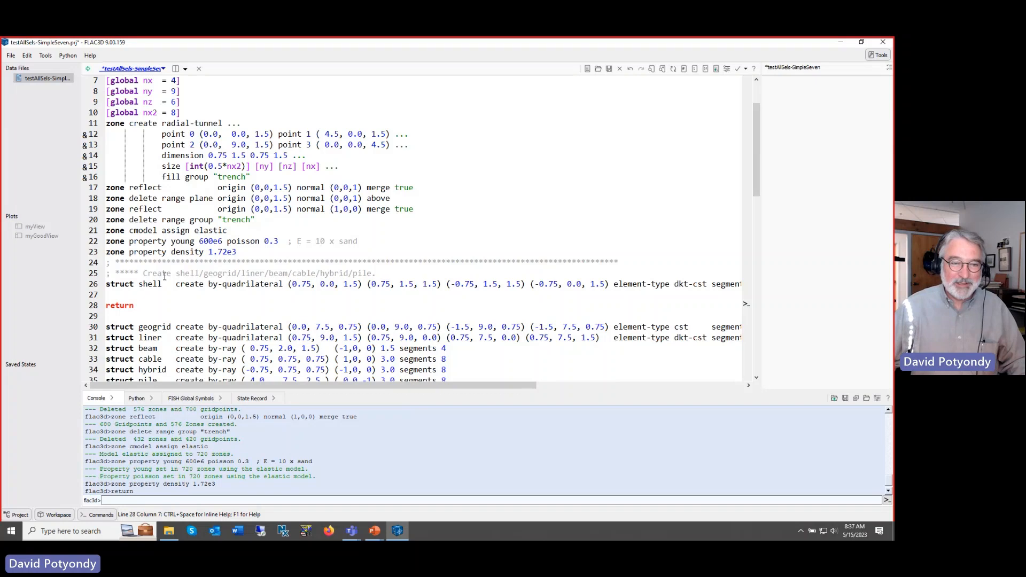
- Look up the help for struct shell, expand the Itasca Software Guide contents, and switch back to FLAC3D
drag(106, 284, 162, 286)
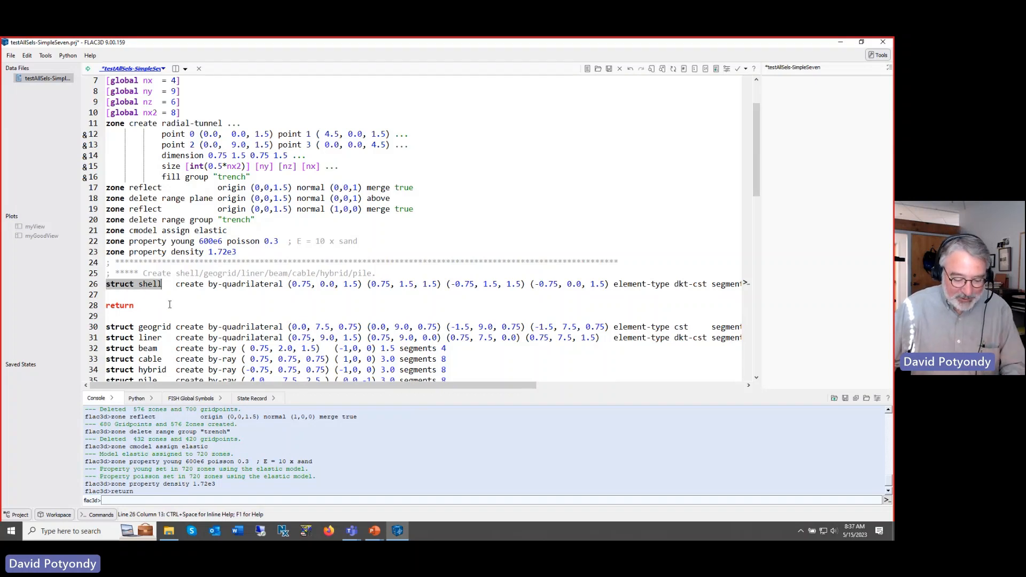
key(F1)
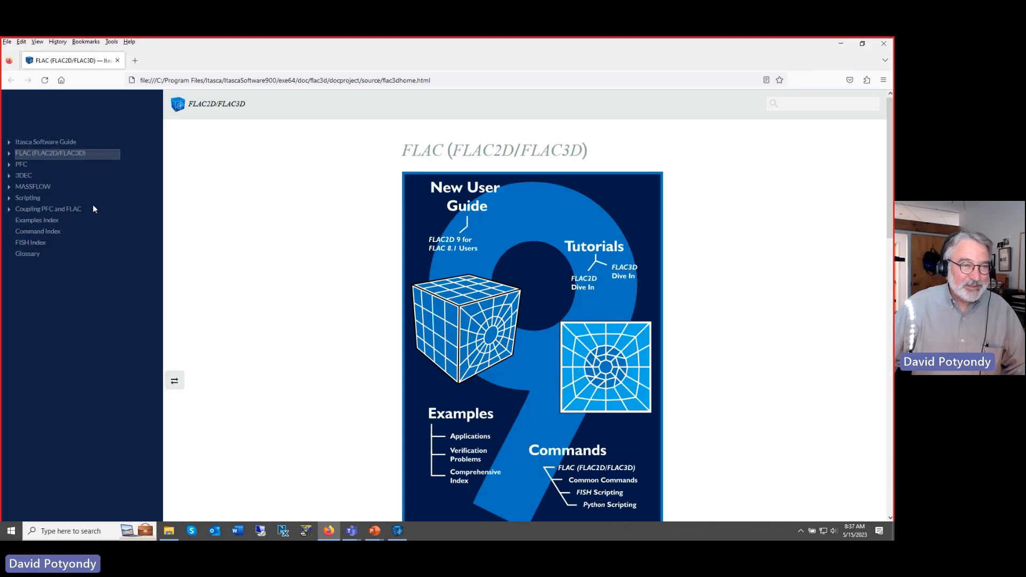
click(9, 143)
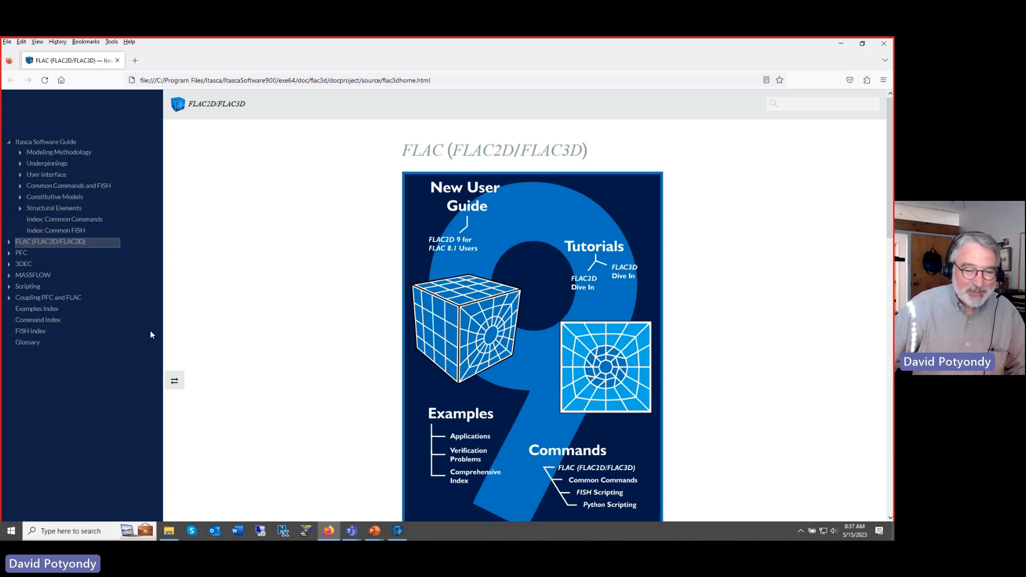
click(398, 530)
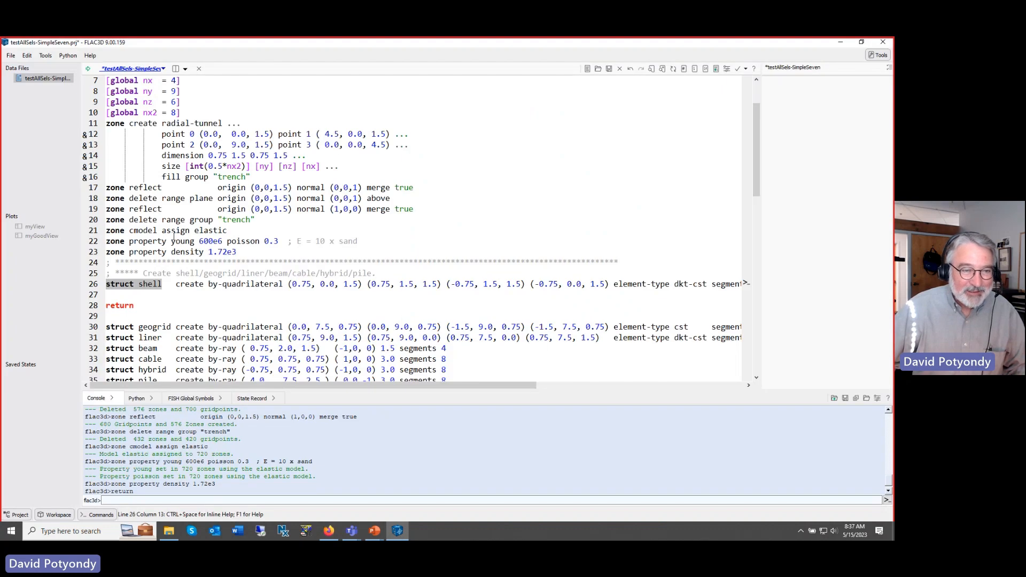
- Look up the help page for the struct shell create command and switch back to the FLAC3D data file
shift+click(205, 287)
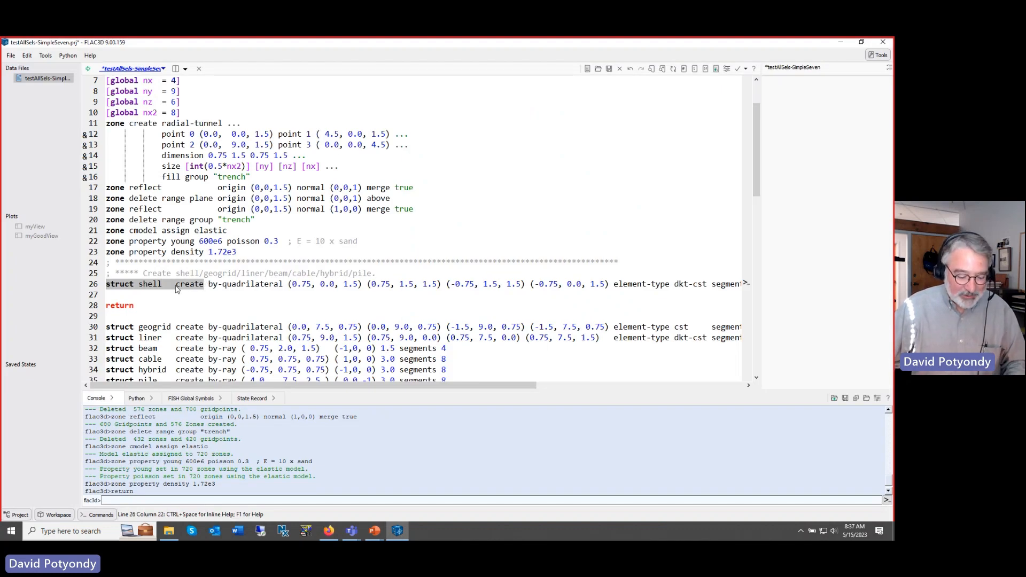
key(F1)
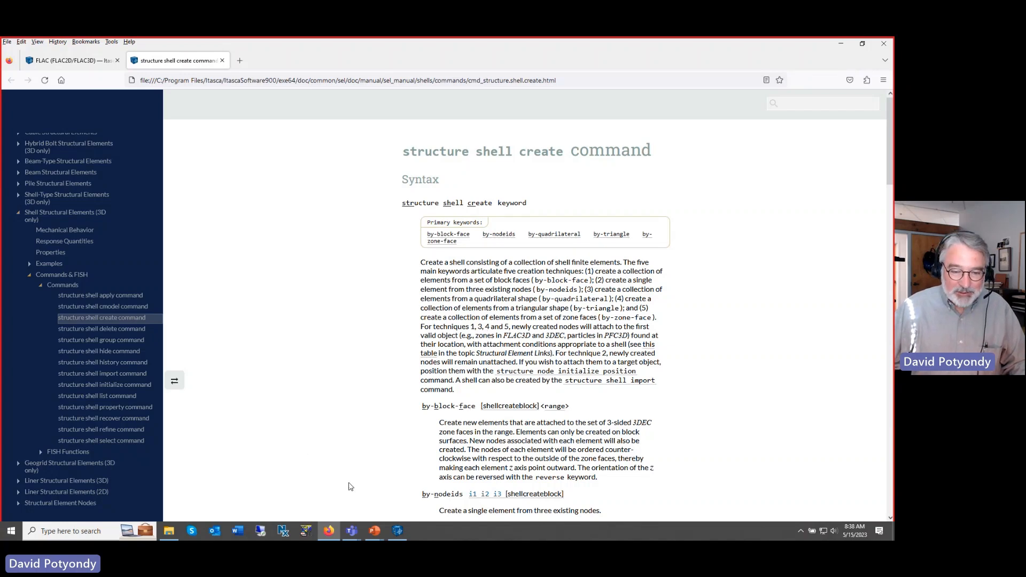
click(398, 531)
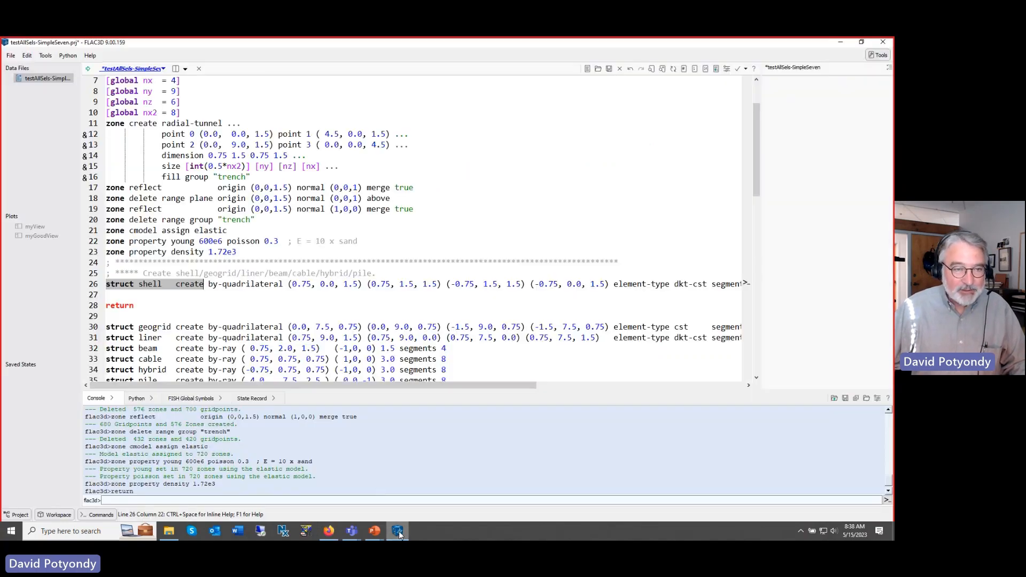
click(252, 303)
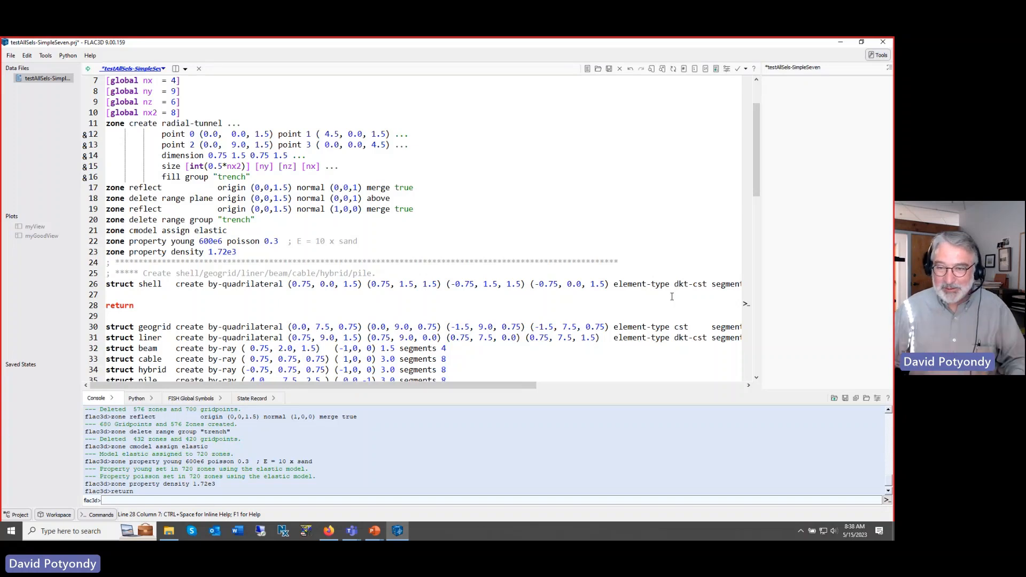
- Check the end of the struct shell create line and run the data file up to the return command
drag(531, 385, 600, 387)
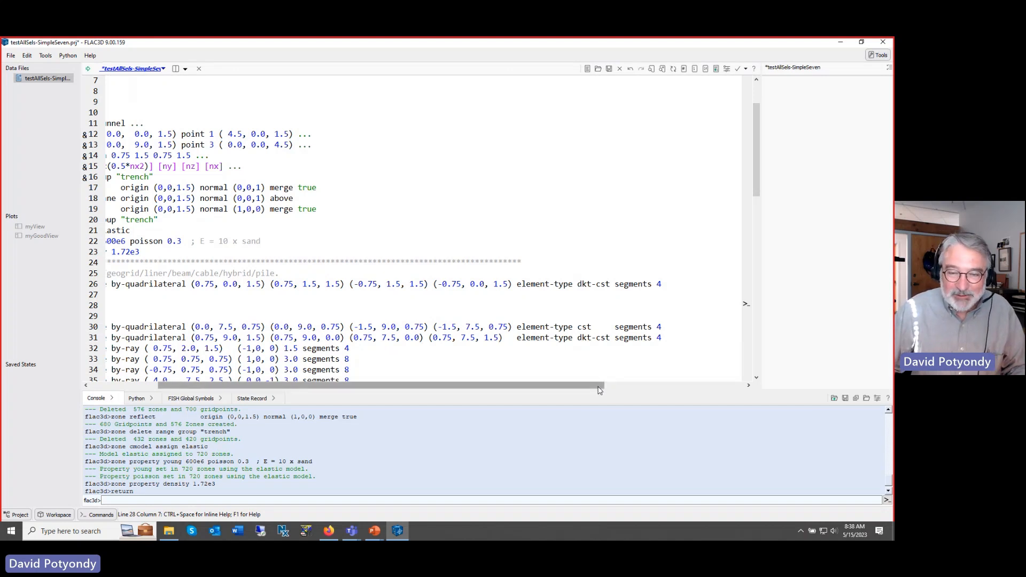
drag(599, 390, 529, 390)
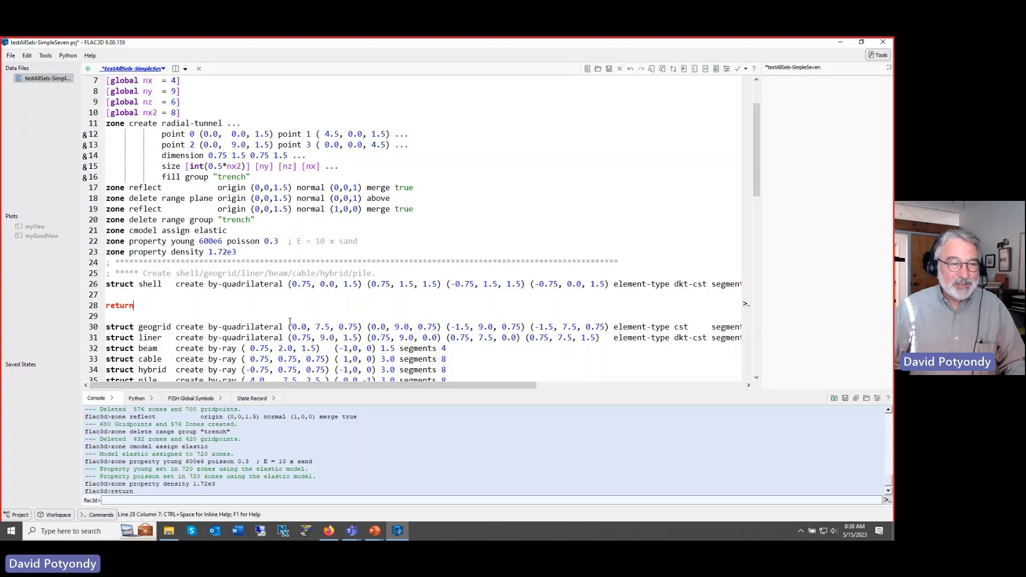
click(88, 69)
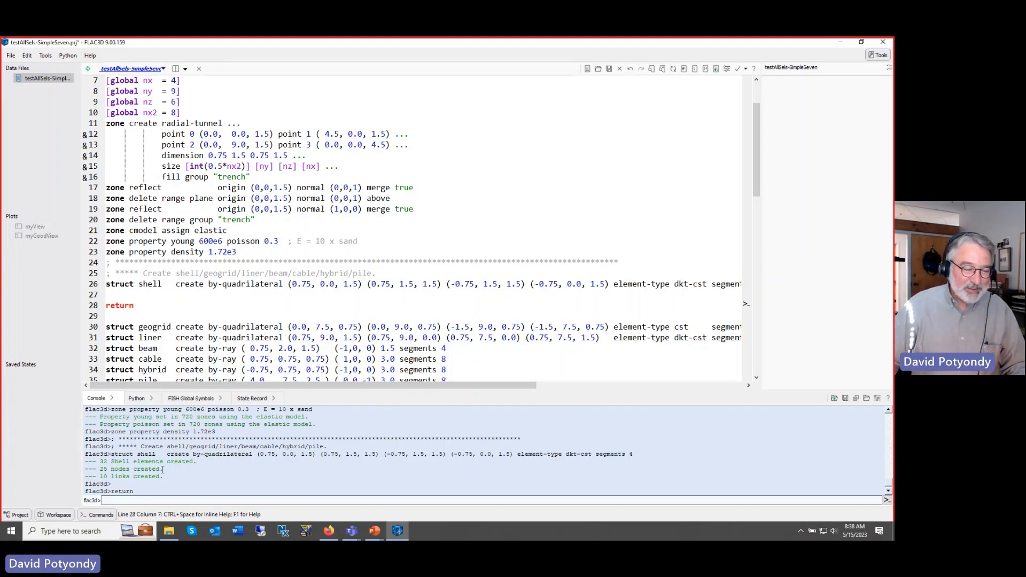
- Open the myGoodView plot, add a Shell structural element plot item, and zoom in on the trench
click(43, 236)
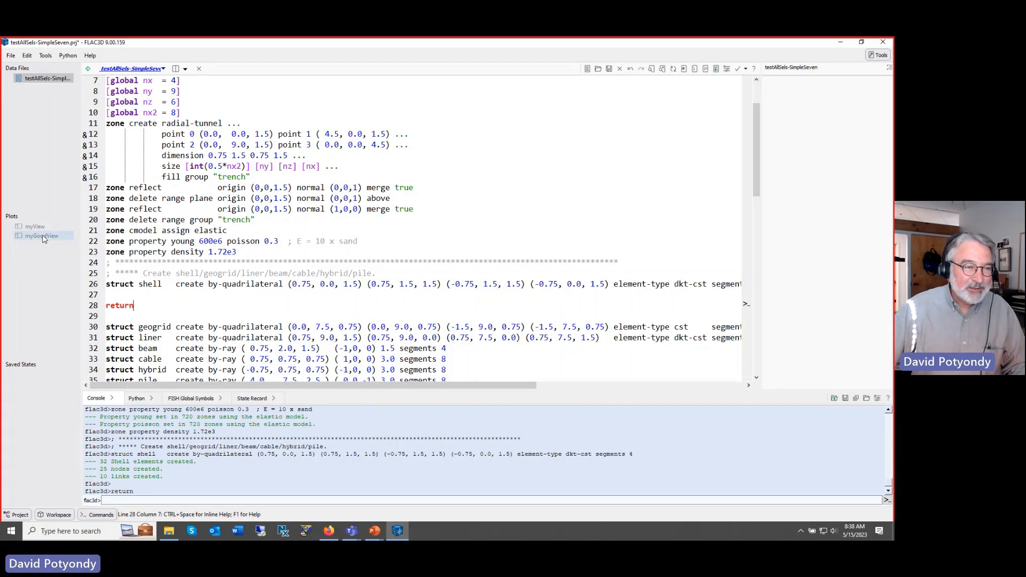
double_click(43, 235)
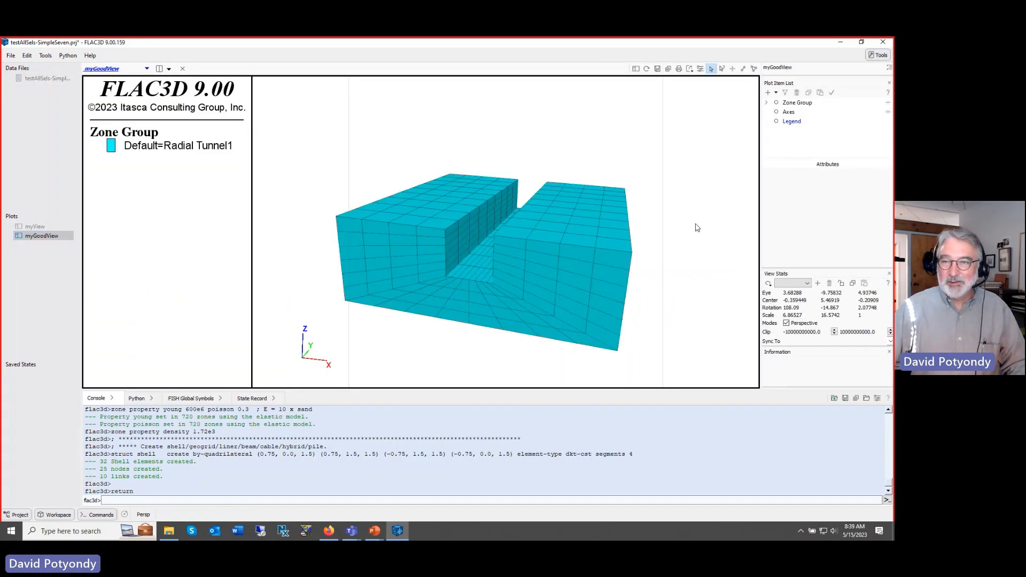
click(768, 93)
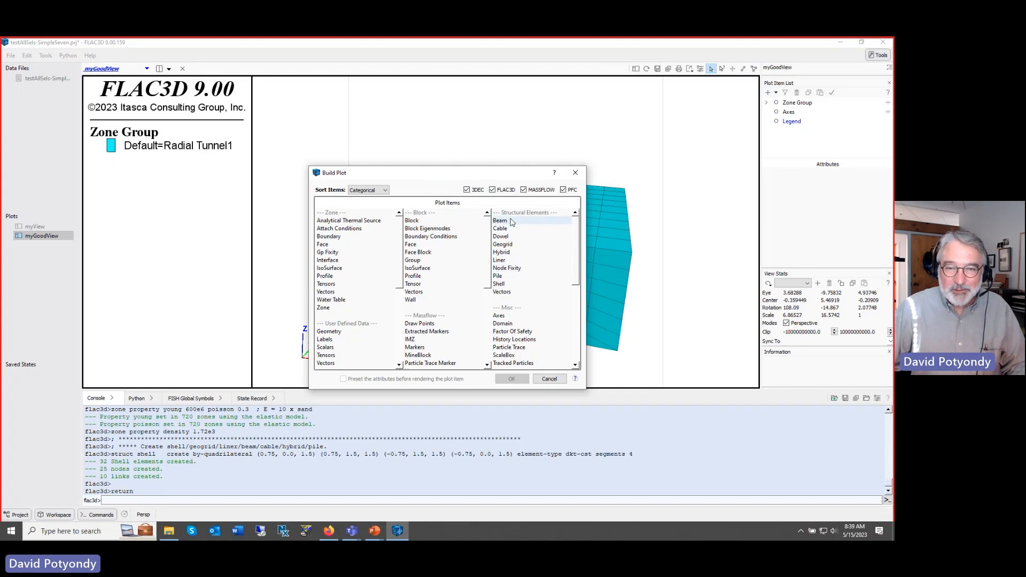
double_click(502, 285)
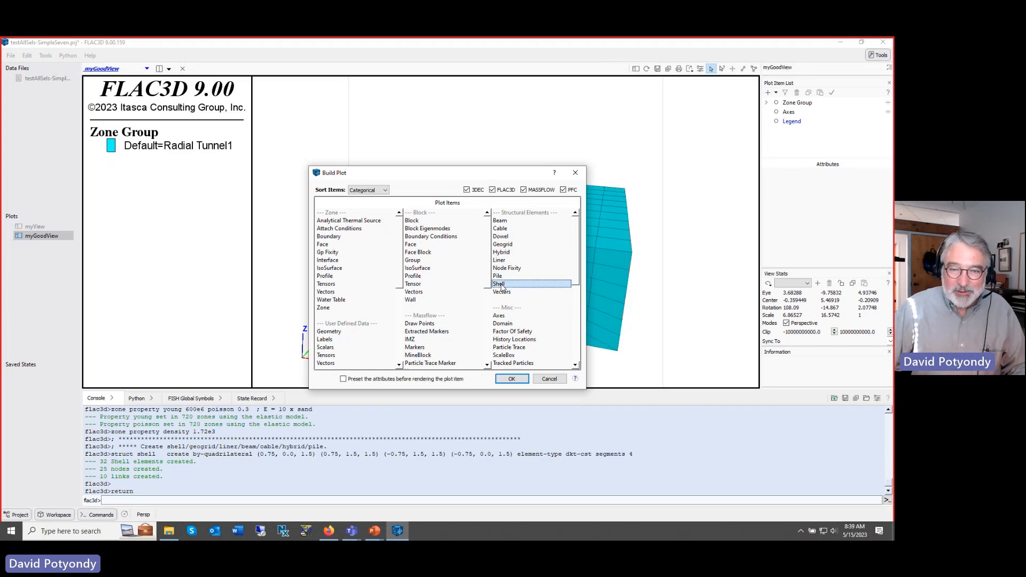
scroll(500, 275, up, 6)
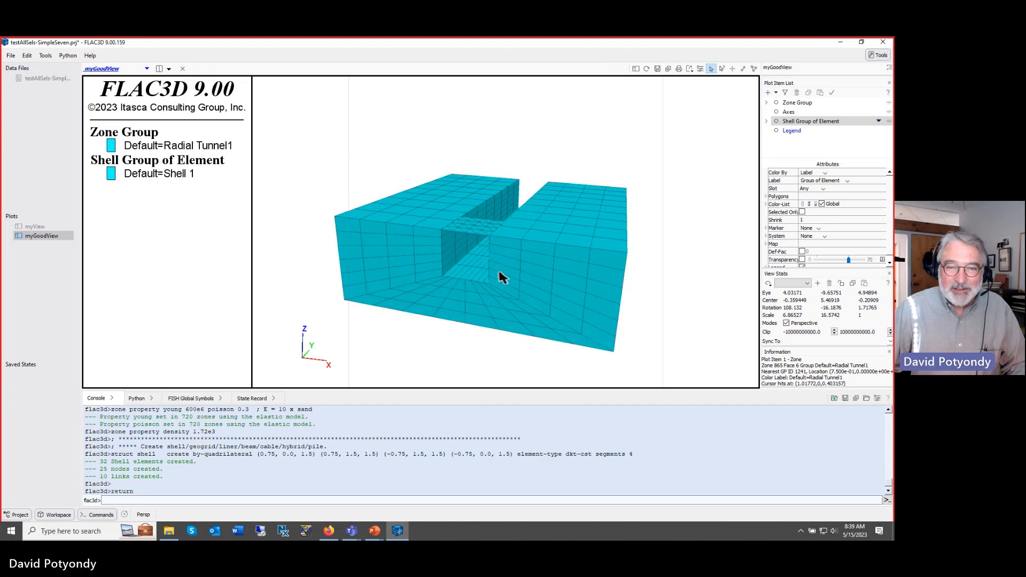
drag(496, 274, 500, 291)
- Turn on transparency for the Zone Group plot item
click(796, 103)
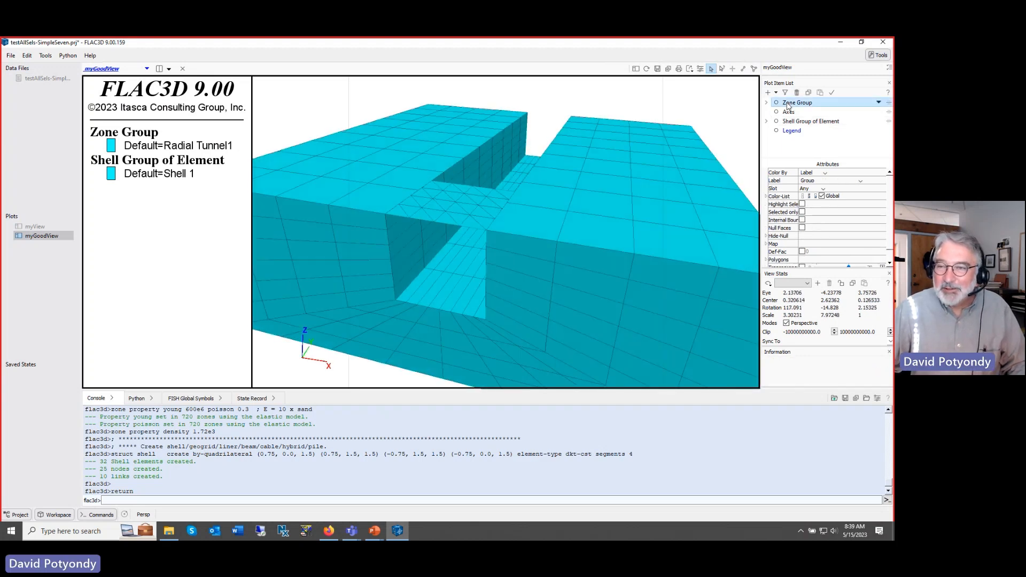
scroll(816, 260, down, 1)
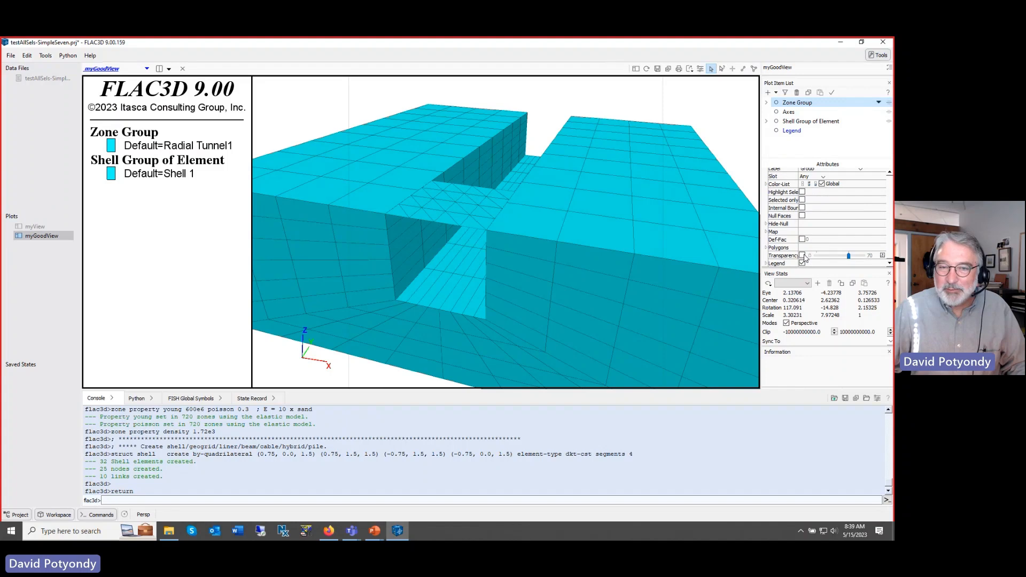
click(802, 255)
- Change the Default=Shell 1 color of the Shell plot item to light purple
click(785, 121)
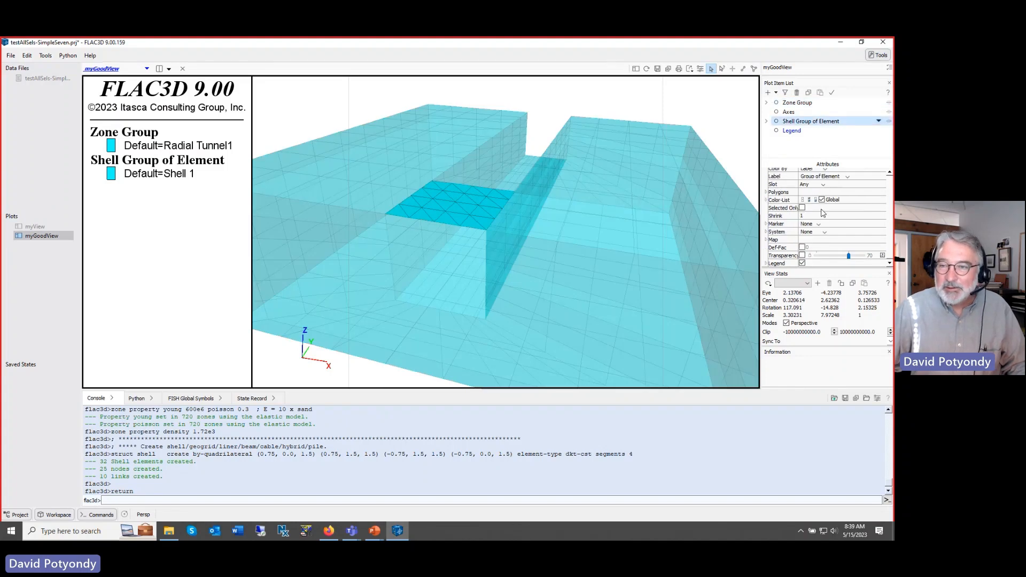
scroll(854, 208, up, 1)
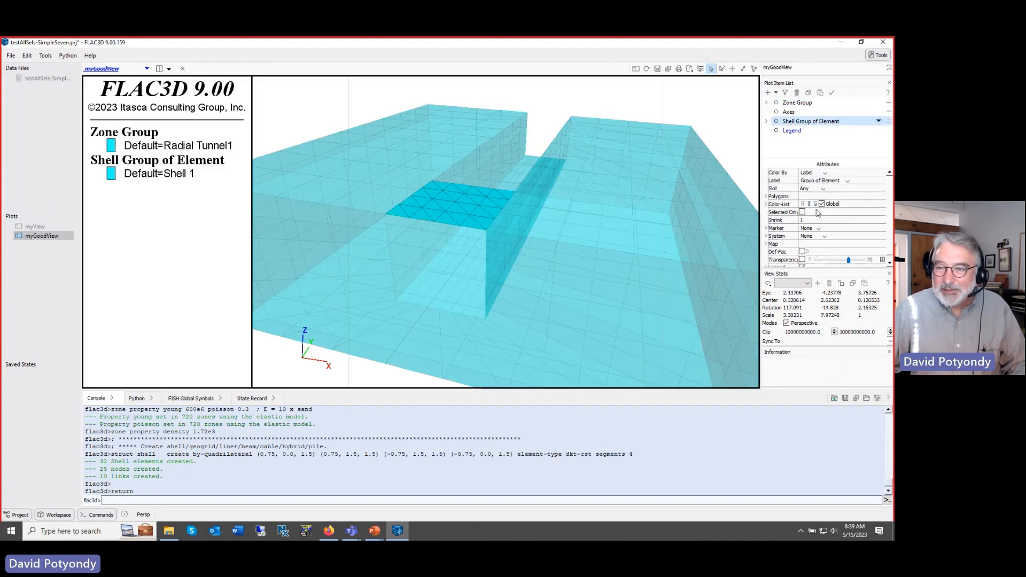
click(767, 205)
click(816, 212)
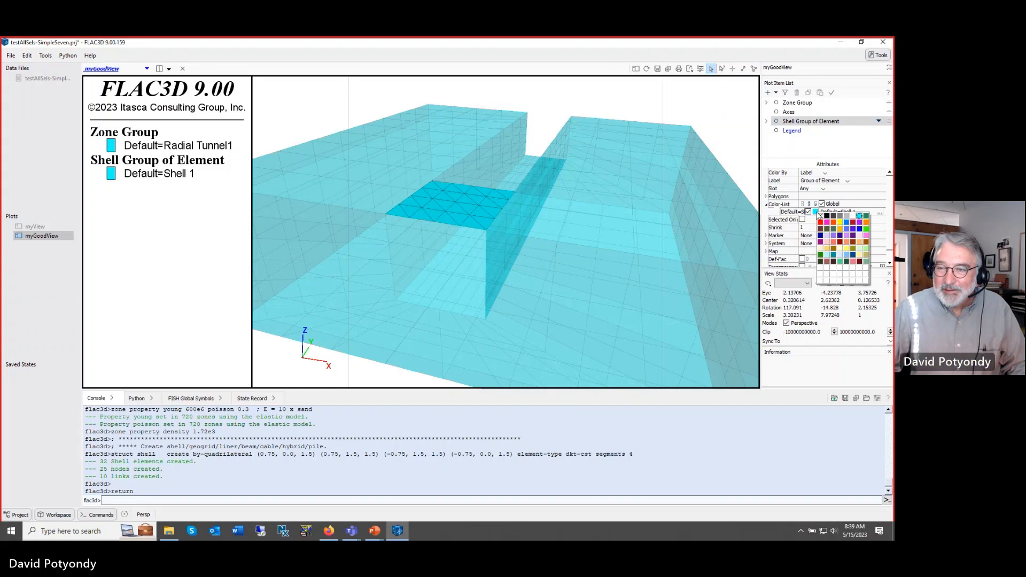
click(830, 239)
drag(615, 232, 628, 277)
scroll(629, 277, up, 2)
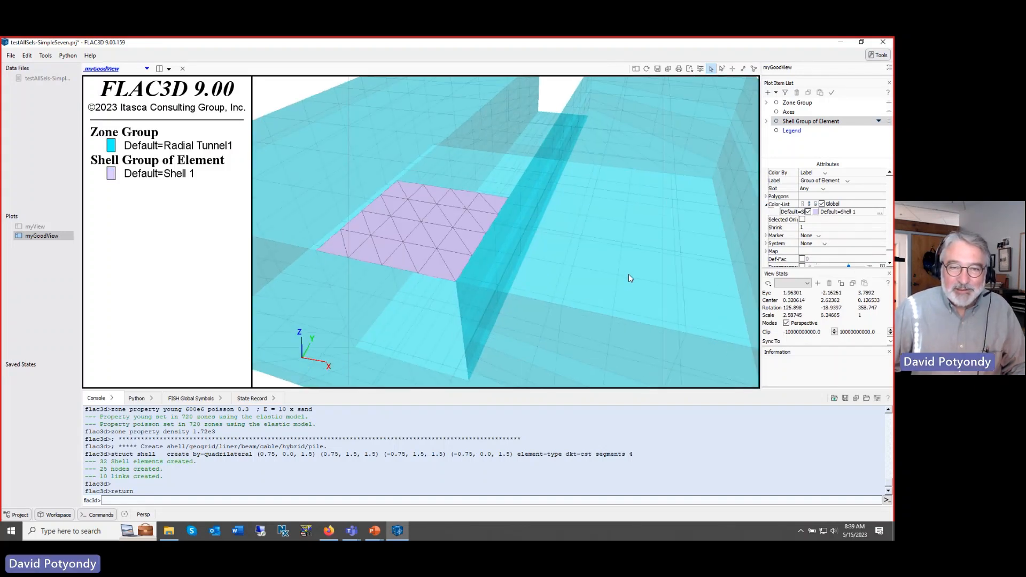
click(767, 205)
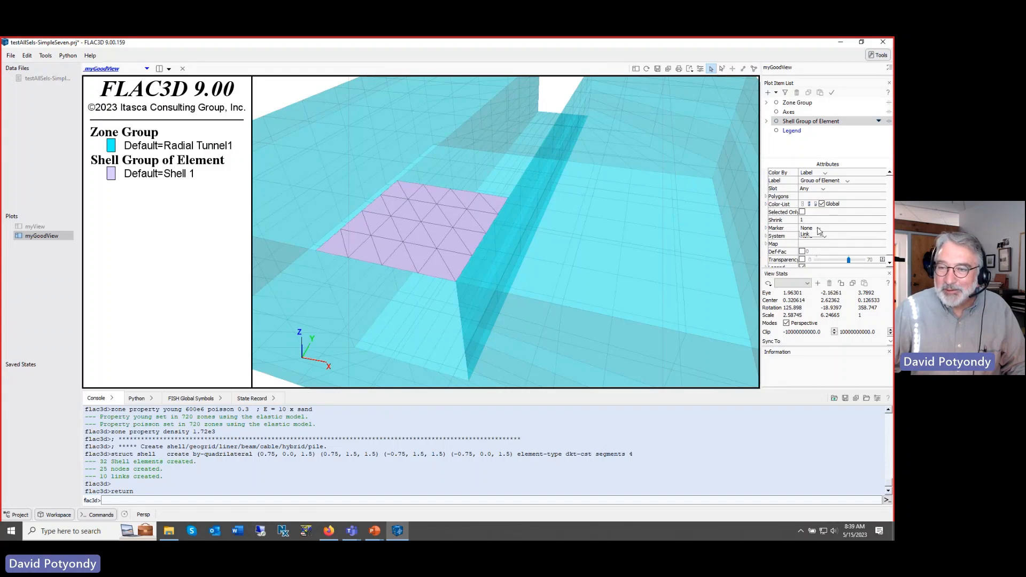
- Set the Shell plot item's marker to Node and inspect the node positions
click(811, 229)
click(807, 241)
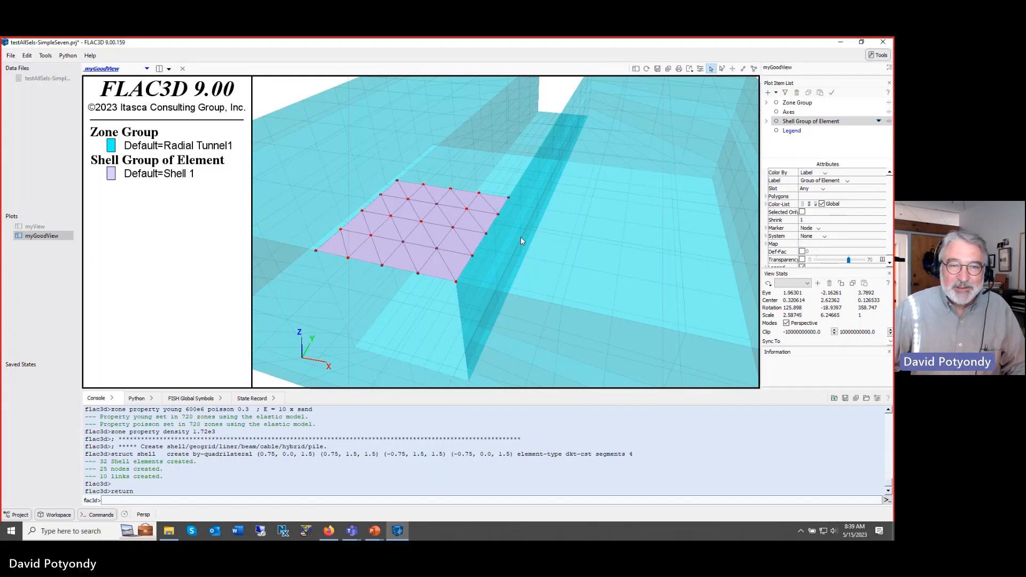
drag(521, 237, 525, 238)
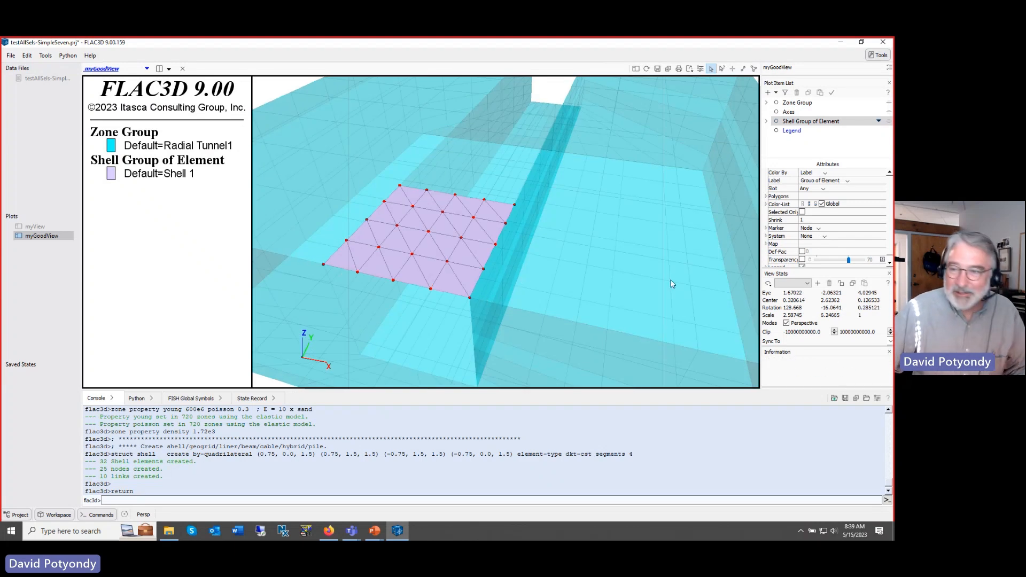
- Set the Shell plot item's marker to Link and inspect the shell's links along the trench edges
click(812, 228)
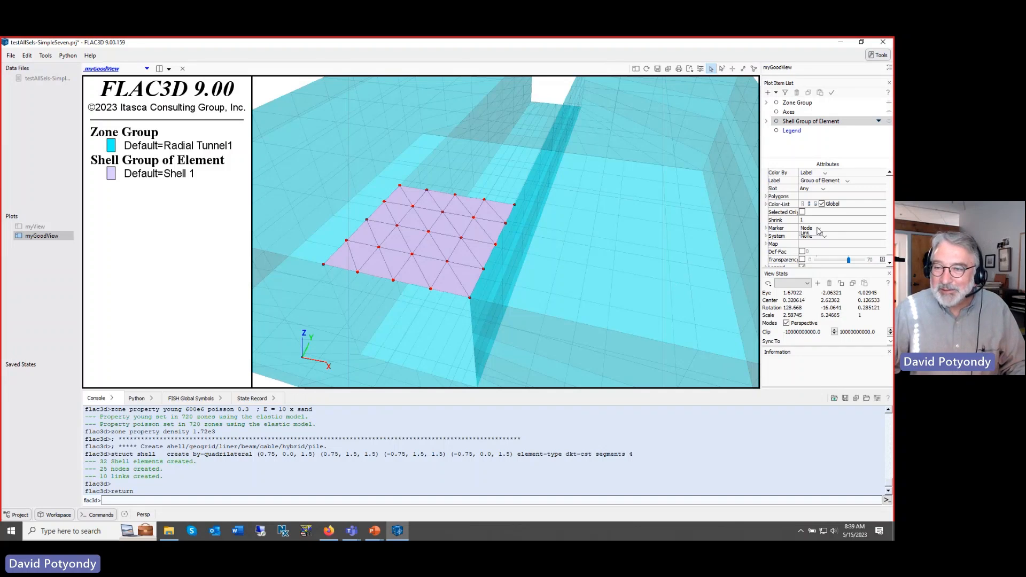
click(814, 249)
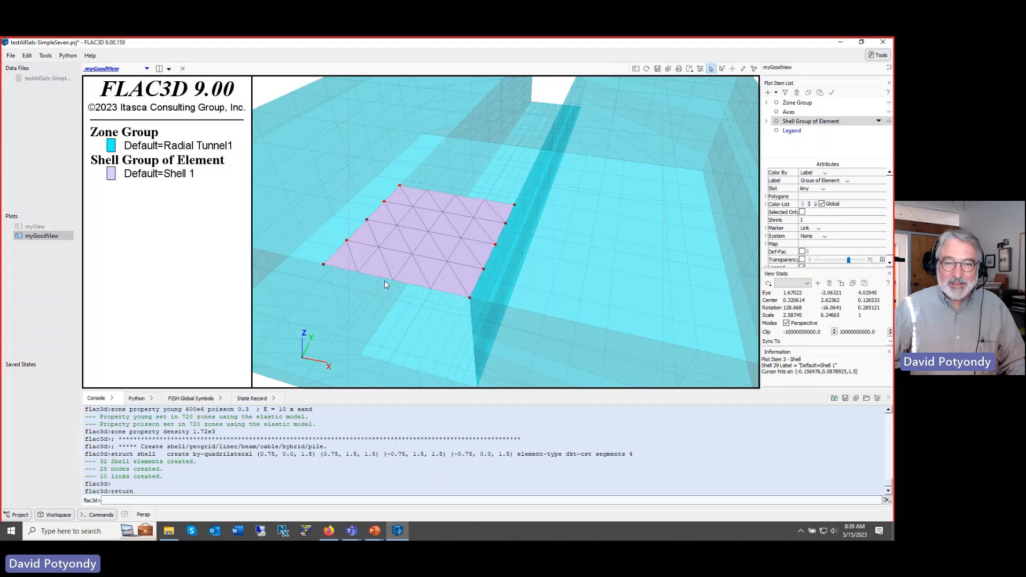
scroll(384, 280, down, 3)
drag(383, 289, 422, 282)
scroll(423, 278, up, 6)
right_drag(422, 278, 432, 271)
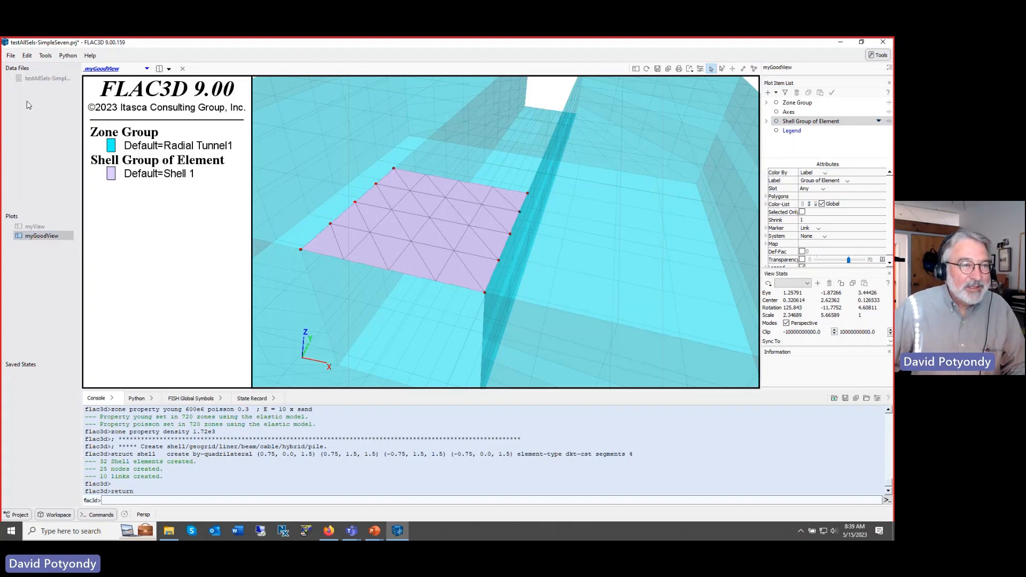
click(398, 211)
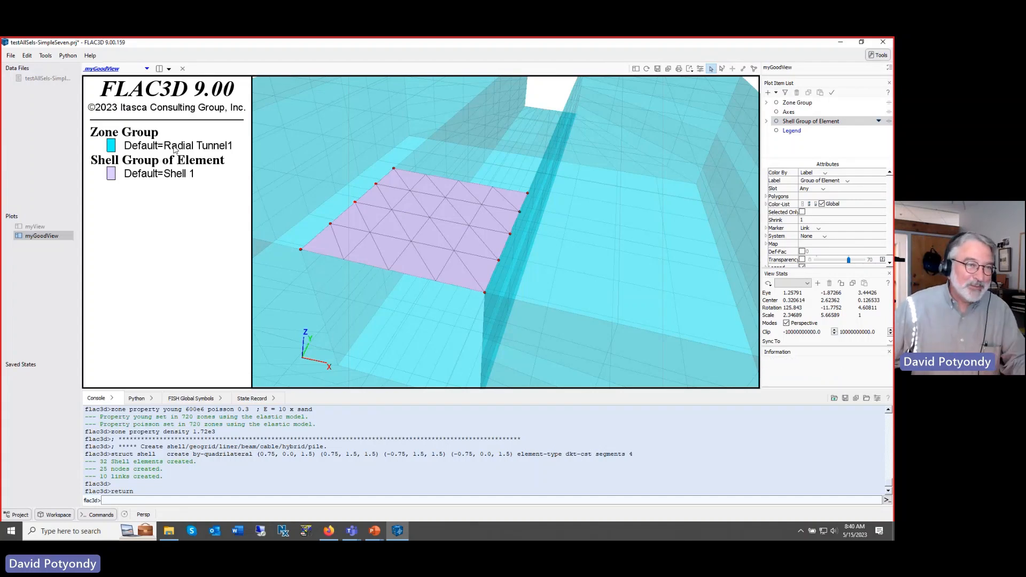
- Comment out the geogrid, liner, beam, cable, hybrid and pile creation commands in the testAllSels-SimpleSeven data file
click(39, 80)
double_click(39, 80)
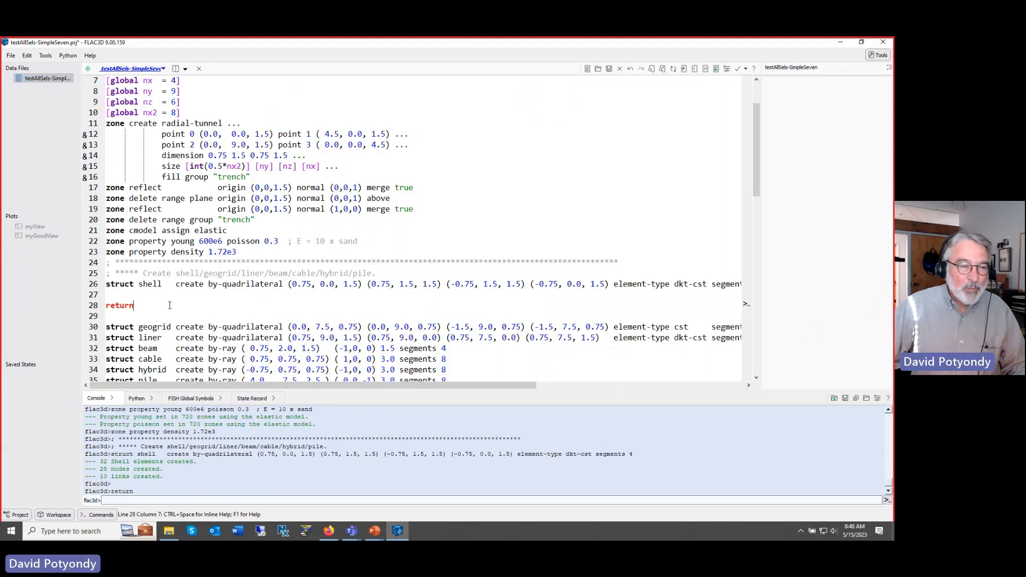
scroll(146, 309, down, 3)
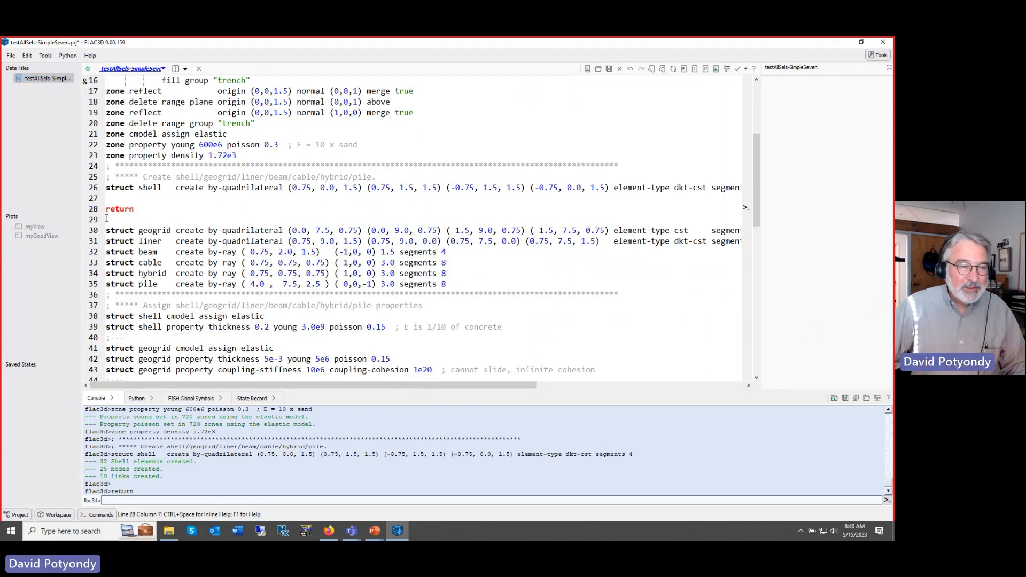
drag(107, 232, 95, 294)
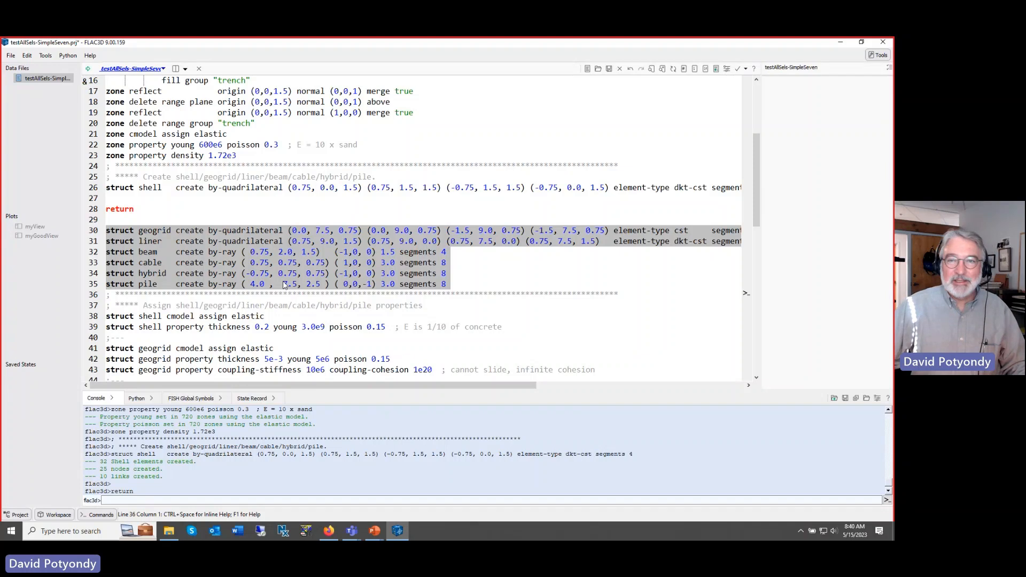
click(694, 70)
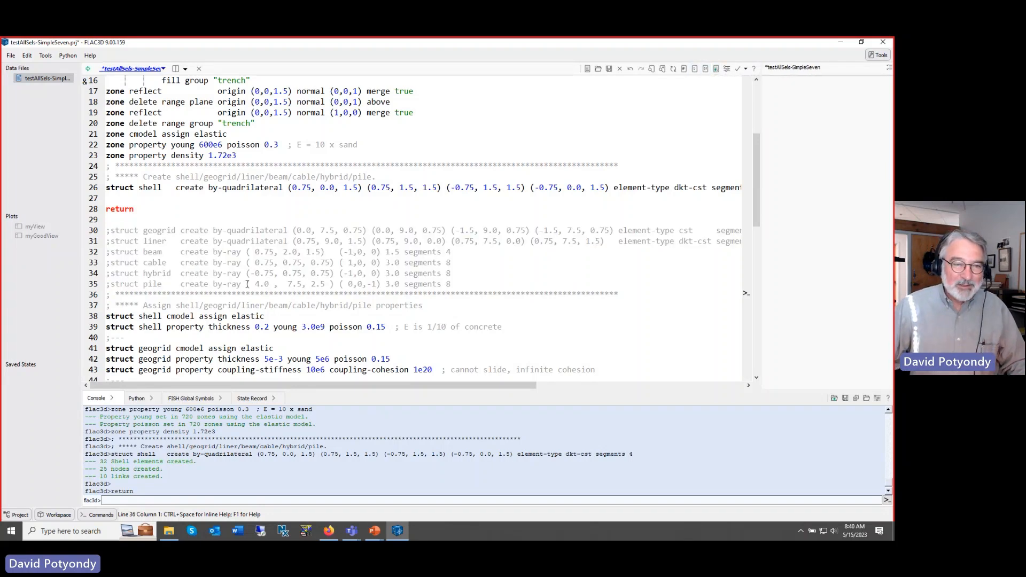
- Delete the return command and its surplus blank lines below the shell creation command
click(134, 208)
key(BackSpace)
key(BackSpace)
key(BackSpace)
key(BackSpace)
key(BackSpace)
key(BackSpace)
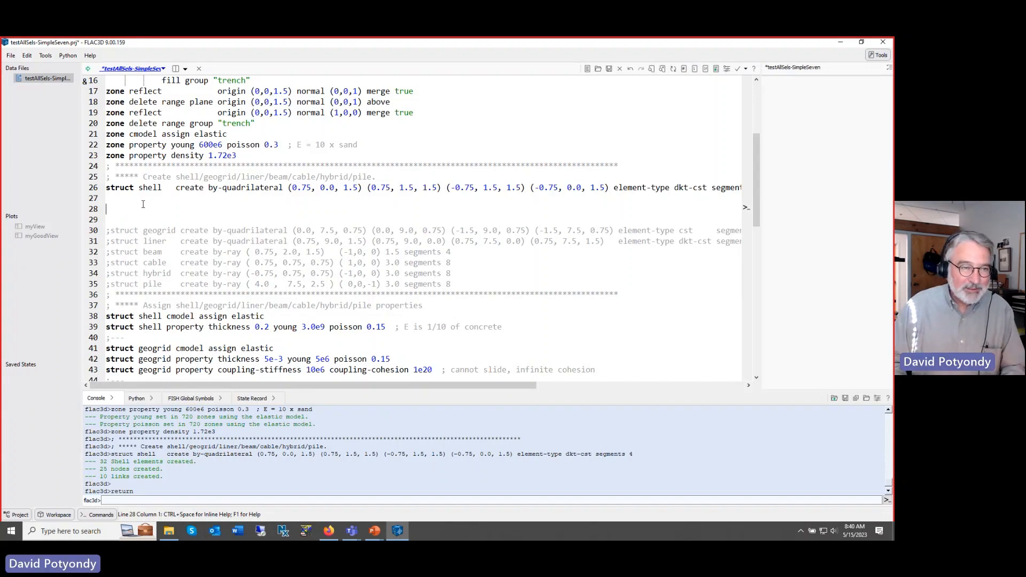
key(BackSpace)
key(BackSpace)
- Insert a return command on its own line, set off by blank lines, below the shell property assignment
key(Down)
key(Down)
key(Down)
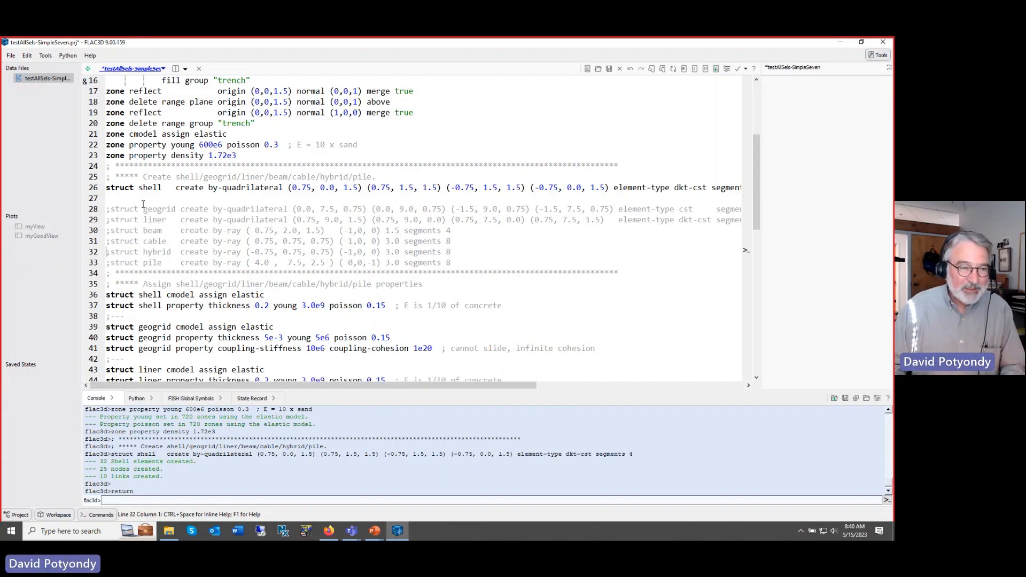
key(Down)
key(Down)
key(Return)
key(Return)
key(Return)
key(Up)
key(Up)
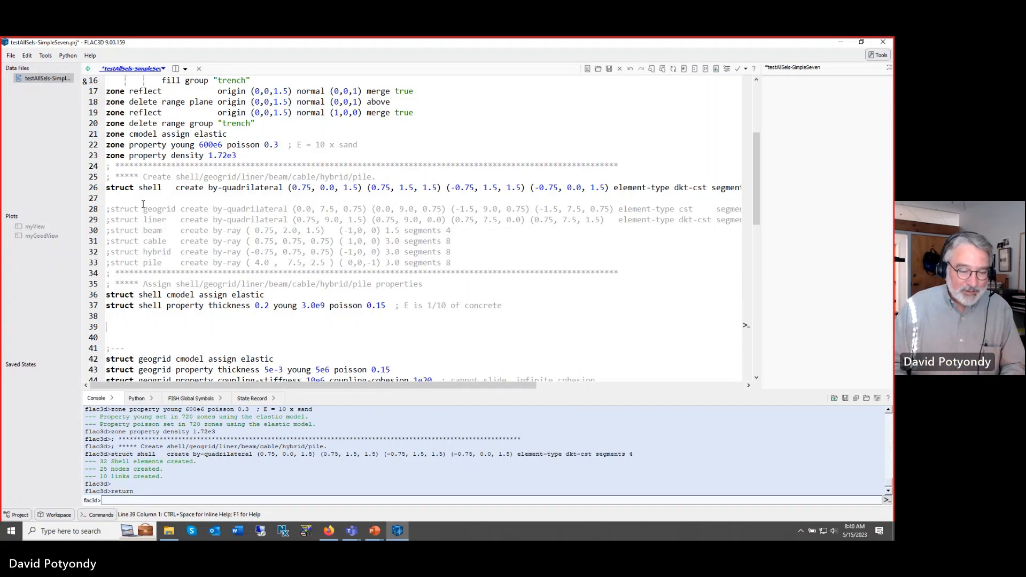
text(return)
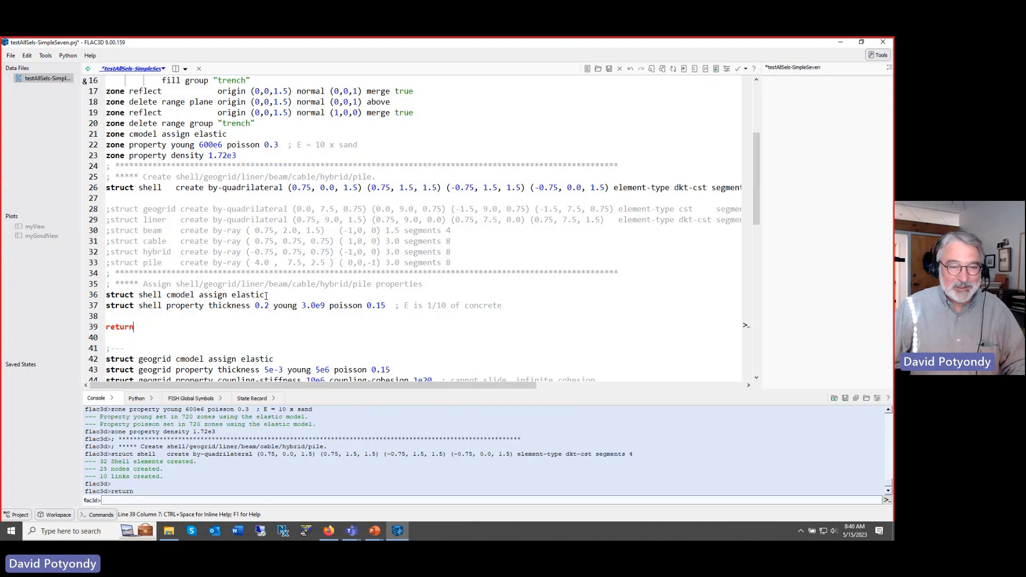
- Review the zone and shell values on the Component Properties slide in PowerPoint, and return to FLAC3D
mouse_move(374, 530)
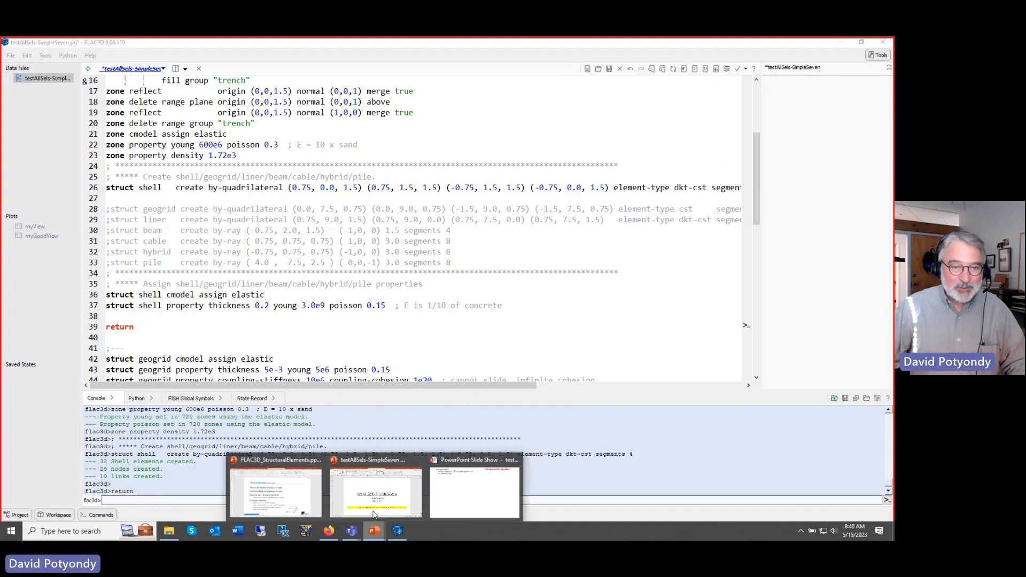
click(474, 483)
click(403, 301)
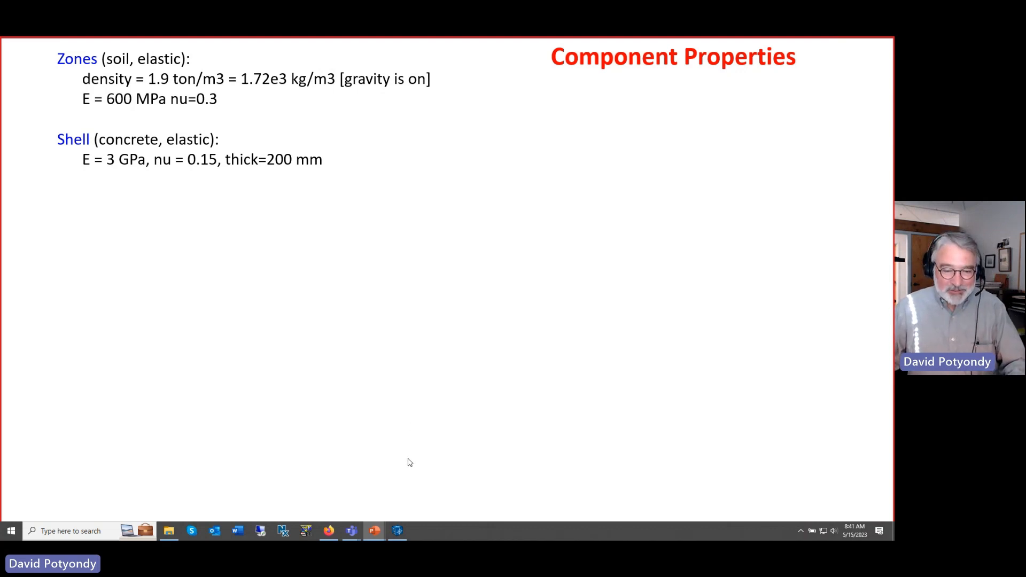
click(398, 532)
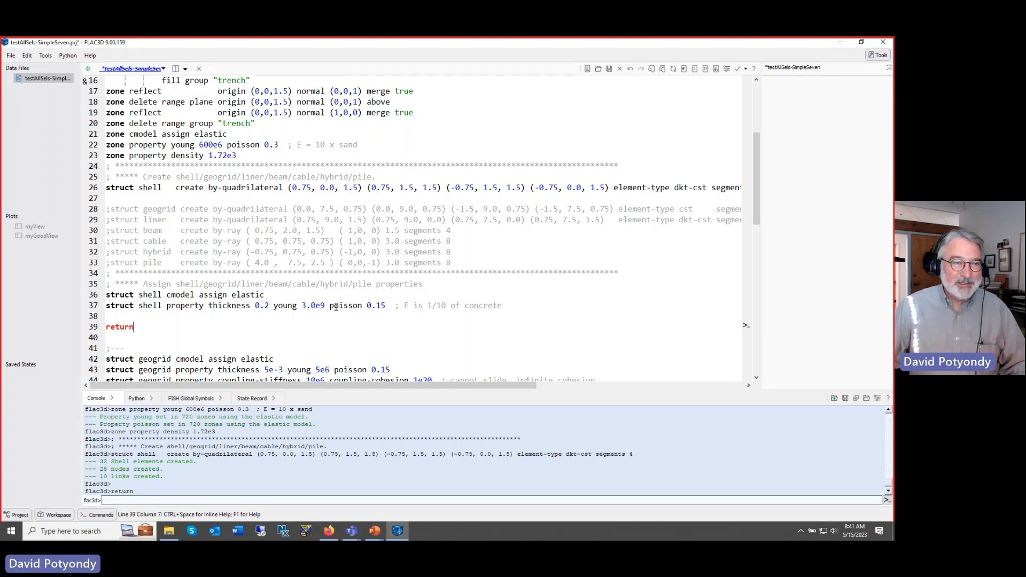
- Run the data file to assign the shell properties, and show the model in the myGoodView plot
click(87, 68)
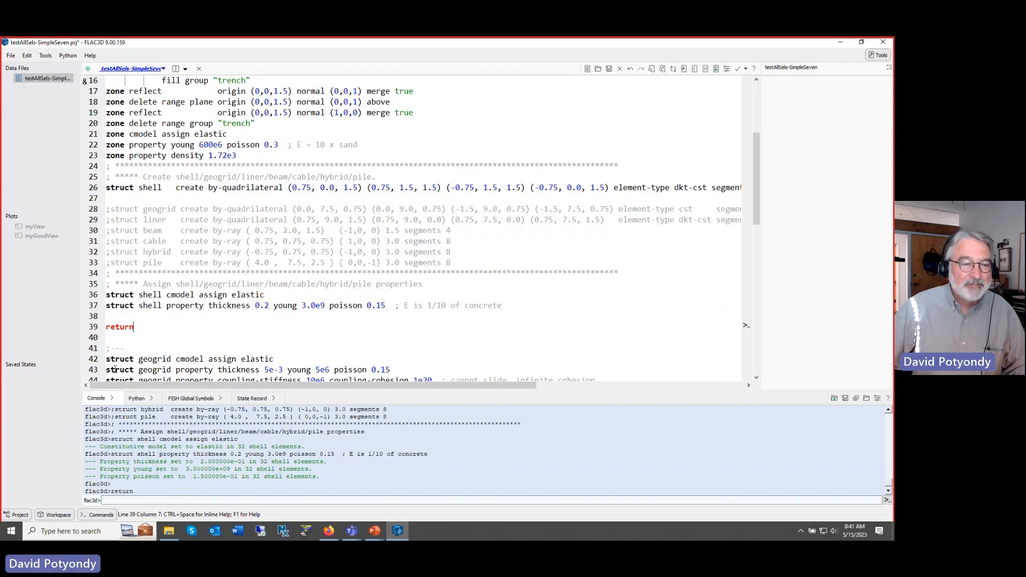
click(39, 237)
mouse_move(376, 318)
right_down()
mouse_move(396, 299)
mouse_move(383, 317)
right_up()
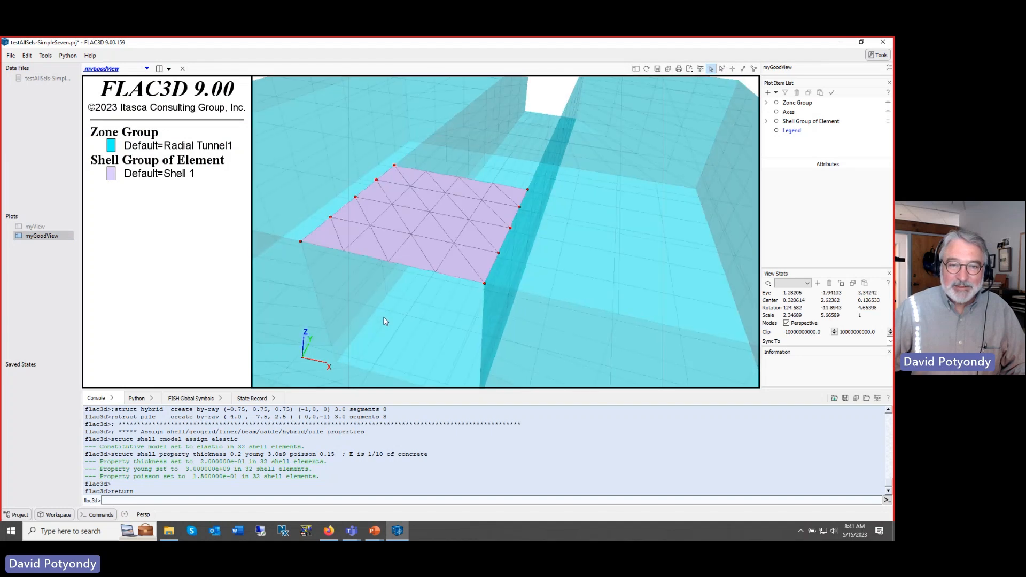
- Label the Shell plot item by Property and choose poisson as the displayed property
click(791, 122)
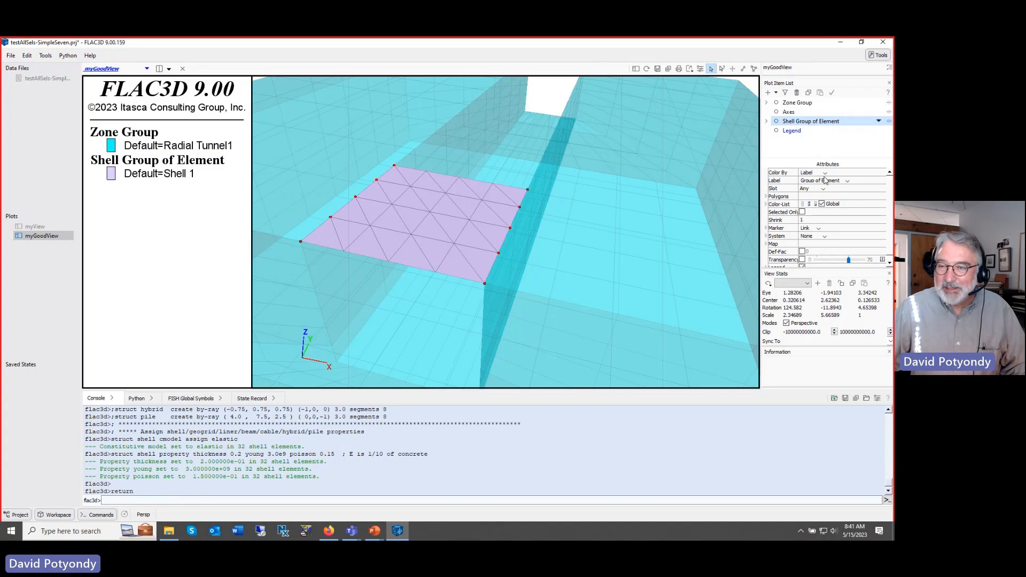
click(848, 181)
scroll(846, 213, down, 2)
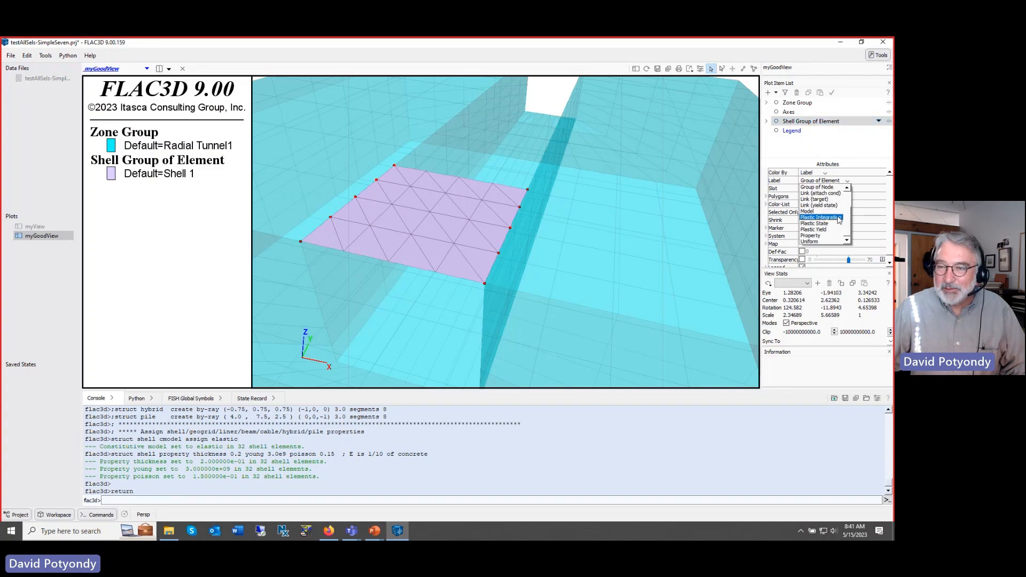
click(826, 236)
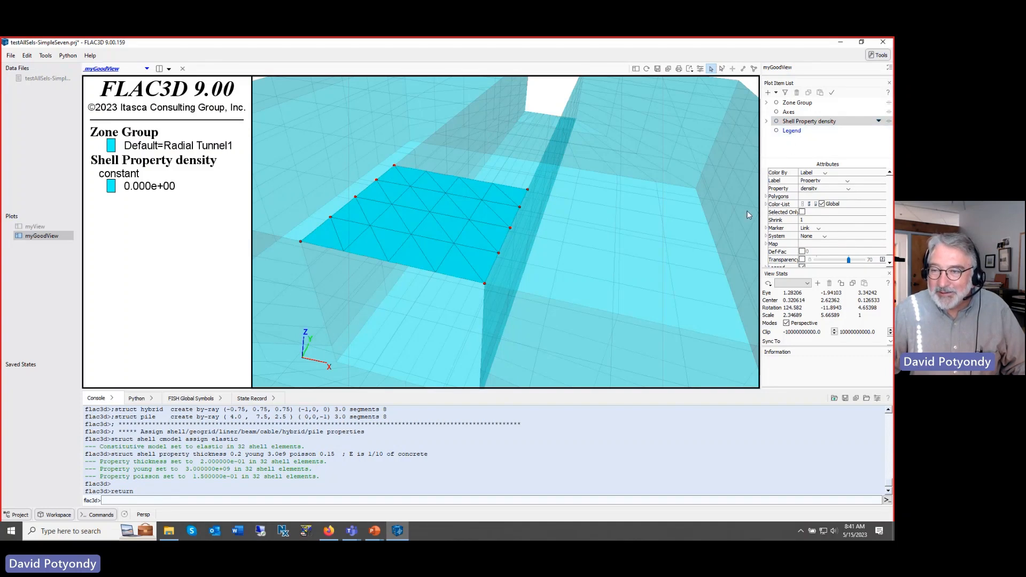
click(848, 189)
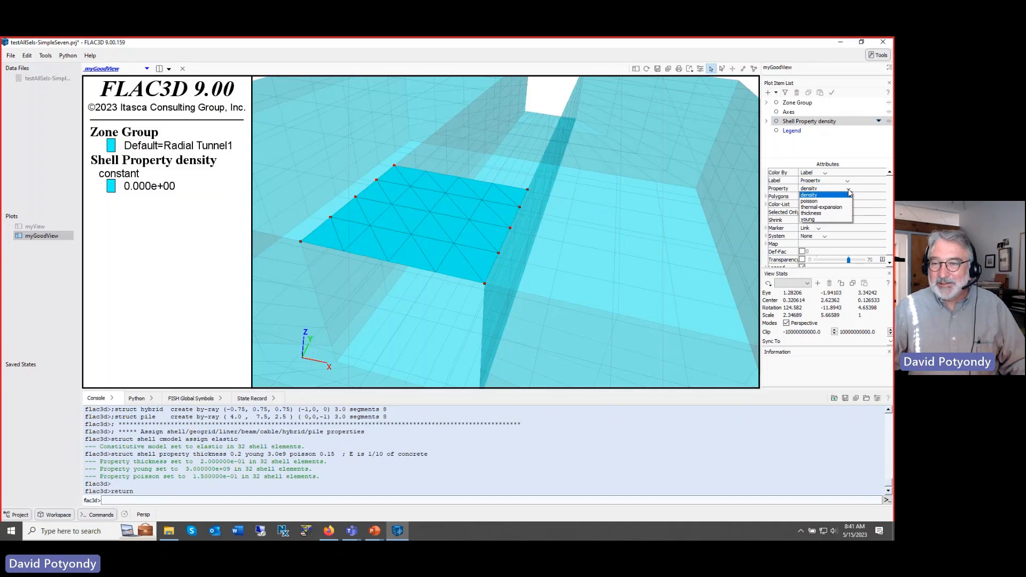
click(815, 201)
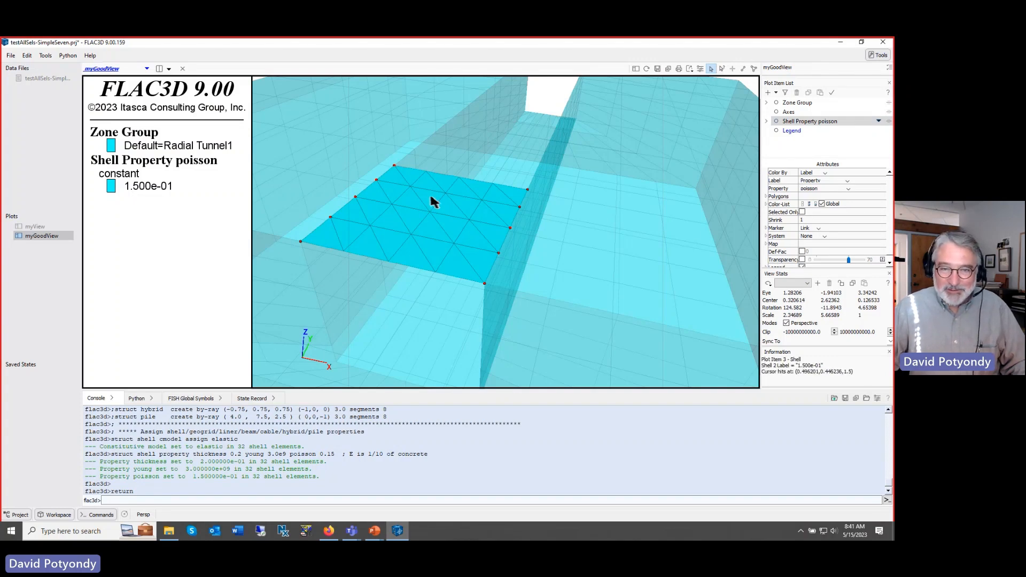
- Hide the Zone Group plot item and display the shell's young and thickness properties in turn
click(777, 103)
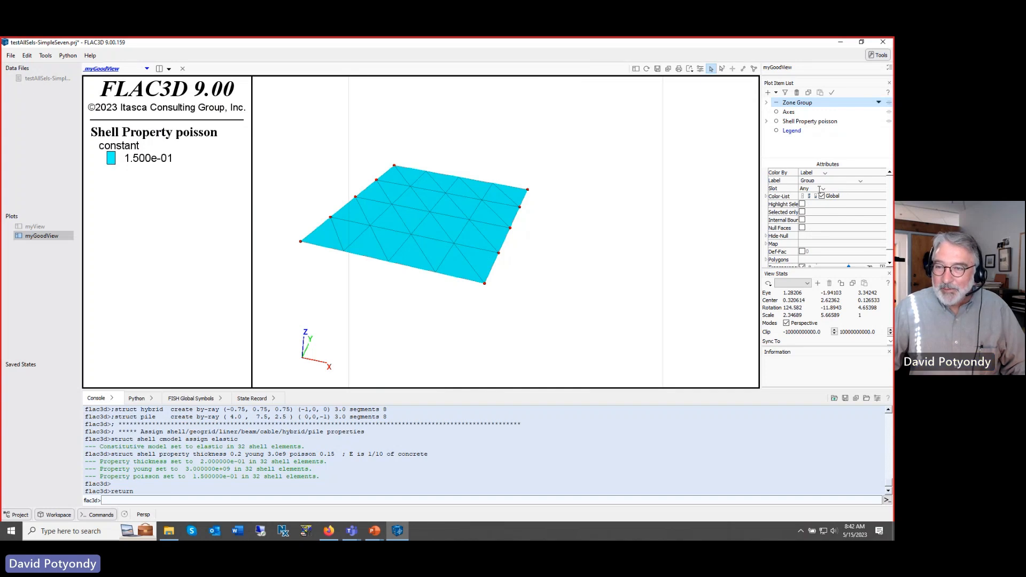
click(810, 122)
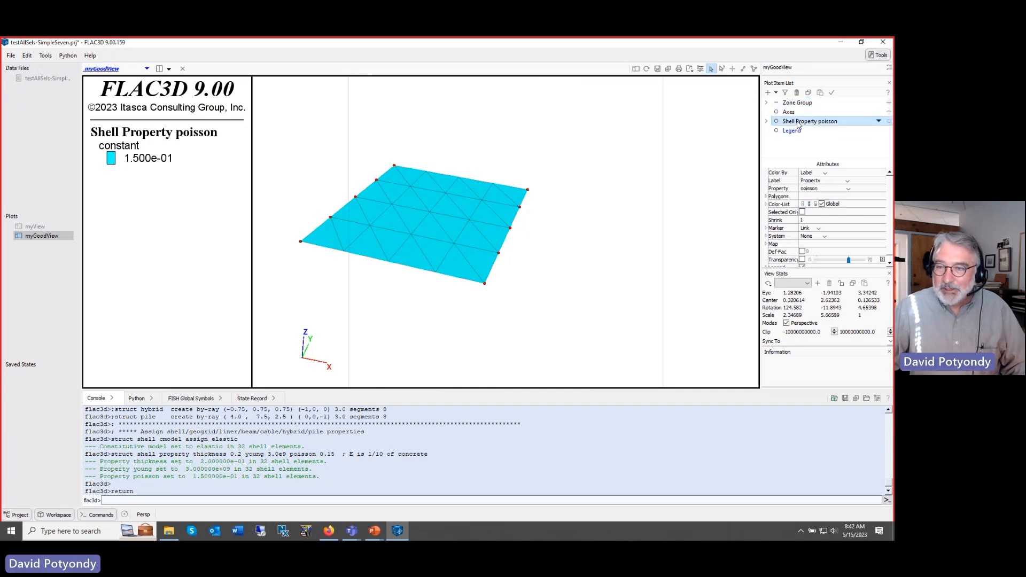
click(849, 189)
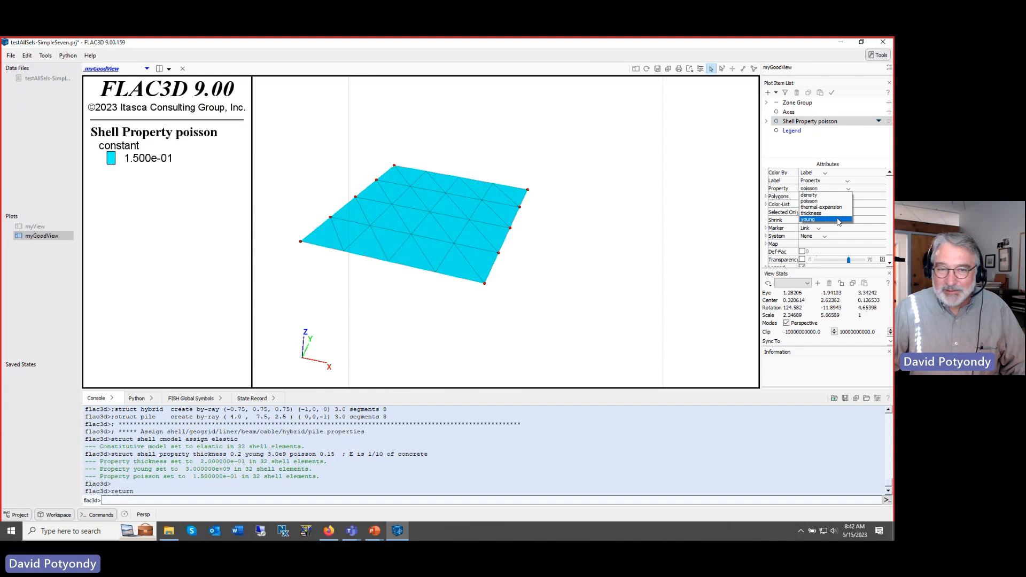
click(838, 219)
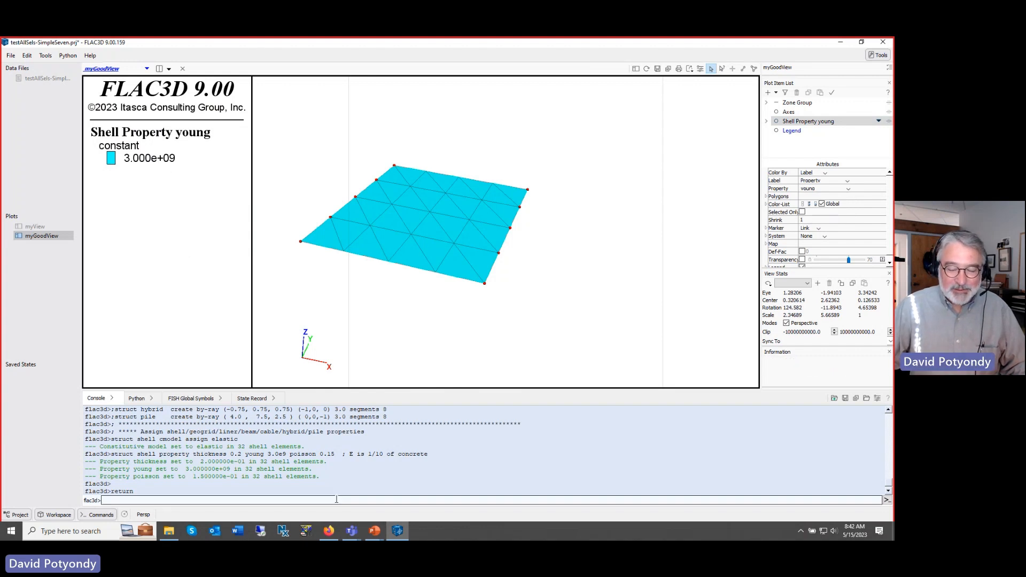
click(848, 190)
click(836, 212)
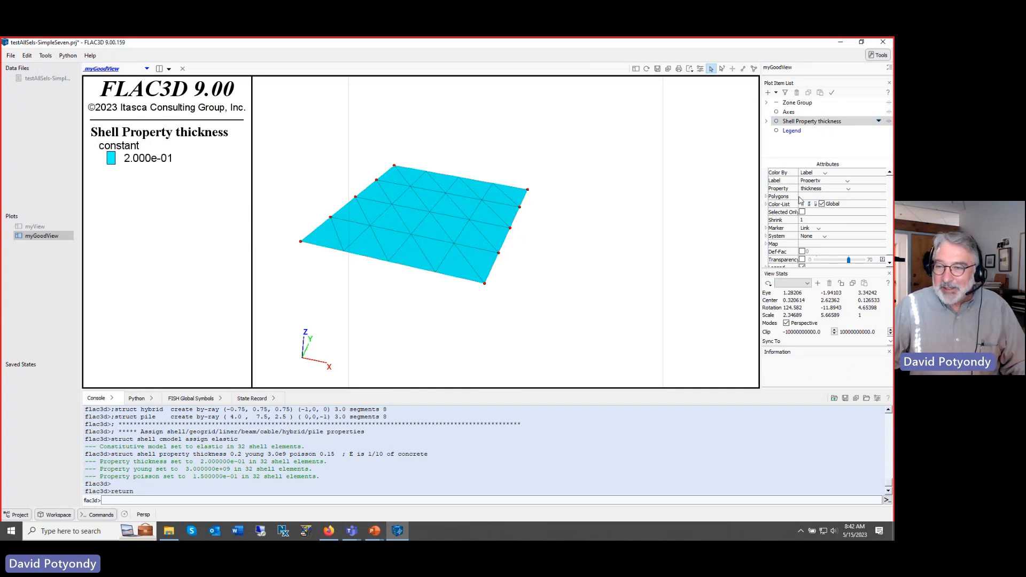
- Try coloring the shell by Contour with its poisson property, and switch the coloring back to Label
click(827, 176)
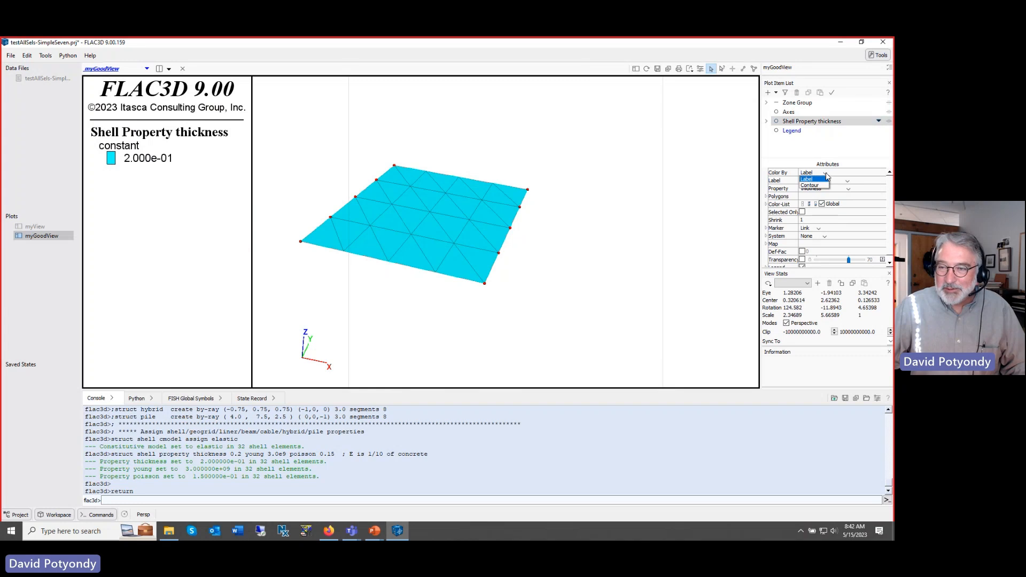
click(826, 188)
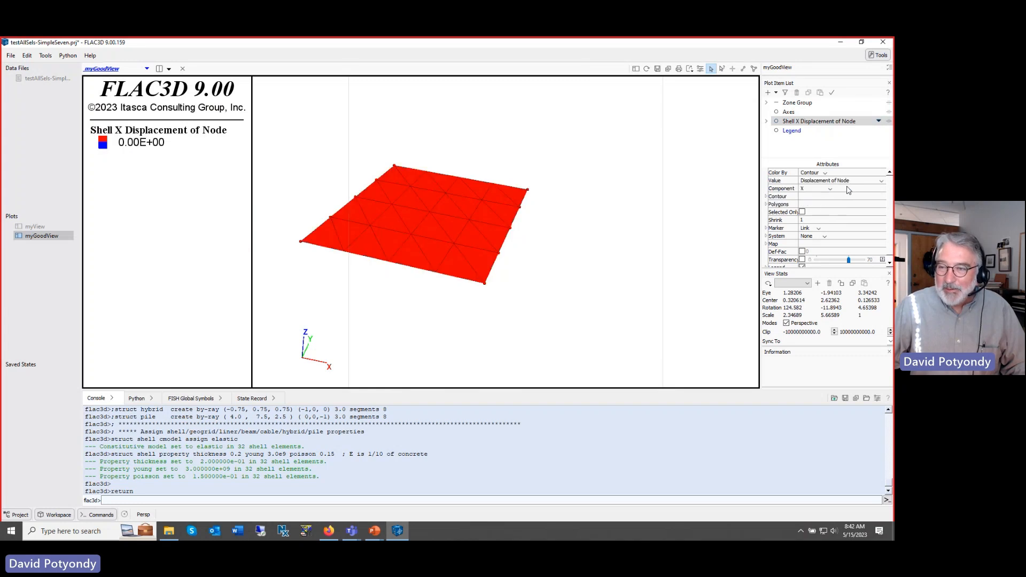
click(881, 181)
scroll(882, 204, down, 8)
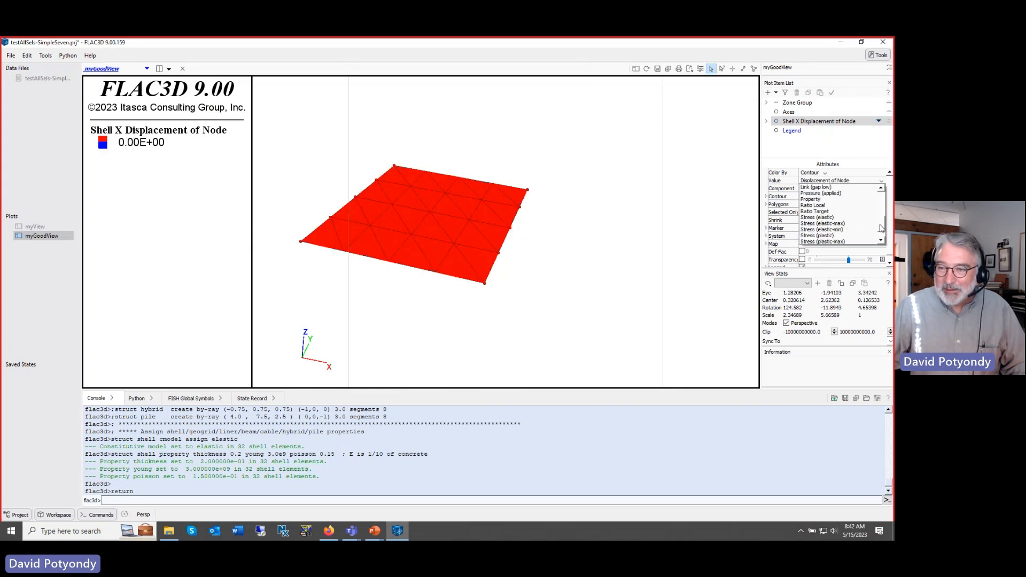
click(809, 206)
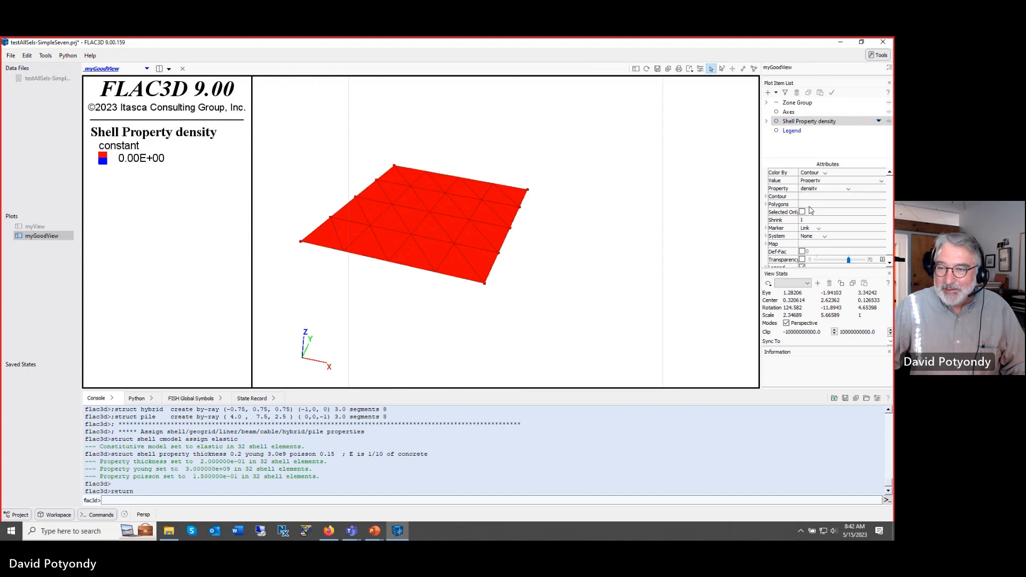
click(848, 189)
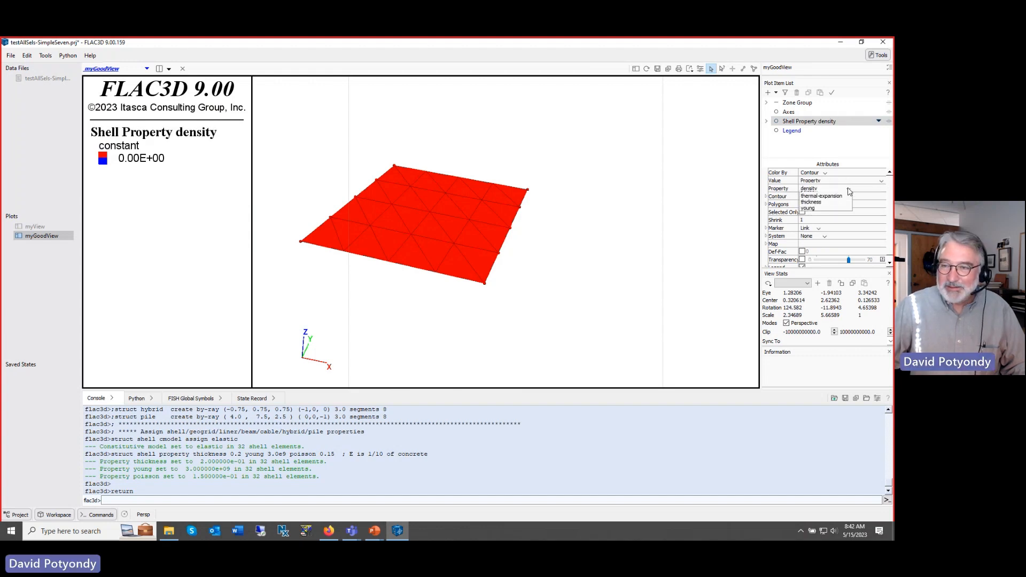
click(835, 204)
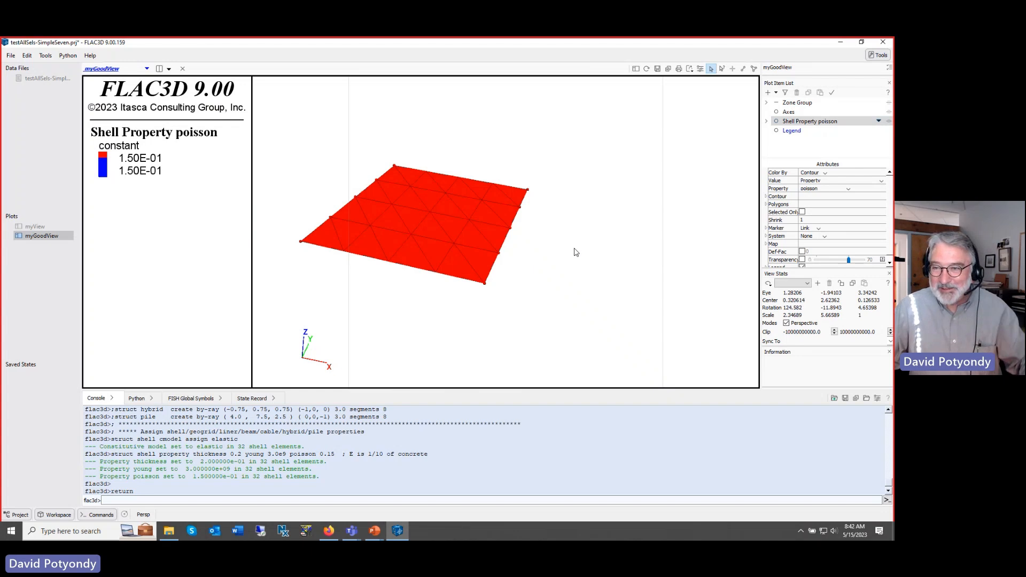
click(825, 175)
click(822, 180)
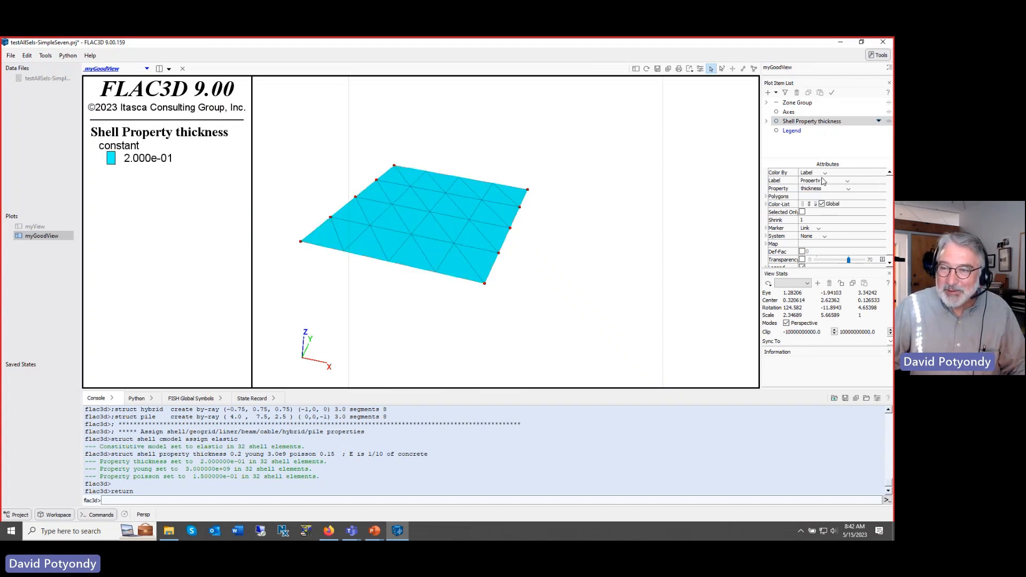
- Inspect the shell thickness plot and compare it with the Component Properties slide in PowerPoint, ending back in FLAC3D
scroll(534, 283, down, 1)
scroll(538, 286, down, 2)
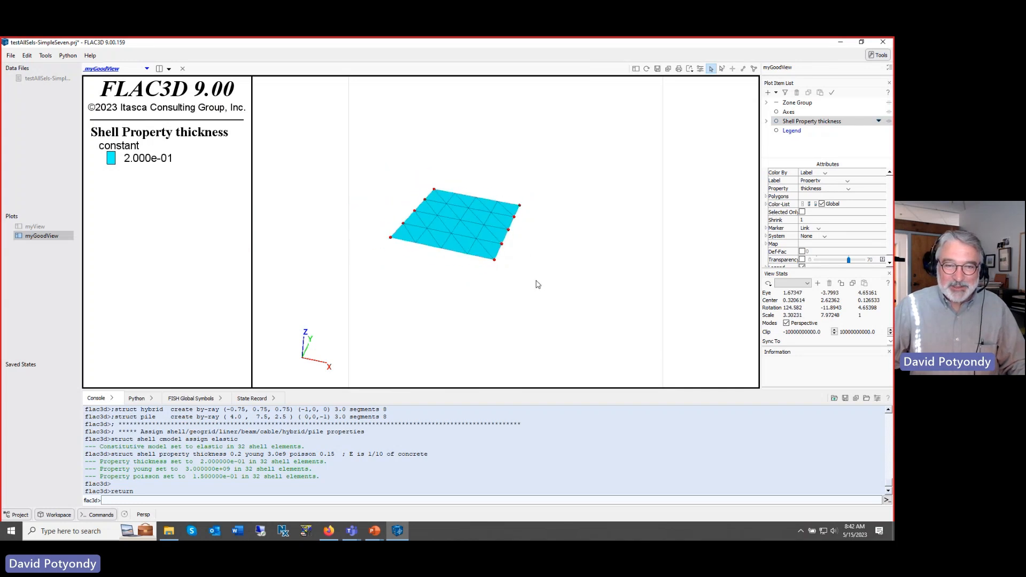
mouse_move(536, 284)
right_down()
mouse_move(554, 263)
mouse_move(541, 297)
right_up()
scroll(542, 296, up, 2)
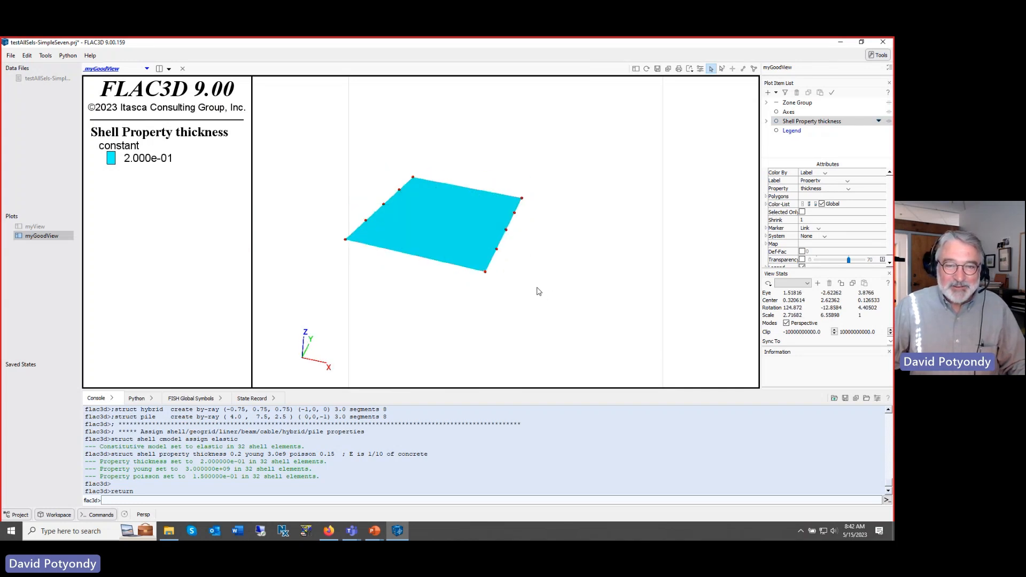
click(375, 532)
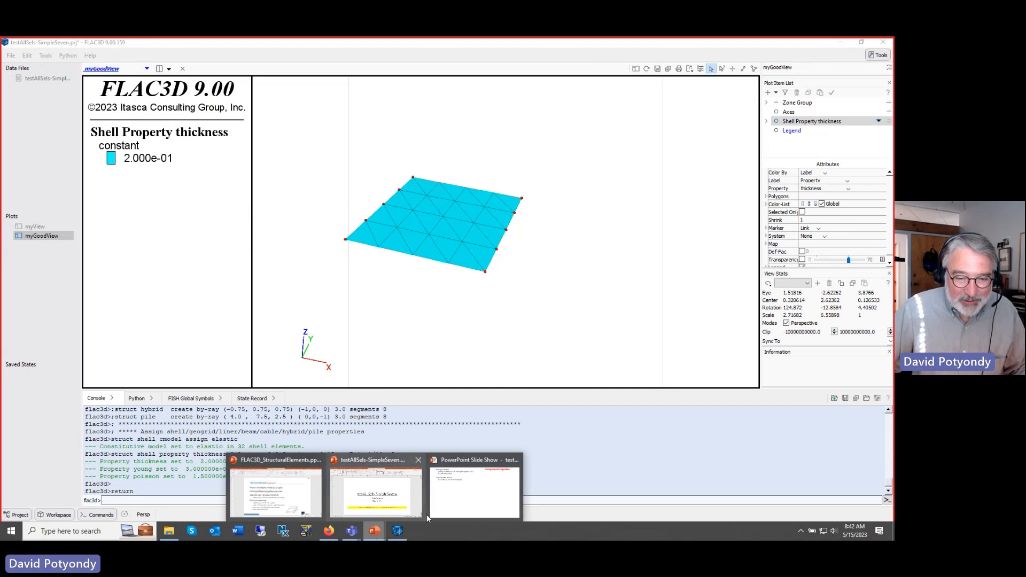
click(396, 532)
click(396, 531)
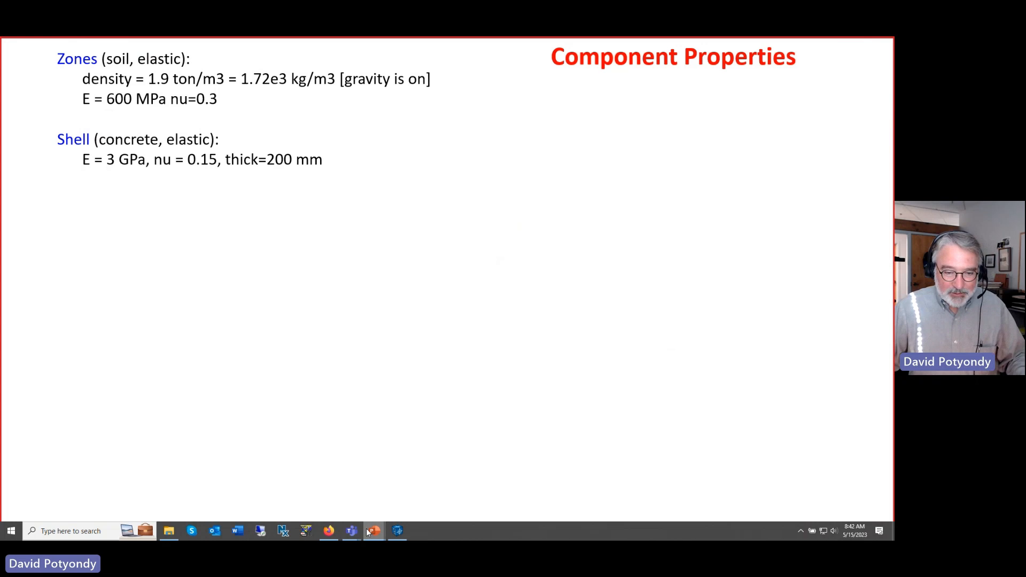
click(397, 531)
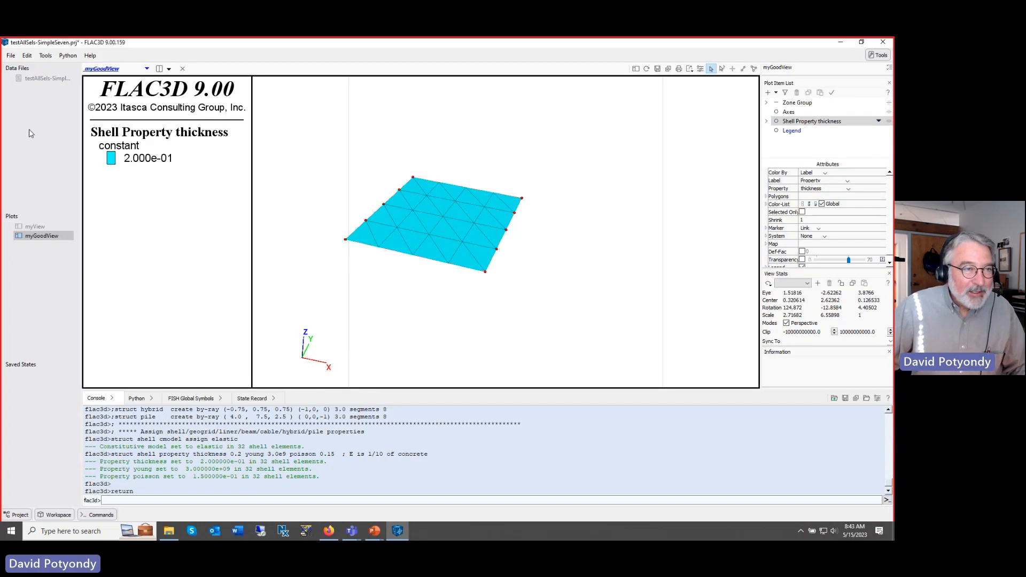
- Open the testAllSels-SimpleSeven data file and review the shell, geogrid and other element property commands and the structural load commands
double_click(35, 79)
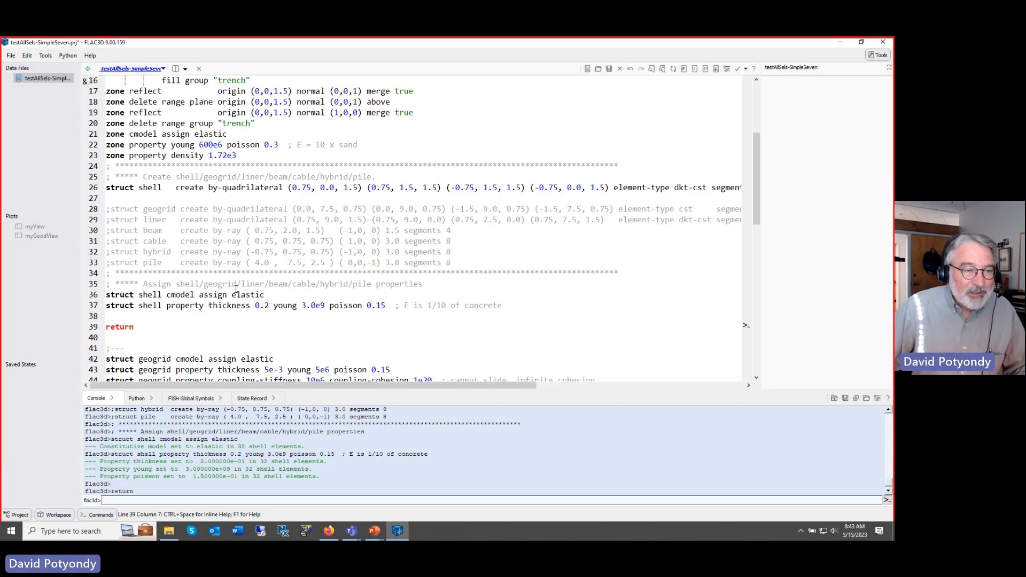
scroll(235, 289, down, 13)
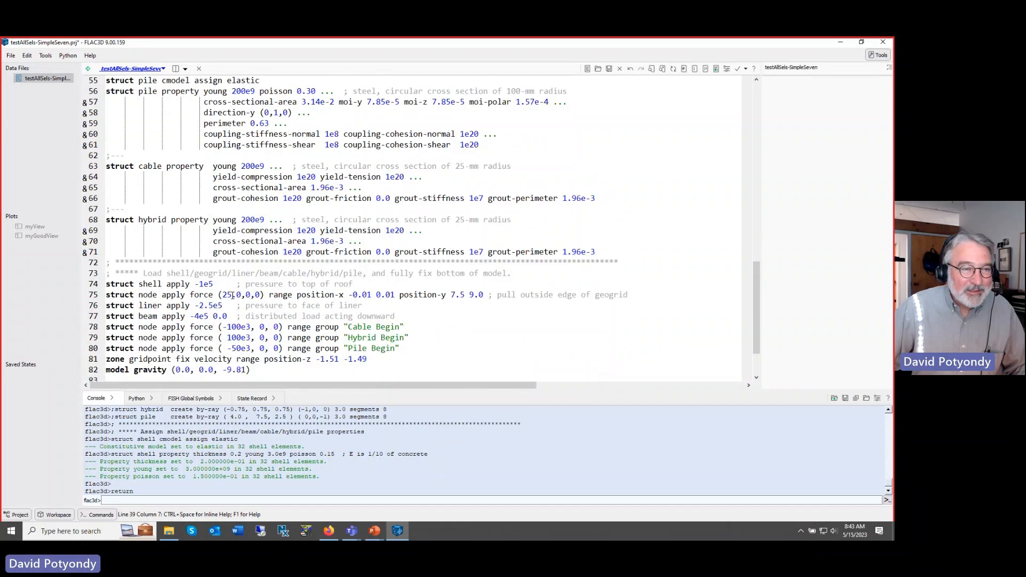
scroll(233, 295, down, 2)
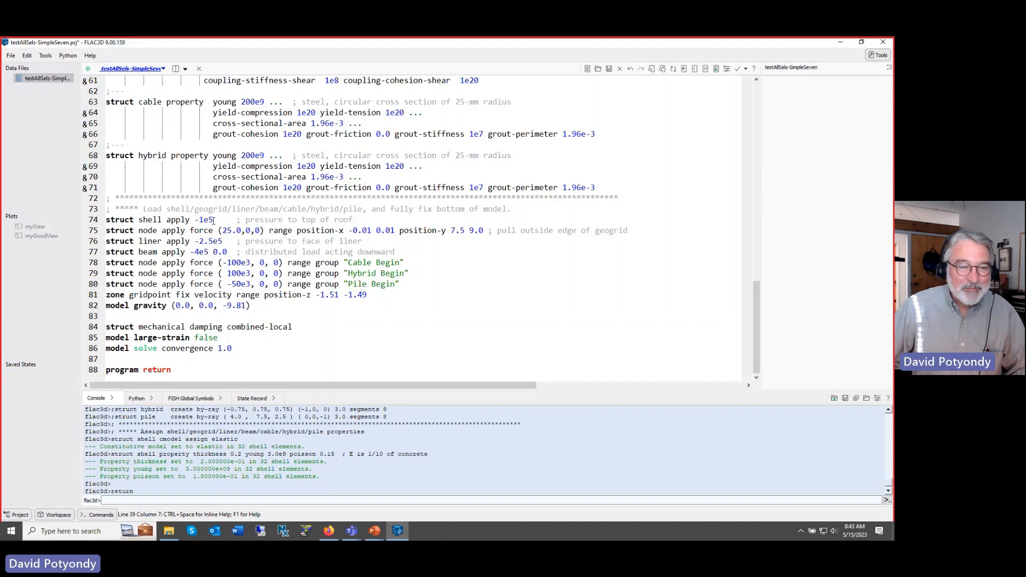
scroll(211, 221, up, 14)
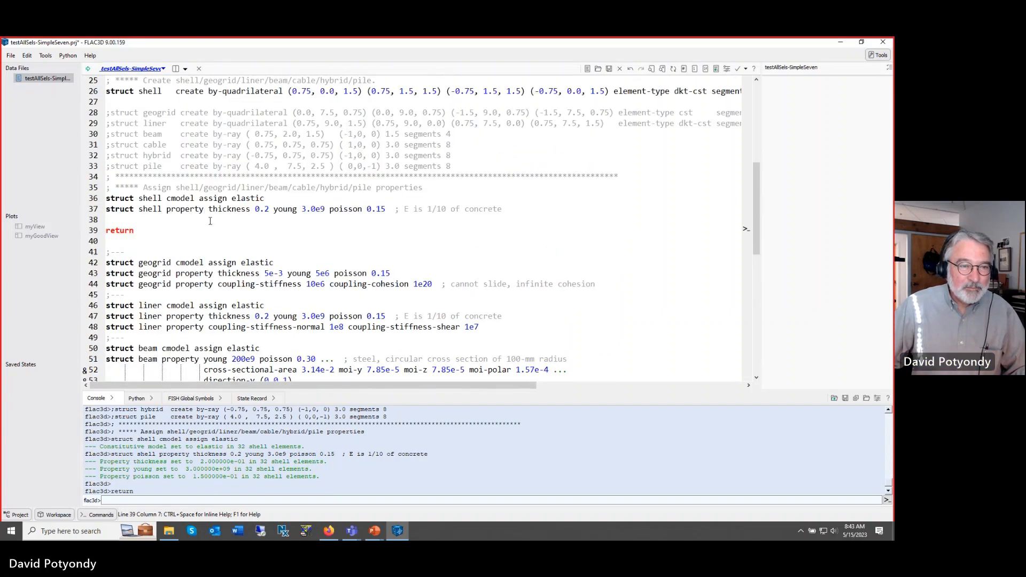
- Switch to the PowerPoint slide show and reveal the Geogrid entry with its interface diagram on the Component Properties slide
mouse_move(374, 533)
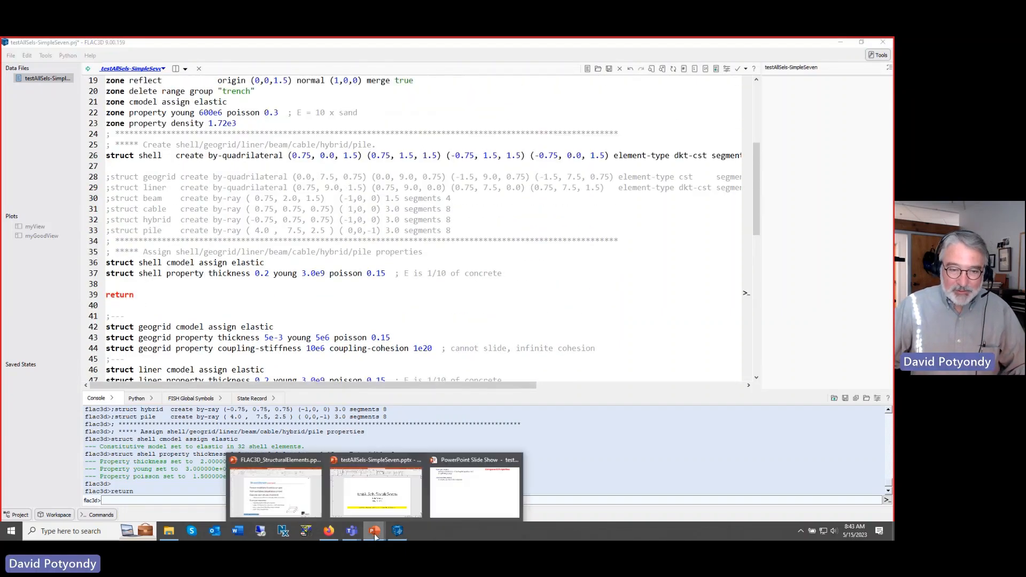
click(477, 502)
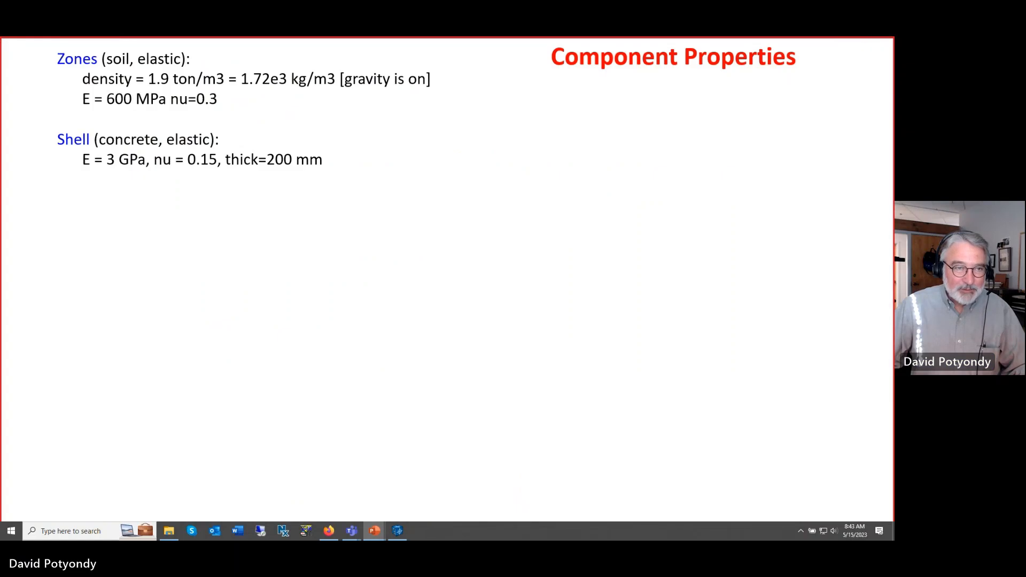
click(304, 330)
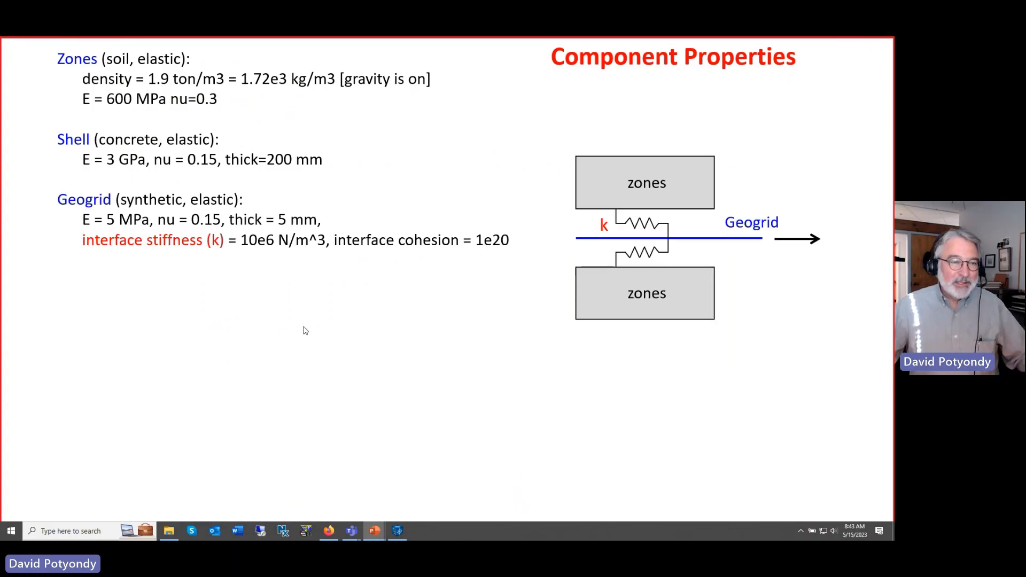
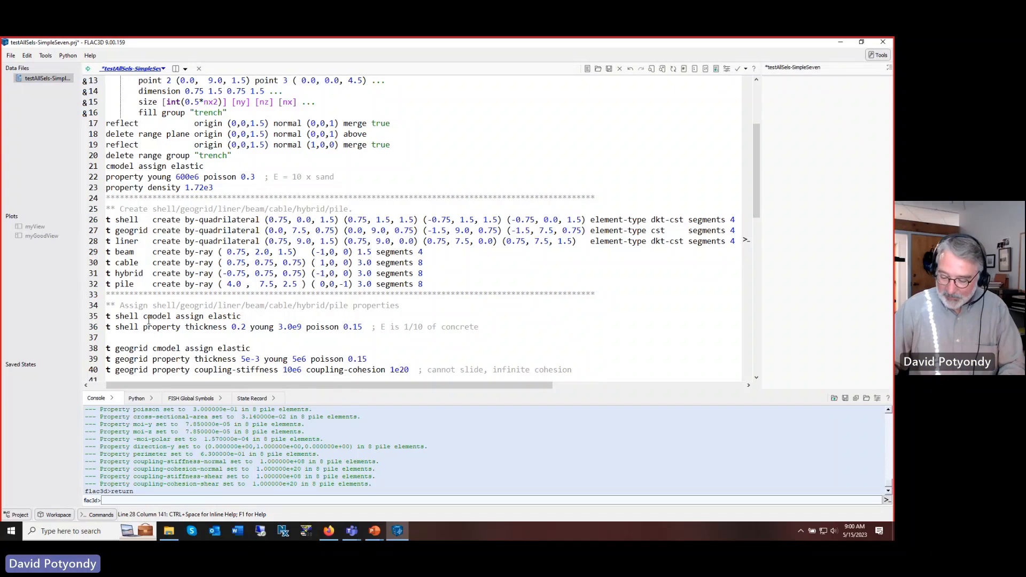
- Delete the empty line above the pile cmodel assignment in the structural property section of the data file
key(Home)
scroll(171, 294, down, 9)
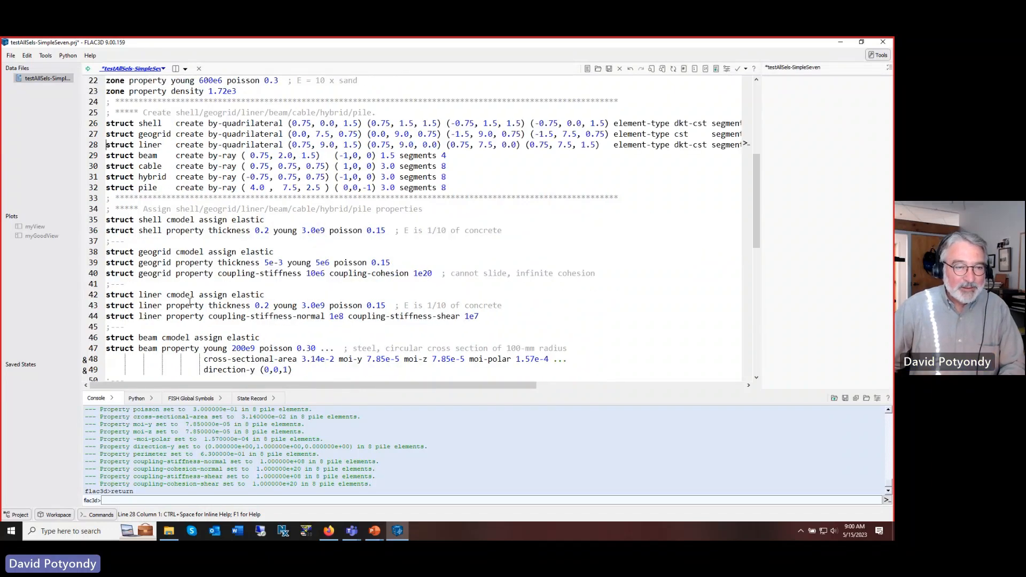
scroll(108, 229, up, 1)
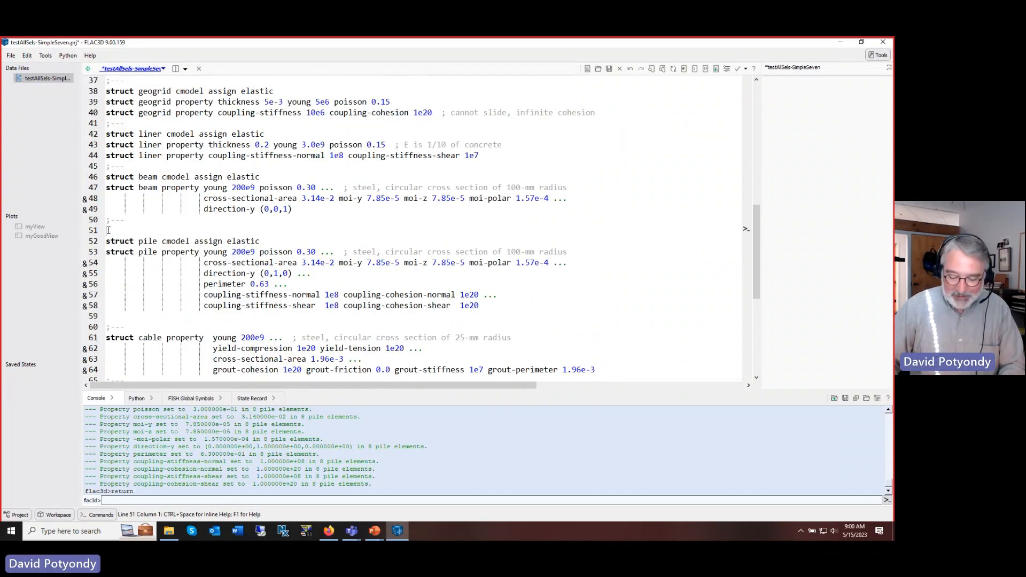
key(BackSpace)
scroll(191, 244, down, 3)
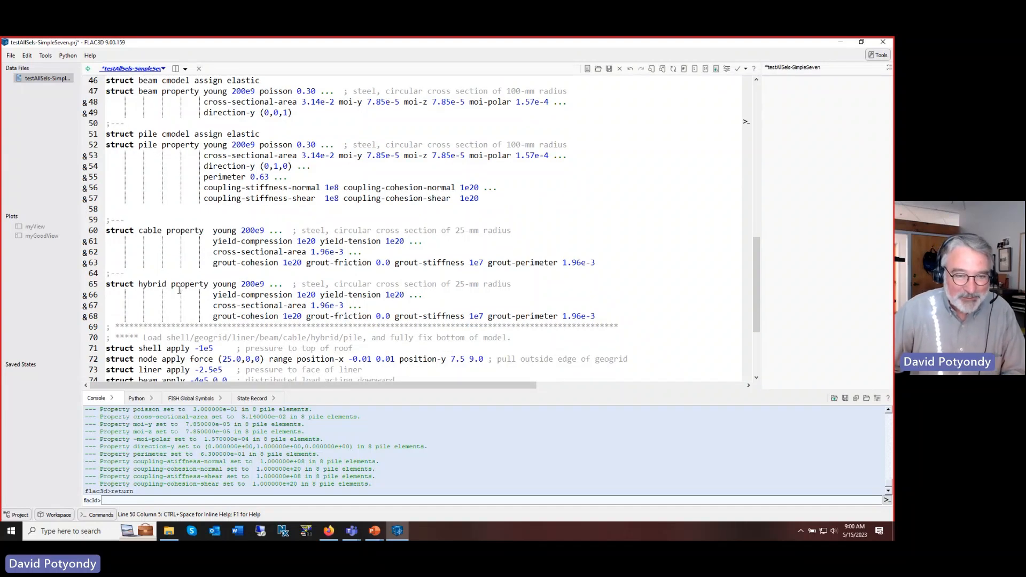
- Insert a return command with a blank line after the hybrid property block, and run the data file
scroll(179, 290, down, 3)
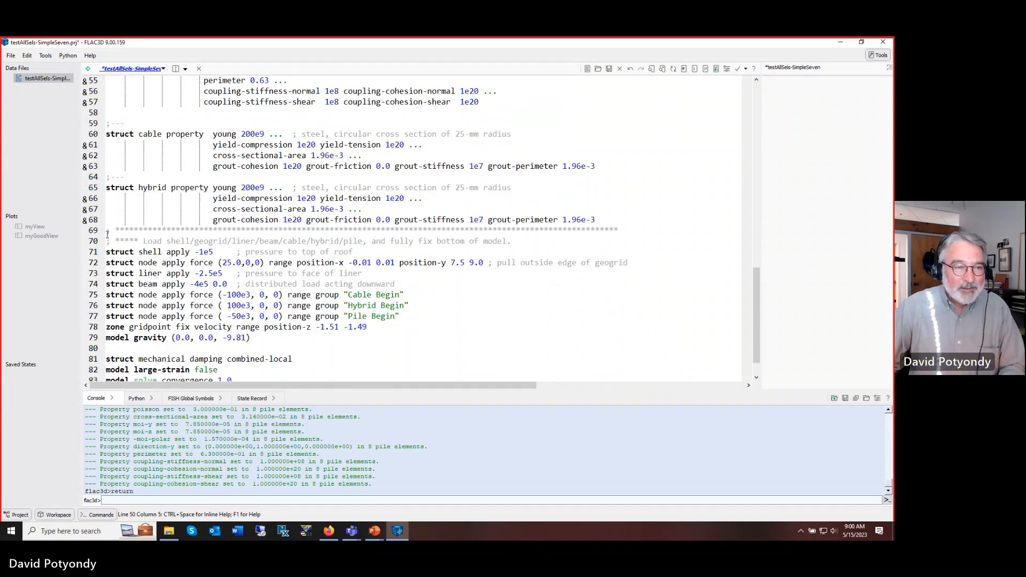
click(107, 231)
key(Return)
key(Return)
key(Up)
key(Up)
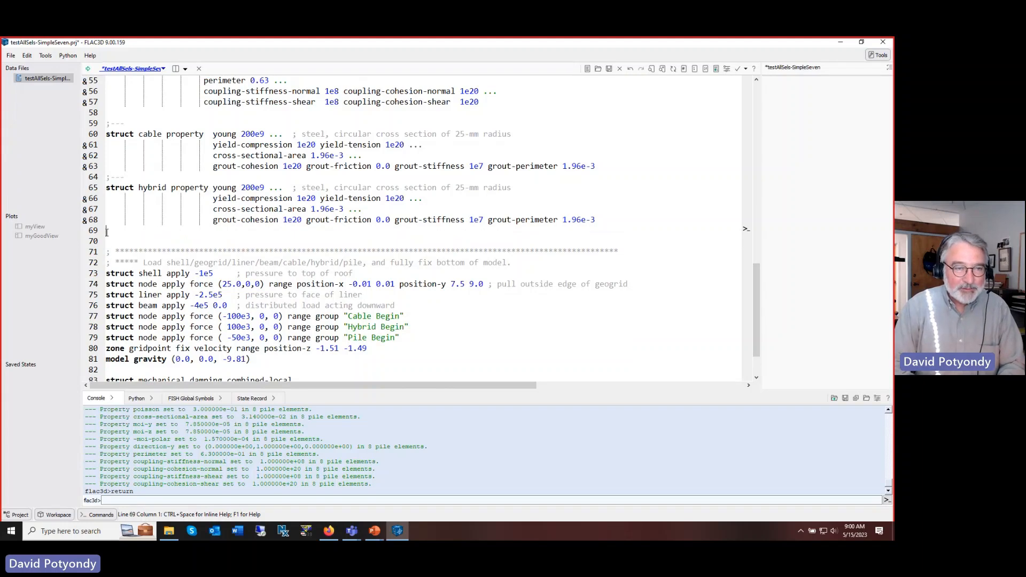
text(returtn)
key(BackSpace)
key(BackSpace)
text(n)
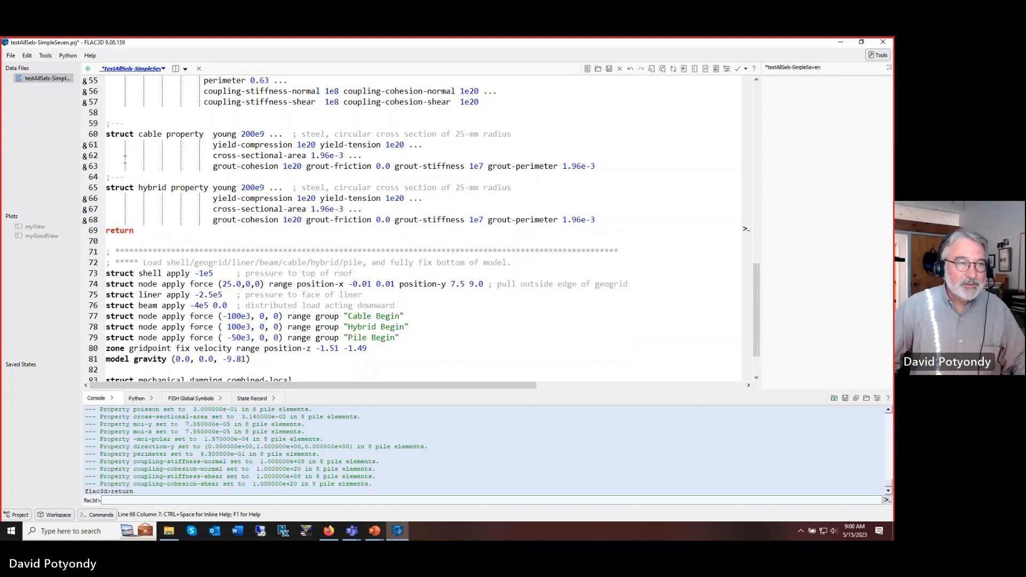
click(87, 69)
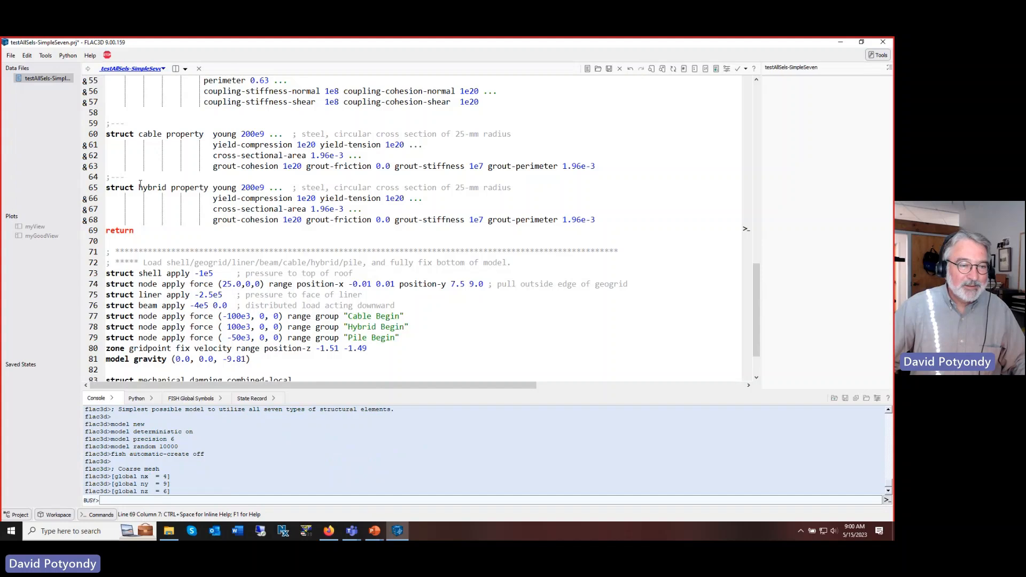
- Open the myGoodView plot and change the pile perimeter item's colour from cyan to dark violet-blue
double_click(38, 236)
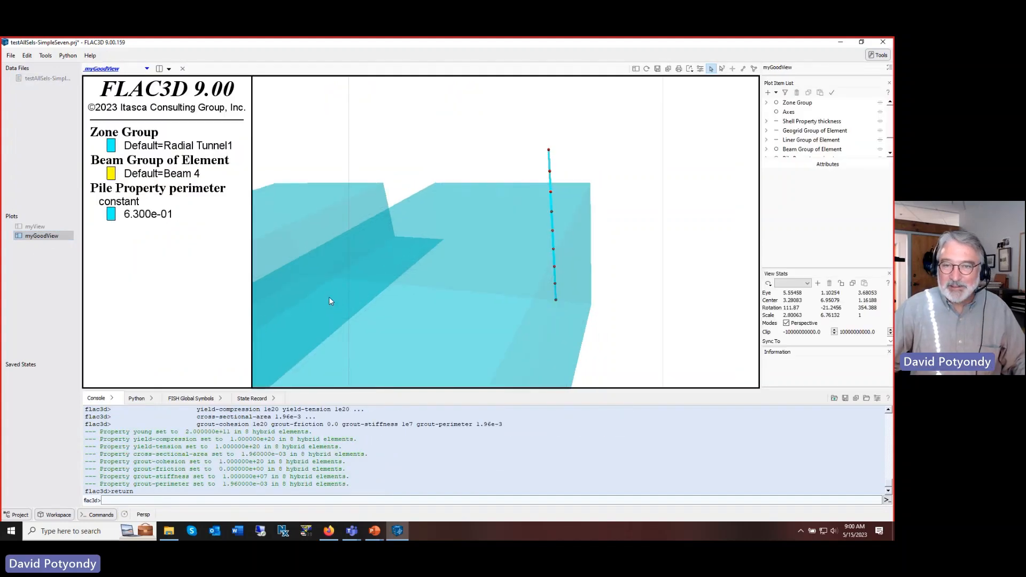
scroll(328, 300, down, 3)
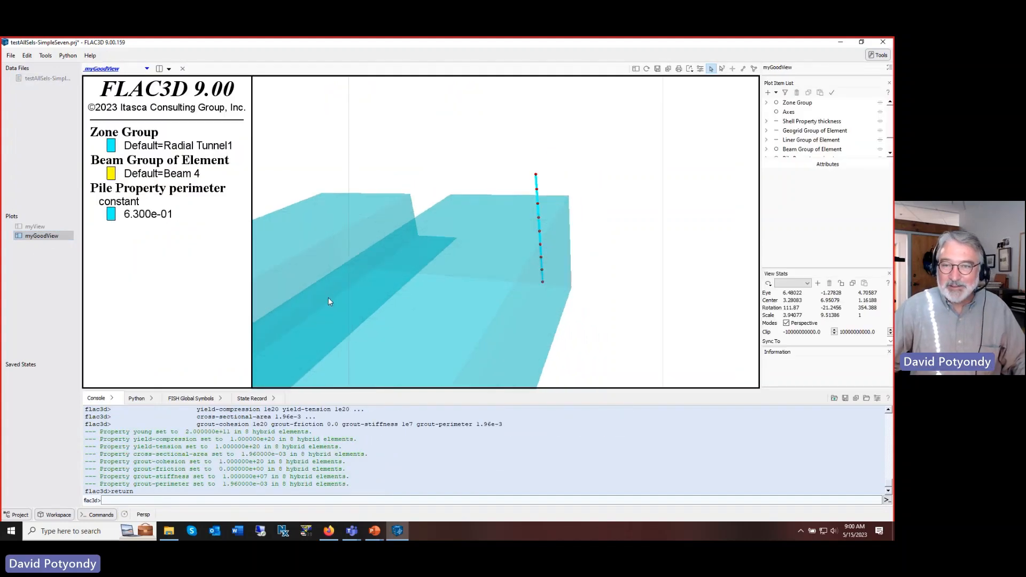
scroll(801, 152, down, 1)
click(809, 141)
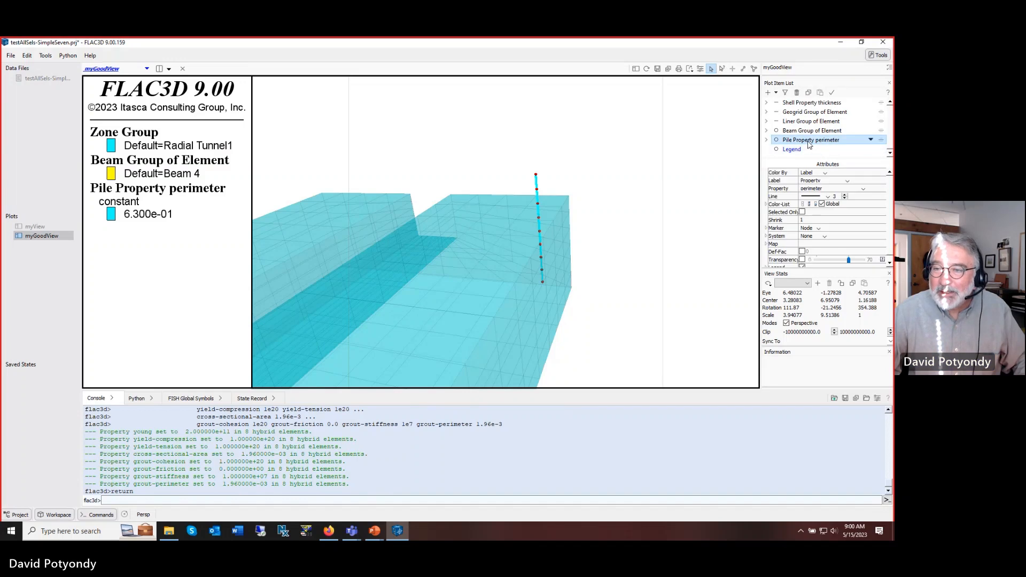
click(767, 205)
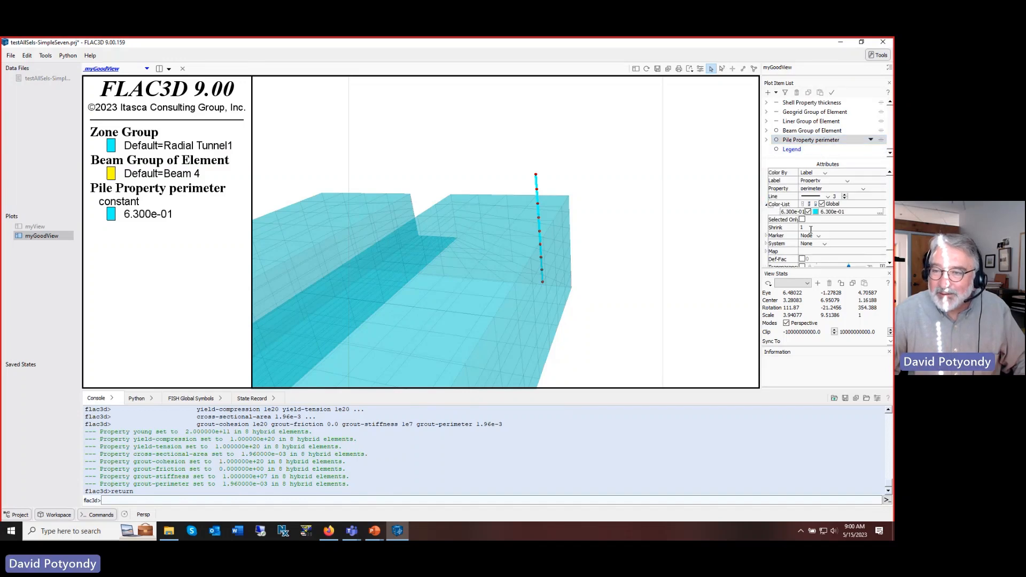
click(816, 212)
click(841, 241)
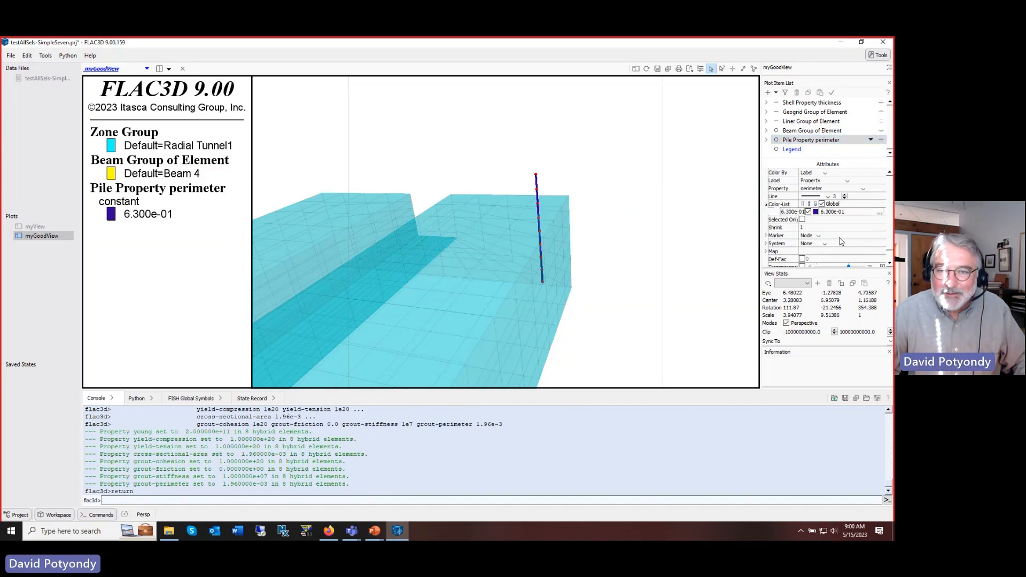
- Reduce the size of the red node markers on the beam plot item
mouse_move(636, 255)
right_down()
mouse_move(645, 232)
mouse_move(642, 259)
right_up()
scroll(640, 259, down, 7)
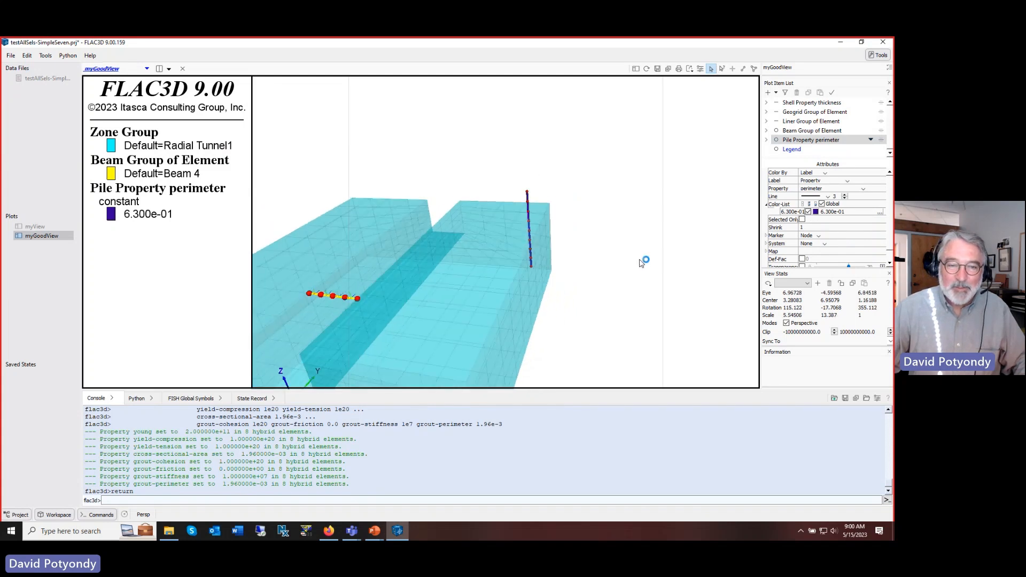
scroll(639, 259, down, 8)
scroll(635, 262, up, 2)
click(369, 274)
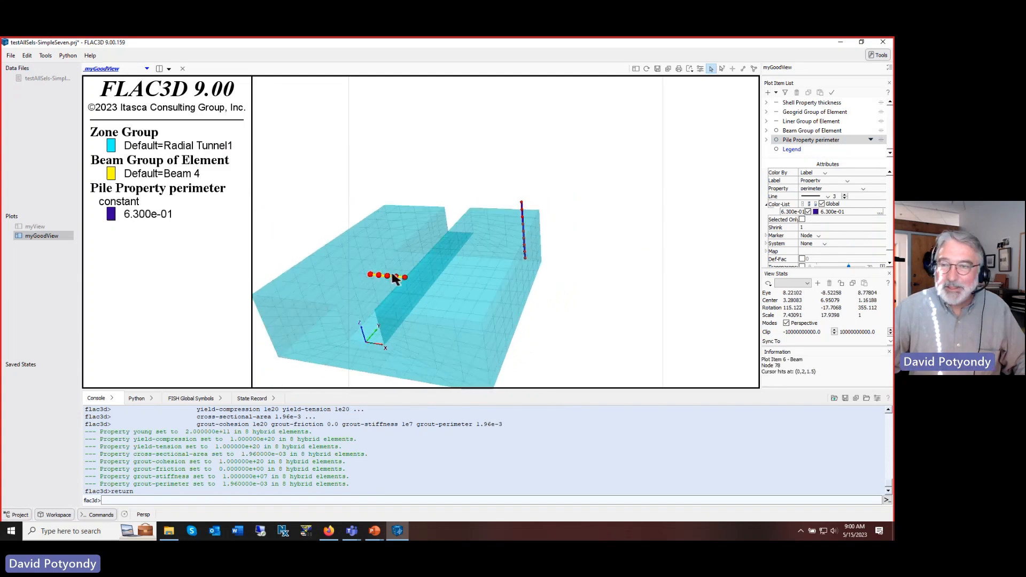
click(811, 130)
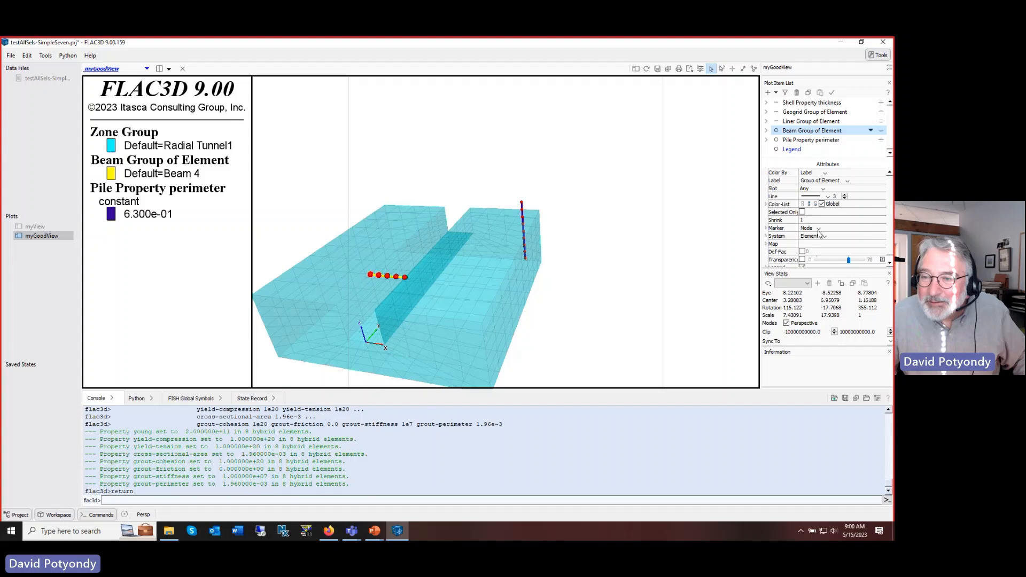
click(766, 228)
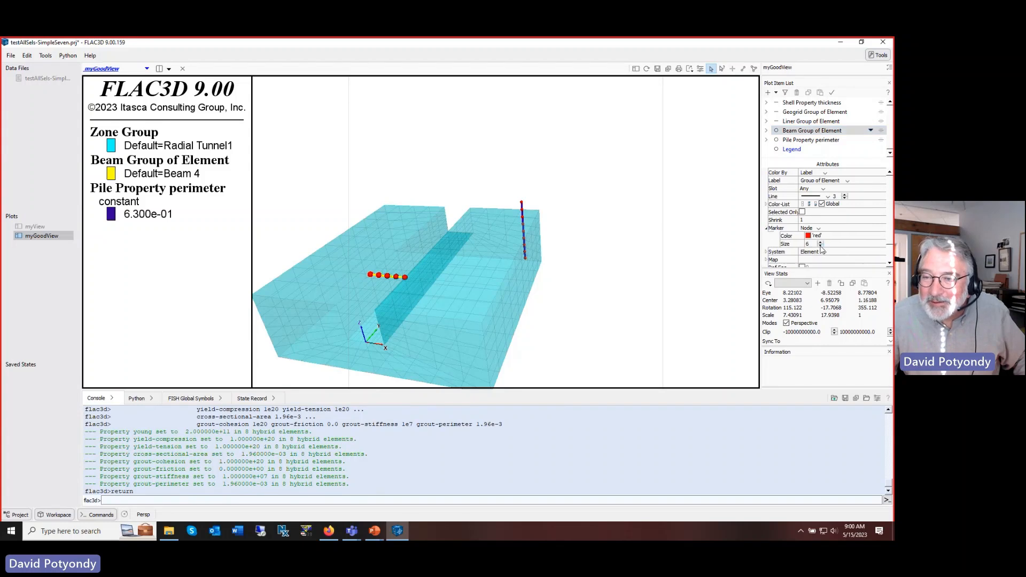
click(820, 246)
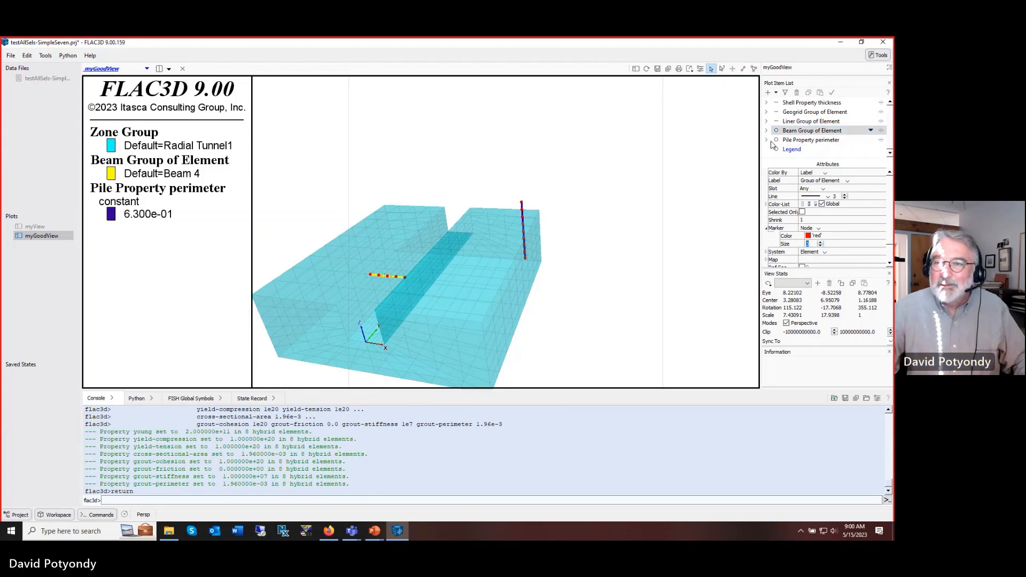
- Turn on display of the shell, geogrid and liner items in the plot
click(801, 103)
click(776, 103)
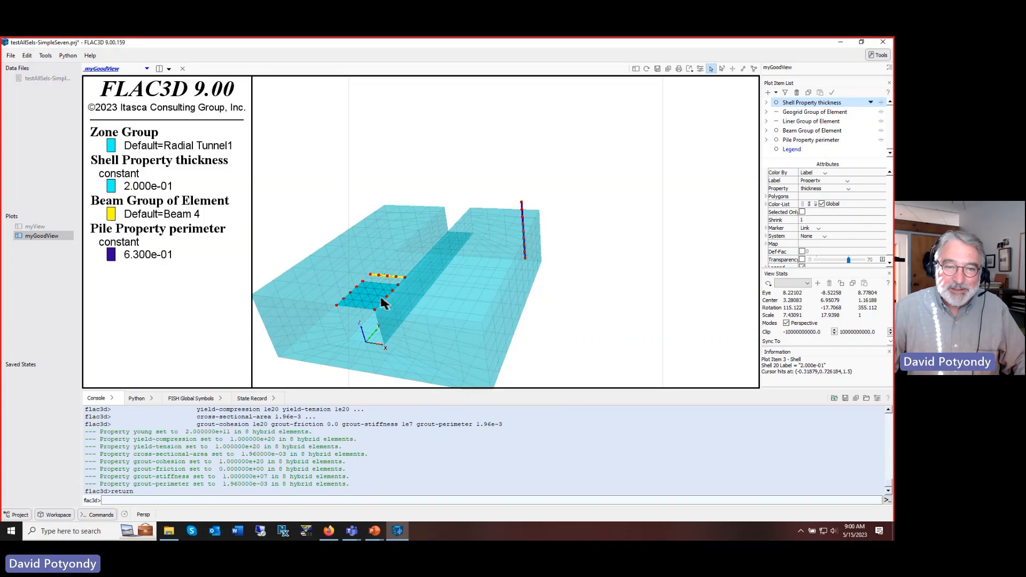
click(802, 112)
click(776, 112)
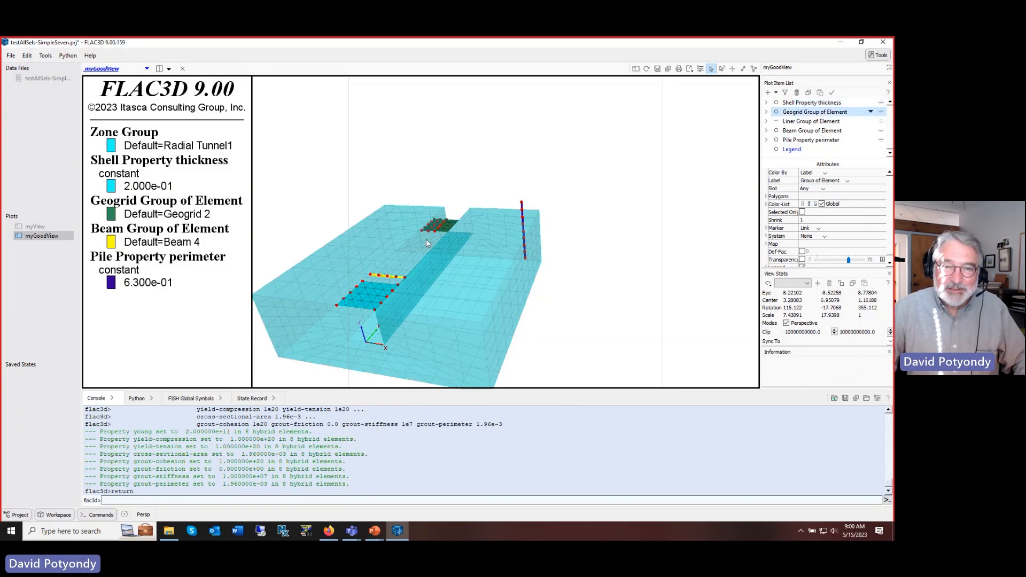
drag(469, 251, 486, 260)
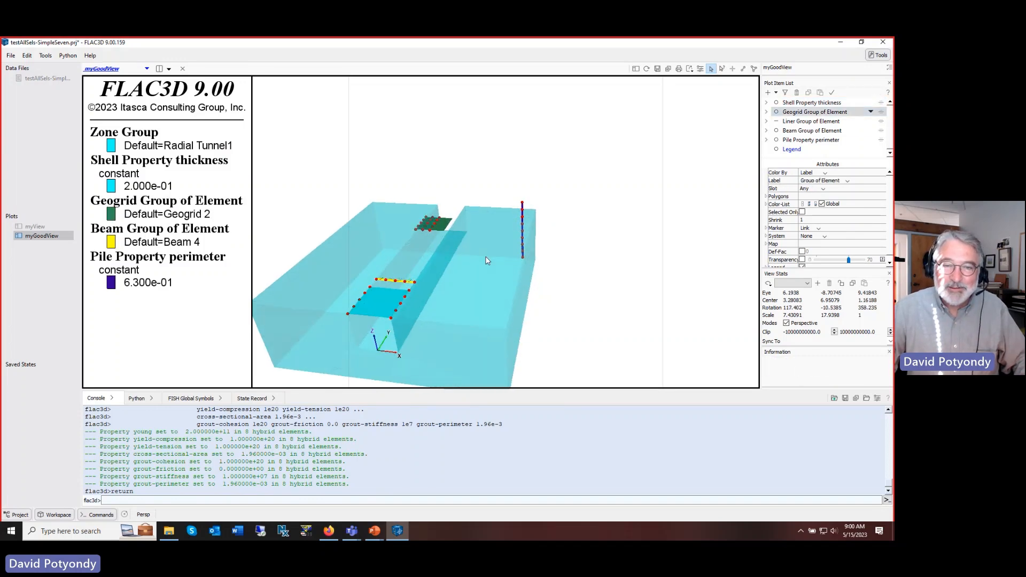
click(811, 122)
click(776, 122)
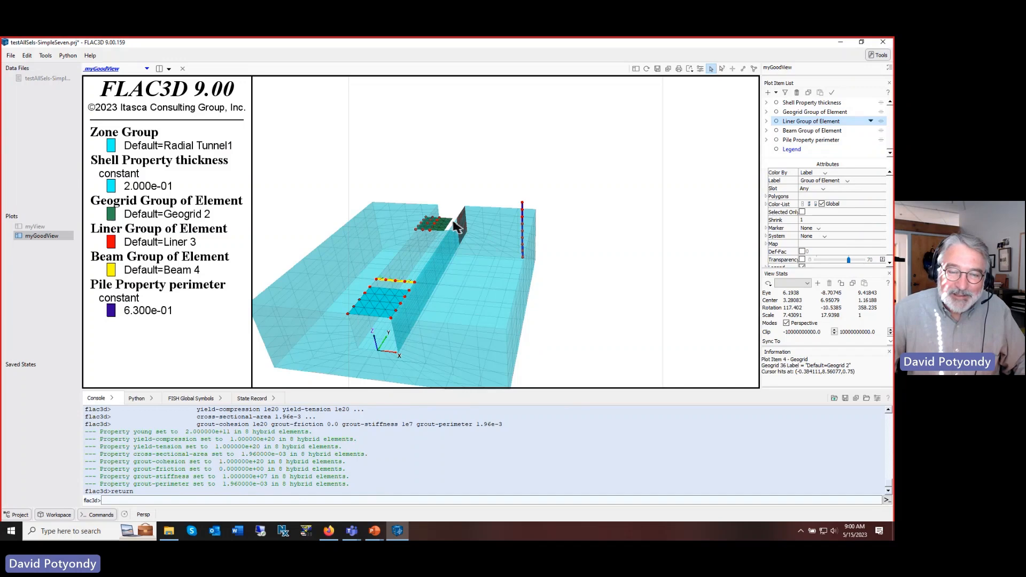
right_drag(463, 226, 462, 223)
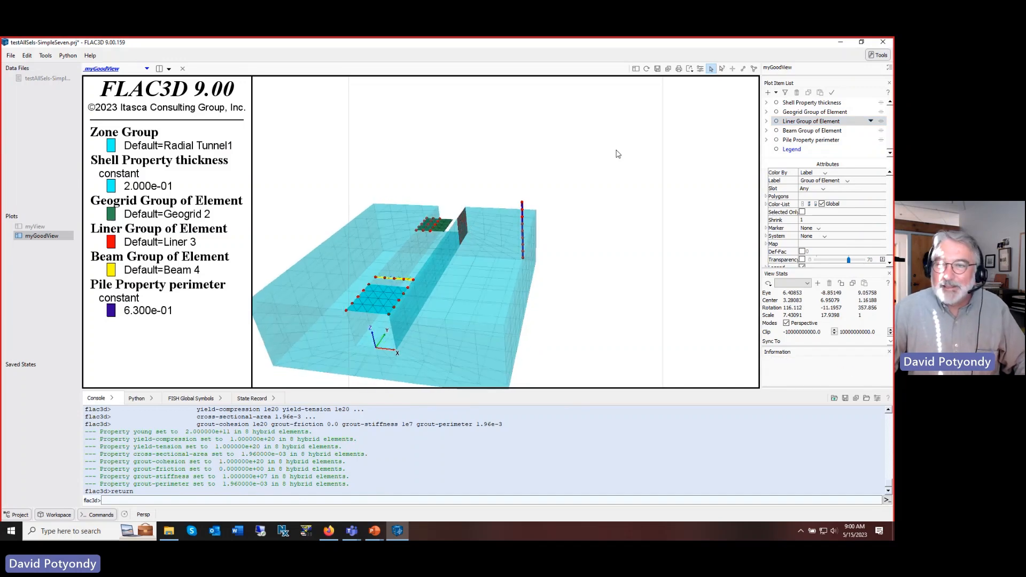
- Add a structural Cable item to the plot and set its marker to Node
click(768, 93)
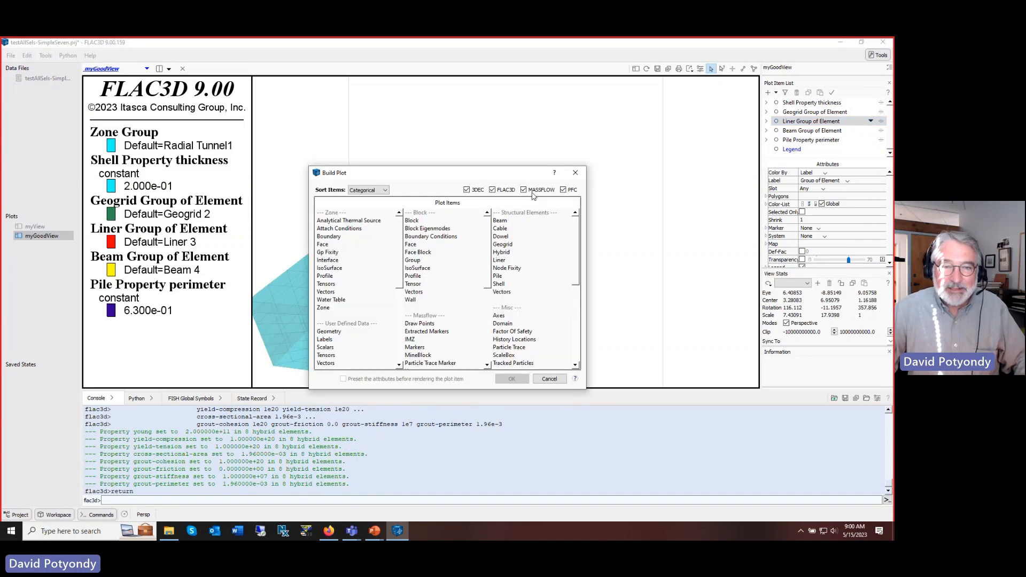
double_click(500, 228)
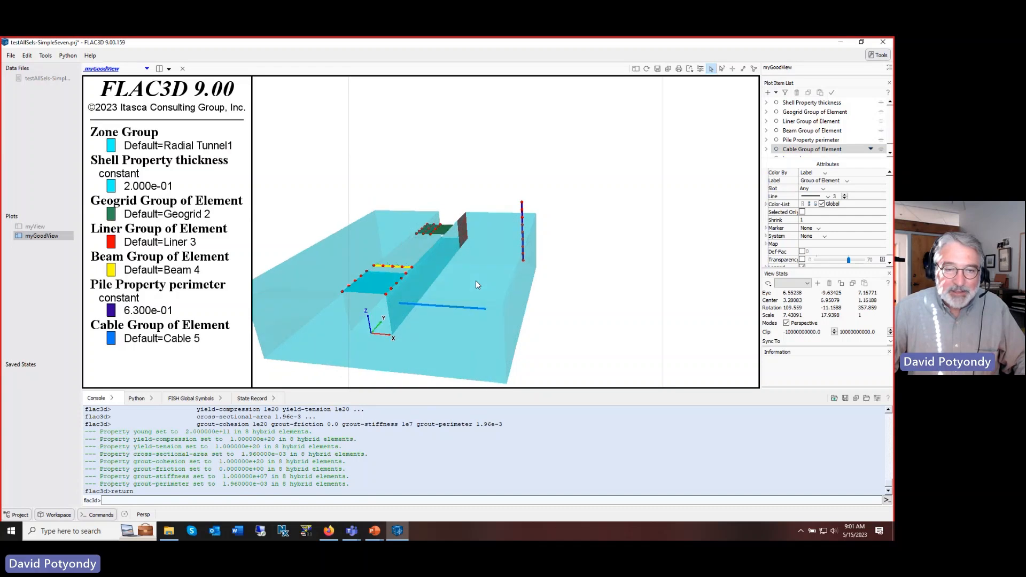
right_drag(476, 280, 450, 325)
click(787, 152)
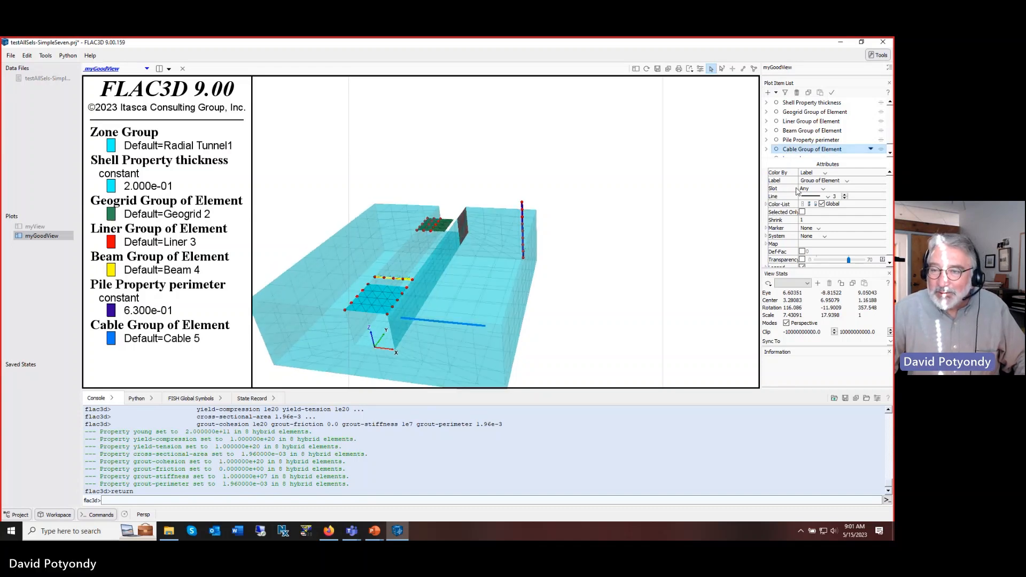
click(811, 228)
click(818, 244)
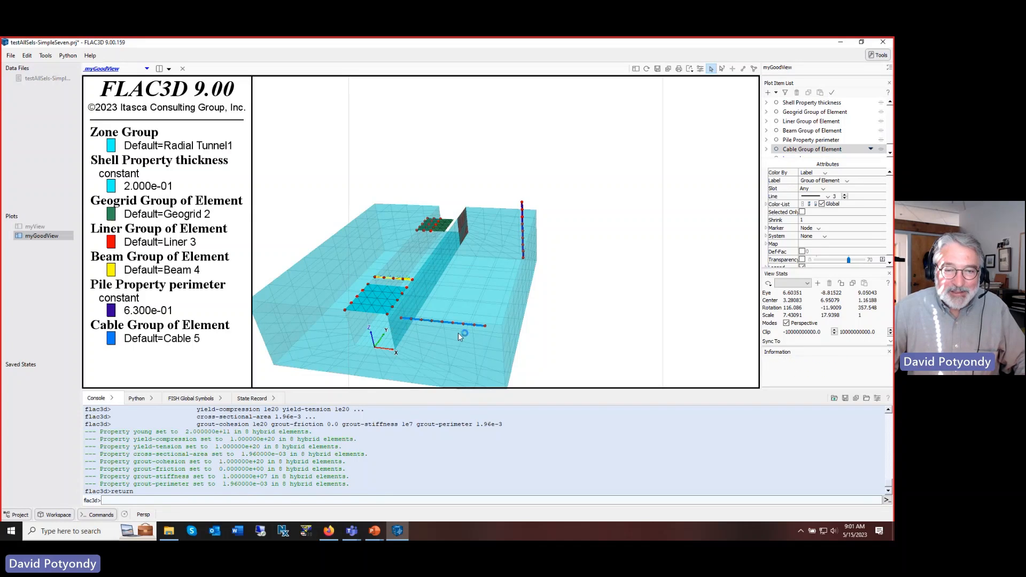
mouse_move(458, 333)
right_down()
mouse_move(498, 324)
mouse_move(465, 323)
right_up()
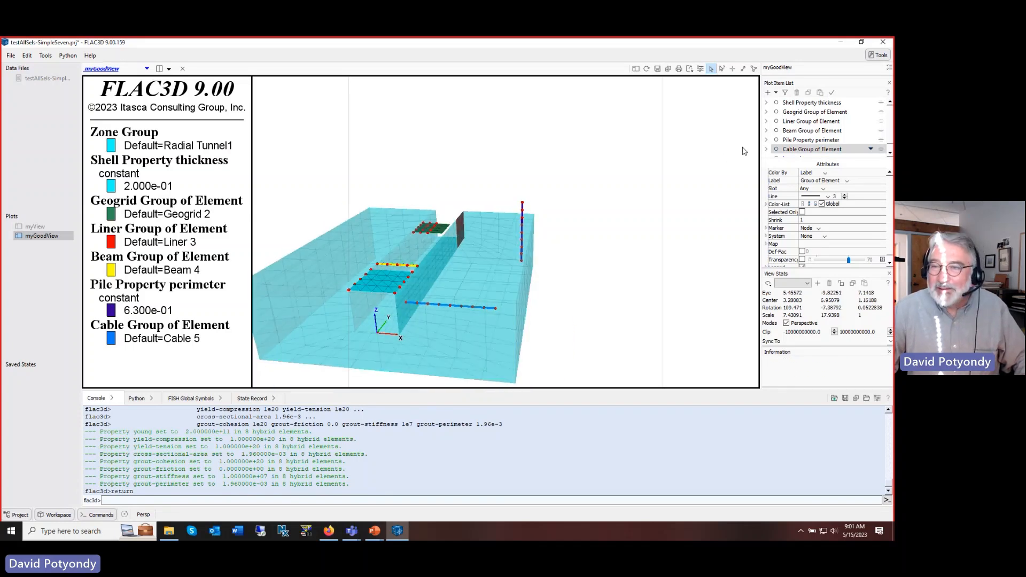
- Add a structural Hybrid item to the plot and set its marker to Node
click(768, 93)
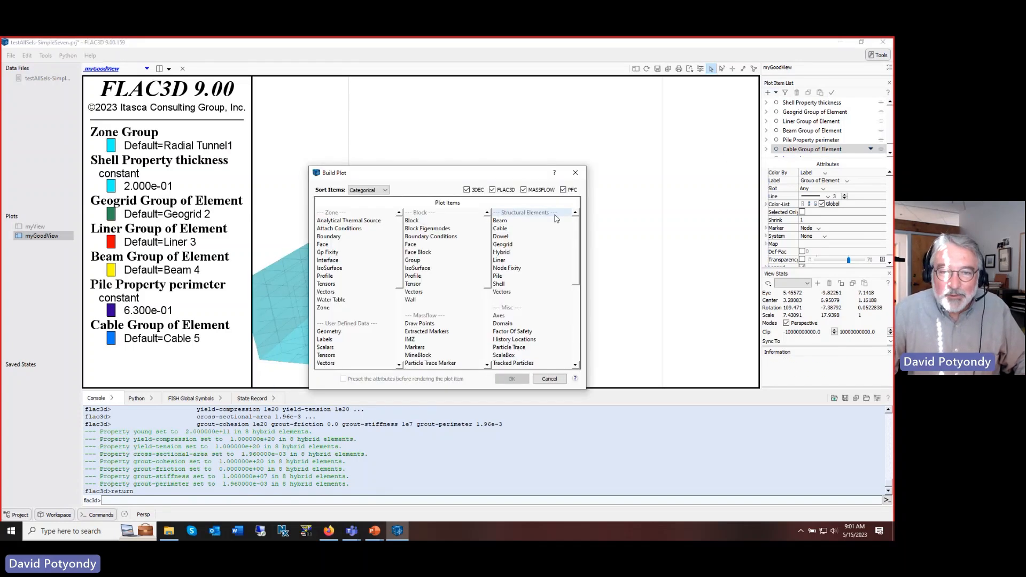
double_click(506, 252)
mouse_move(376, 331)
right_down()
mouse_move(408, 328)
mouse_move(370, 319)
right_up()
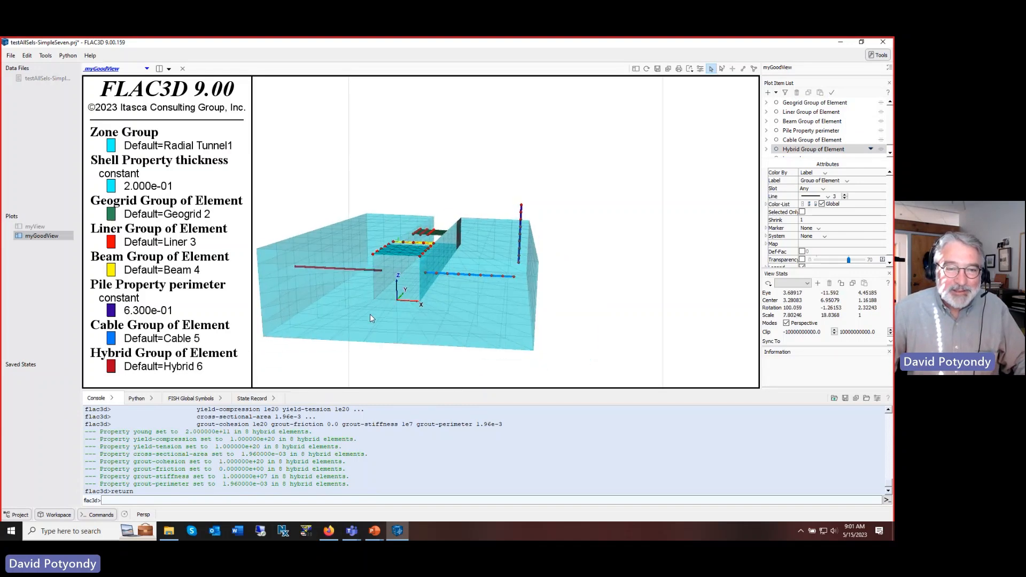
click(791, 150)
click(810, 228)
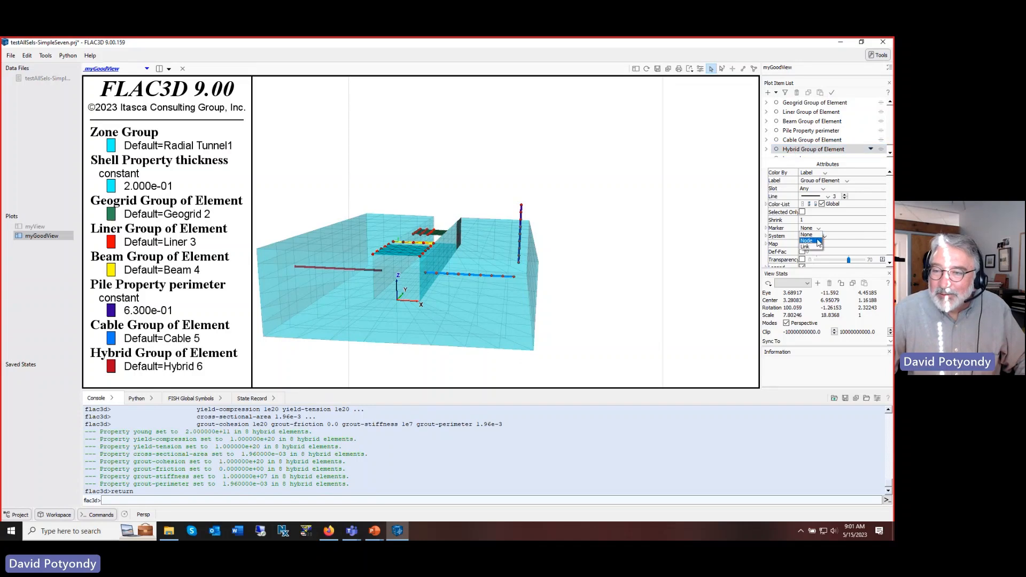
click(818, 243)
right_drag(465, 281, 444, 305)
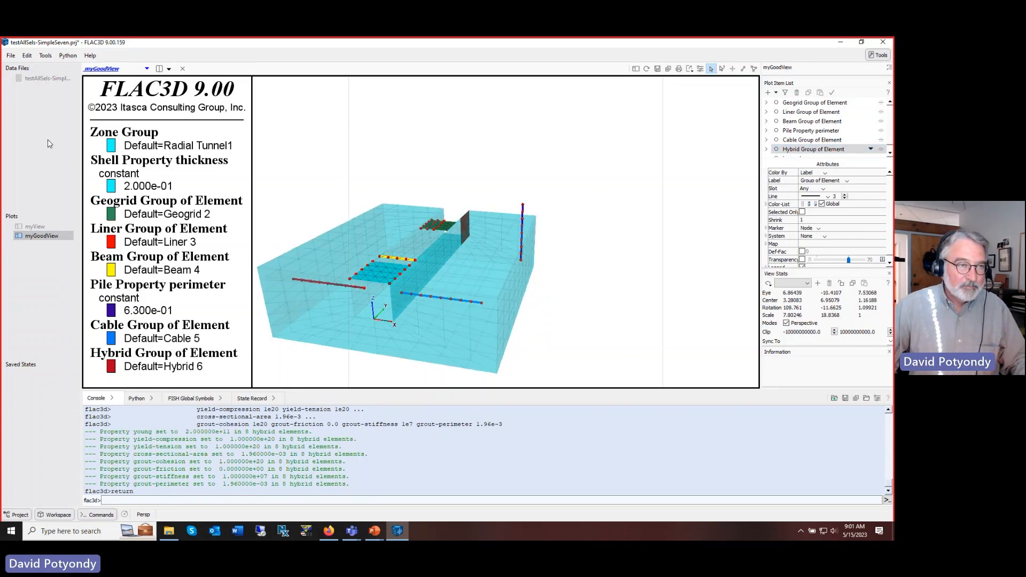
- Reopen the data file and remove the return command and the blank lines before the loading section
double_click(36, 79)
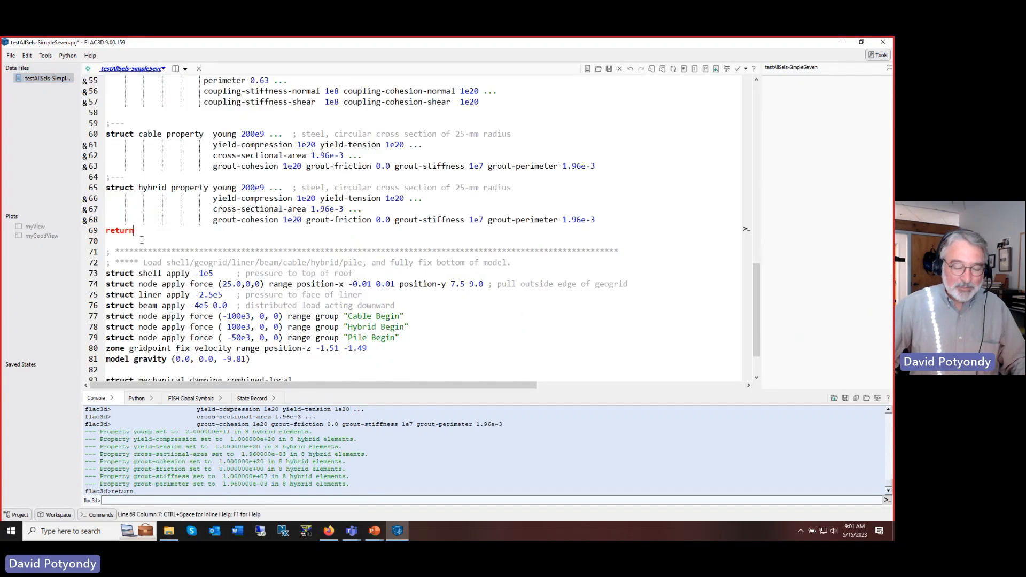
key(BackSpace)
key(BackSpace)
key(BackSpace)
key(BackSpace)
key(BackSpace)
key(BackSpace)
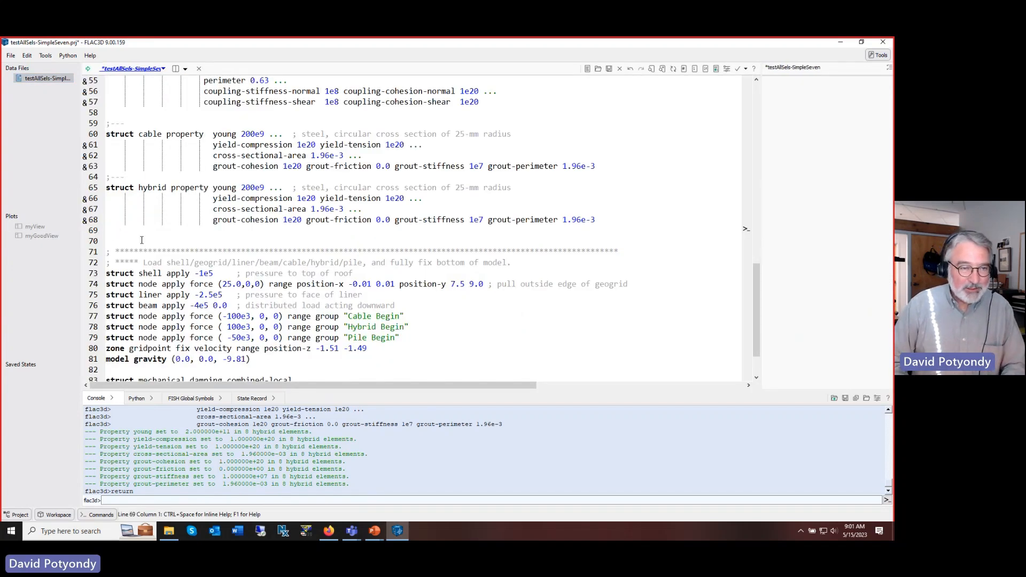
key(Down)
key(Down)
key(BackSpace)
key(BackSpace)
key(Down)
key(Down)
key(Down)
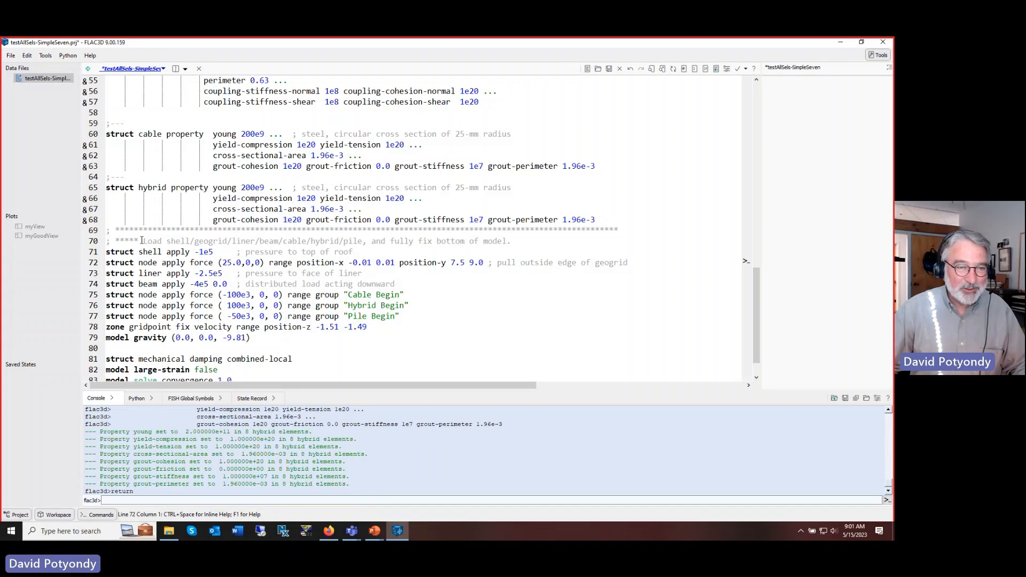
- Set the marker of the geogrid item in the myGoodView plot to Node
click(215, 252)
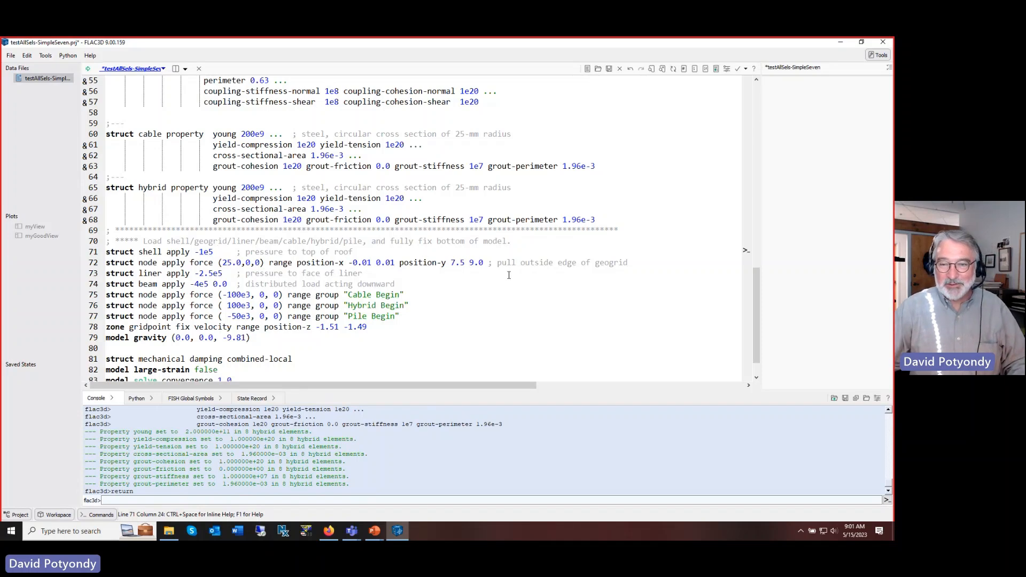
click(629, 262)
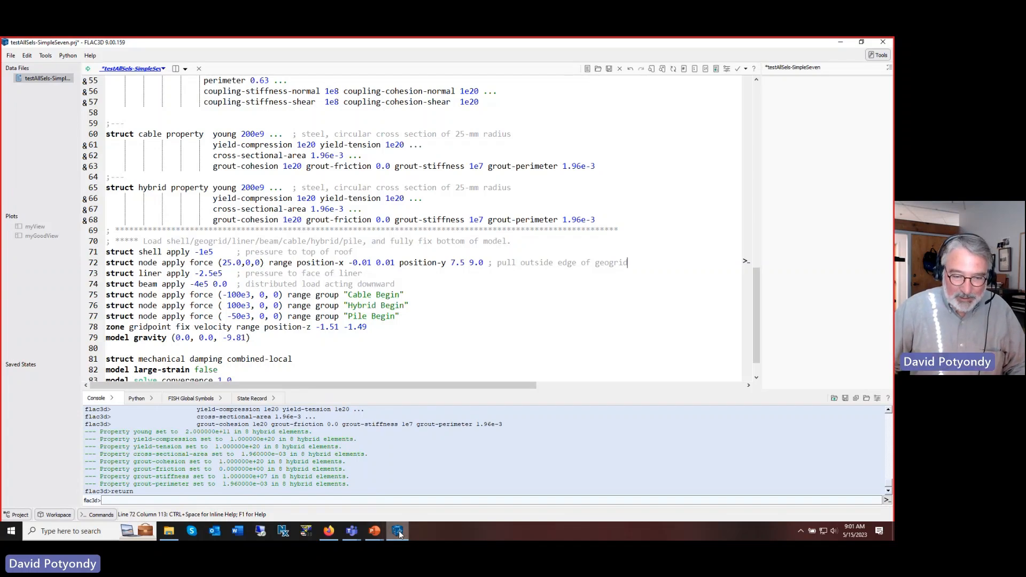
mouse_move(400, 534)
double_click(42, 236)
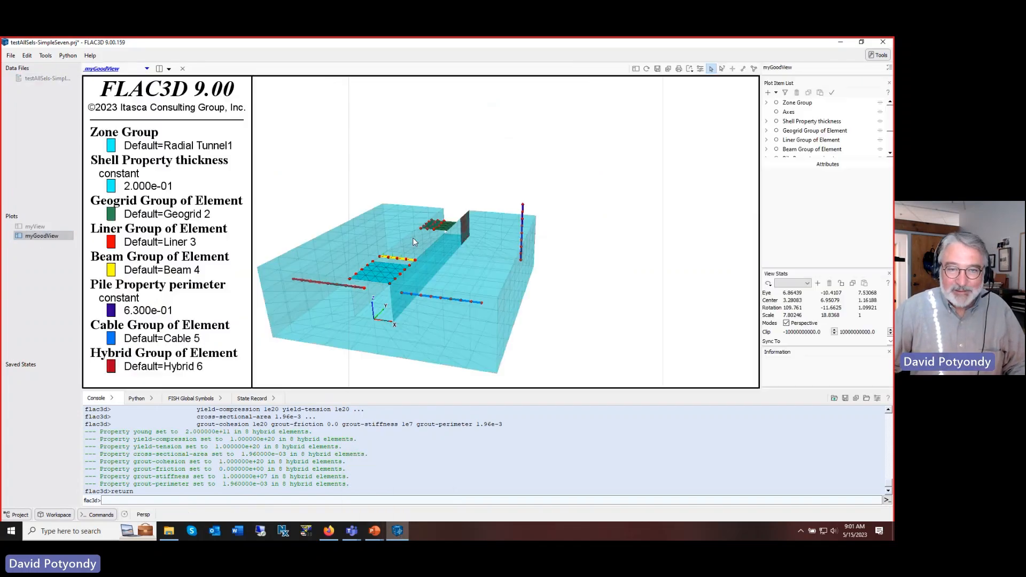
scroll(463, 241, up, 10)
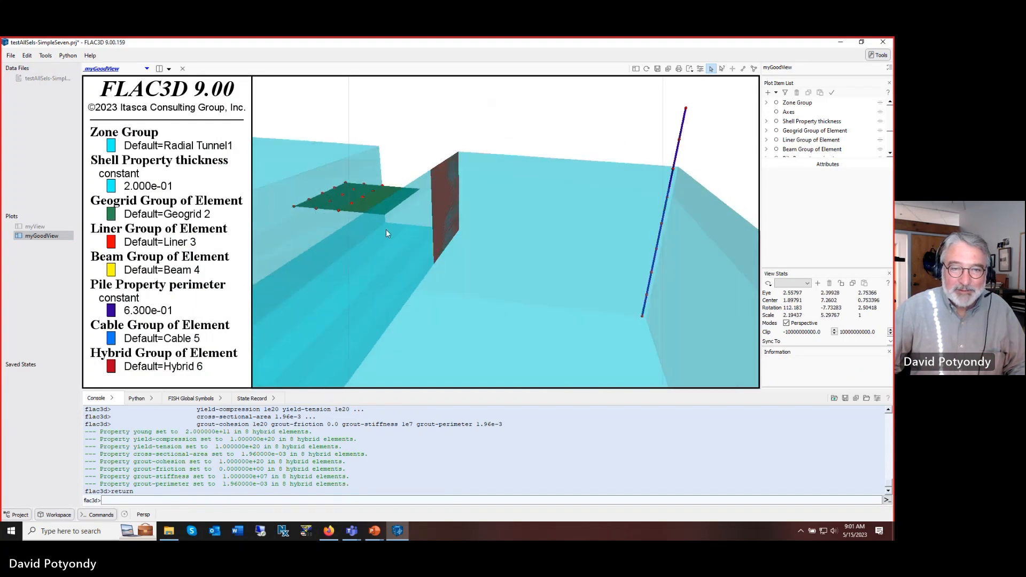
click(792, 134)
click(816, 228)
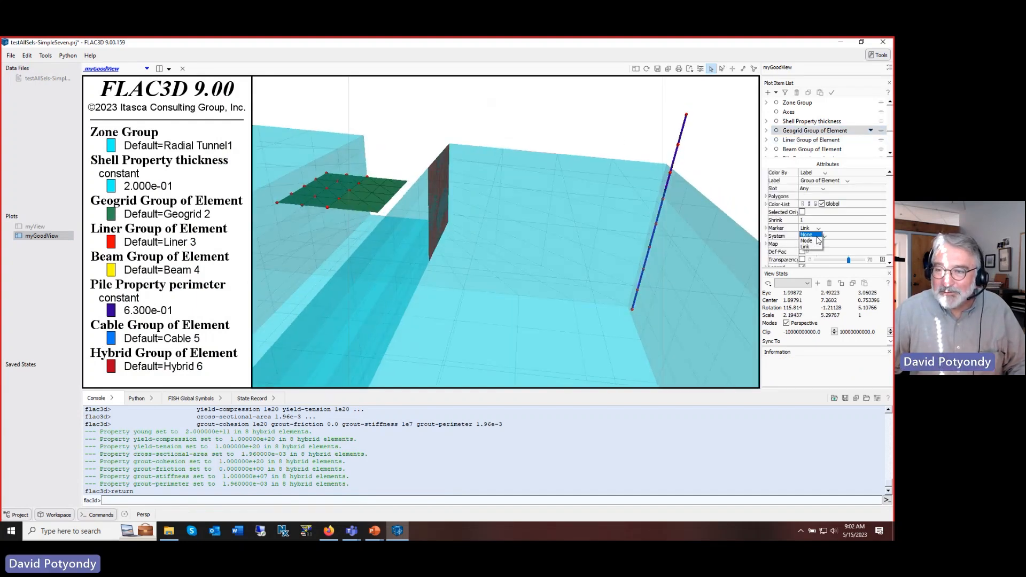
click(810, 240)
drag(326, 215, 334, 224)
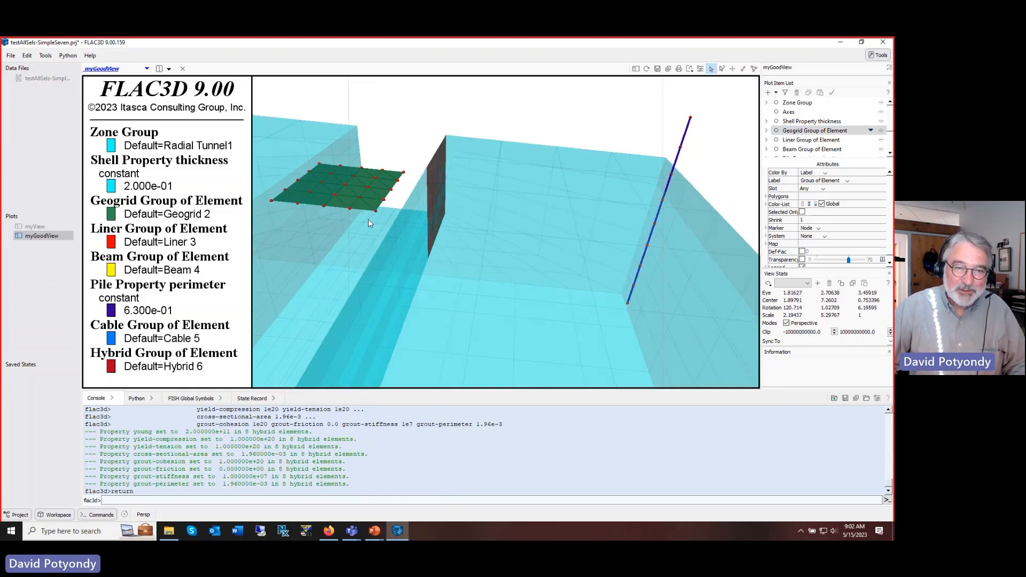
- Inspect the geogrid within the full model and review the loading, fixity, gravity, damping and large-strain commands in the data file
scroll(366, 223, down, 5)
drag(361, 223, 386, 277)
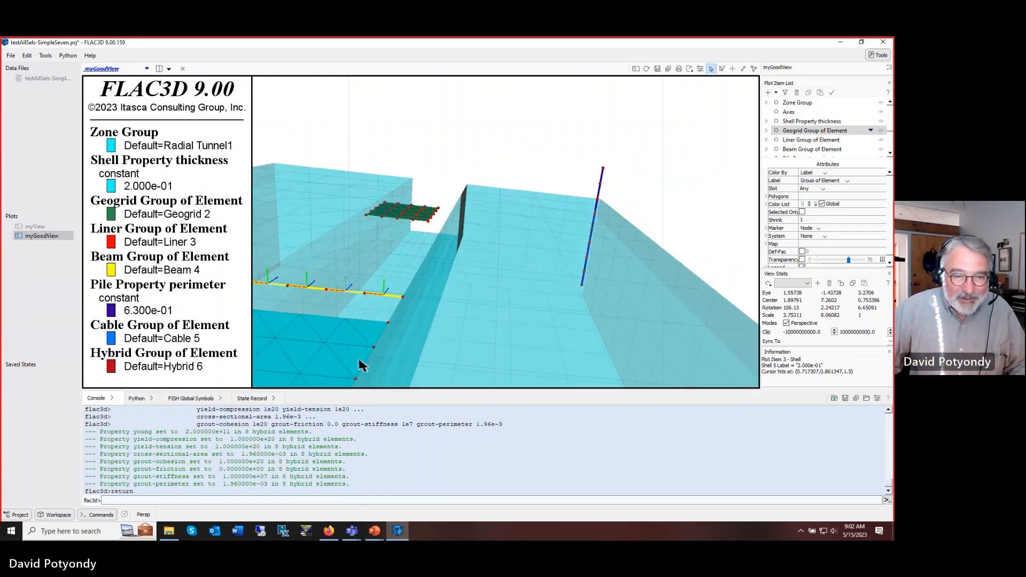
scroll(355, 359, down, 5)
middle_drag(359, 346, 408, 252)
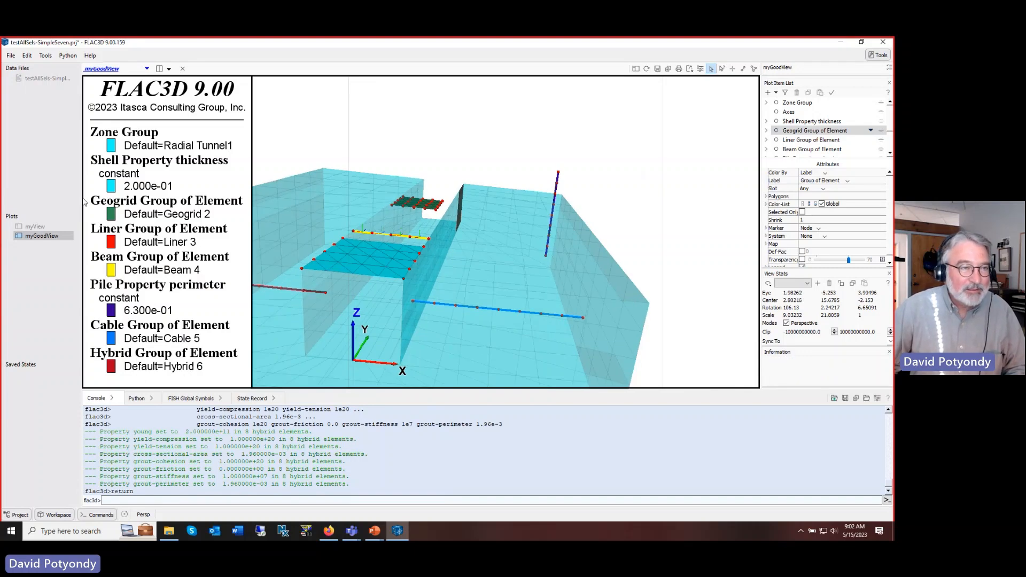
click(33, 79)
double_click(33, 78)
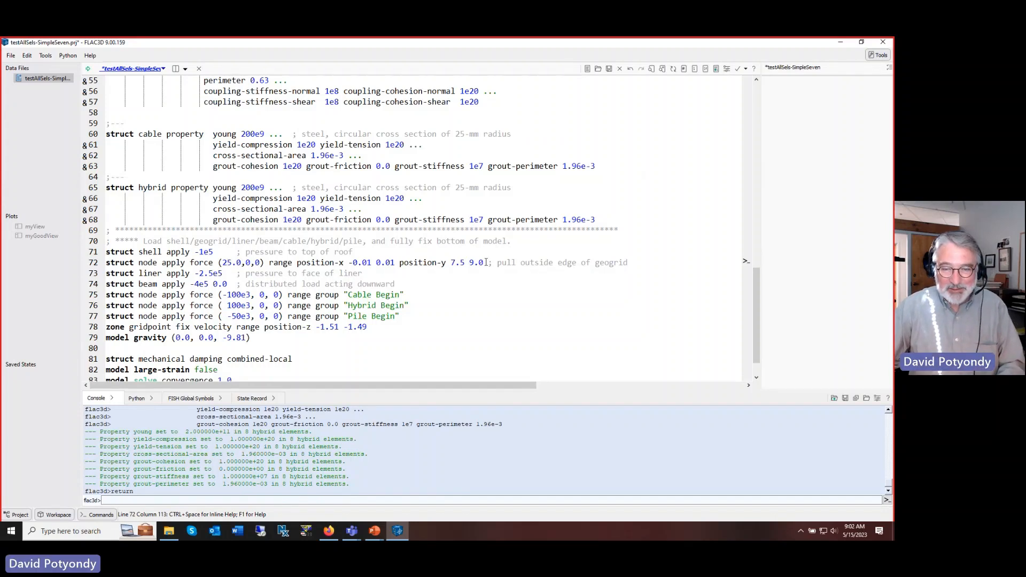
key(Down)
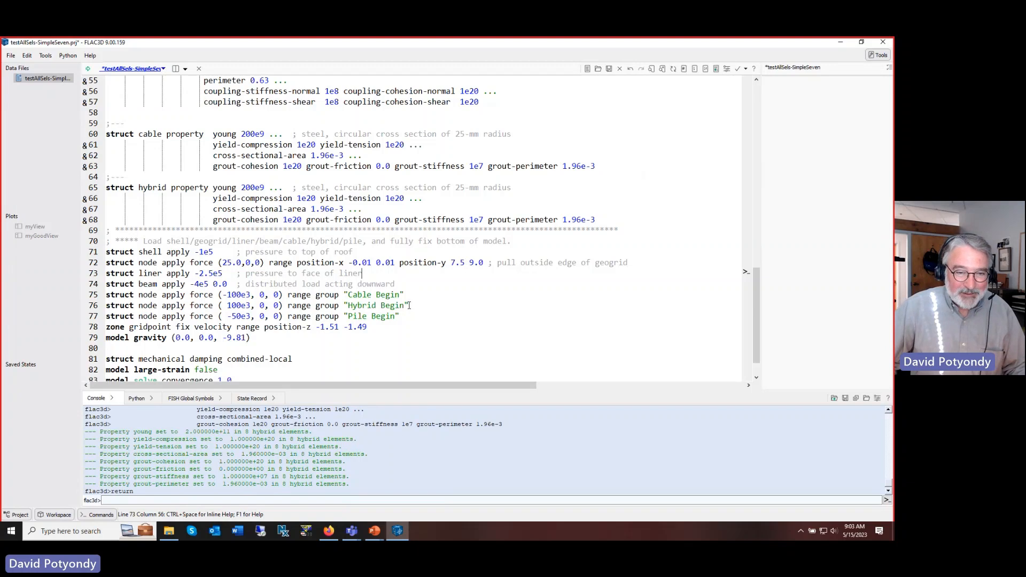
click(251, 338)
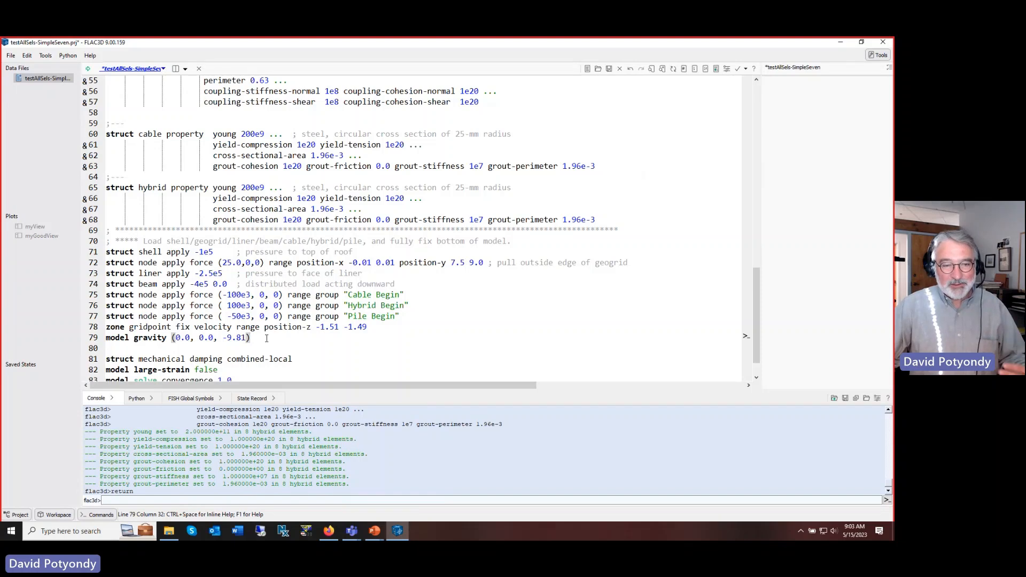
scroll(266, 338, down, 1)
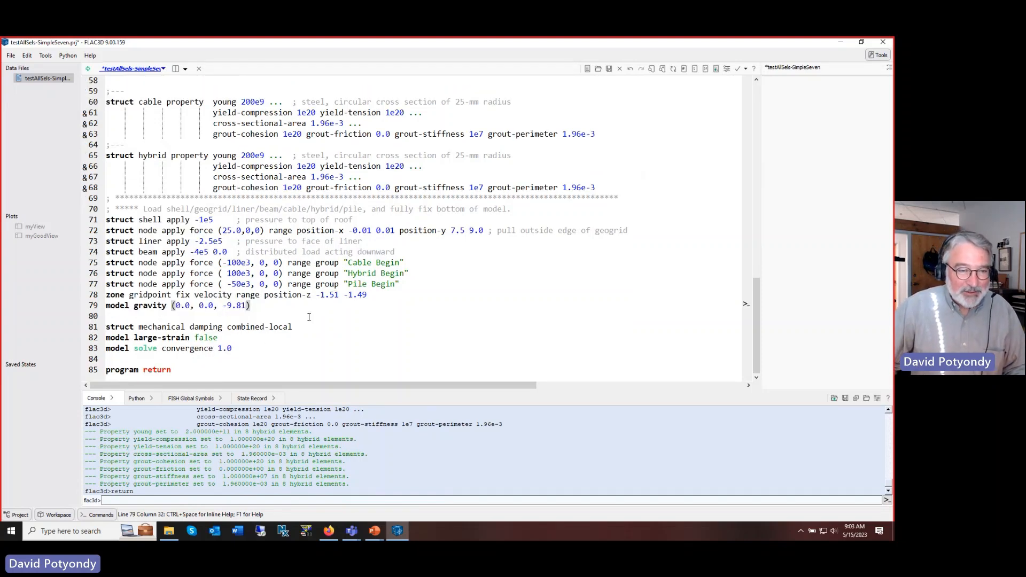
click(228, 326)
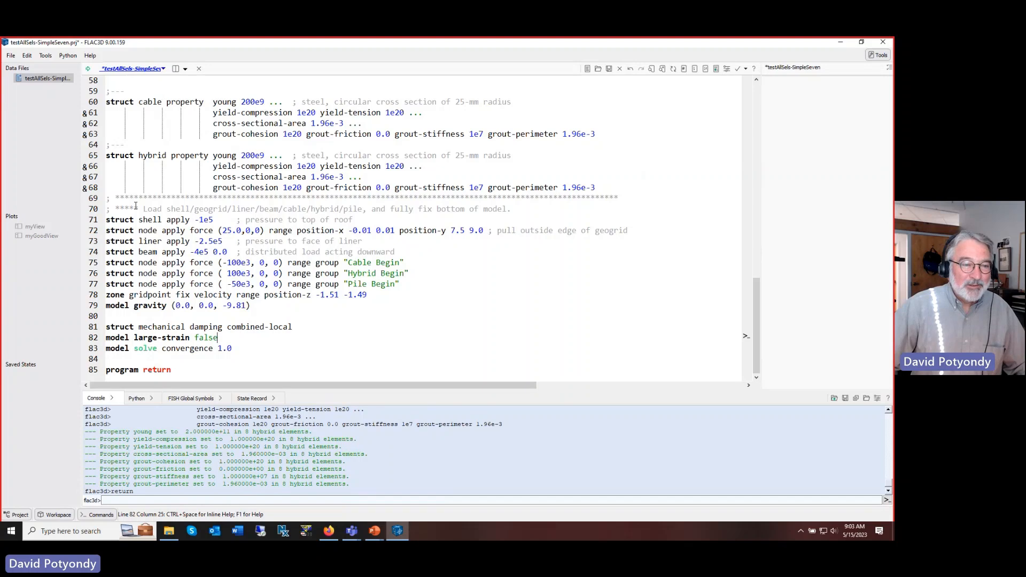
- Insert a pause command before the model solve line and run the data file
click(106, 349)
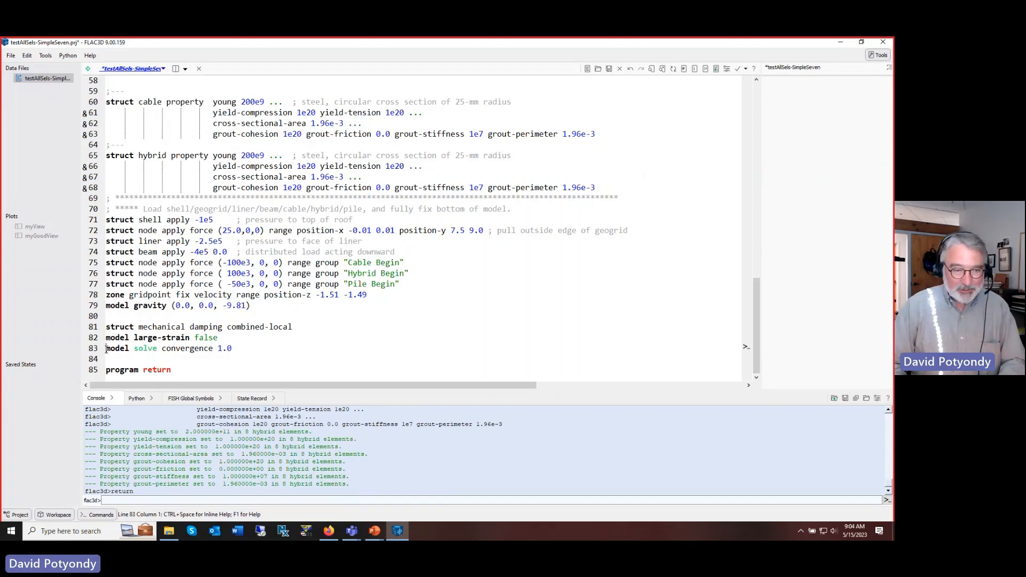
key(Return)
key(Return)
key(Up)
text(pause)
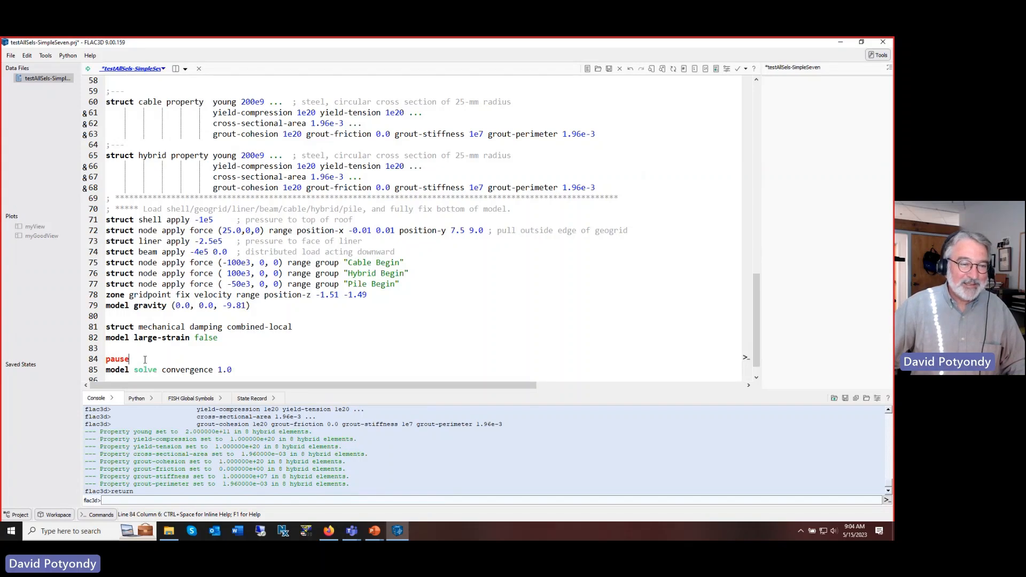
scroll(144, 359, down, 1)
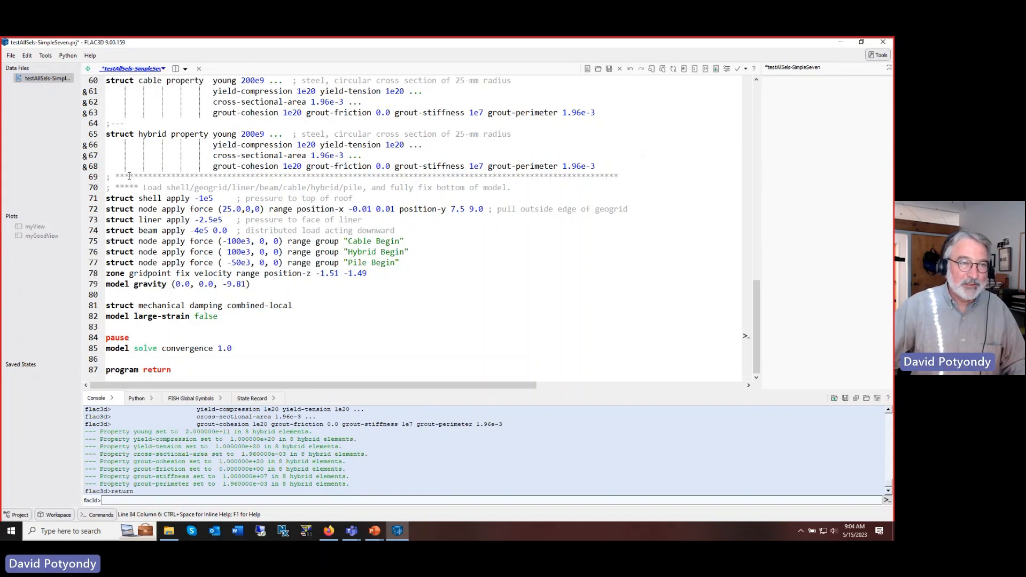
key(ctrl+shift+e)
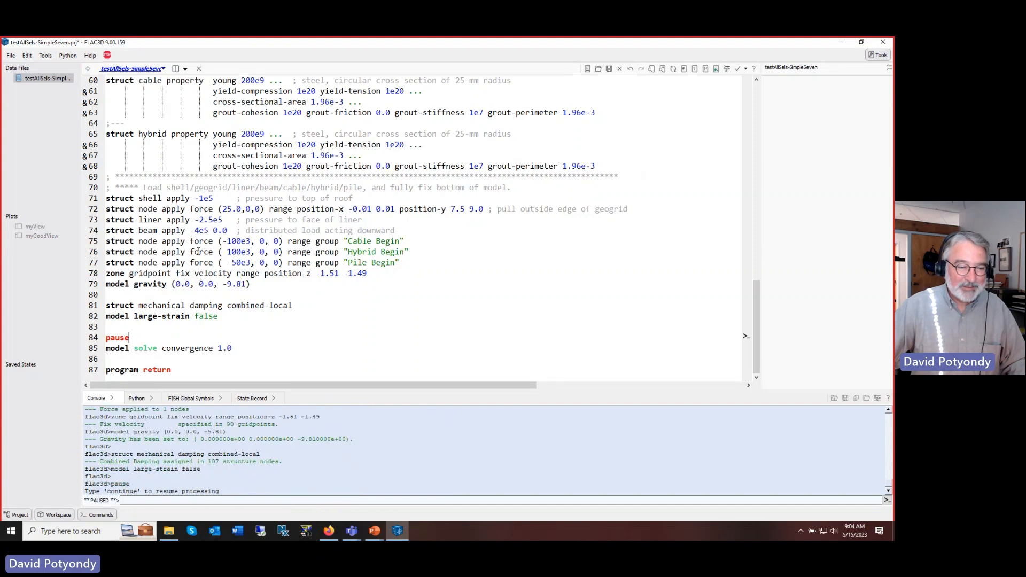
- Show the myGoodView plot and enter continue at the paused console prompt without executing it
double_click(42, 235)
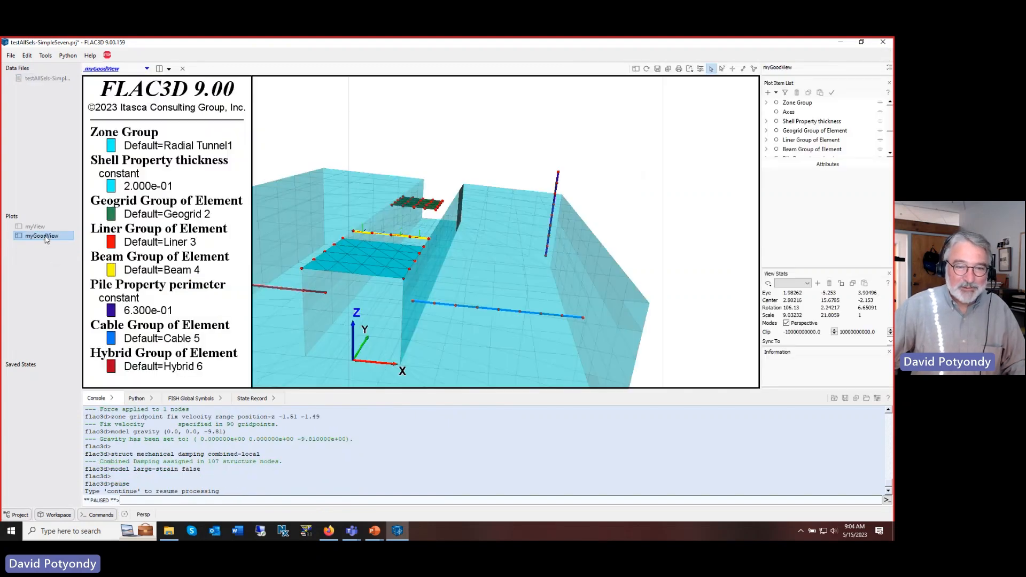
scroll(468, 335, down, 3)
scroll(468, 336, up, 2)
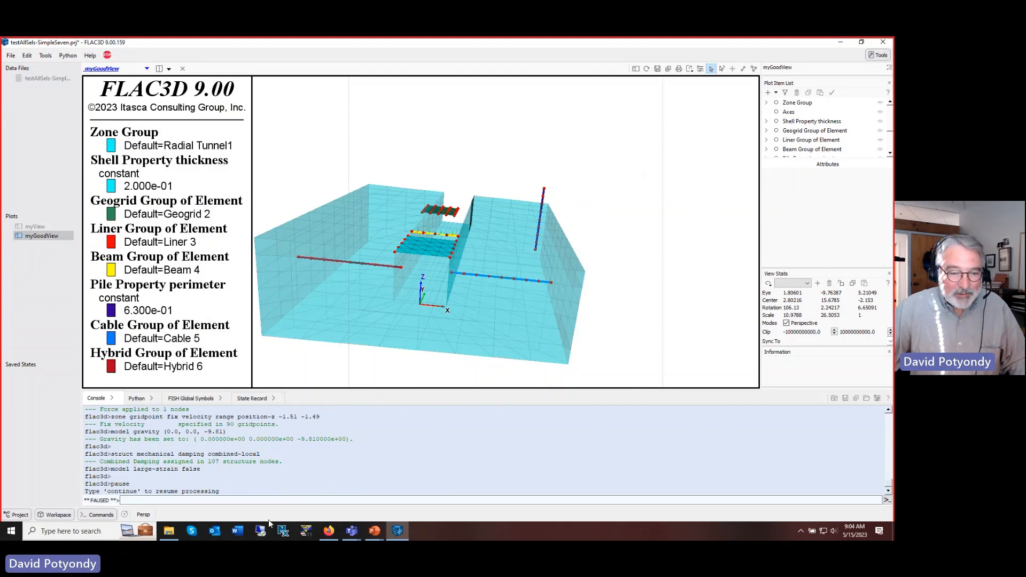
click(270, 501)
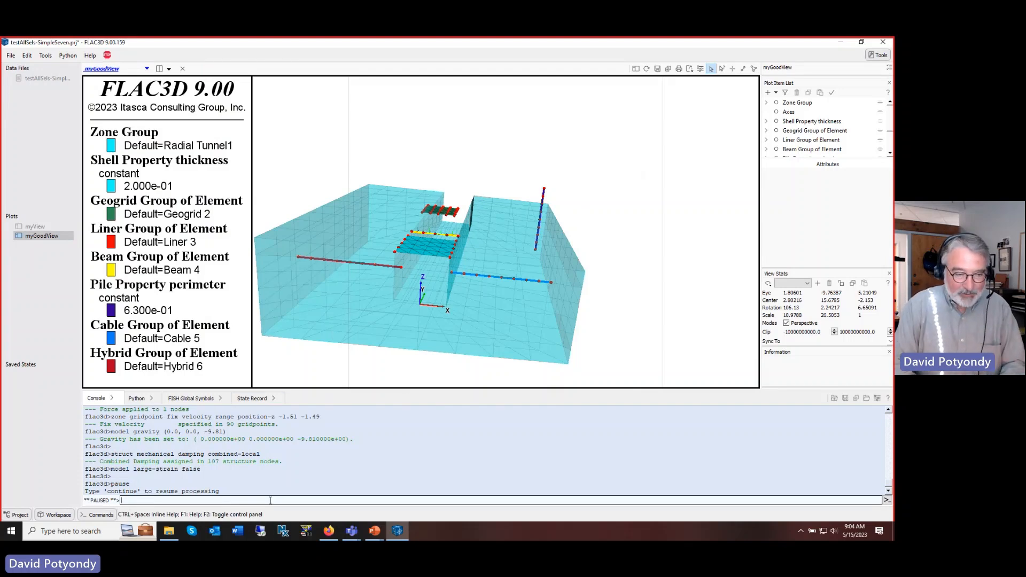
text(contin)
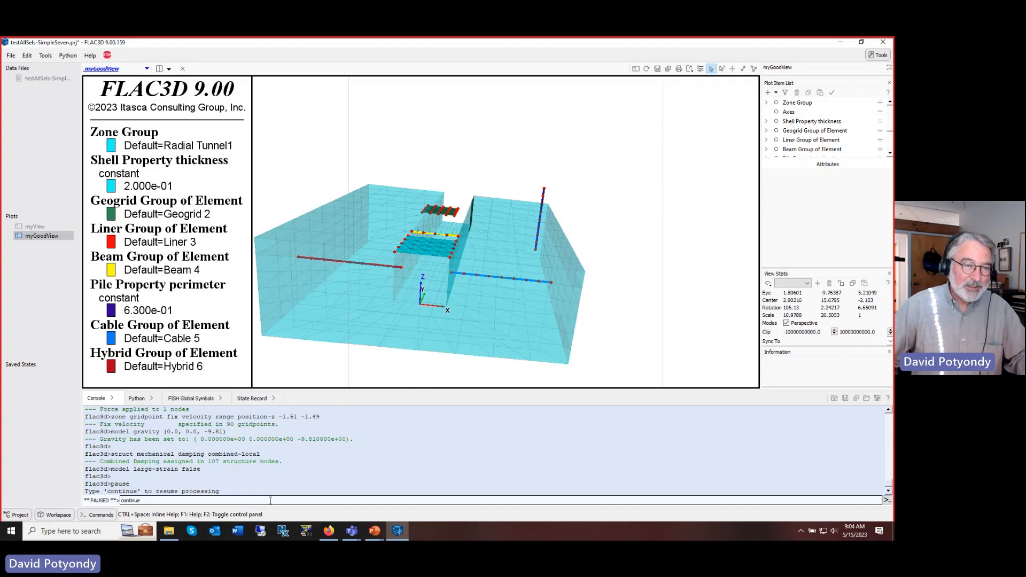
text(ue)
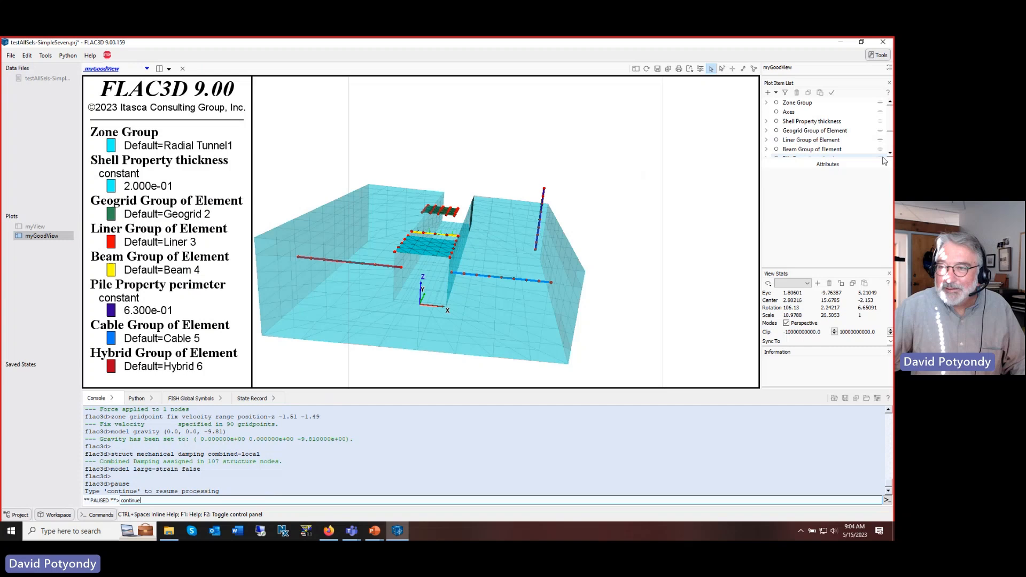
- Turn on the Step entry in the legend of the myGoodView plot
scroll(876, 155, down, 2)
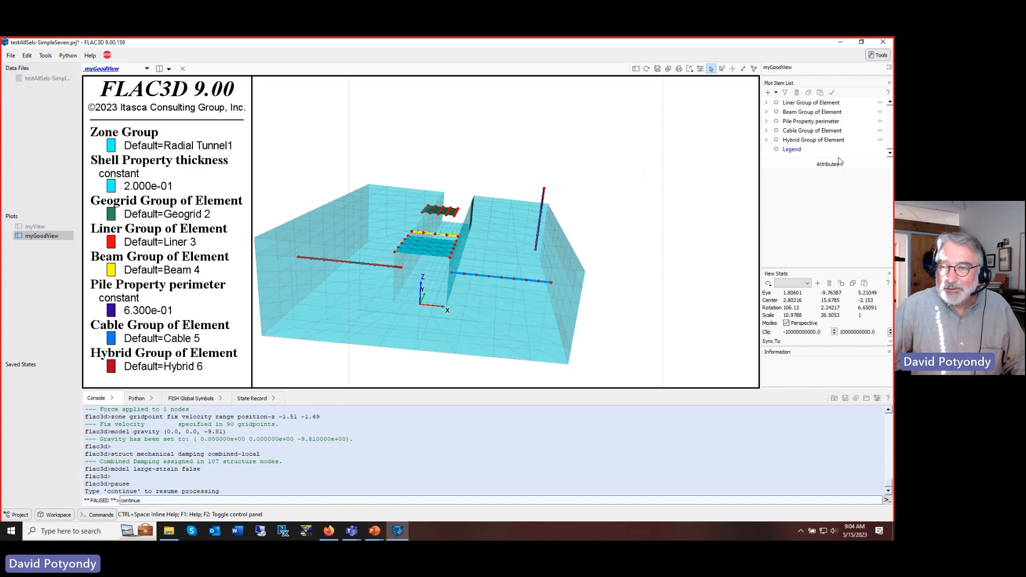
click(791, 150)
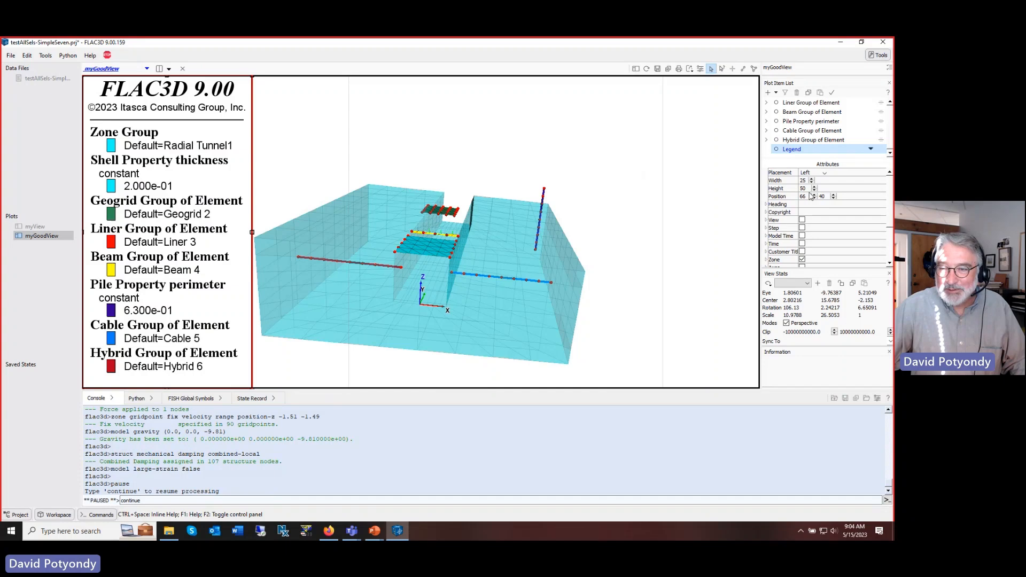
click(802, 228)
click(802, 228)
click(802, 228)
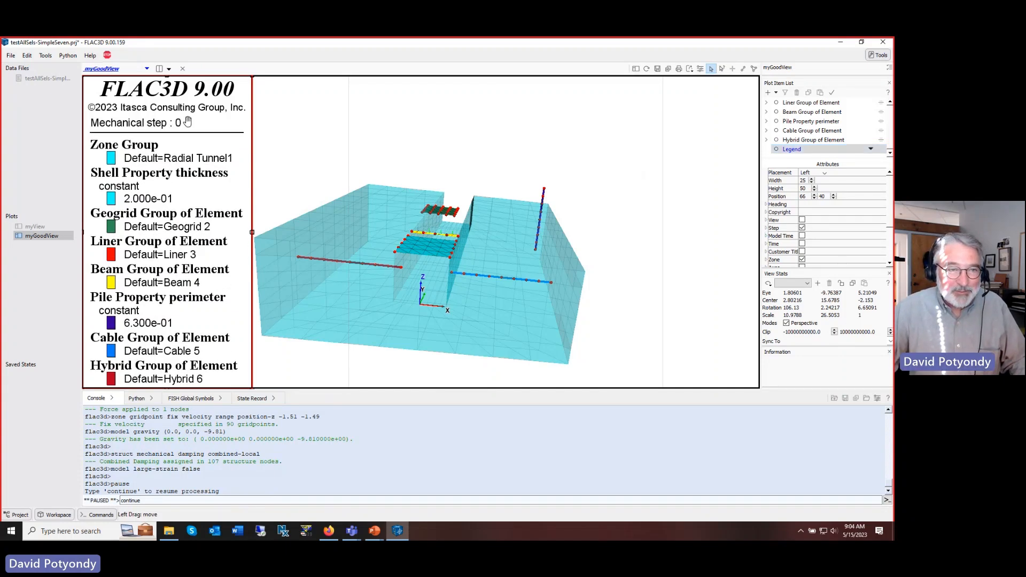
click(802, 228)
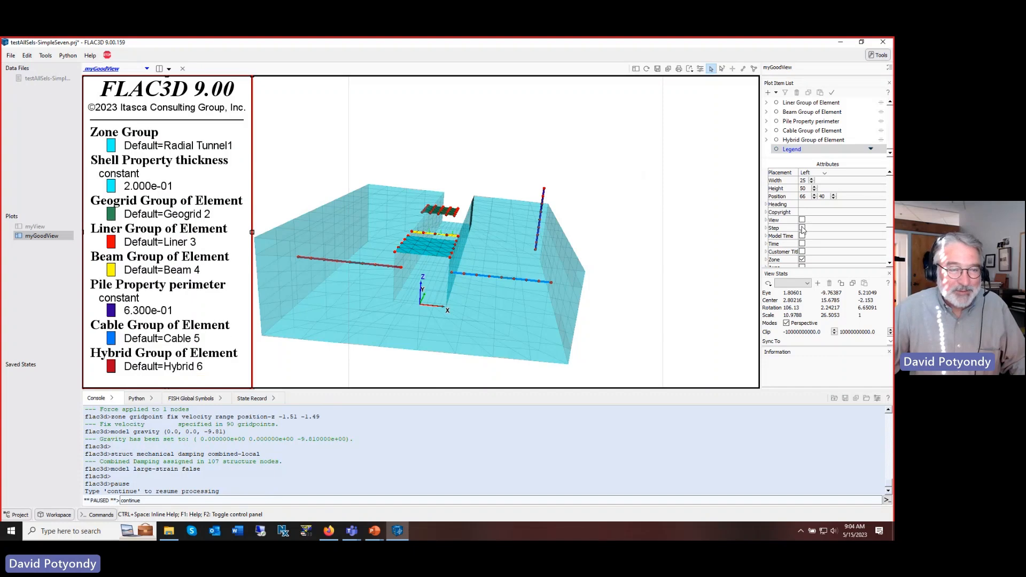
click(802, 228)
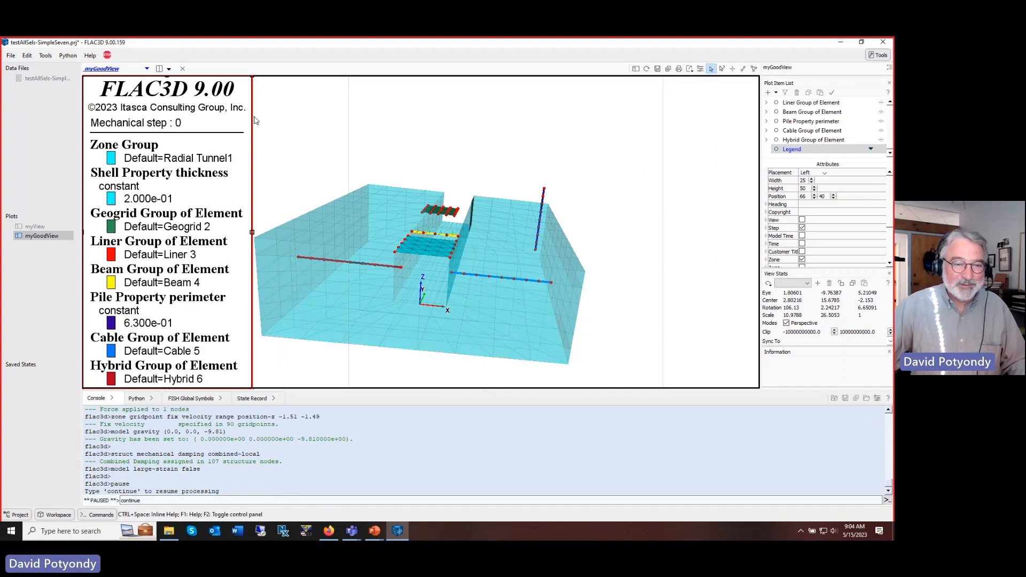
- Execute the continue command to resume the paused run and solve the model
click(294, 500)
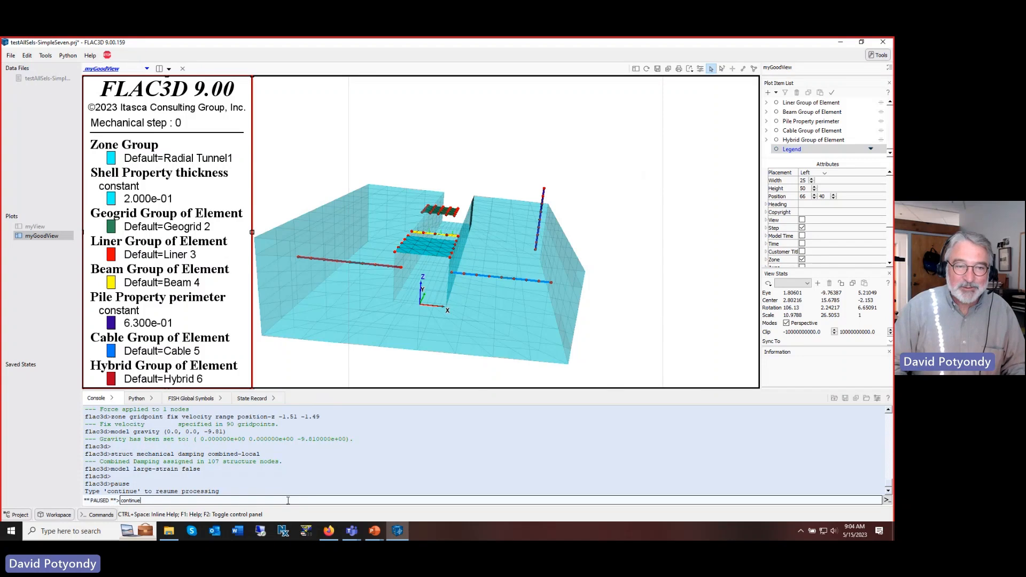
key(Return)
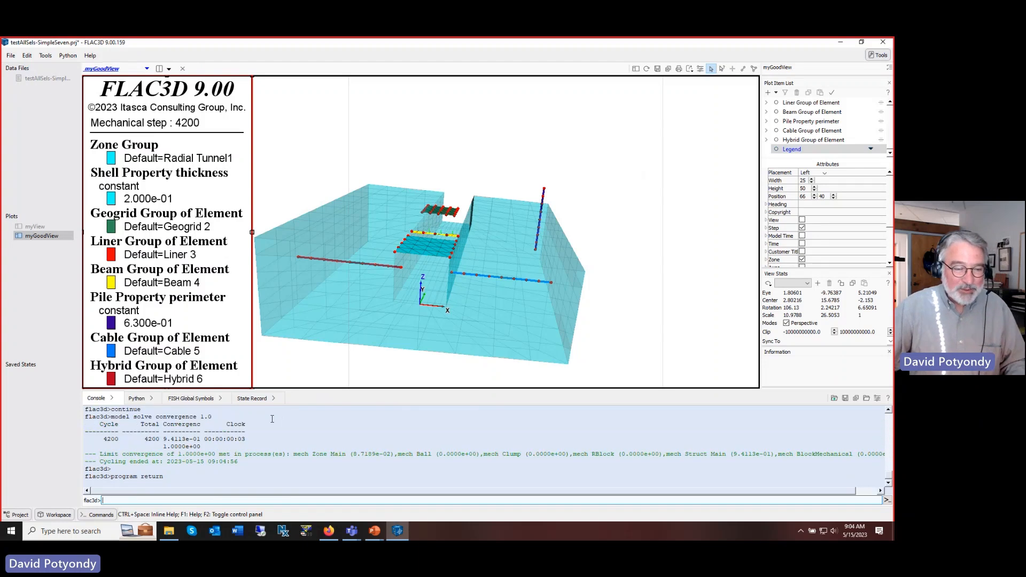
scroll(497, 290, up, 4)
mouse_move(497, 290)
right_down()
mouse_move(486, 291)
mouse_move(512, 290)
mouse_move(502, 294)
right_up()
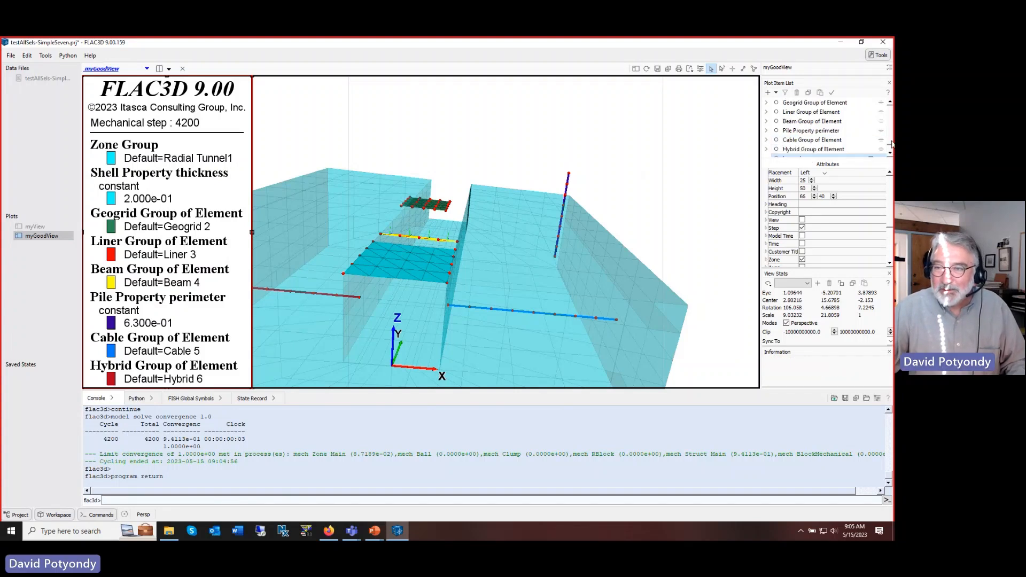
- Color the shell plot item by Contour instead of by label
scroll(833, 128, up, 2)
click(820, 113)
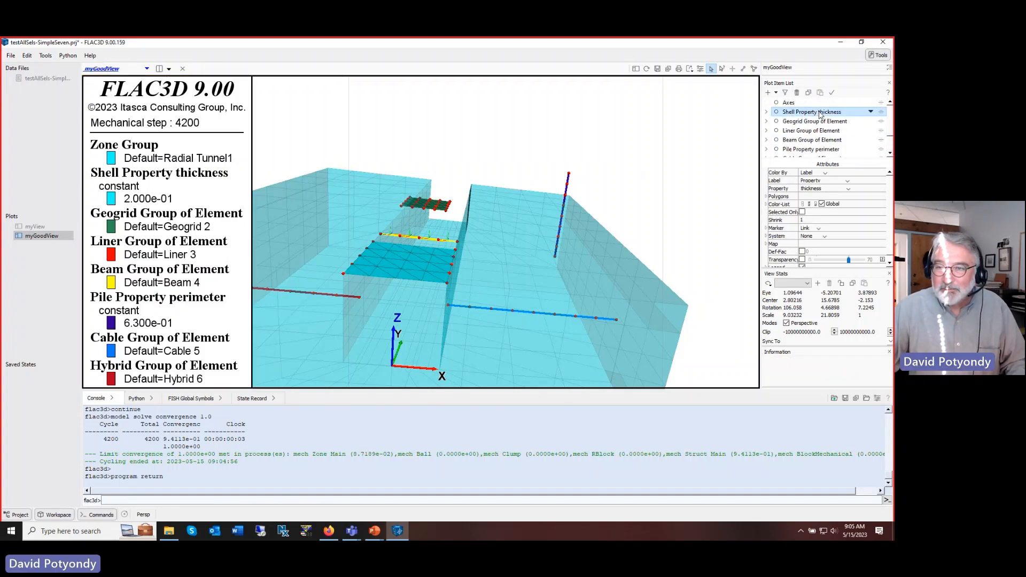
click(825, 174)
click(822, 187)
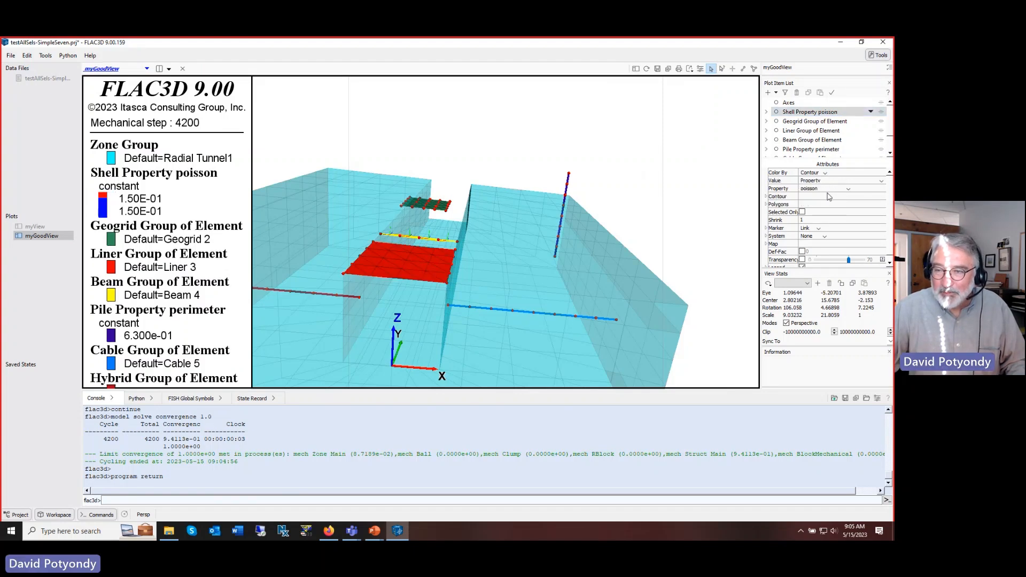
- Contour the shell plot item by Displacement of Node with the Magnitude component
click(766, 197)
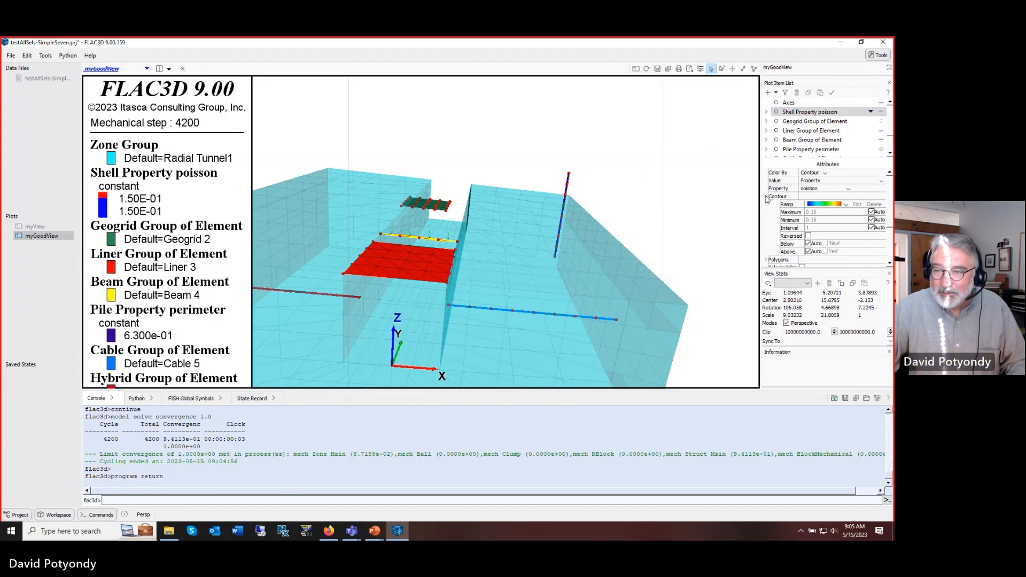
click(766, 197)
click(880, 182)
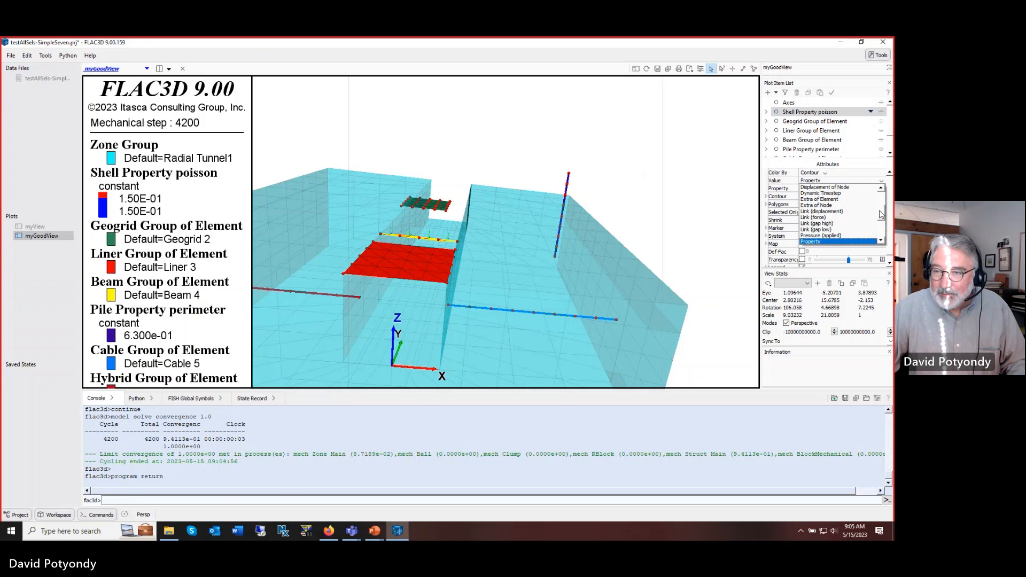
mouse_move(882, 214)
mouse_down()
mouse_move(882, 227)
mouse_move(882, 209)
mouse_up()
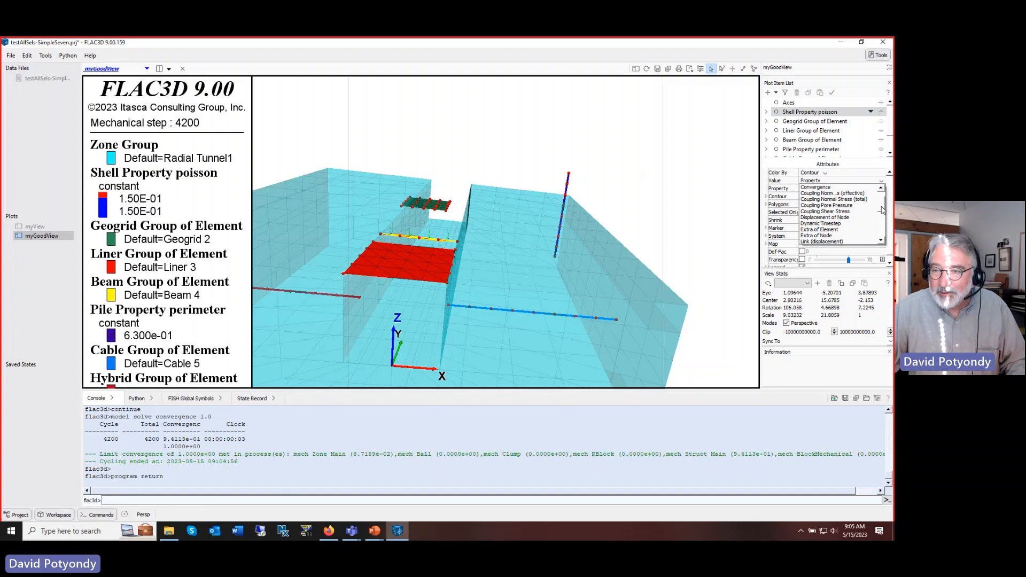
click(833, 218)
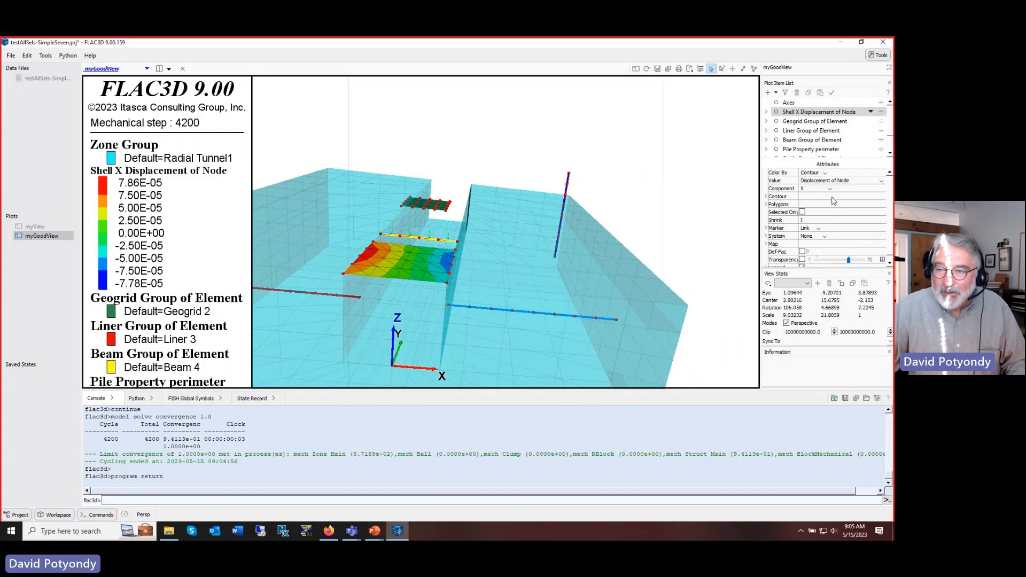
click(830, 190)
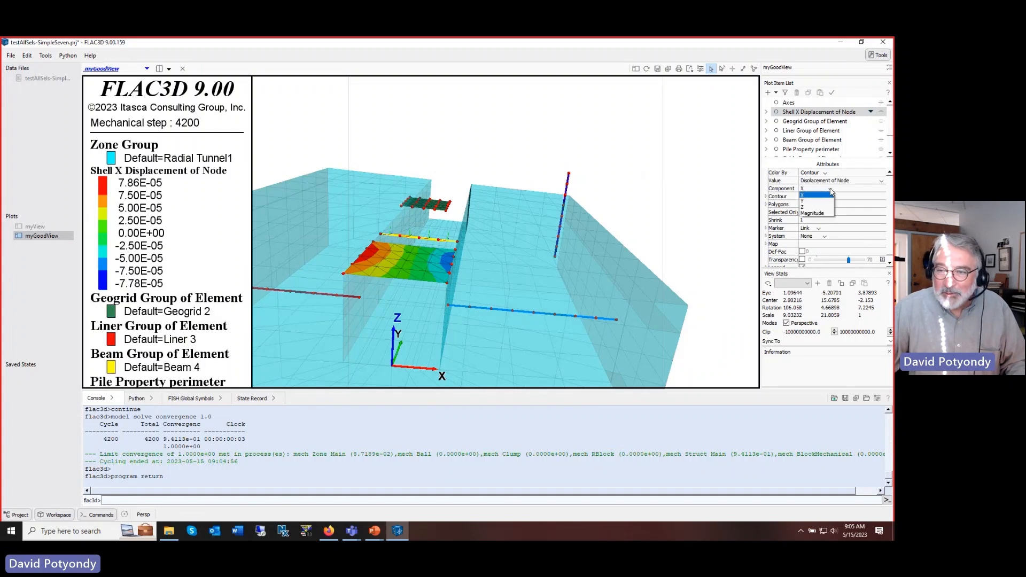
click(813, 213)
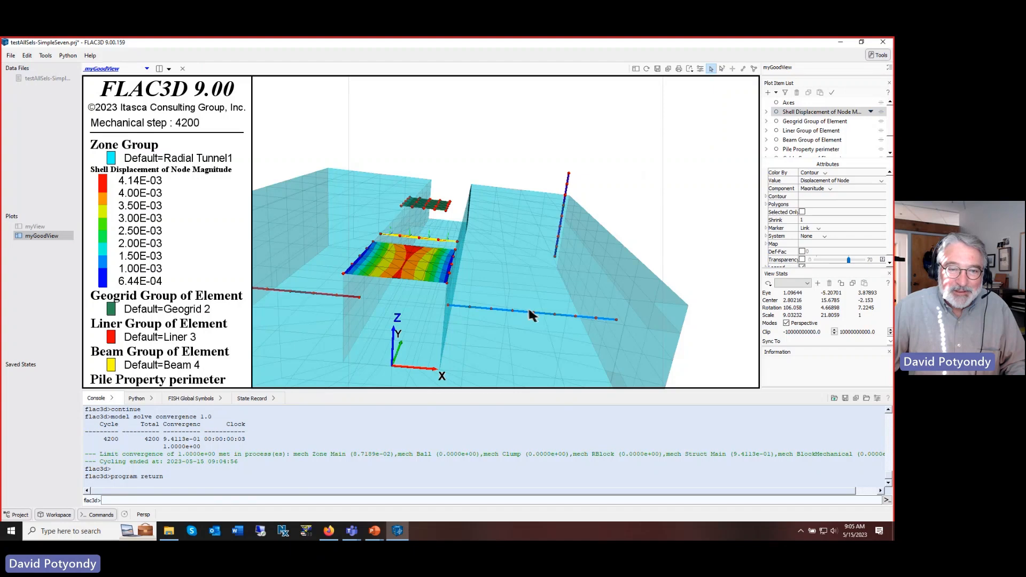
- Examine the displacement magnitude contours on the shell from closer range and different angles
right_drag(529, 309, 521, 315)
scroll(518, 313, down, 2)
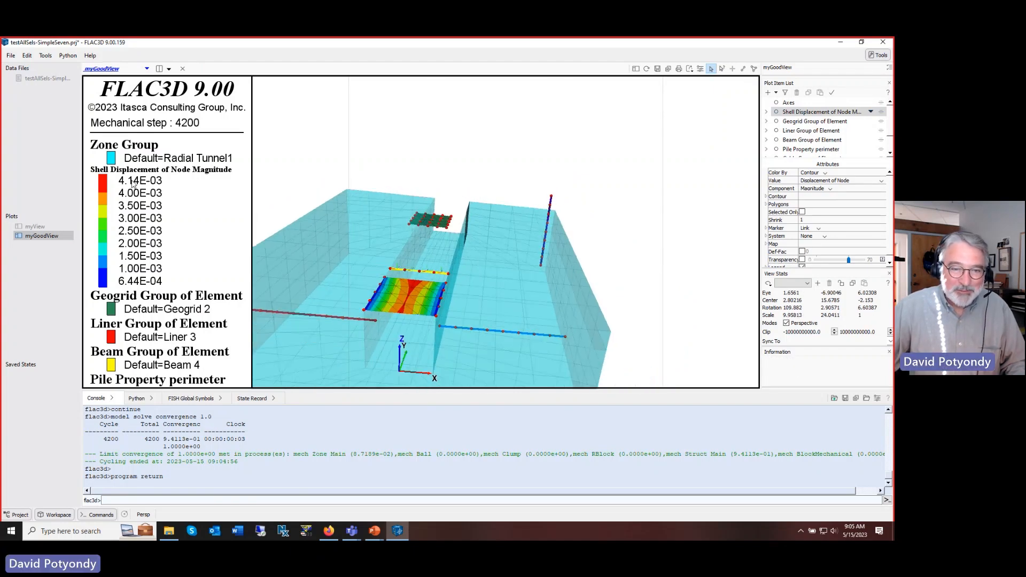
mouse_move(410, 303)
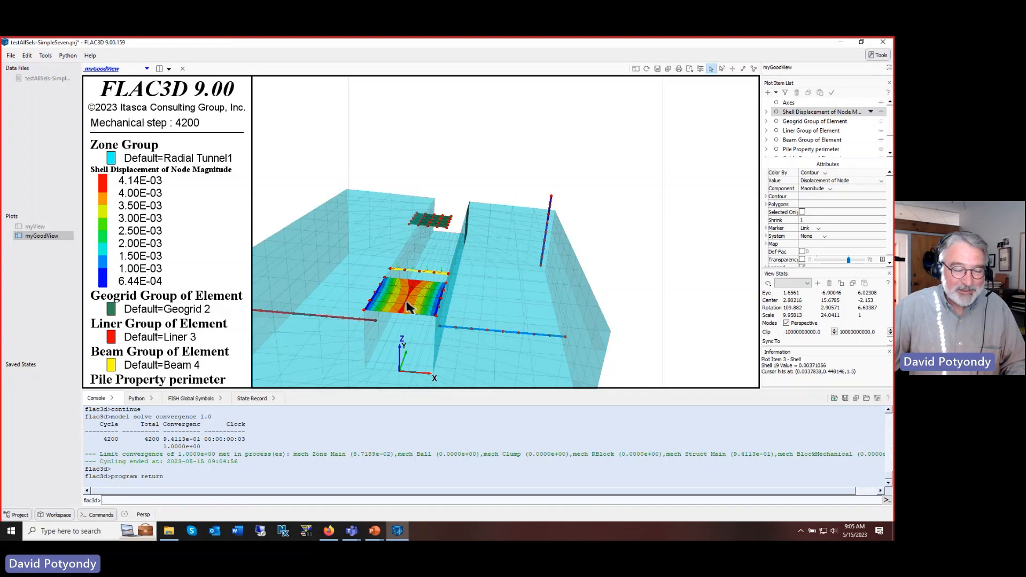
scroll(388, 325, up, 1)
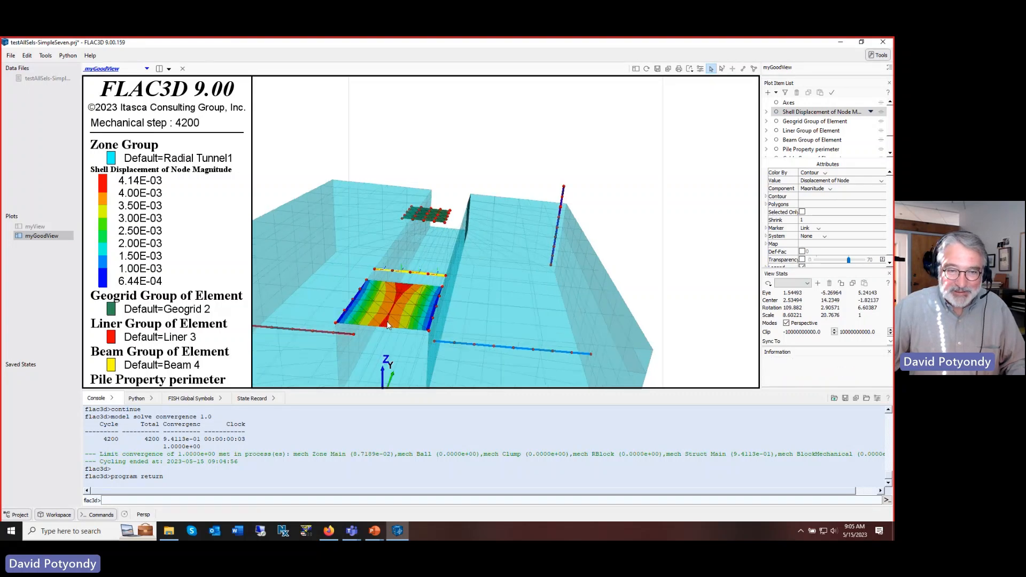
scroll(388, 324, up, 3)
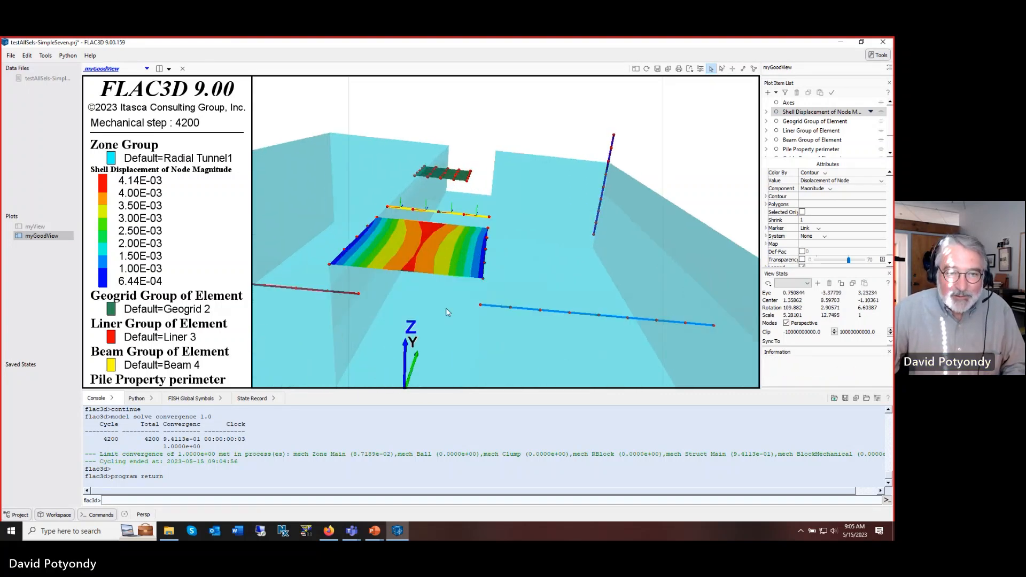
scroll(446, 307, up, 3)
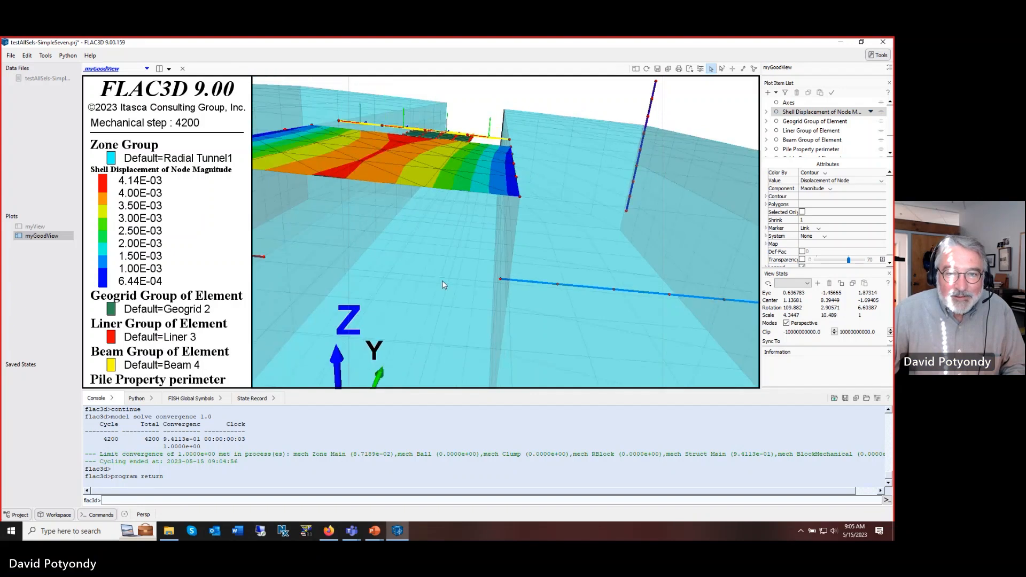
scroll(443, 281, down, 1)
middle_drag(443, 273, 476, 283)
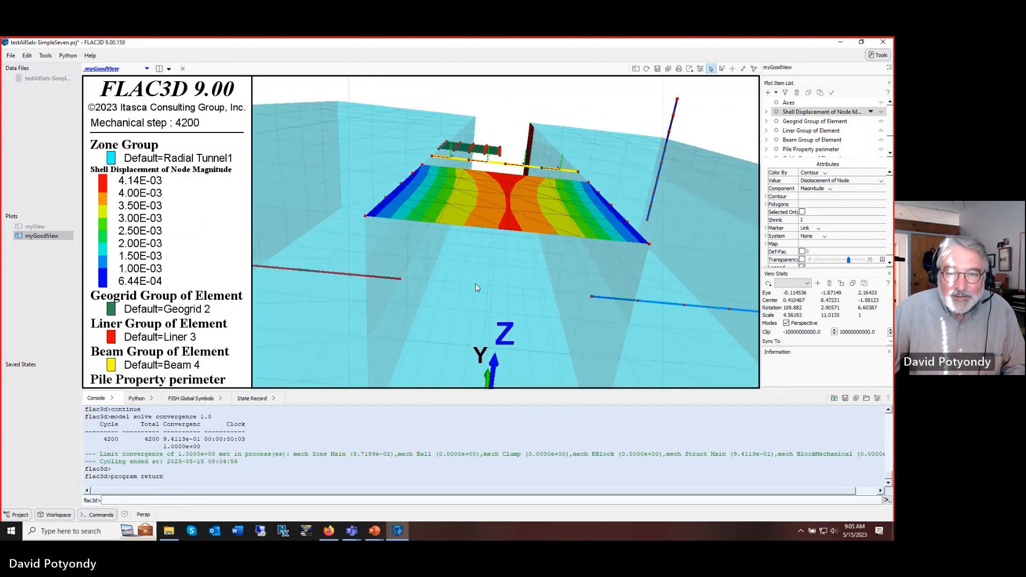
right_drag(500, 287, 471, 261)
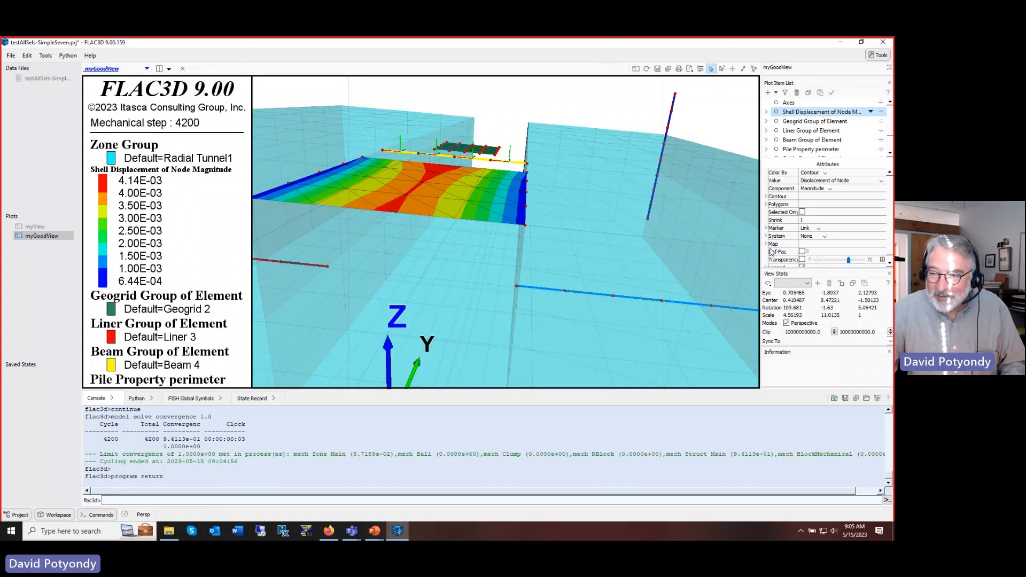
- Turn on the deformation factor of the shell plot item and set it to 25
click(802, 251)
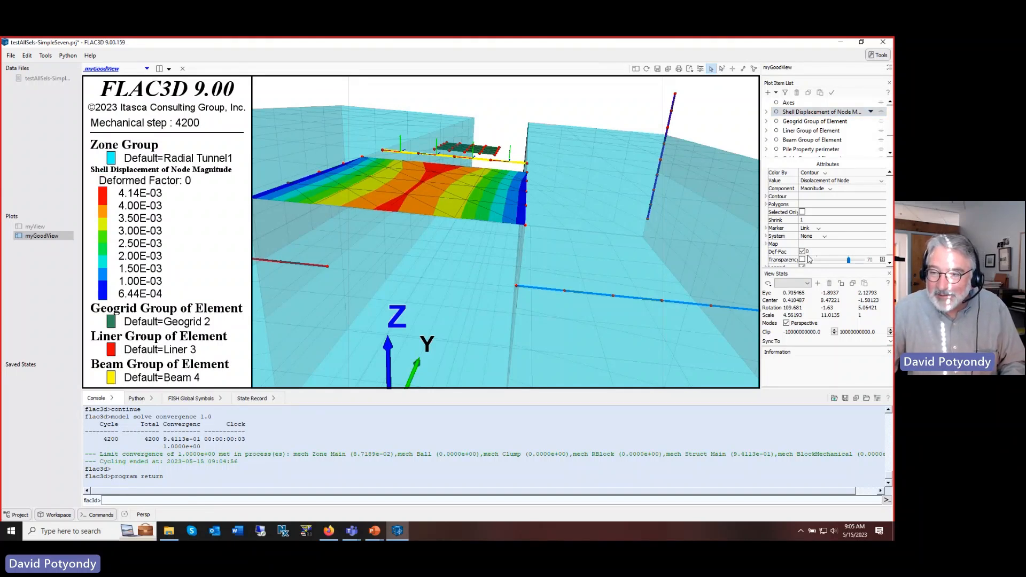
text(25)
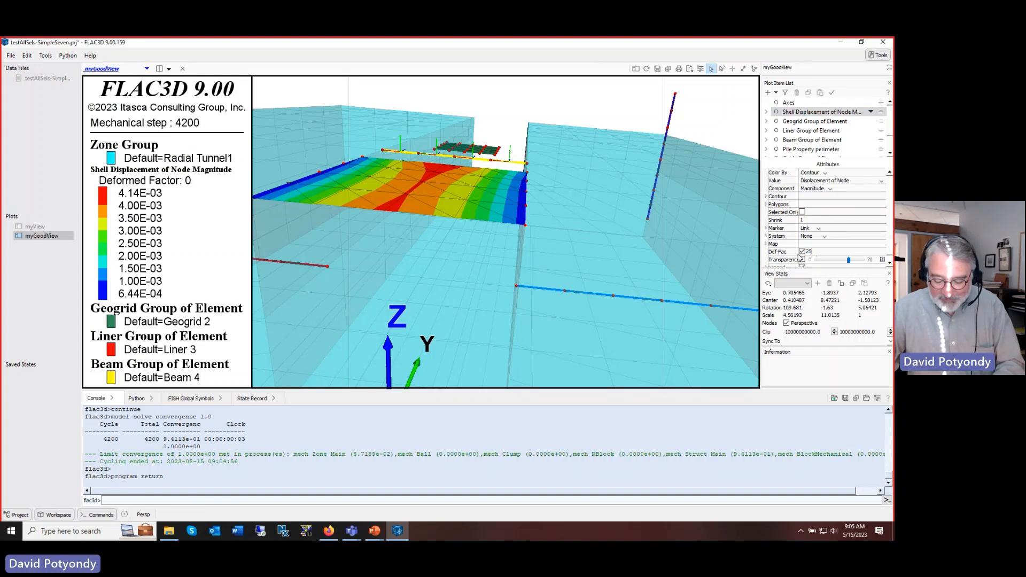
key(Return)
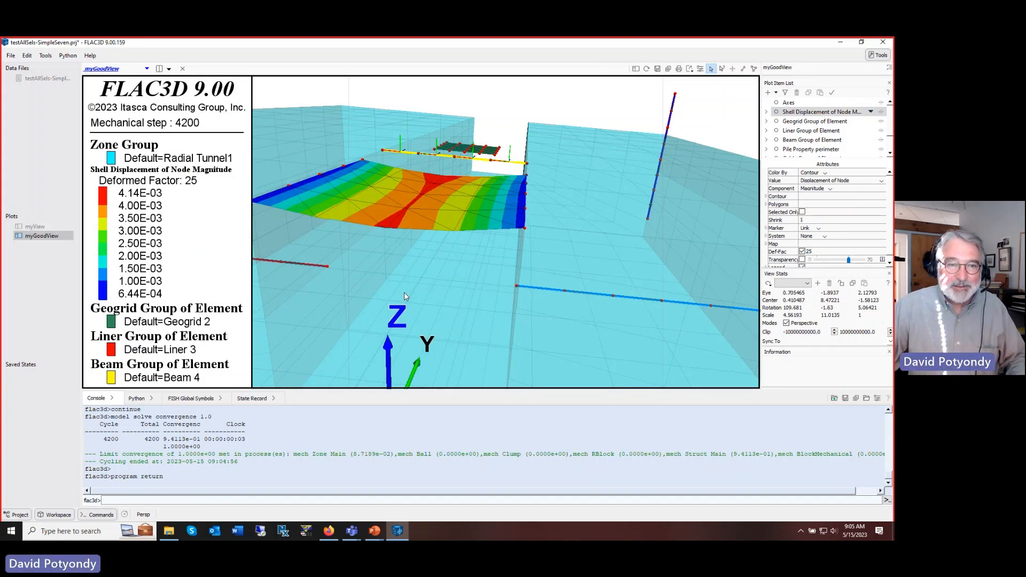
mouse_move(414, 219)
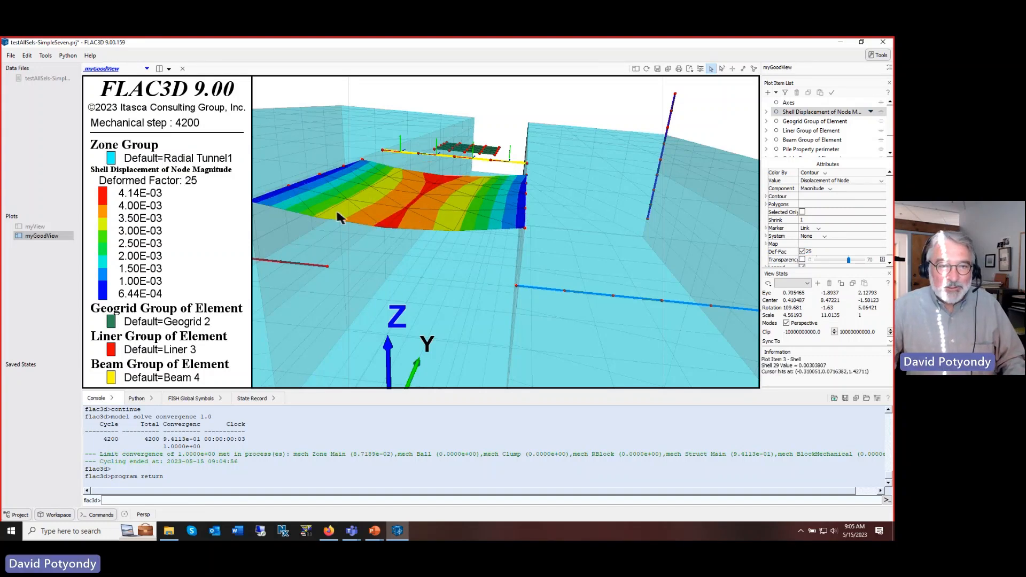
- Set the shell plot item's deformation factor to 50
double_click(809, 251)
text(50)
key(Return)
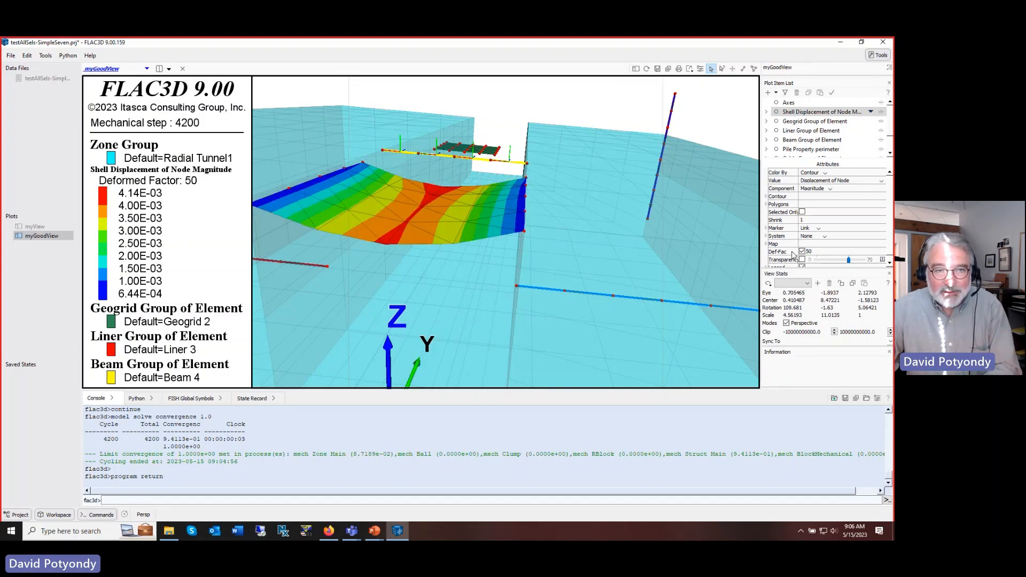
mouse_move(476, 227)
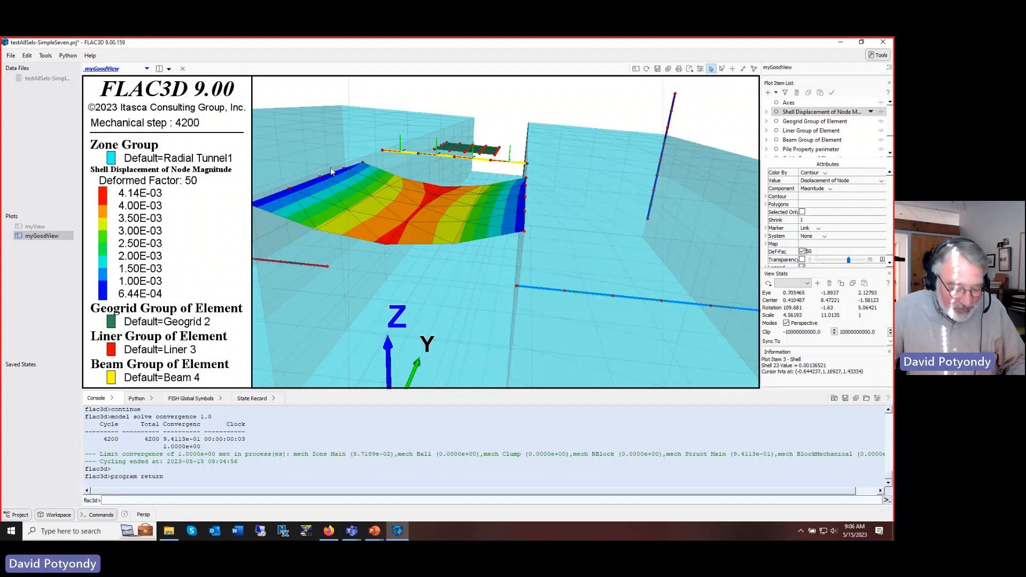
- Turn on the deformation factor of the Zone Group plot item and set it to 50
scroll(328, 195, up, 5)
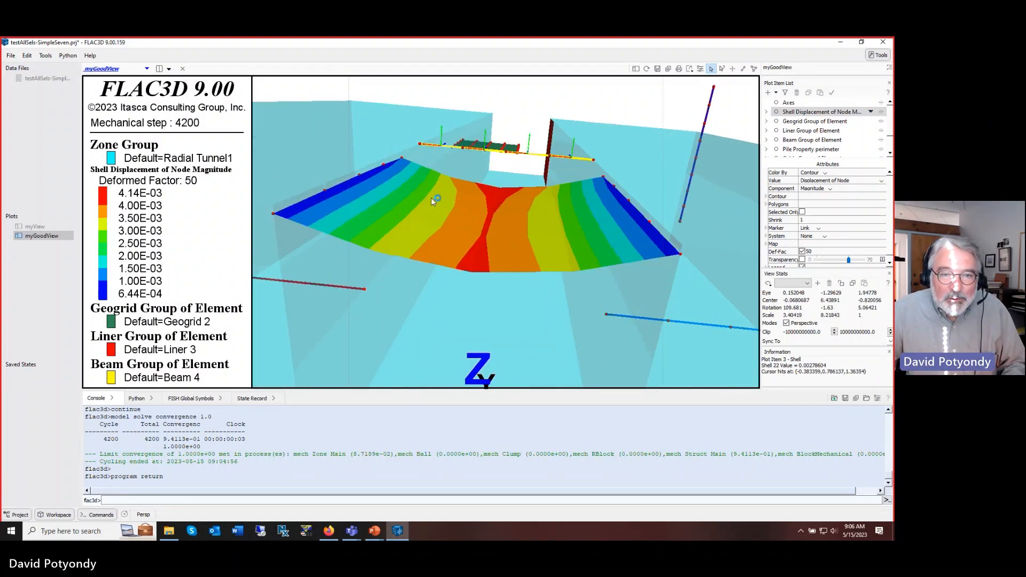
scroll(425, 201, up, 2)
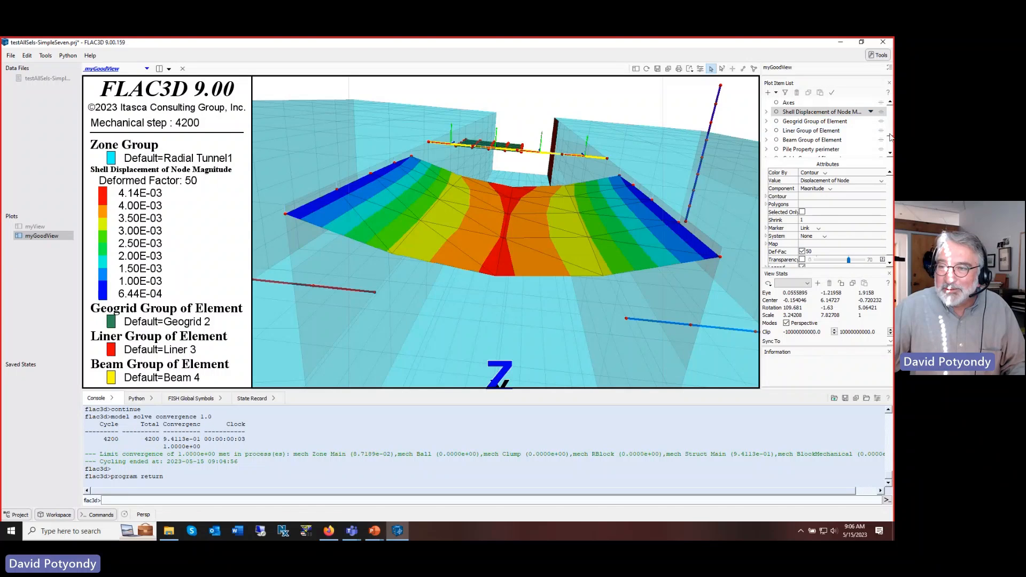
scroll(891, 122, up, 1)
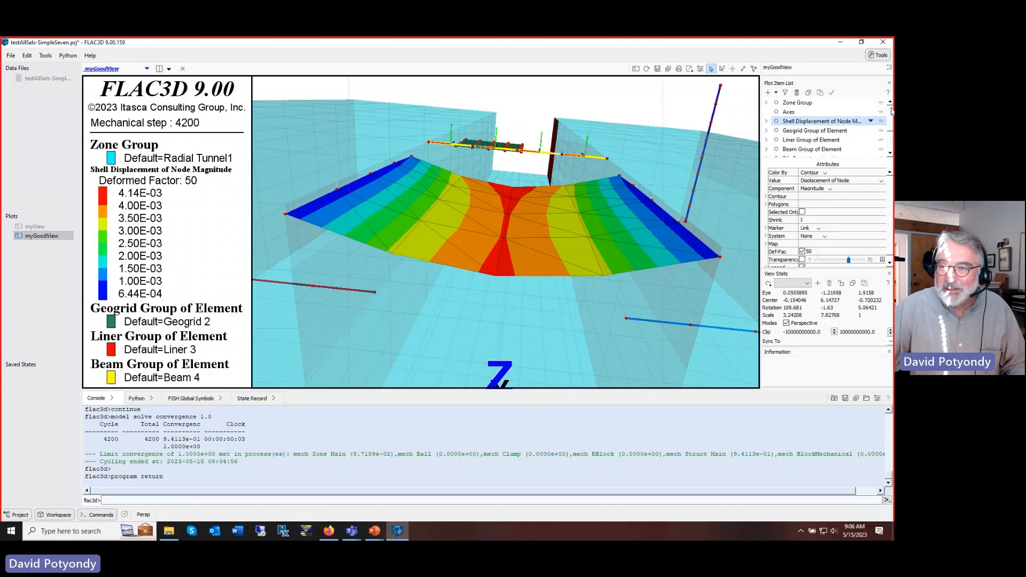
click(789, 112)
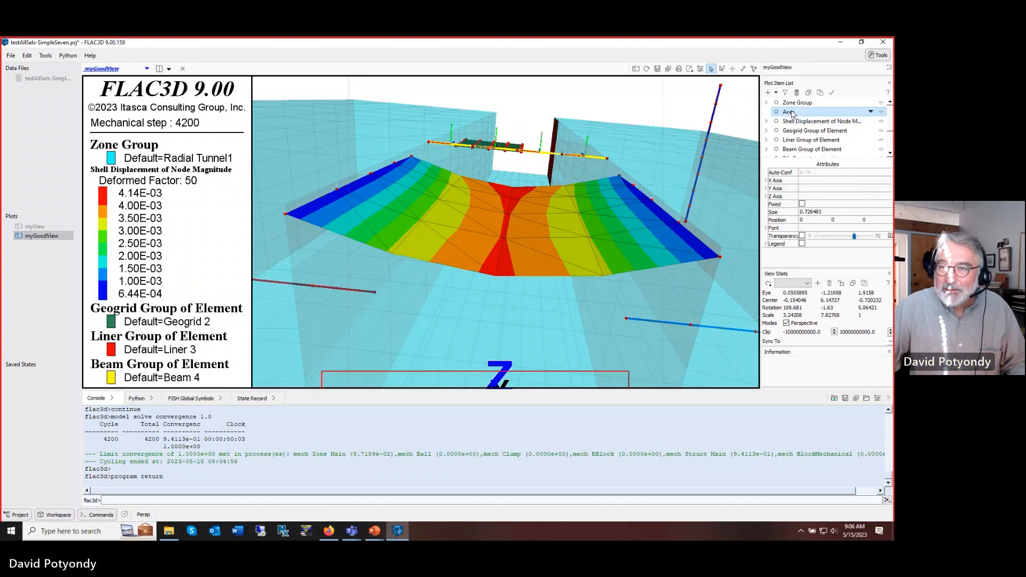
click(795, 102)
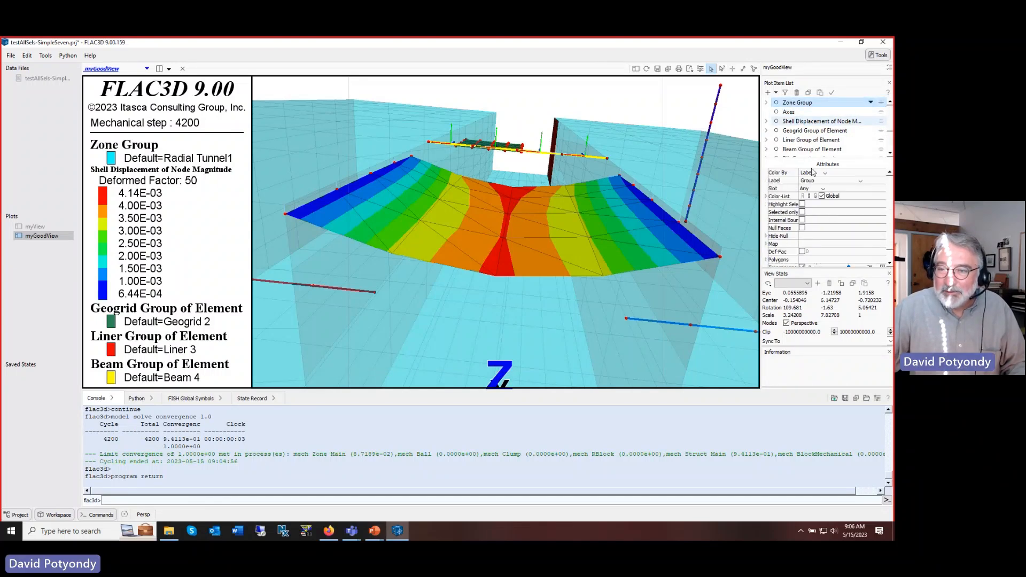
click(802, 251)
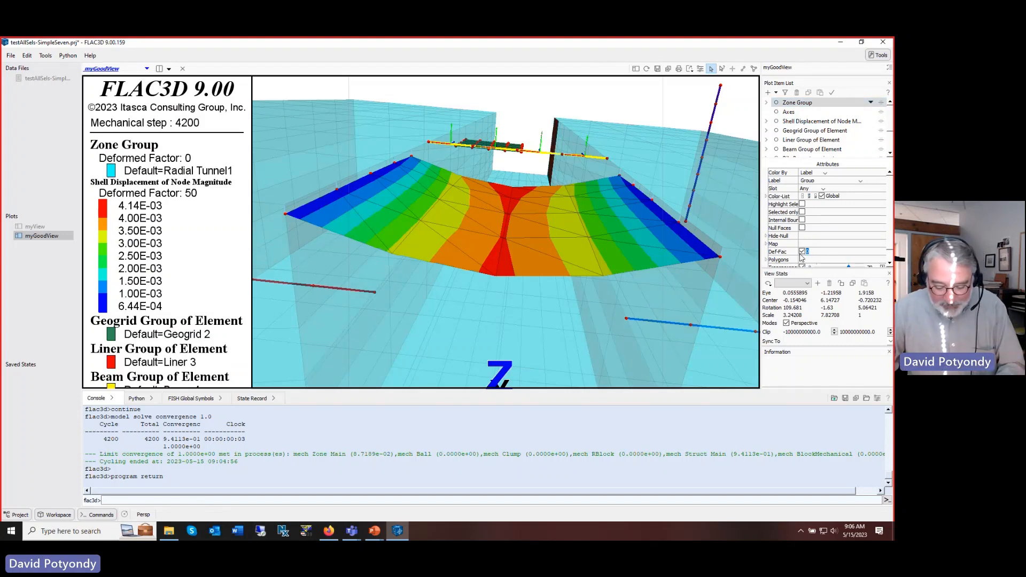
text(50)
key(Return)
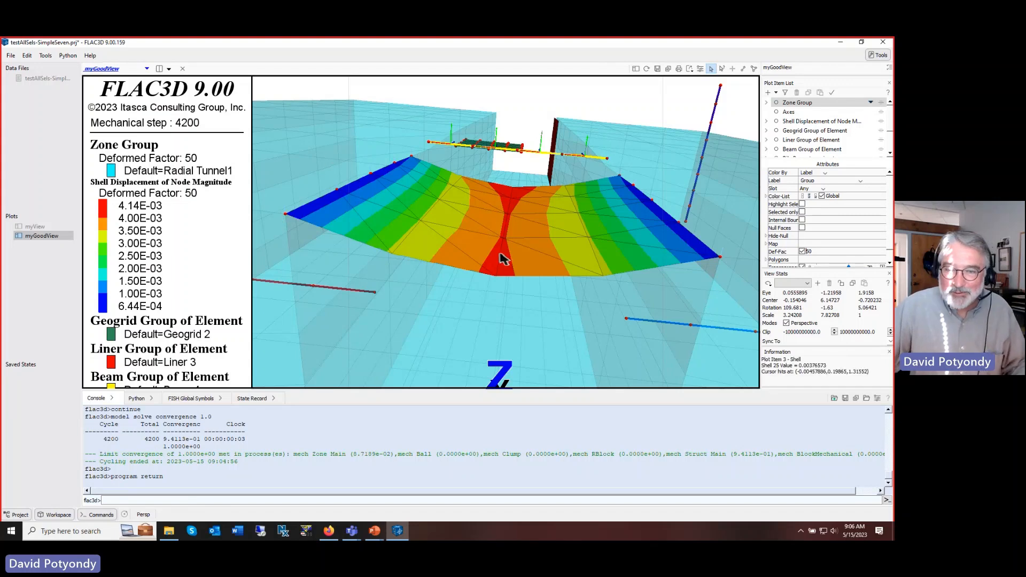
- Turn on the beam plot item's deformation factor at 25 and set its System display to None
scroll(519, 252, down, 5)
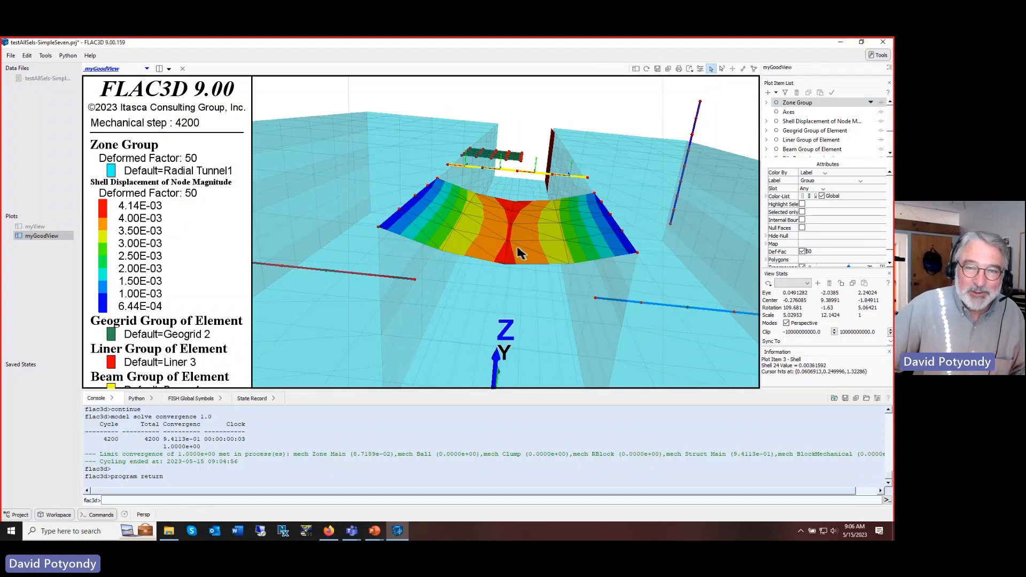
scroll(523, 229, up, 3)
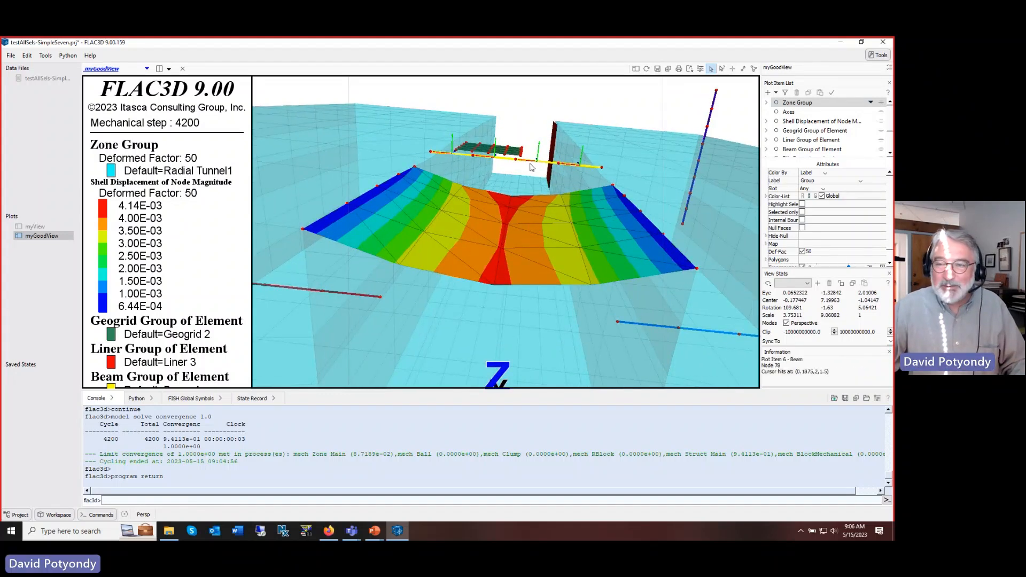
click(803, 150)
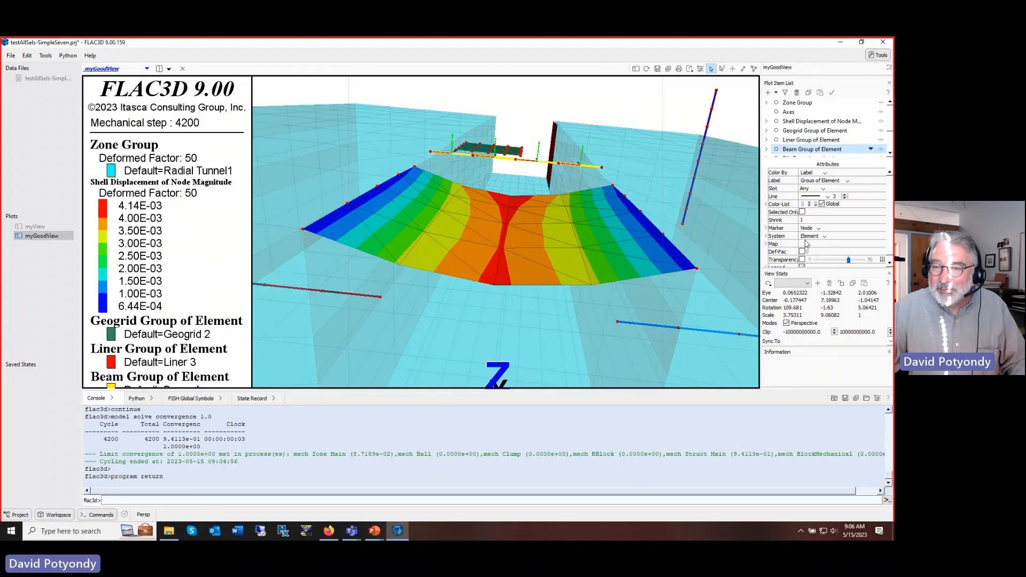
text(2)
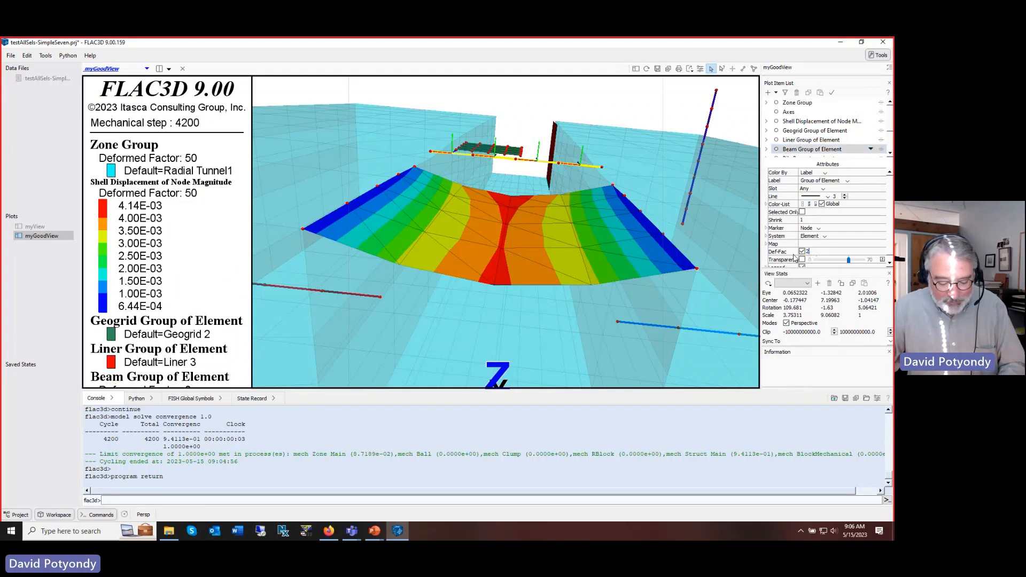
text(5)
key(Return)
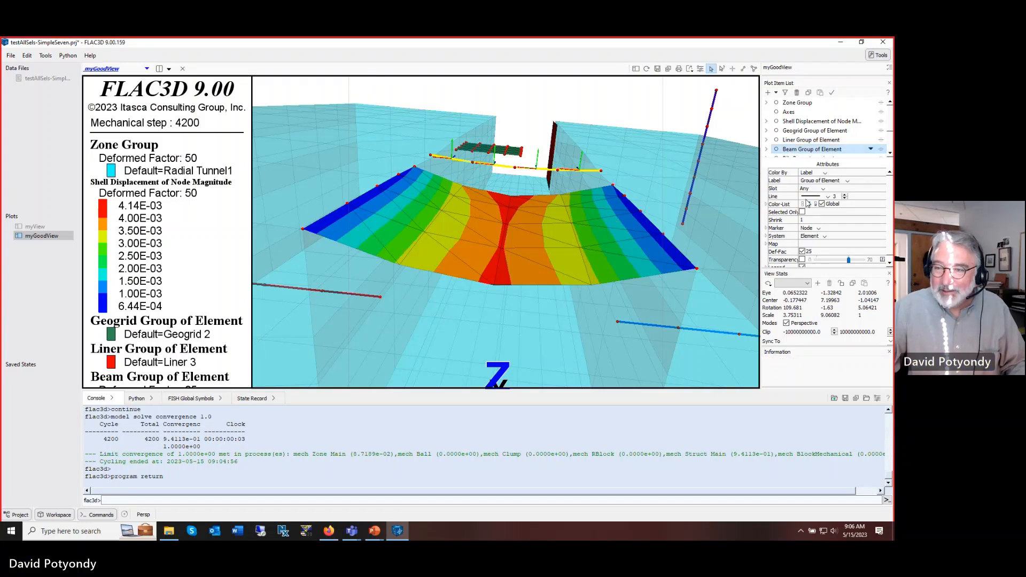
click(824, 236)
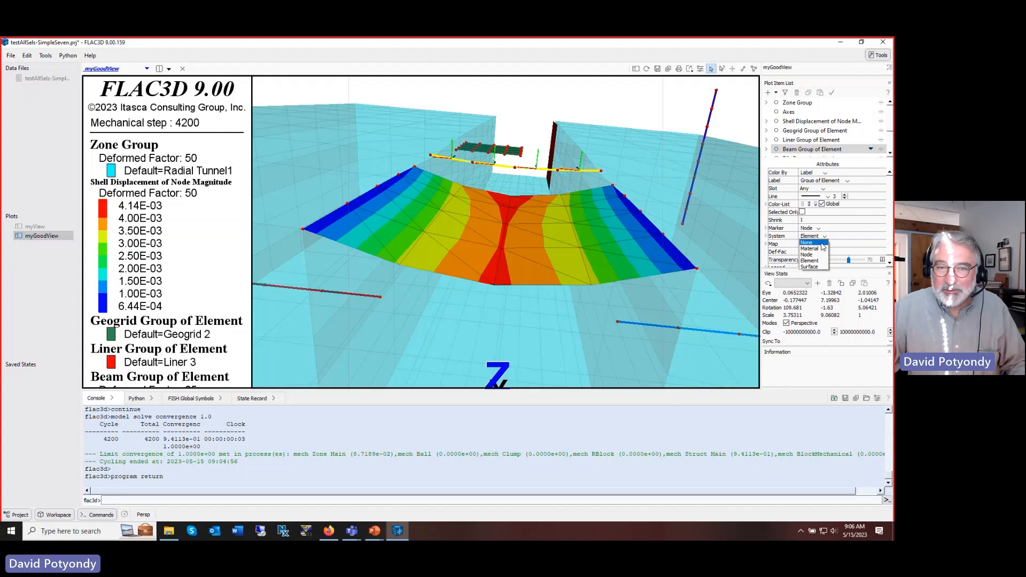
click(822, 243)
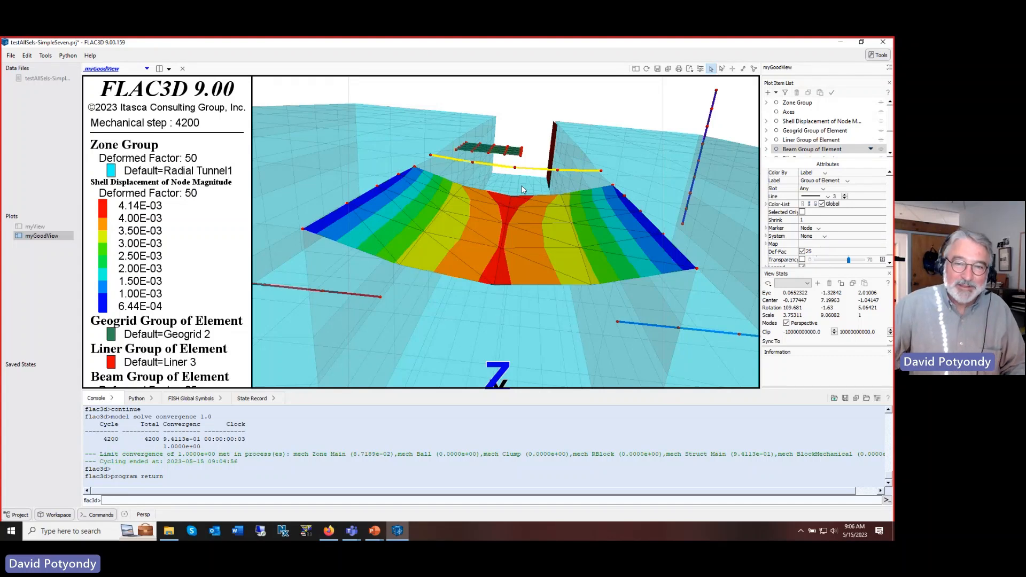
- Add a structural element Vectors item to the myGoodView plot to show nodal displacements
mouse_move(522, 189)
mouse_down()
mouse_move(527, 224)
mouse_move(521, 178)
mouse_up()
scroll(521, 177, down, 2)
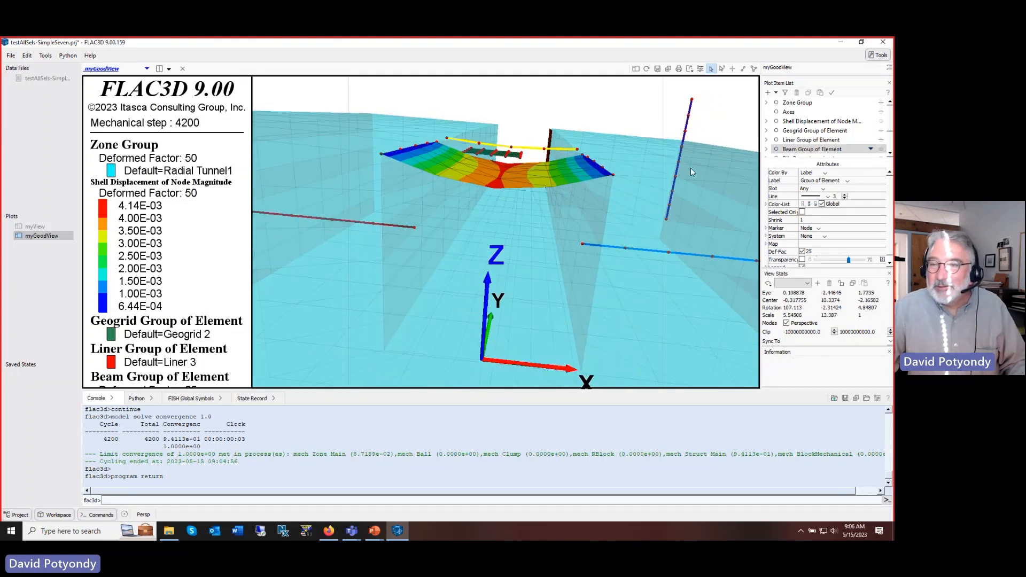
click(768, 93)
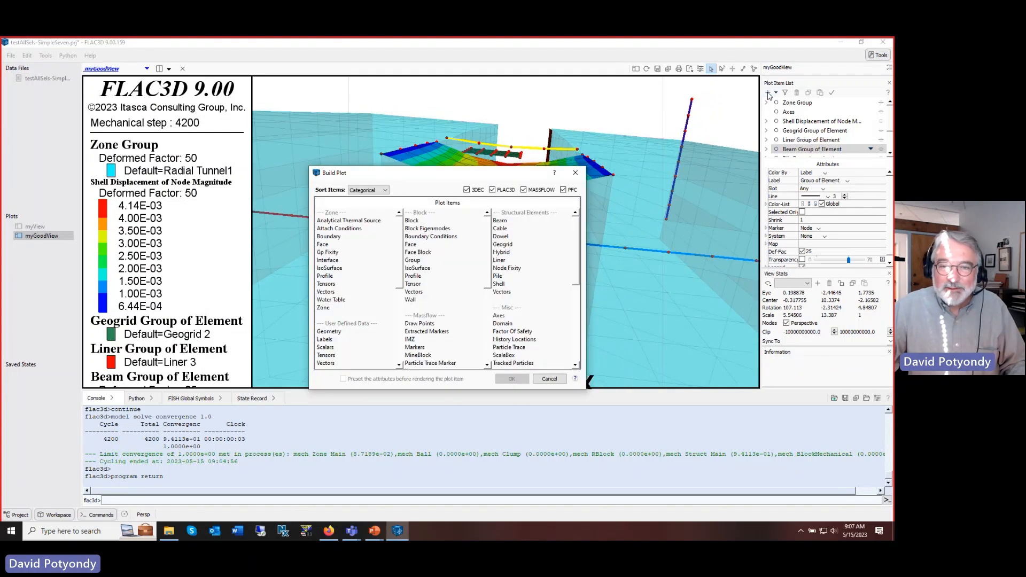
click(502, 292)
double_click(505, 295)
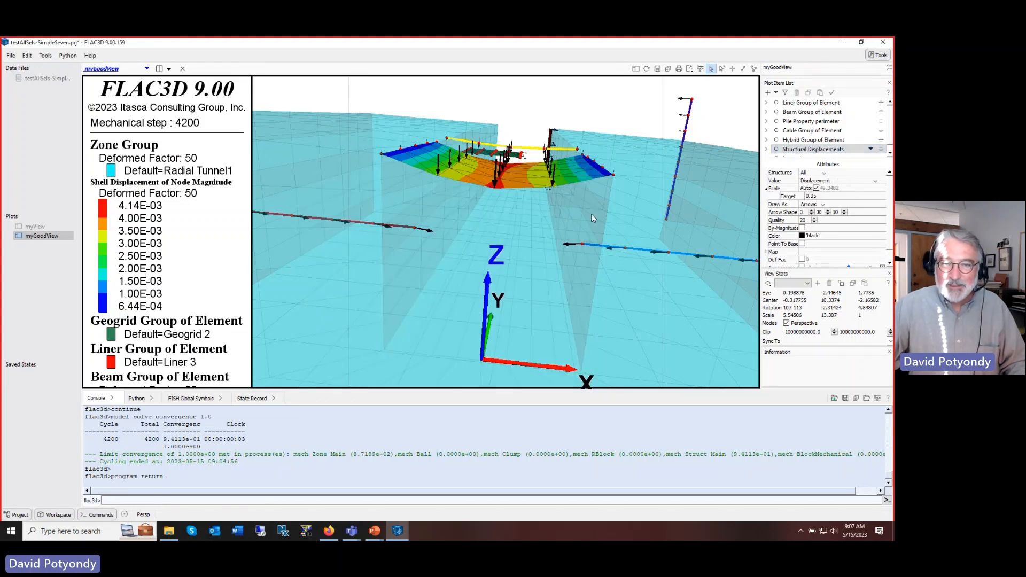
- Turn on the structural displacement vectors' deformation factor, set it to 50, and regenerate the plot
mouse_move(523, 224)
right_down()
mouse_move(512, 205)
mouse_move(526, 242)
mouse_move(522, 233)
right_up()
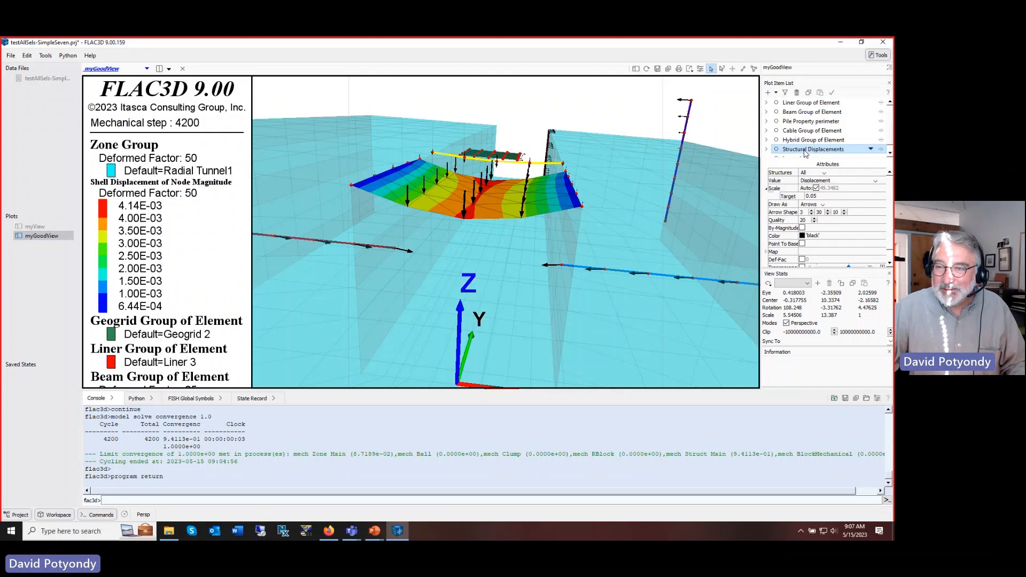
click(802, 259)
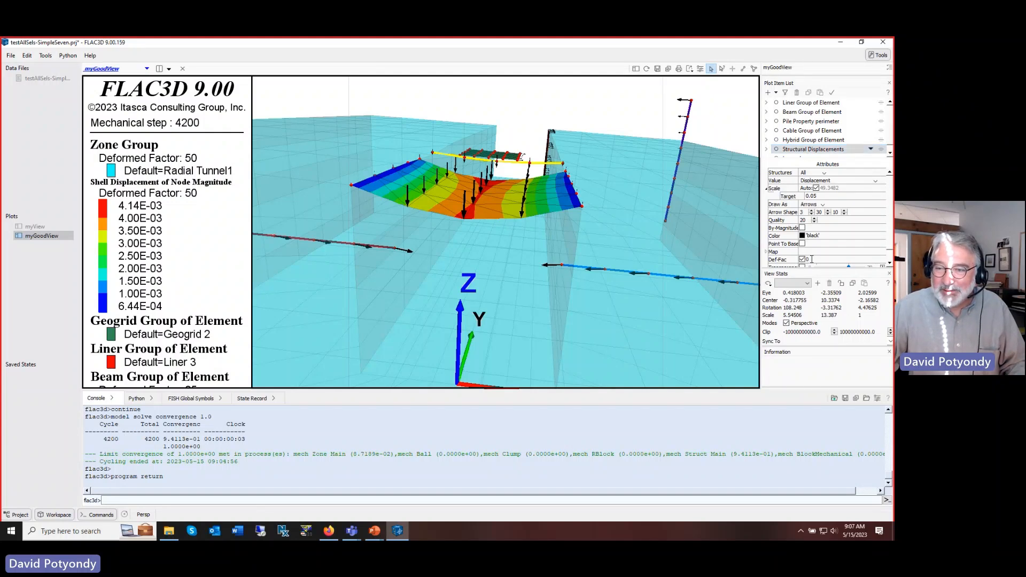
text(50)
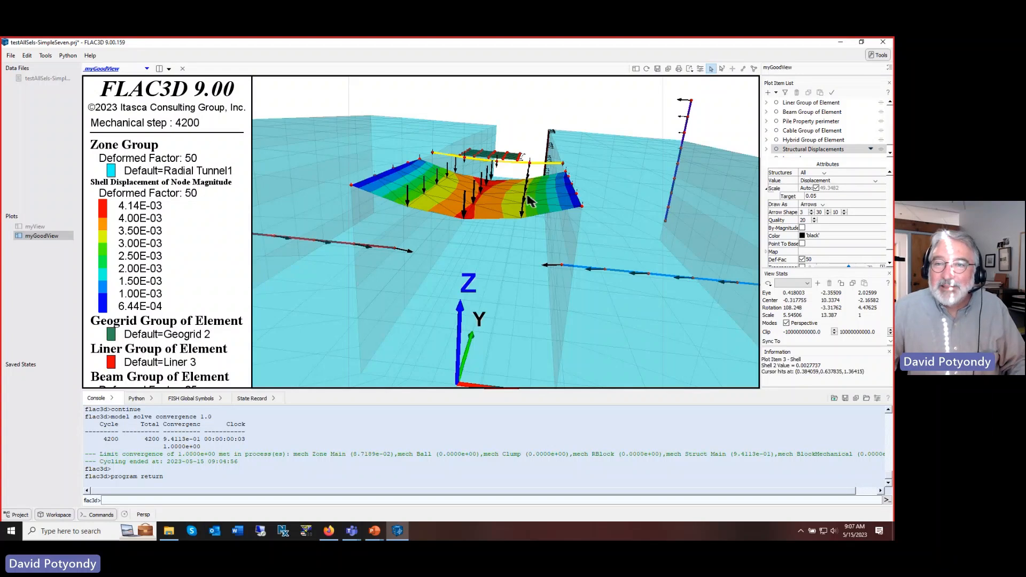
click(647, 69)
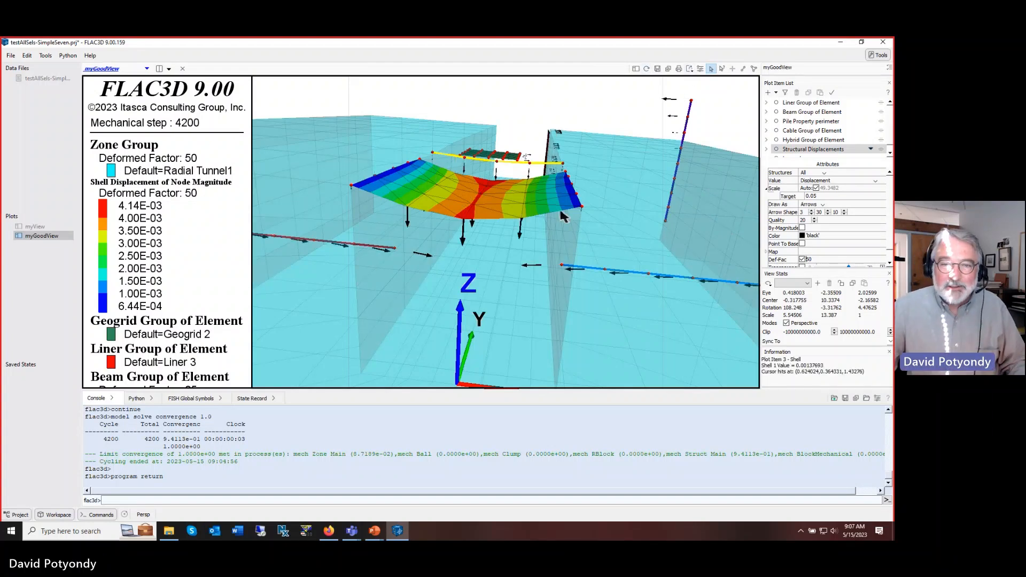
right_drag(554, 225, 556, 219)
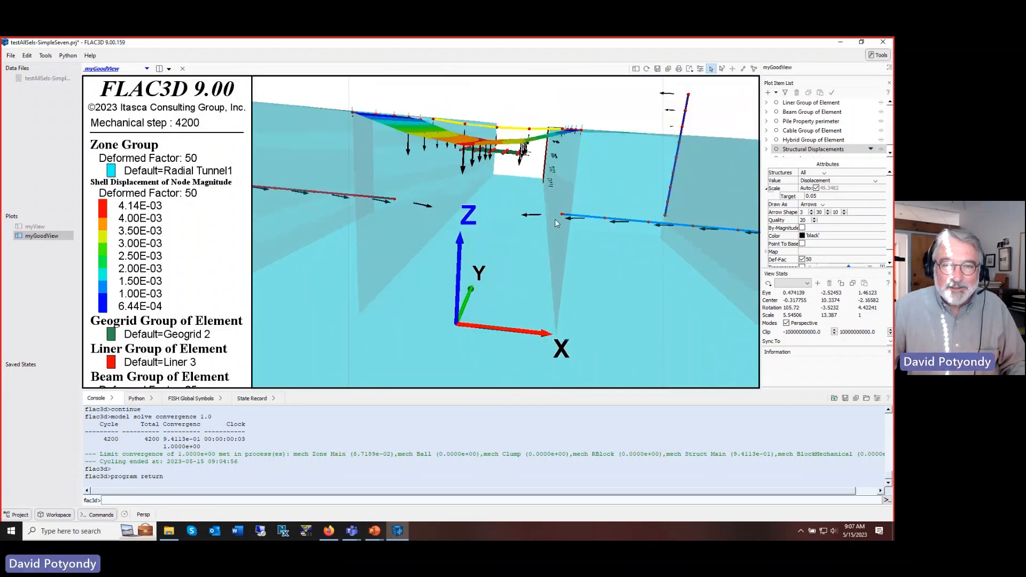
right_drag(469, 179, 524, 181)
mouse_move(693, 120)
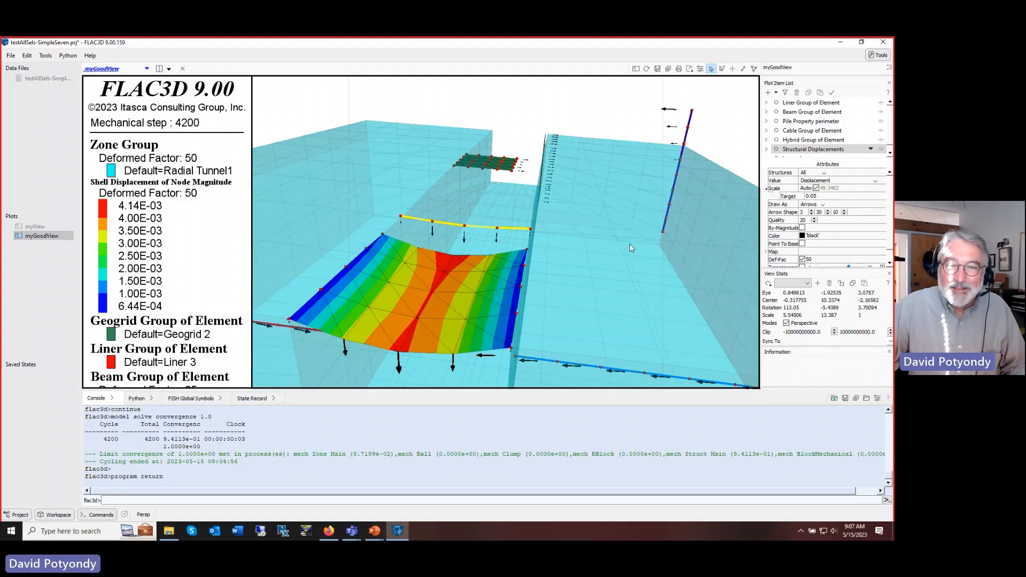
scroll(625, 244, down, 5)
scroll(614, 248, down, 1)
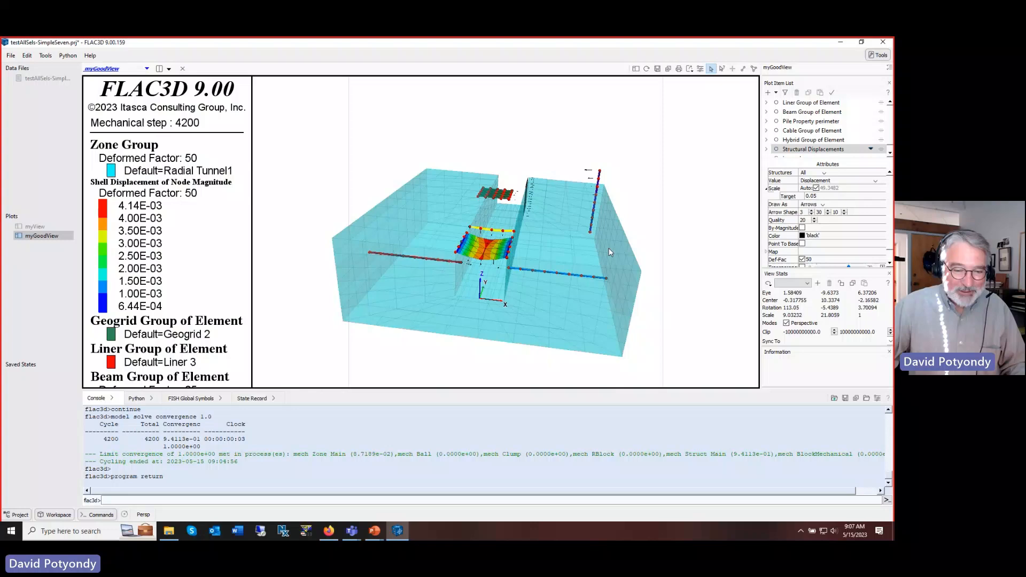
- Close the testAllSels-SimpleSeven presentation in PowerPoint, check the Structural Elements slide in the other presentation, and return to FLAC3D
click(374, 535)
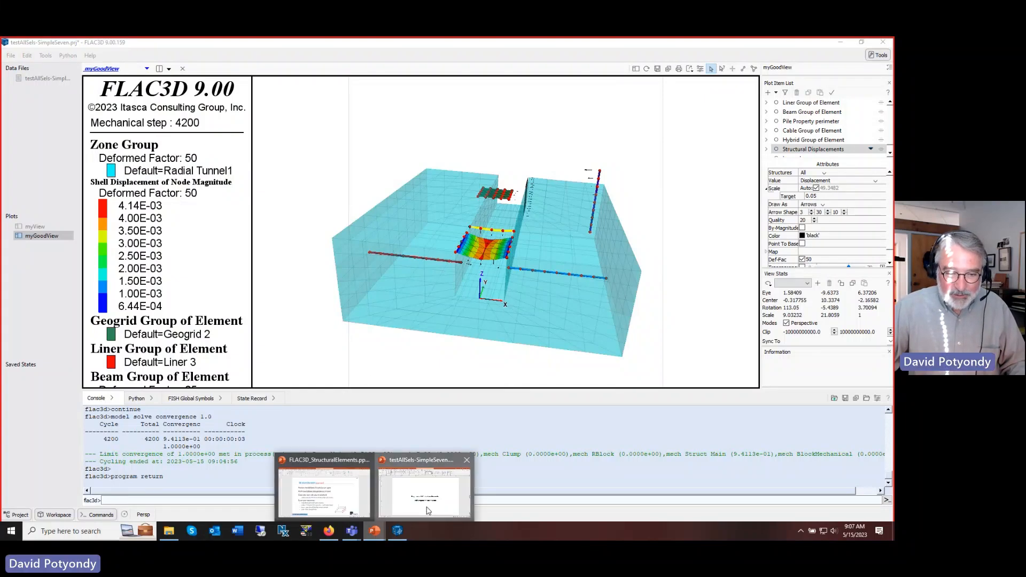
click(420, 489)
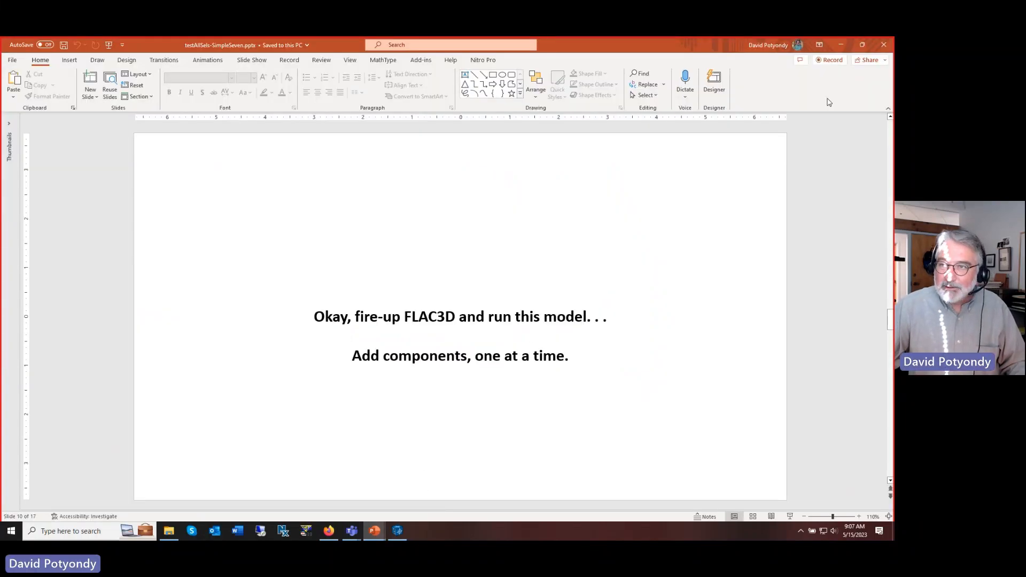
click(884, 46)
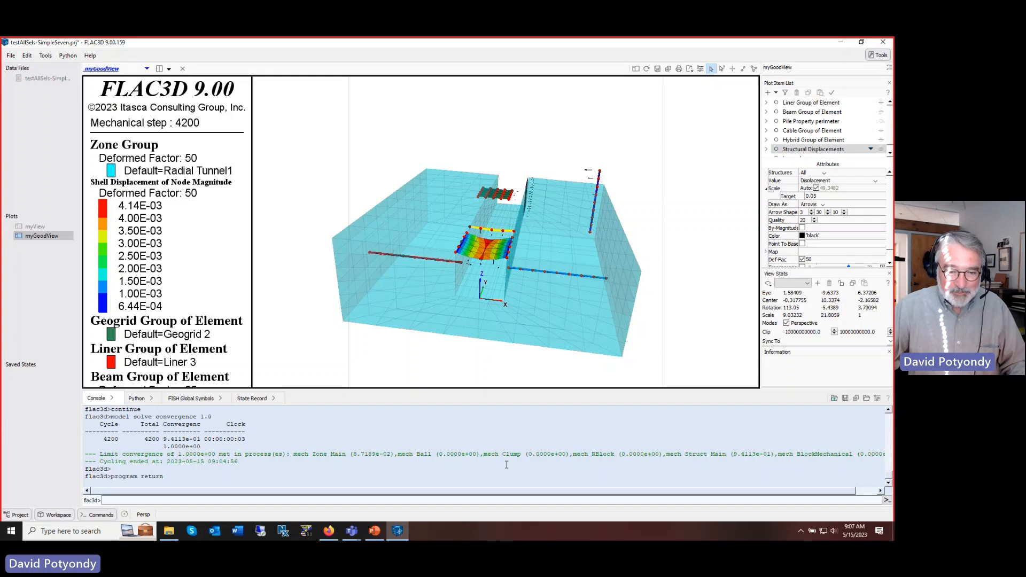
click(374, 530)
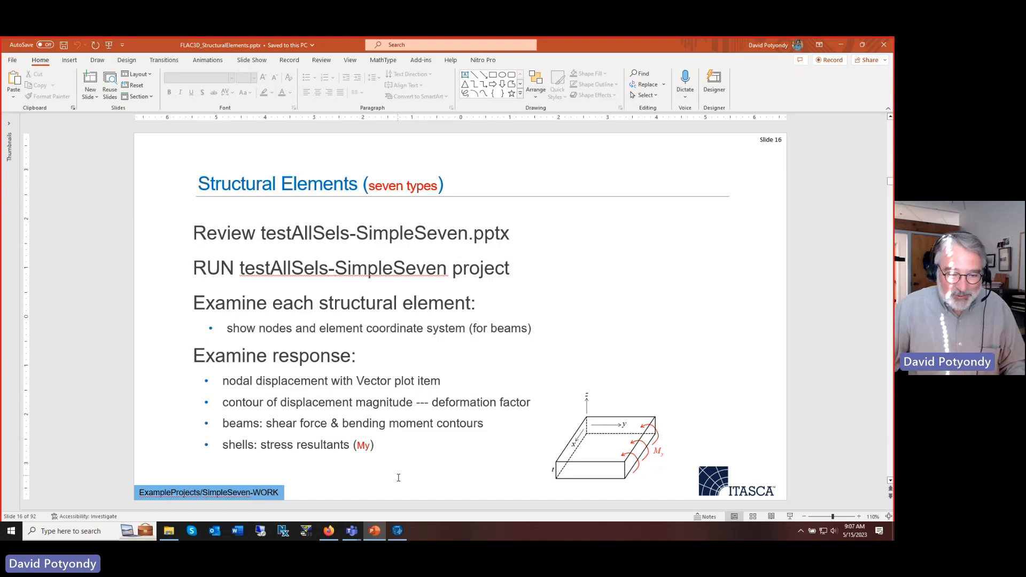
click(397, 531)
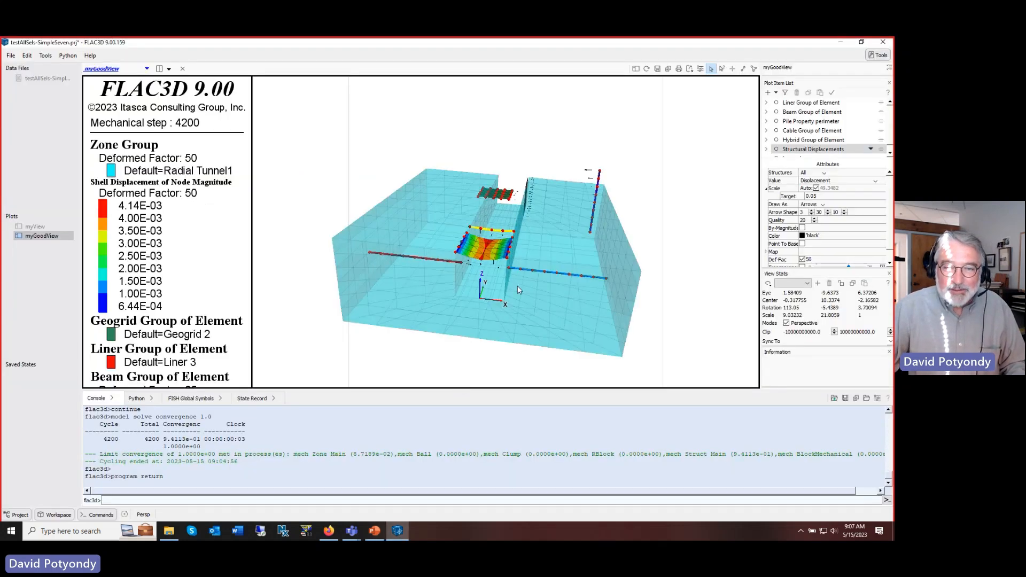
- Hide the structural displacements, hybrid, cable, pile, liner, geogrid and shell plot items, keeping the zones, axes and beam
scroll(517, 289, up, 4)
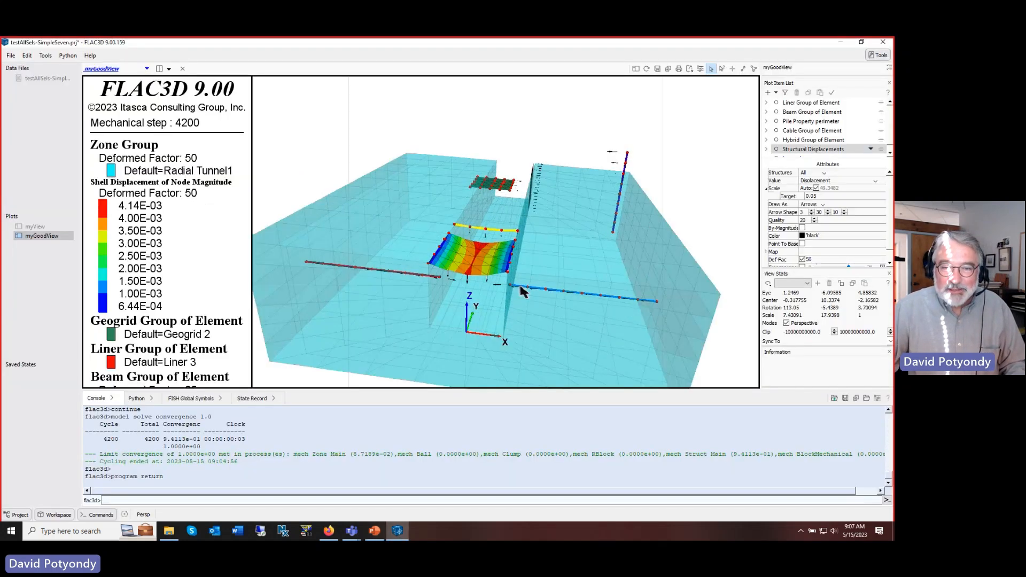
click(776, 149)
click(776, 140)
click(776, 131)
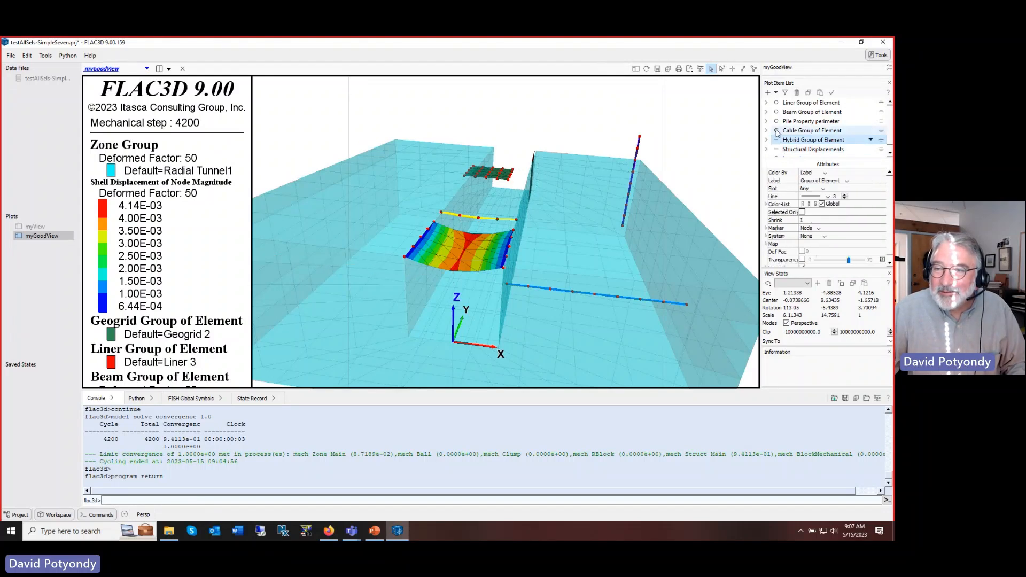
click(777, 121)
click(776, 103)
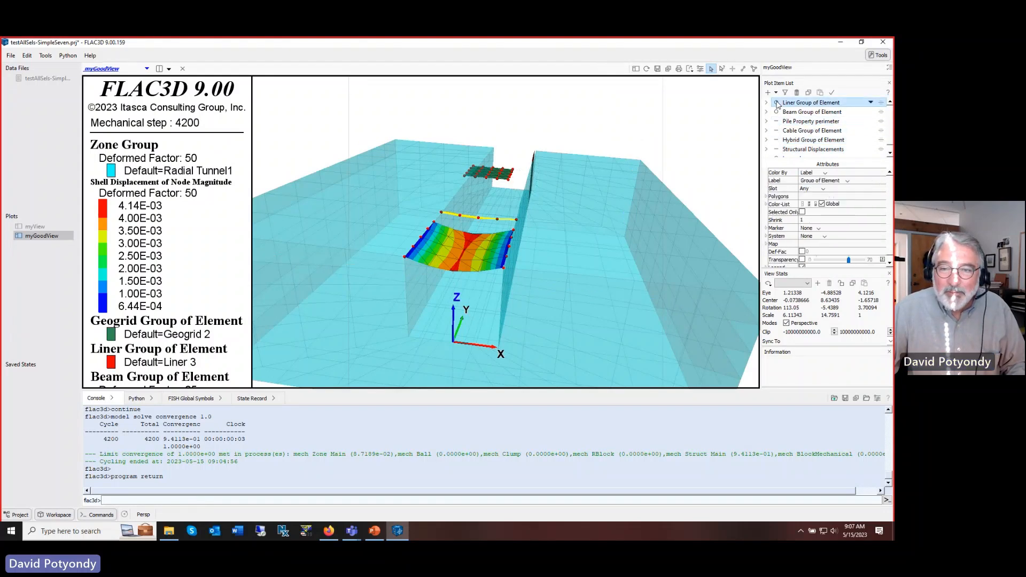
scroll(800, 140, down, 1)
scroll(800, 140, up, 5)
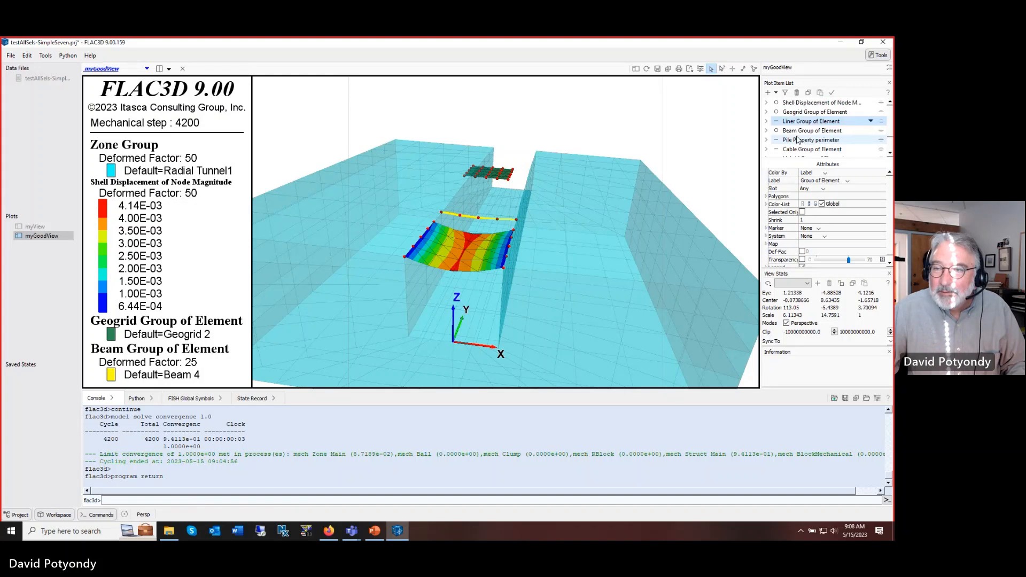
click(776, 130)
click(776, 122)
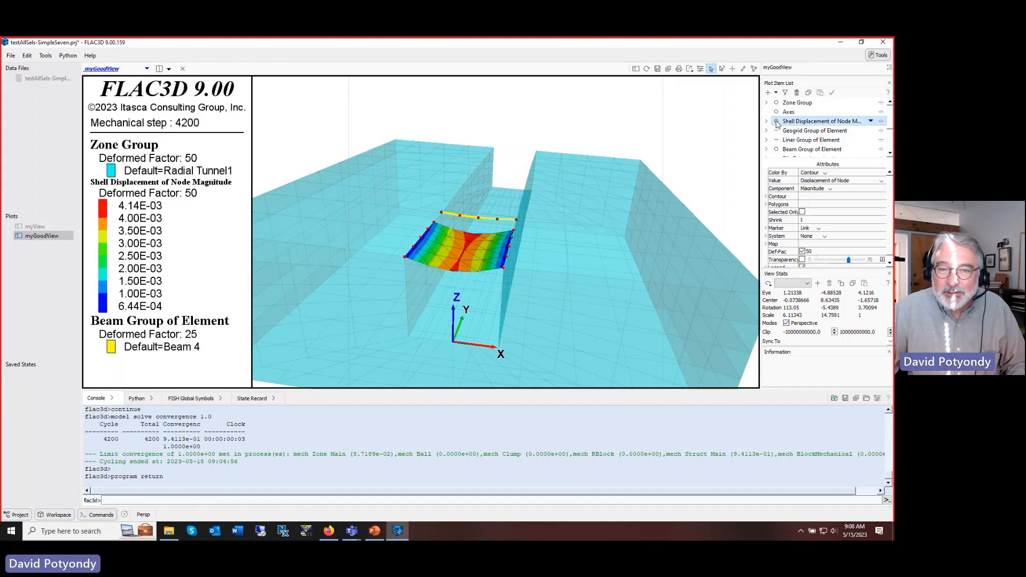
- Color the beam plot item by a contour of Moment (bending) Magnitude
drag(611, 257, 618, 250)
scroll(614, 247, up, 8)
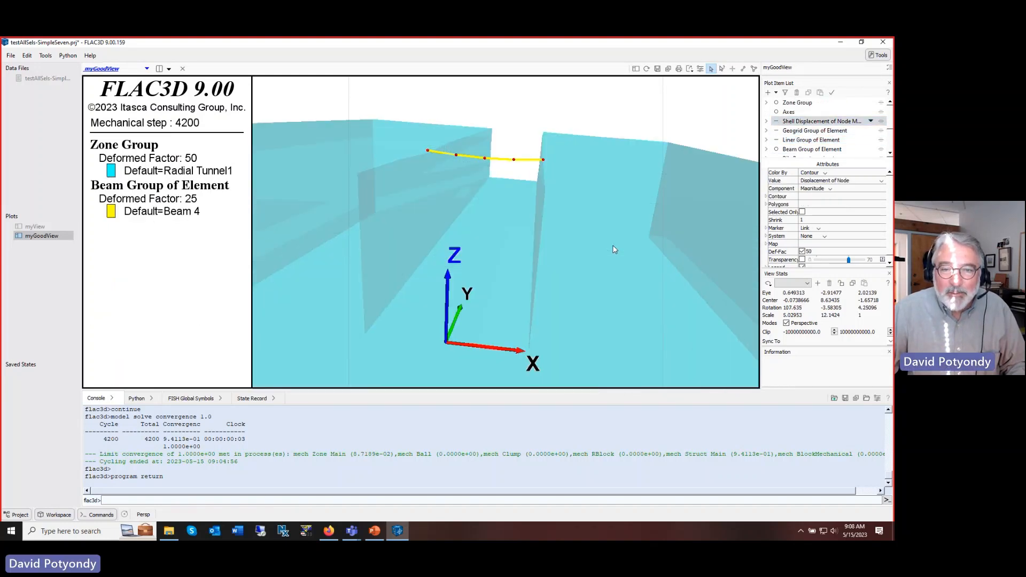
right_drag(595, 236, 591, 245)
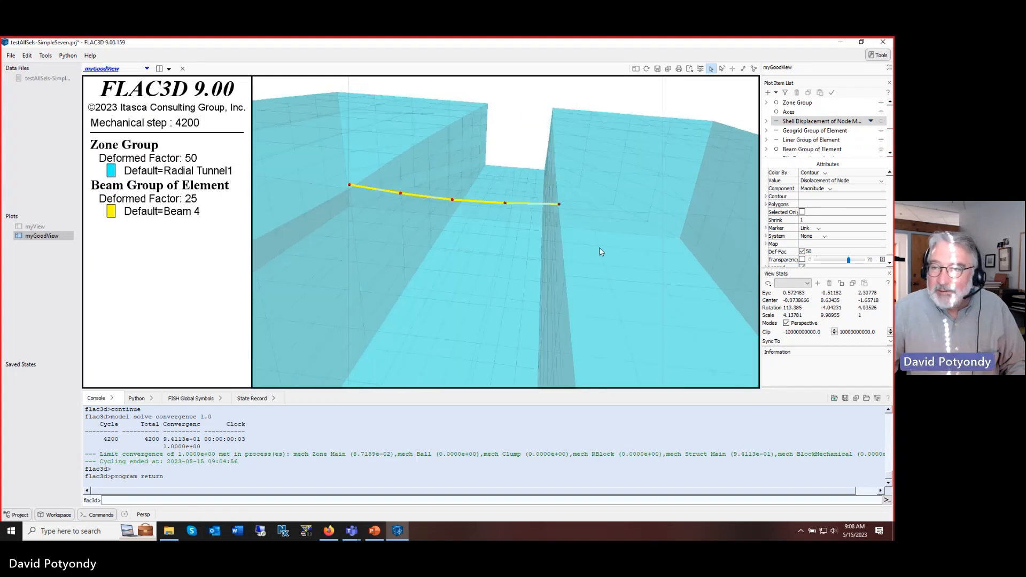
click(807, 150)
click(825, 174)
click(823, 186)
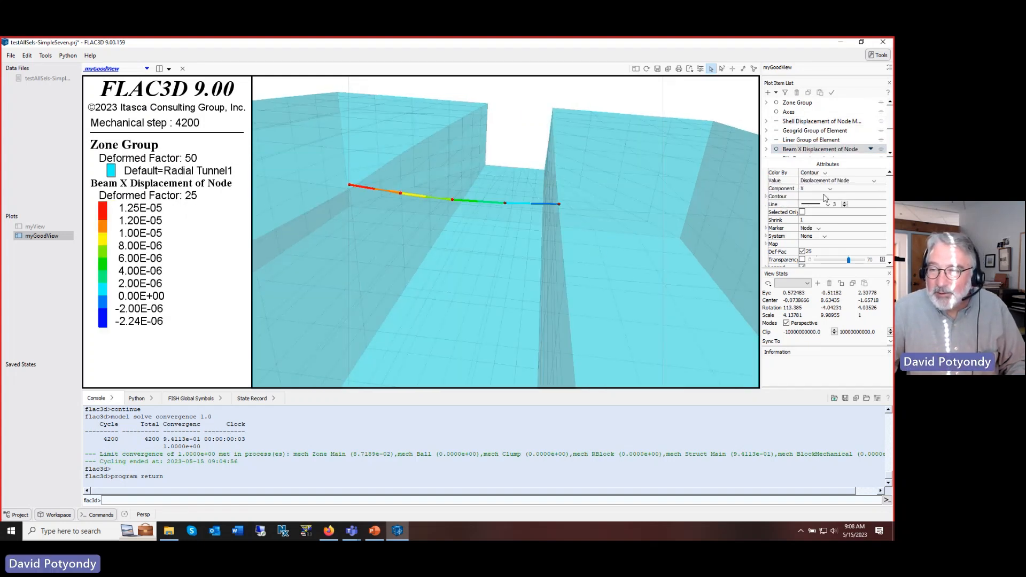
click(873, 181)
scroll(863, 210, down, 3)
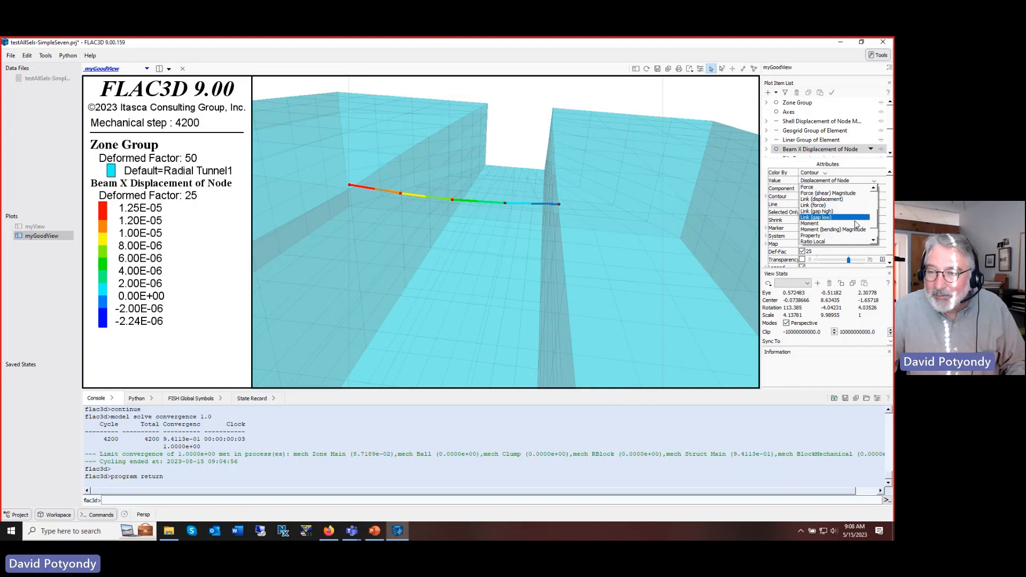
click(833, 229)
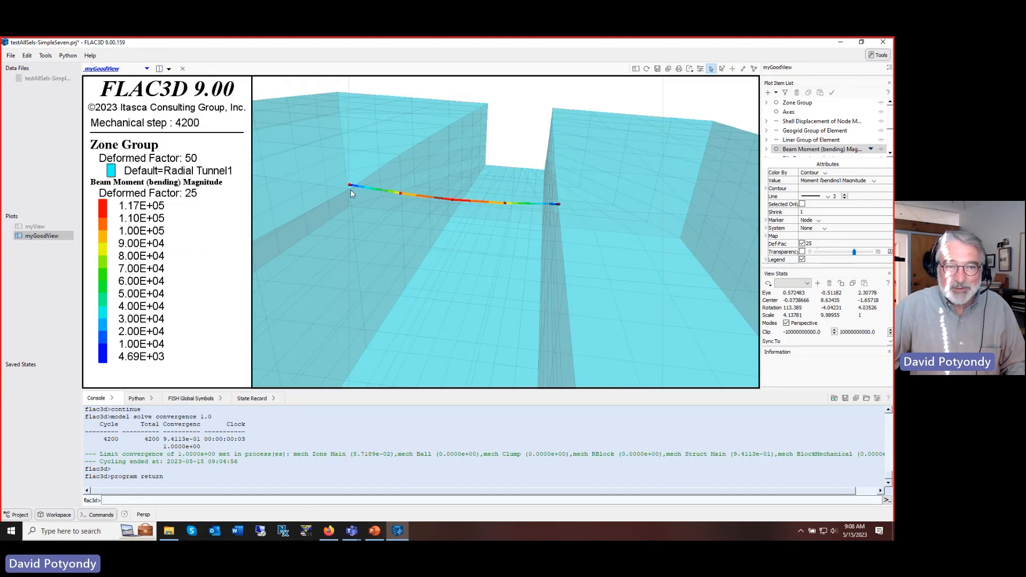
- Switch to PowerPoint to review the responses to examine on the Structural Elements slide
scroll(483, 218, down, 5)
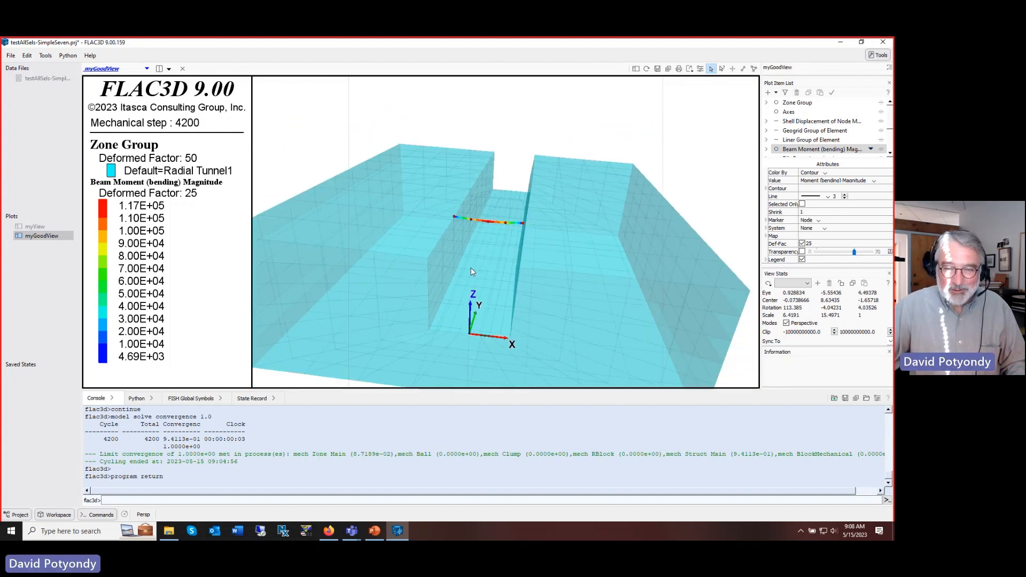
drag(389, 363, 387, 351)
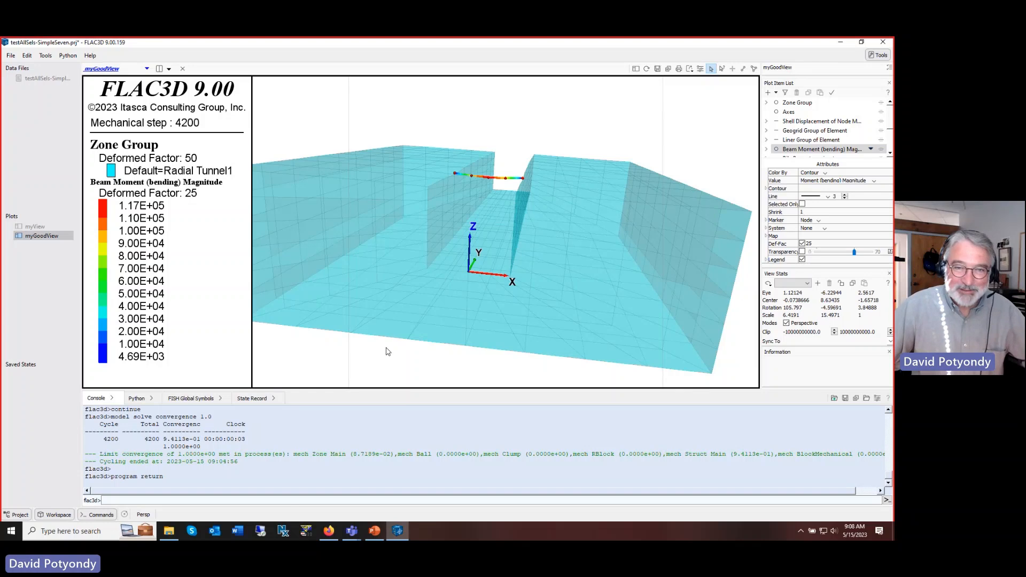
click(374, 530)
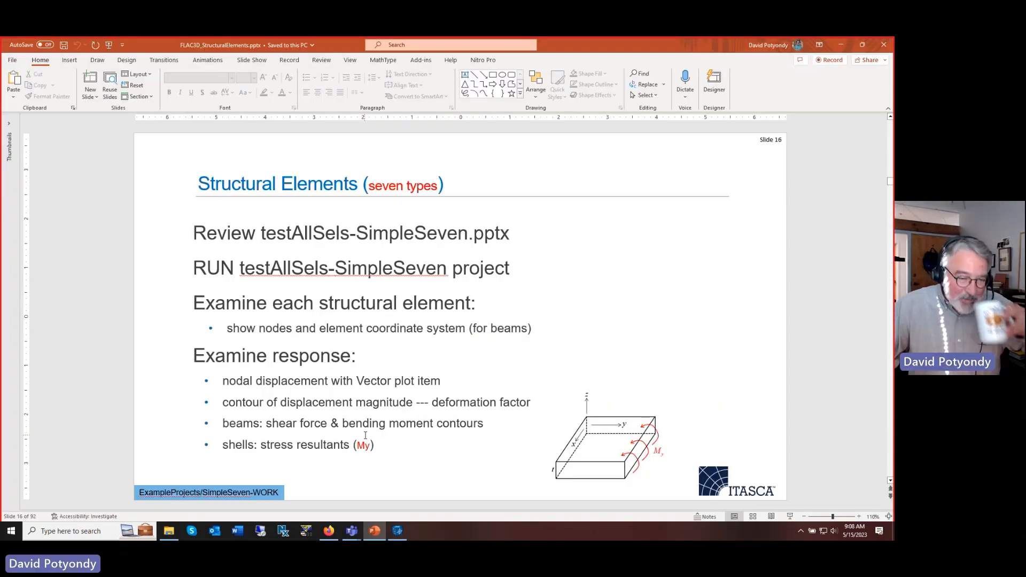
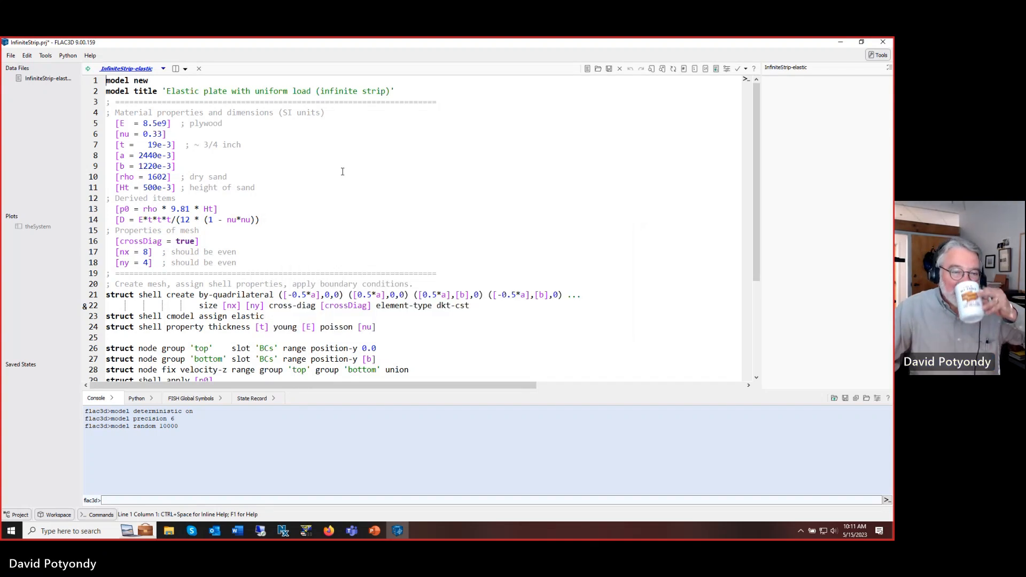
- Review and run the InfiniteStrip-elastic data file in FLAC3D, and open the theSystem plot
scroll(342, 172, down, 4)
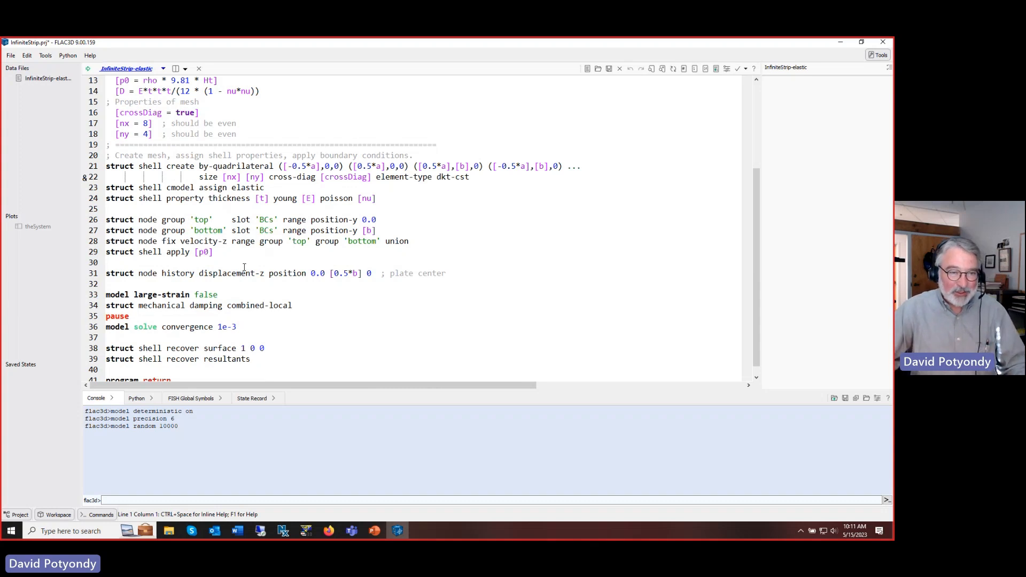
scroll(244, 267, down, 1)
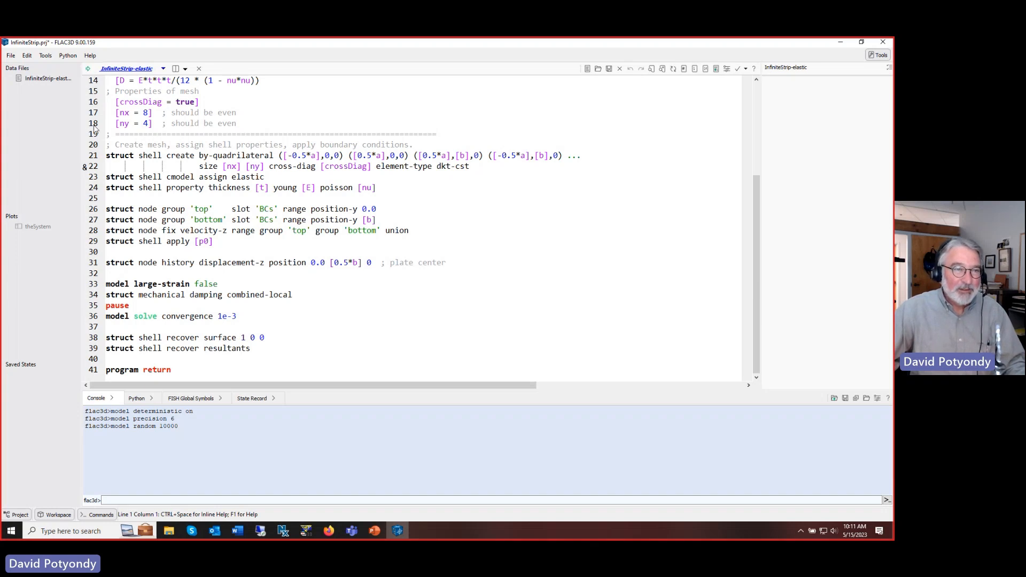
click(87, 69)
click(36, 228)
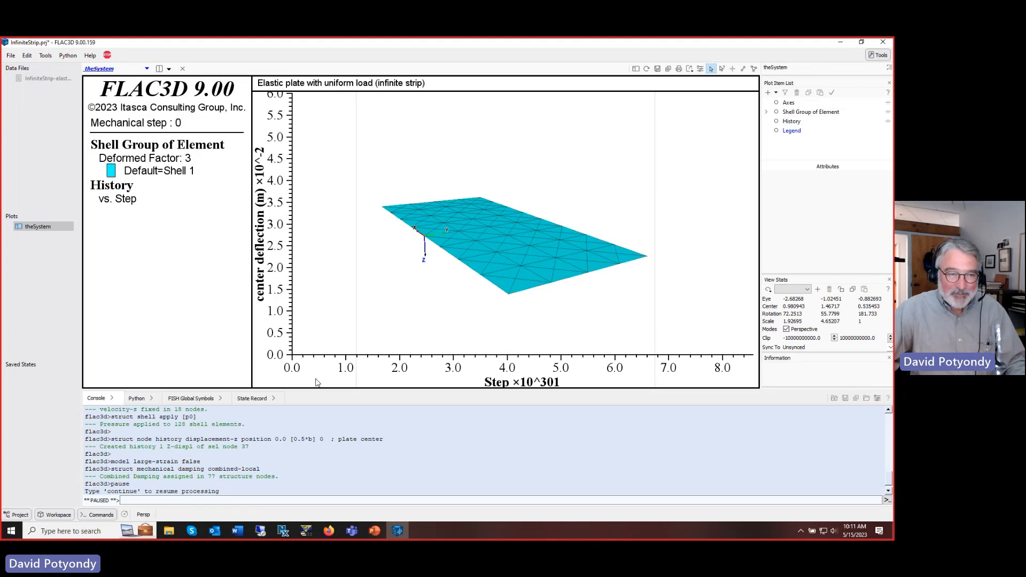
- Resume the paused run with the continue command to solve the elastic plate model
click(258, 499)
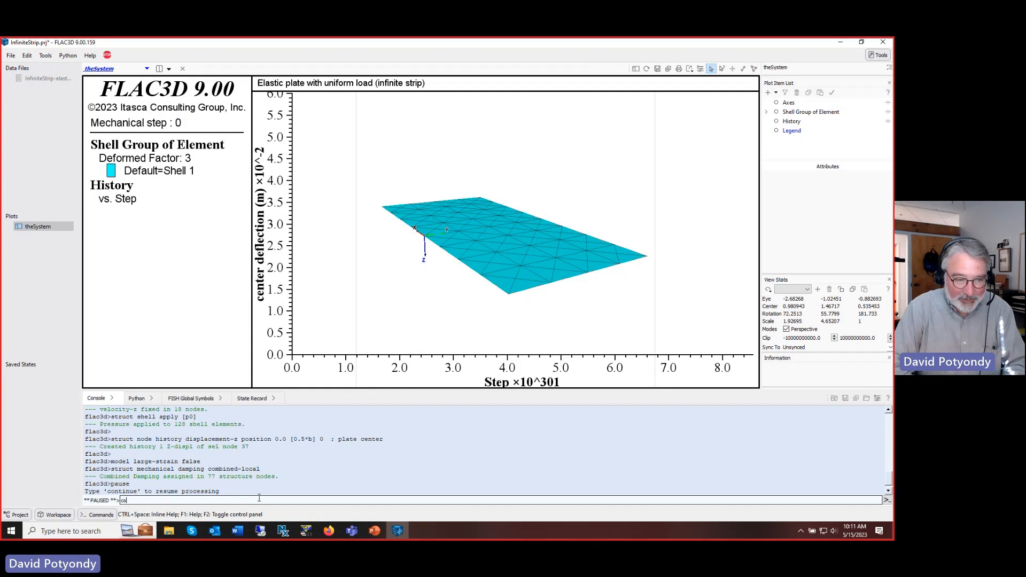
text(continue)
key(Return)
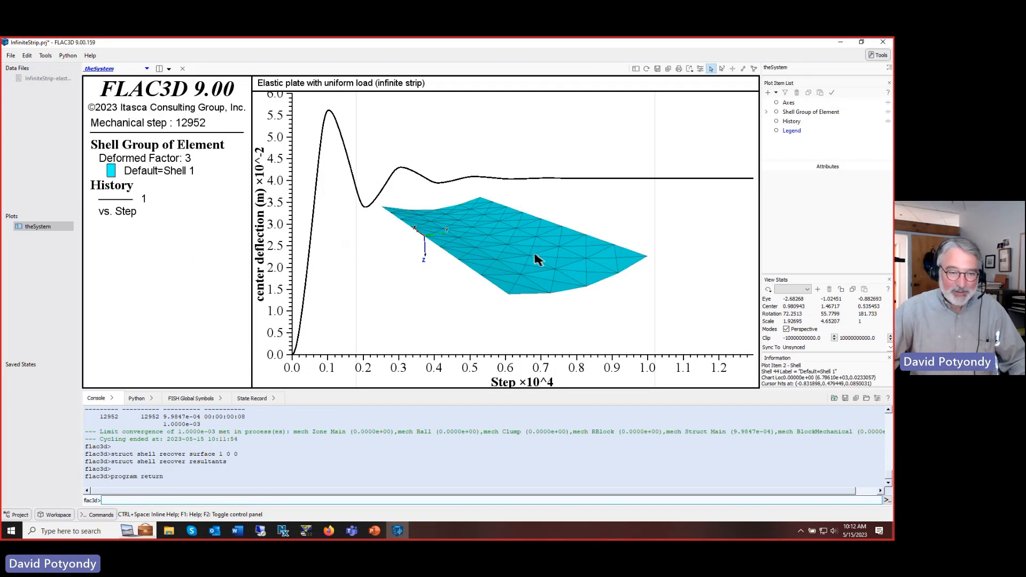
- Run the InfiniteStrip-elastic data file again, open the theSystem plot, and resume the paused run with the continue command
double_click(47, 78)
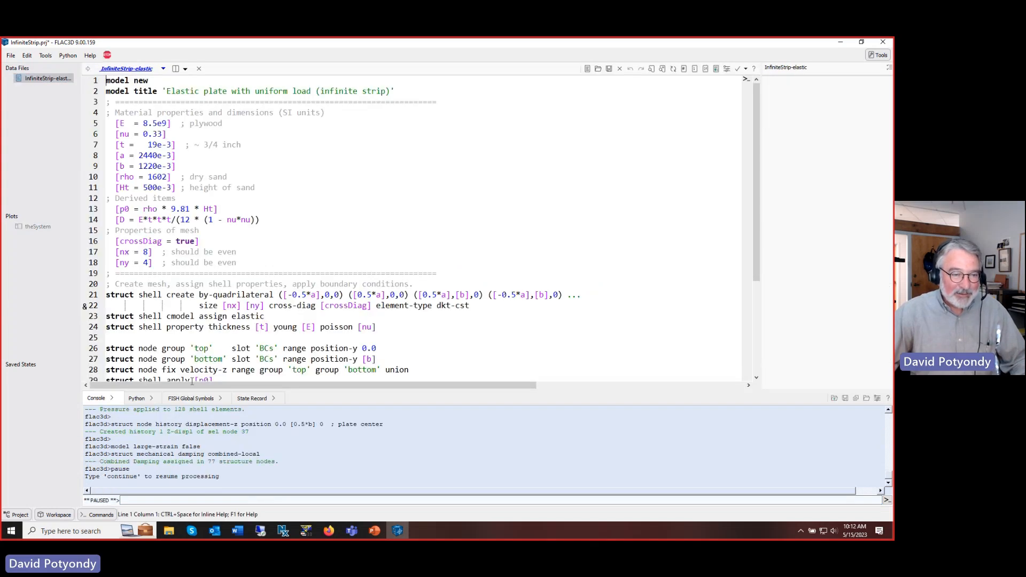
double_click(37, 226)
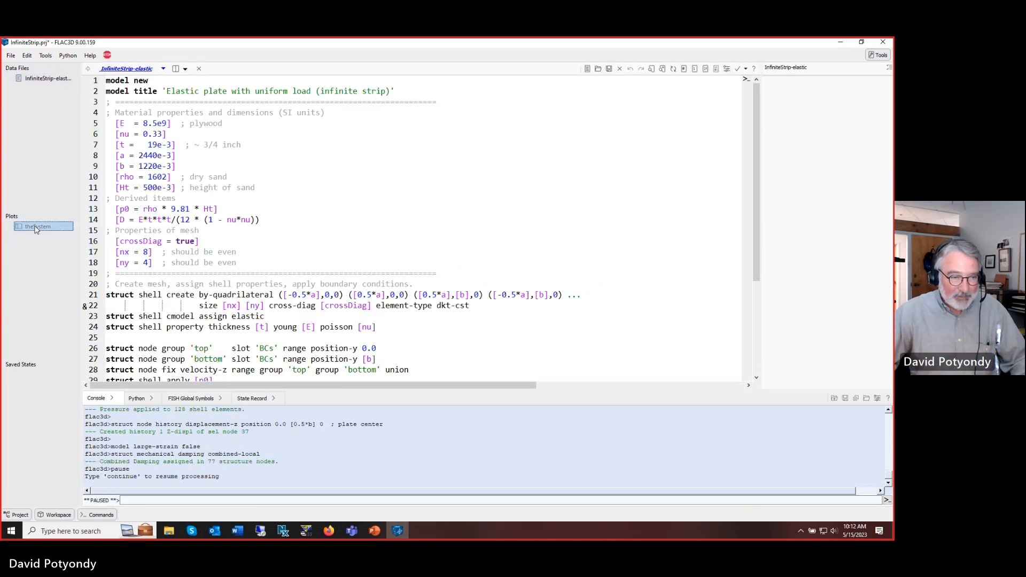
text(con)
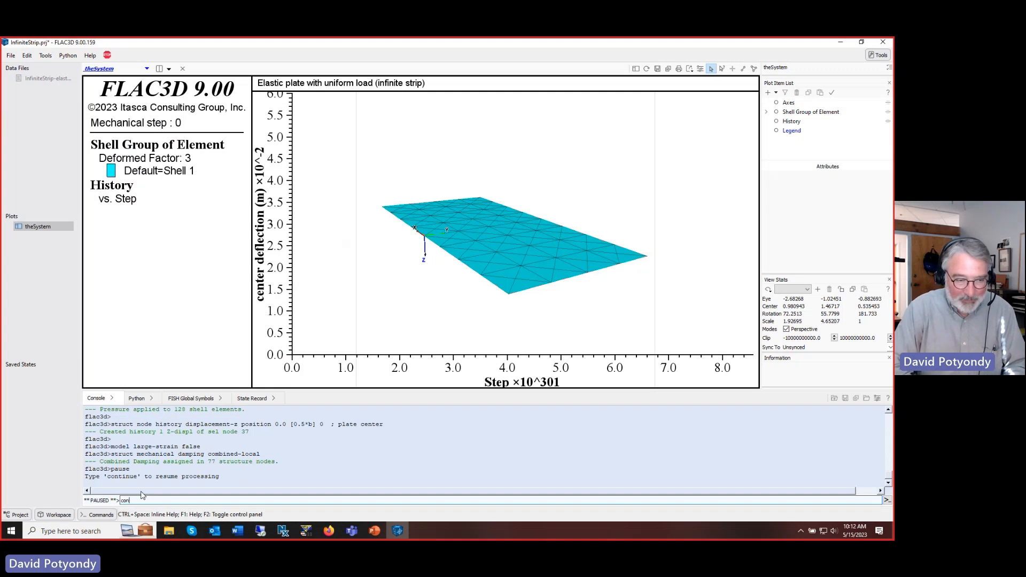
text(tinue)
key(Return)
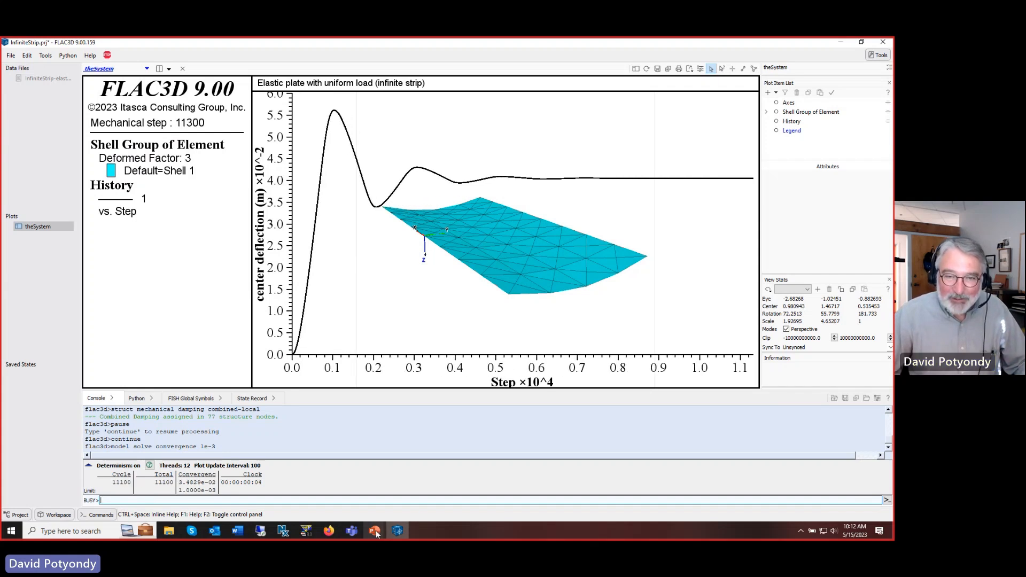
- Duplicate the Shell Group of Element plot item, hide the original, and select the copy
click(800, 112)
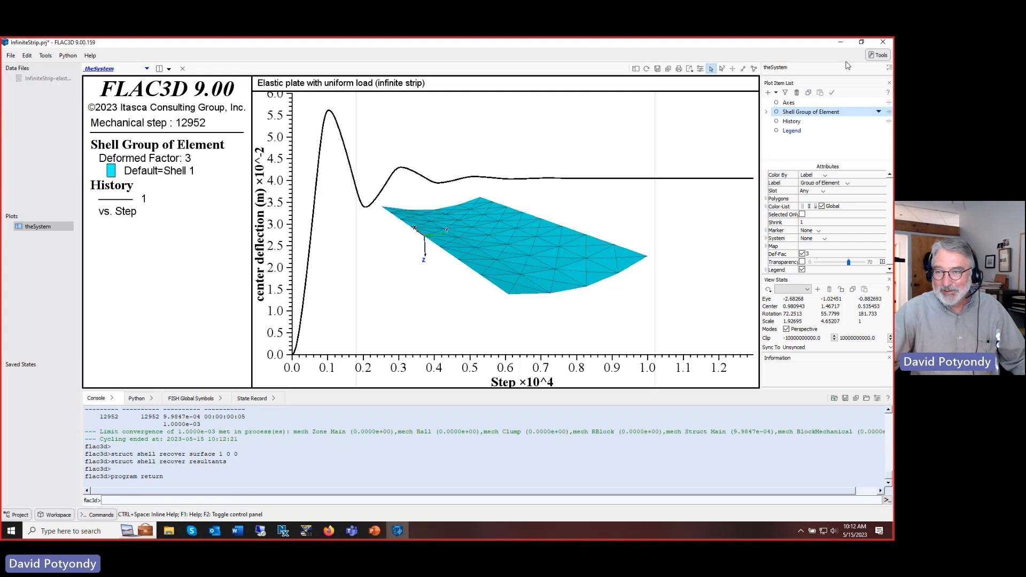
click(820, 93)
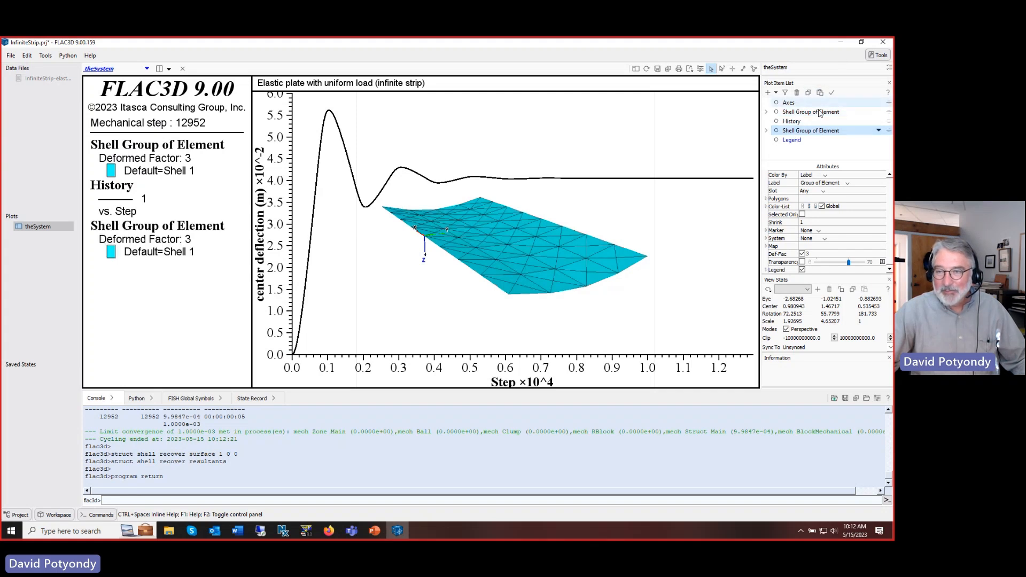
click(776, 112)
click(790, 131)
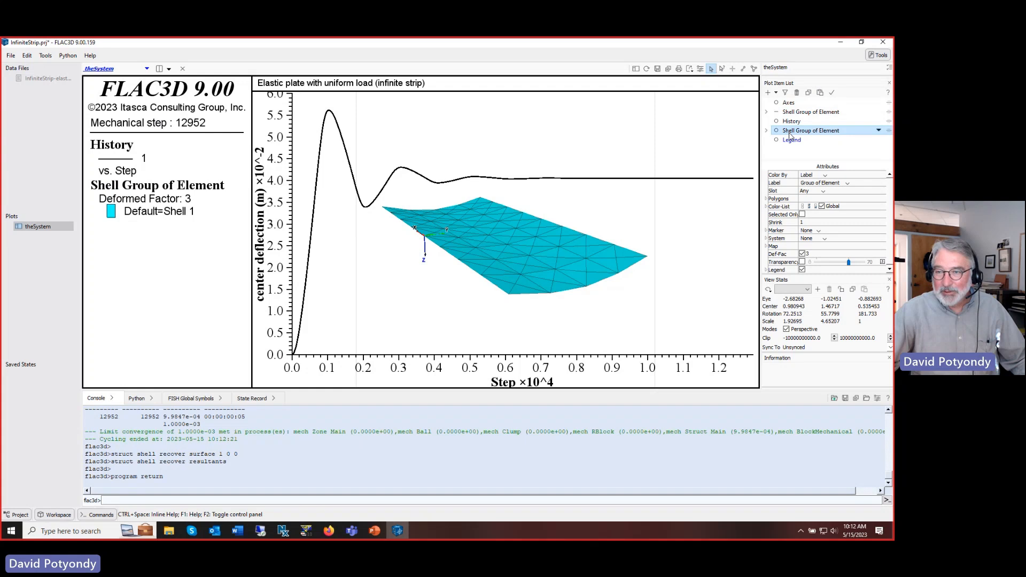
- Color the copied shell plot item by a contour of Displacement of Node with the Magnitude component
click(825, 177)
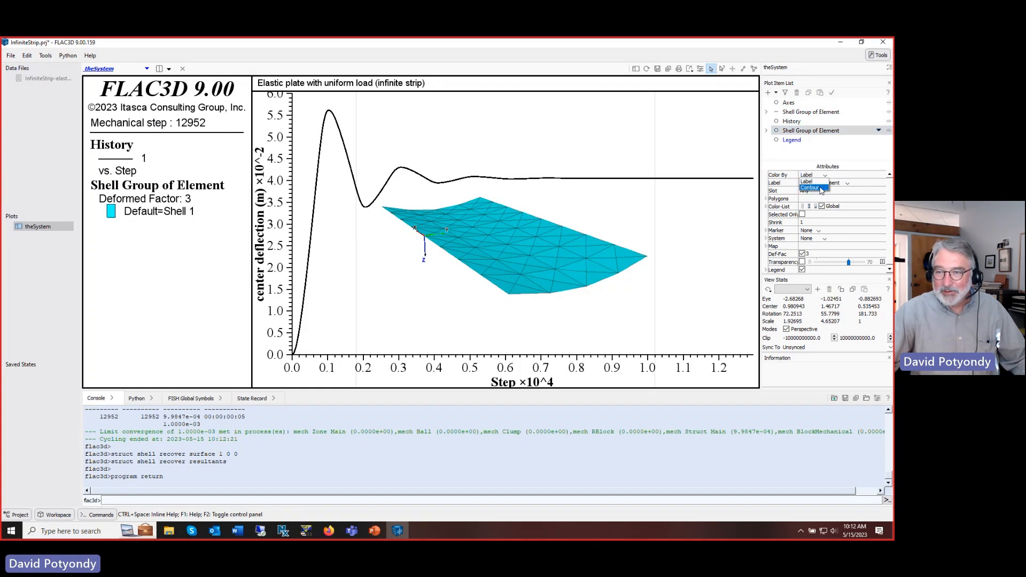
click(811, 187)
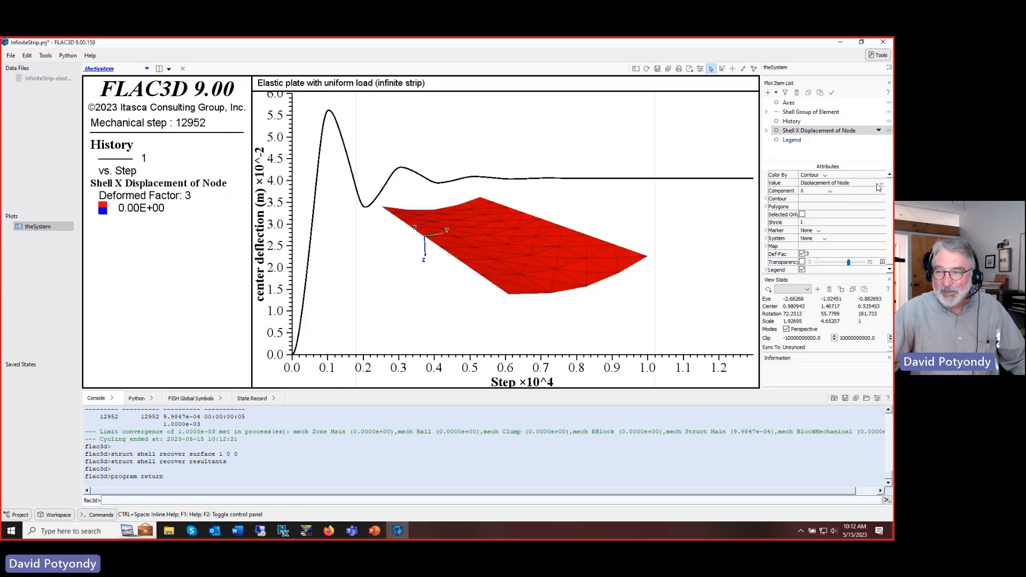
click(830, 191)
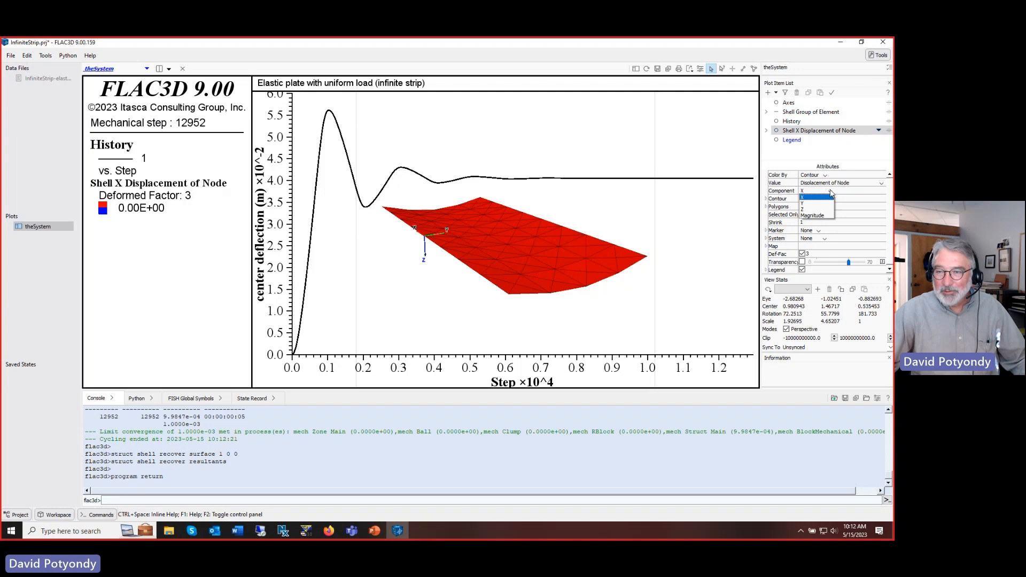
click(810, 216)
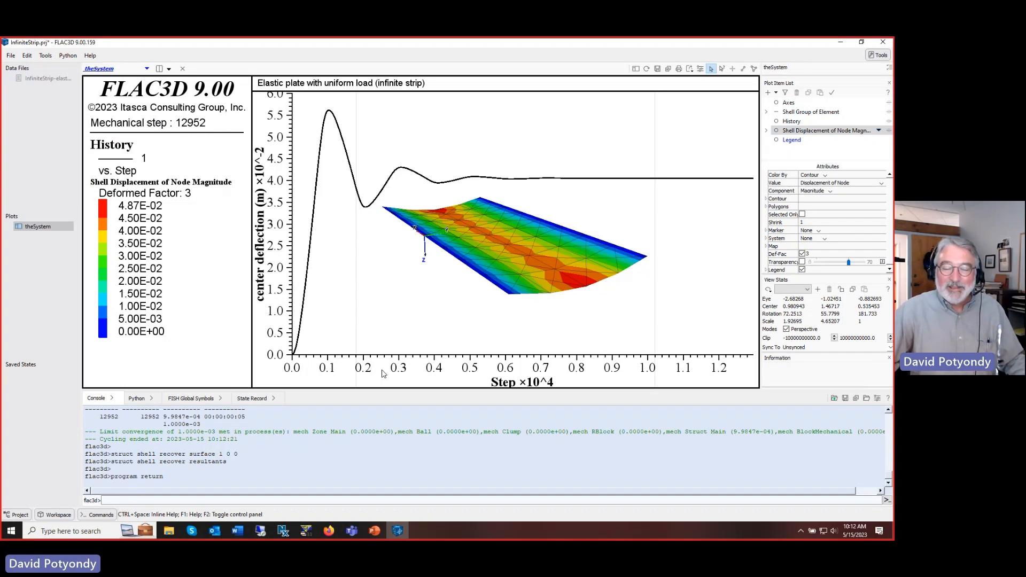
- Review the Shell example slide in the FLAC3D_StructuralElements presentation in PowerPoint, and return to the FLAC3D plate plot
click(375, 532)
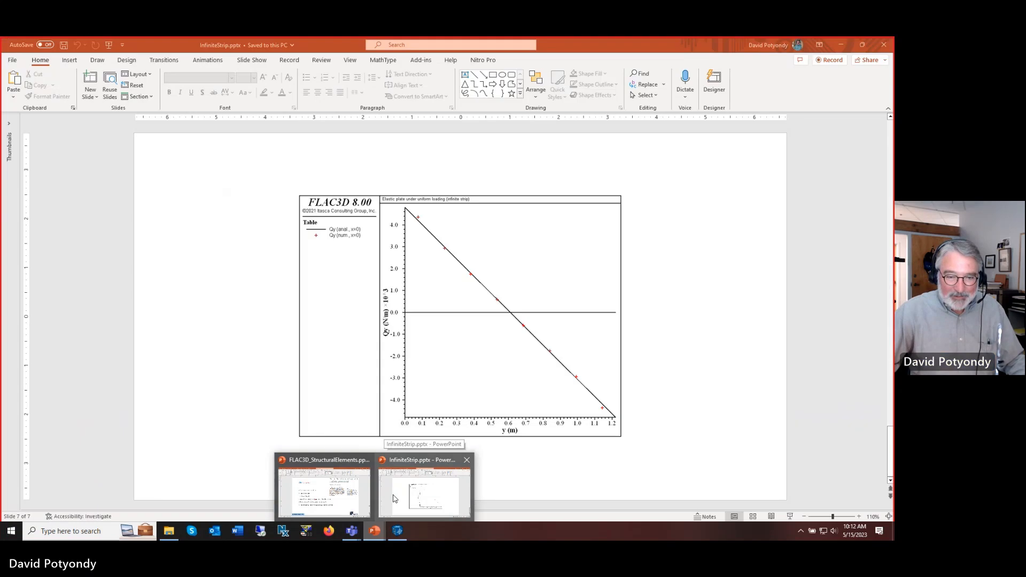
click(349, 497)
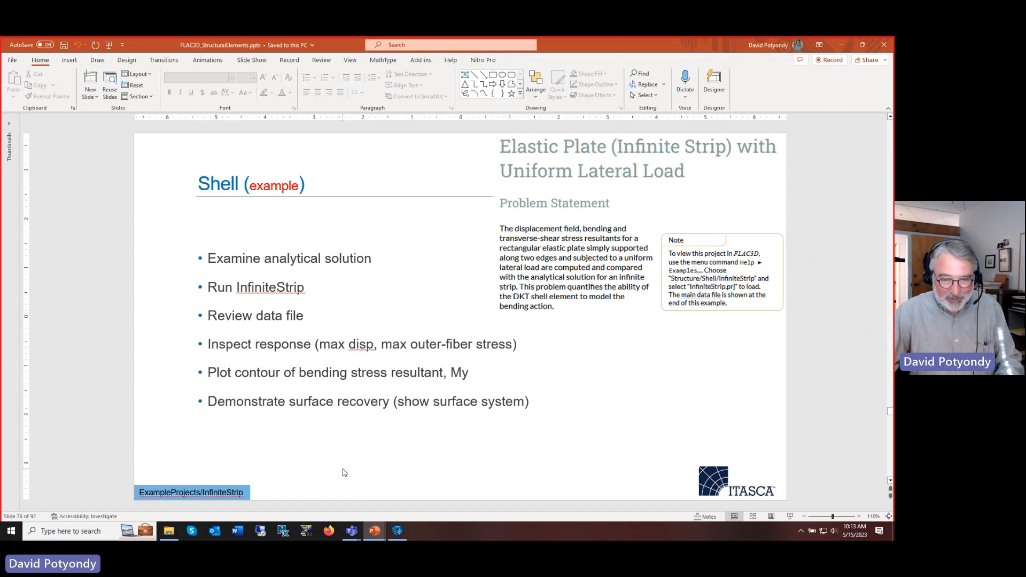
key(alt+Tab)
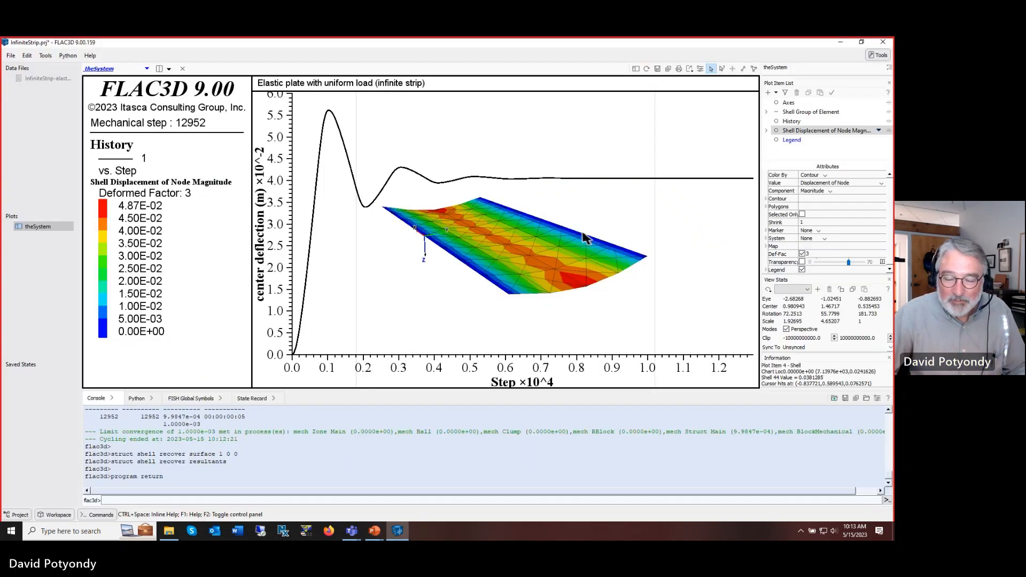
scroll(623, 225, up, 4)
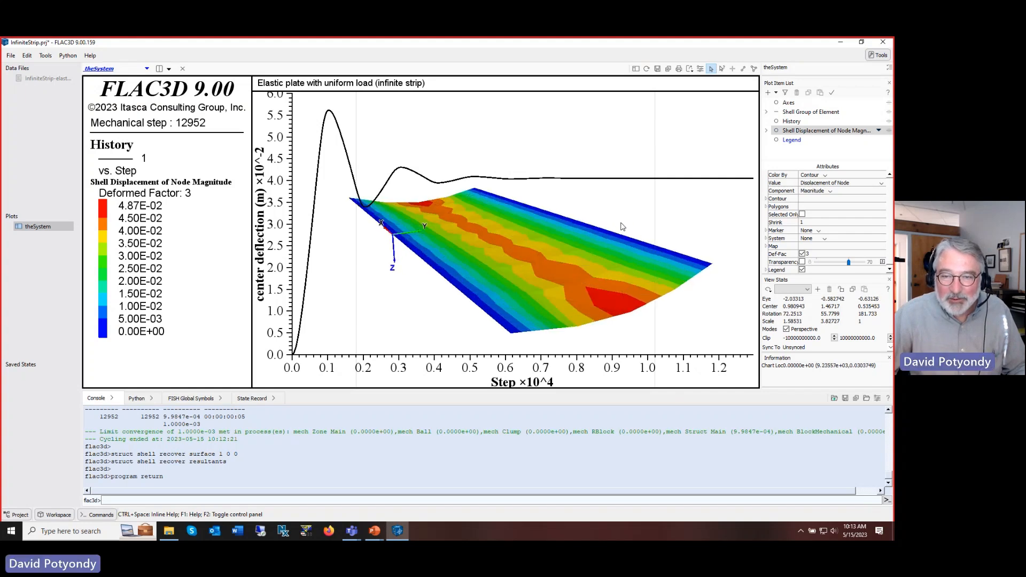
- Show the Shell Group of Element item instead of the displacement contour, with Node markers and the Surface system displayed
click(777, 131)
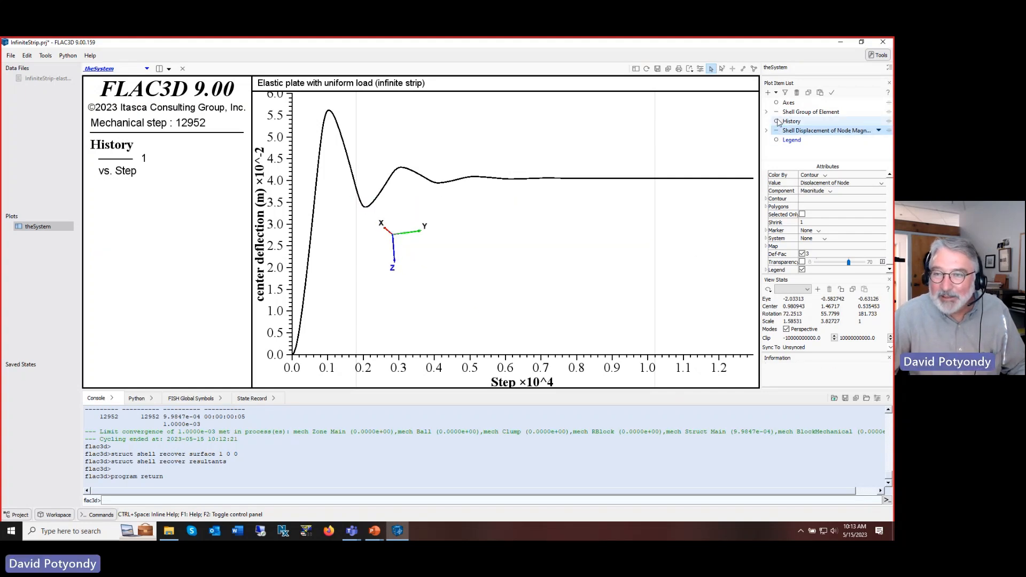
click(776, 112)
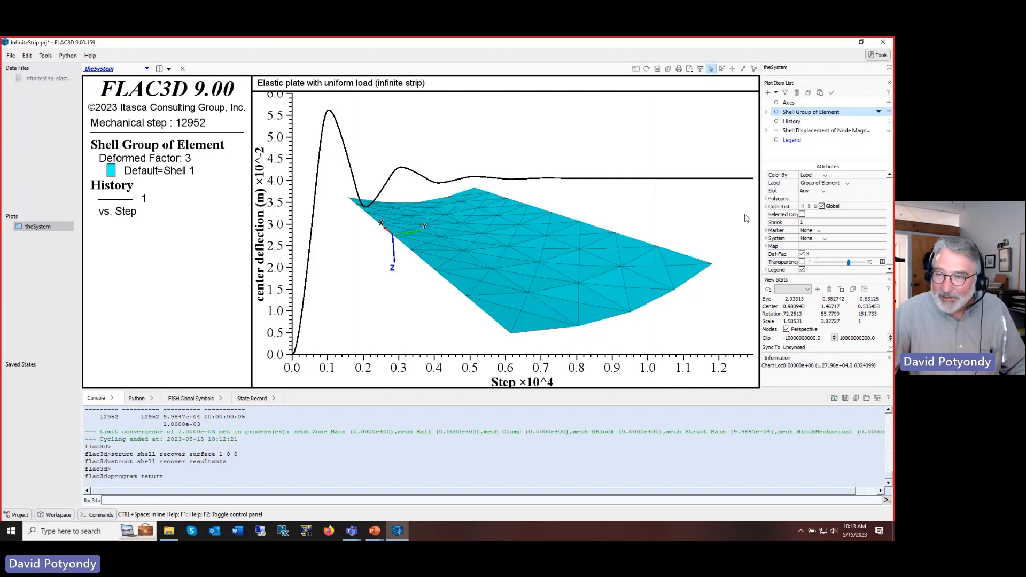
click(817, 234)
click(808, 241)
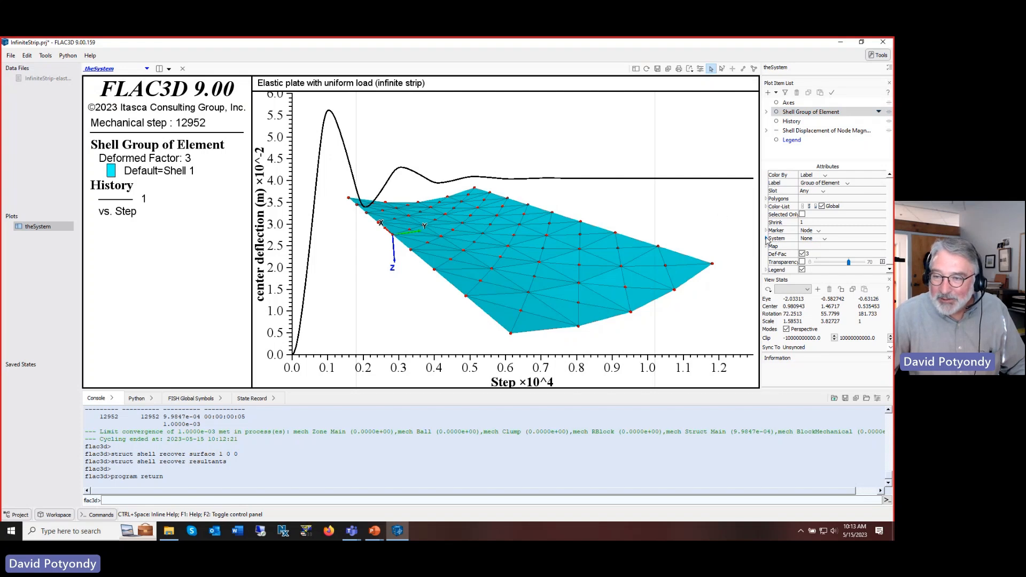
click(824, 238)
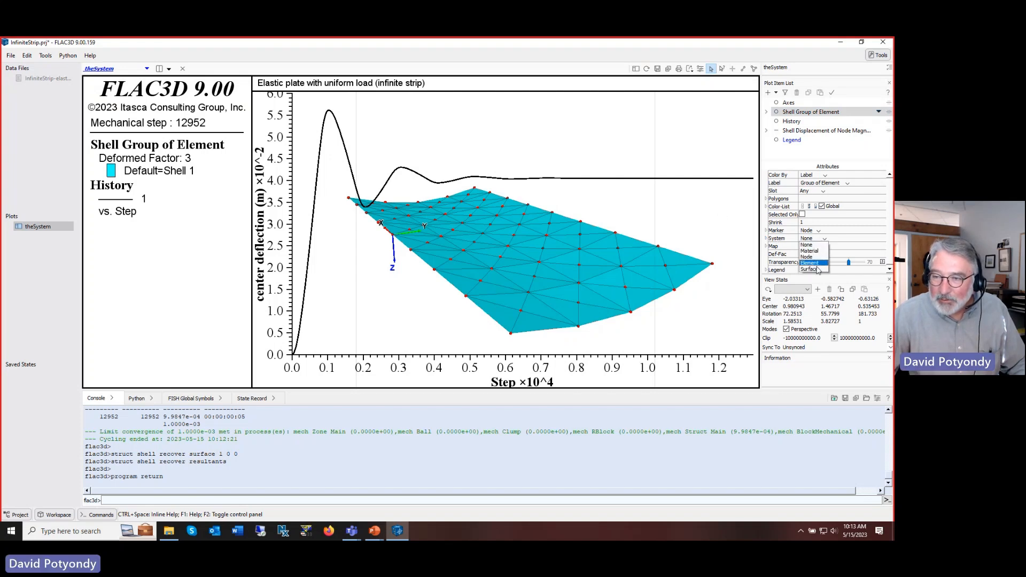
click(817, 271)
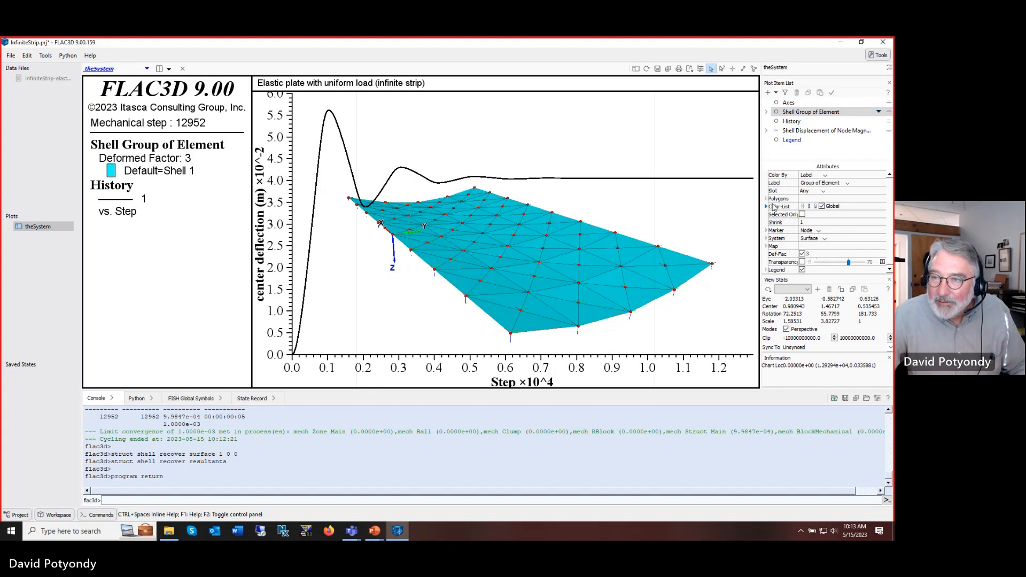
click(777, 112)
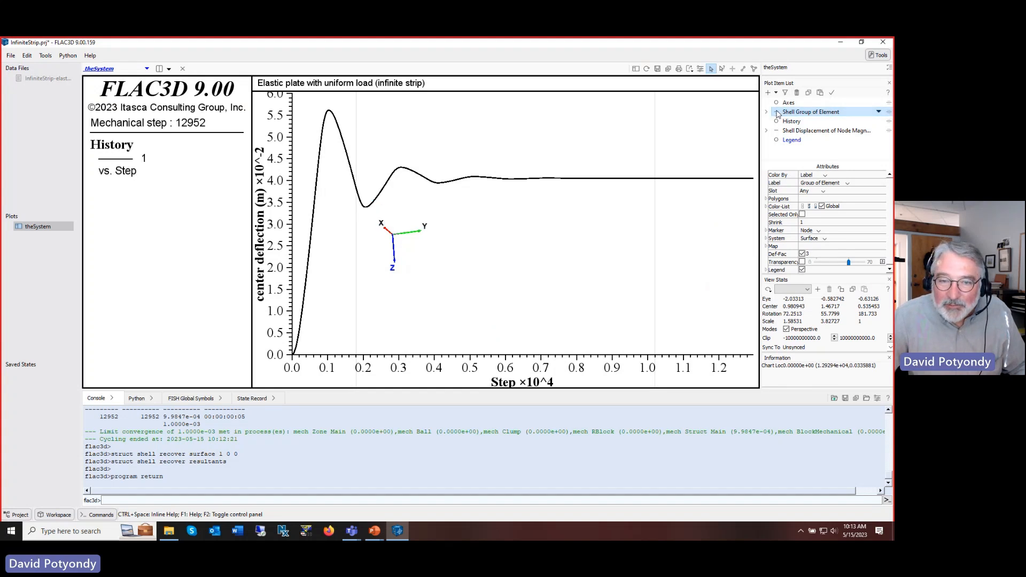
click(777, 112)
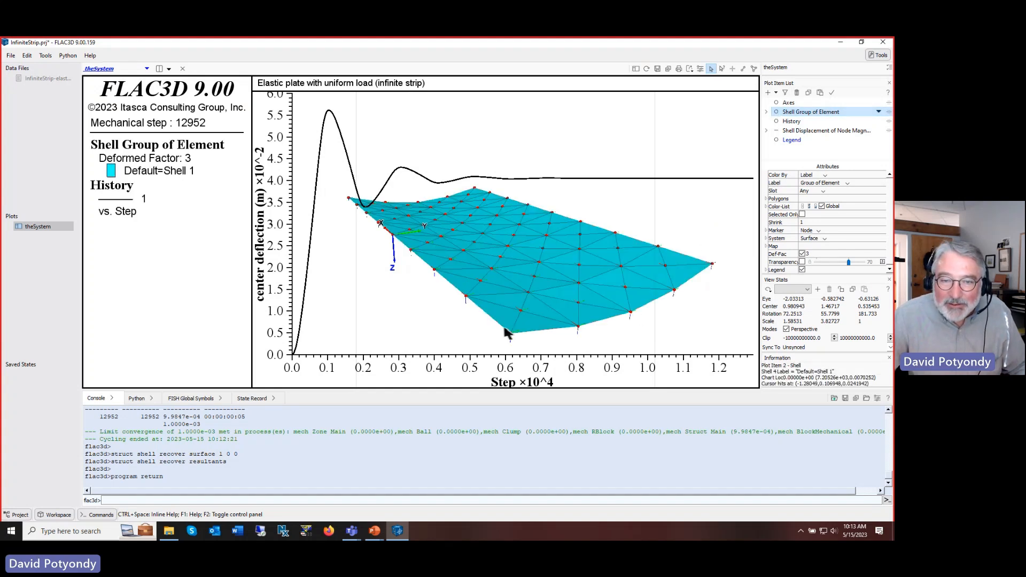
- Enlarge the shell's surface system axes by setting their scale target to 0.06
click(766, 238)
scroll(788, 249, down, 1)
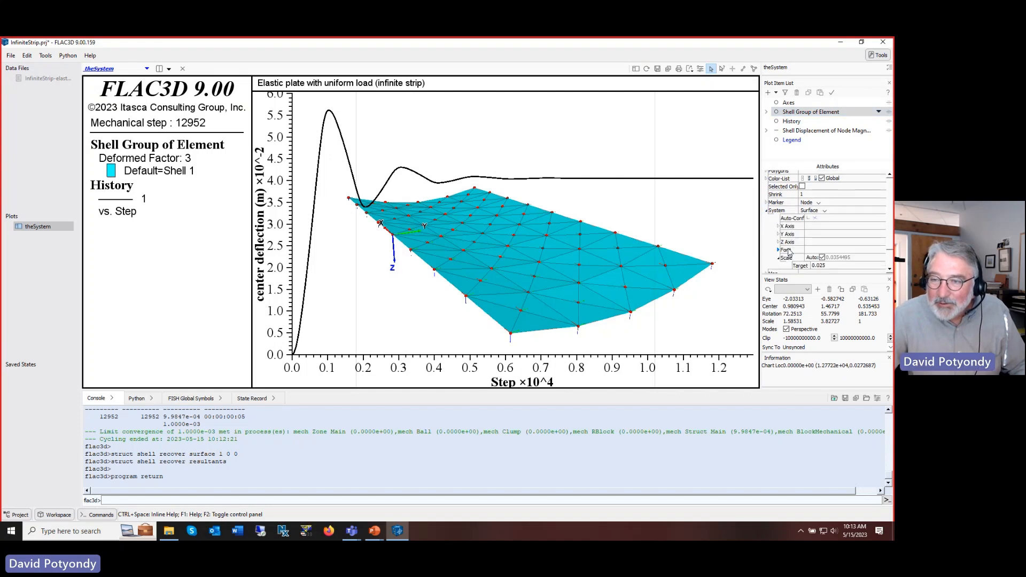
scroll(789, 251, down, 1)
click(841, 241)
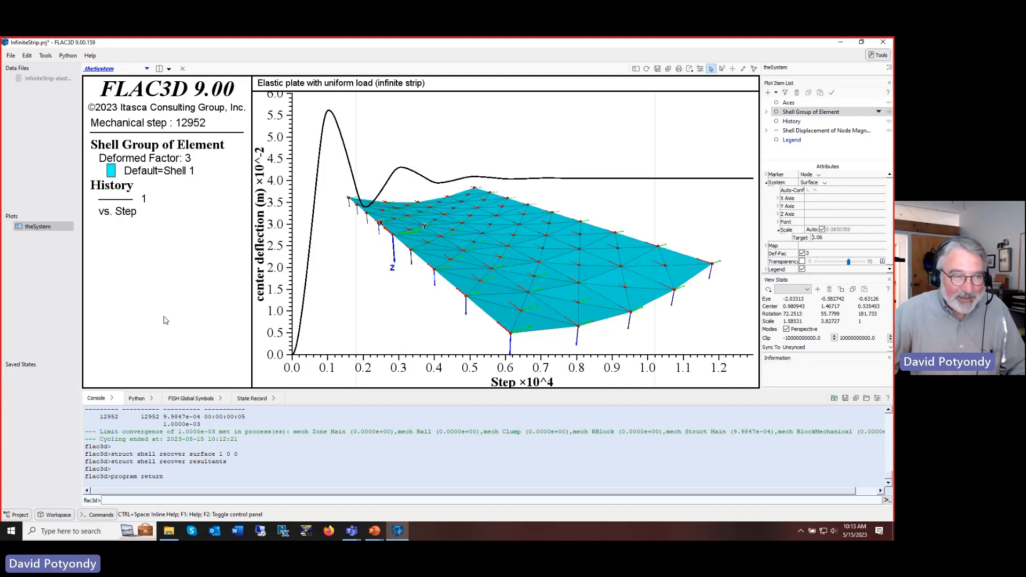
- Examine the shell surface and resultant recovery commands at the end of the InfiniteStrip-elastic data file, and recheck the Shell example slide
double_click(53, 80)
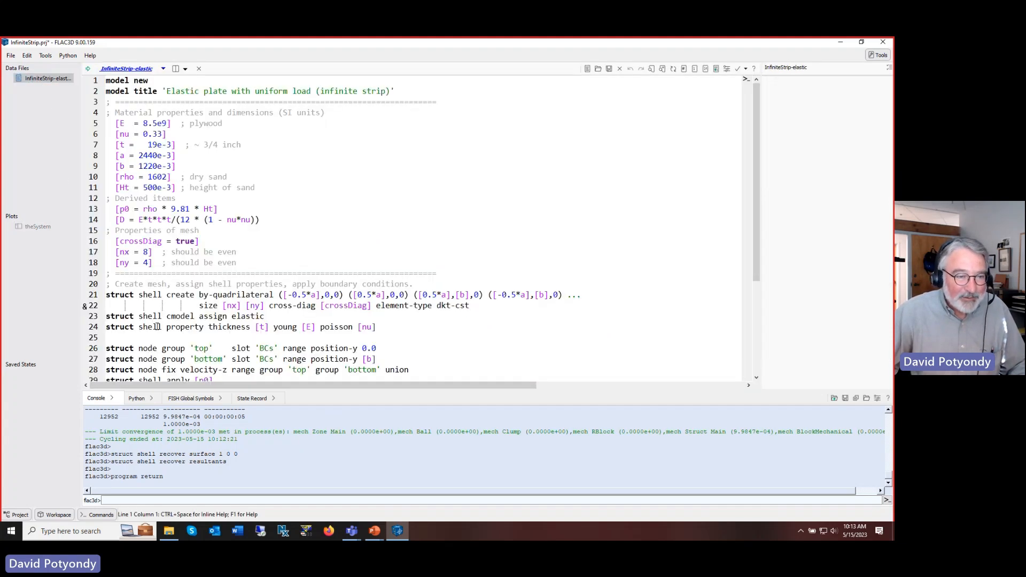
scroll(177, 352, down, 5)
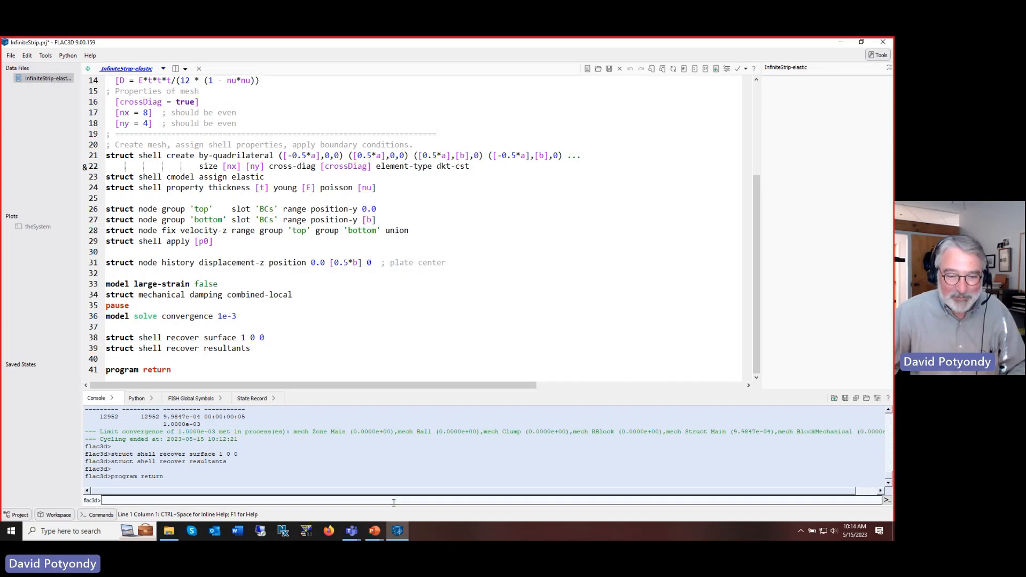
click(399, 536)
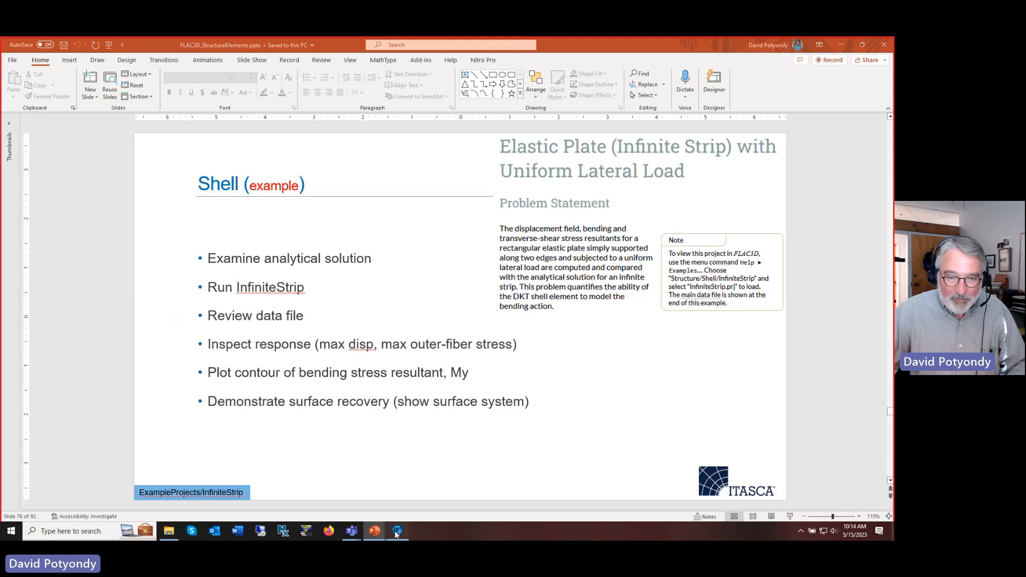
click(397, 531)
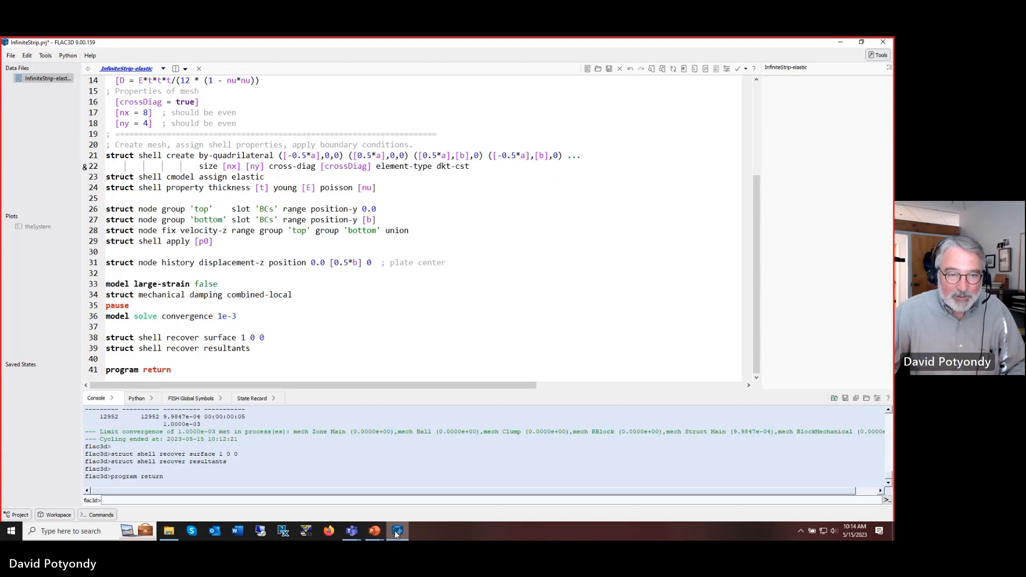
- Reopen the theSystem plot, hide the Shell Group of Element item, and show the shell displacement contour item
double_click(38, 226)
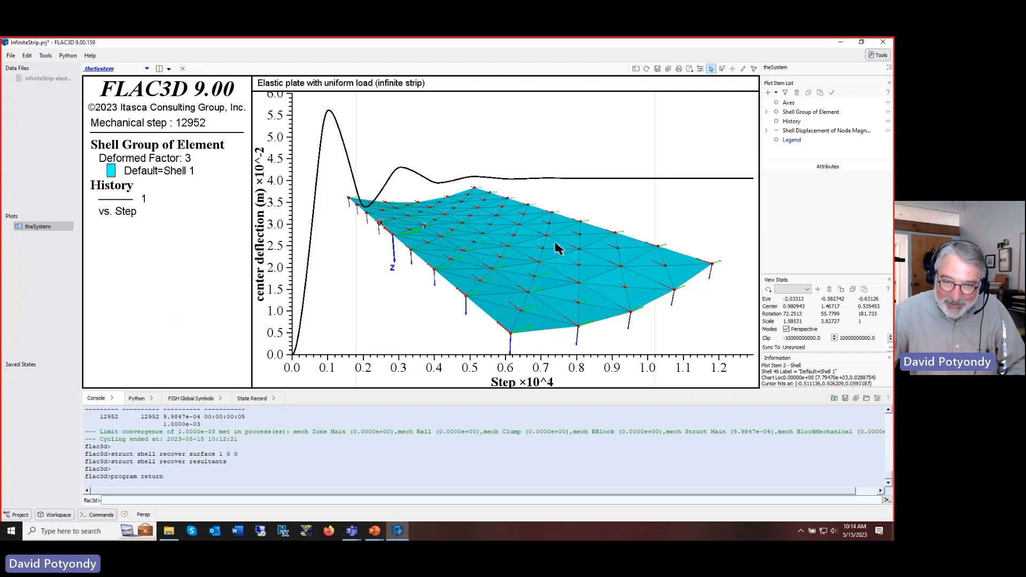
click(448, 275)
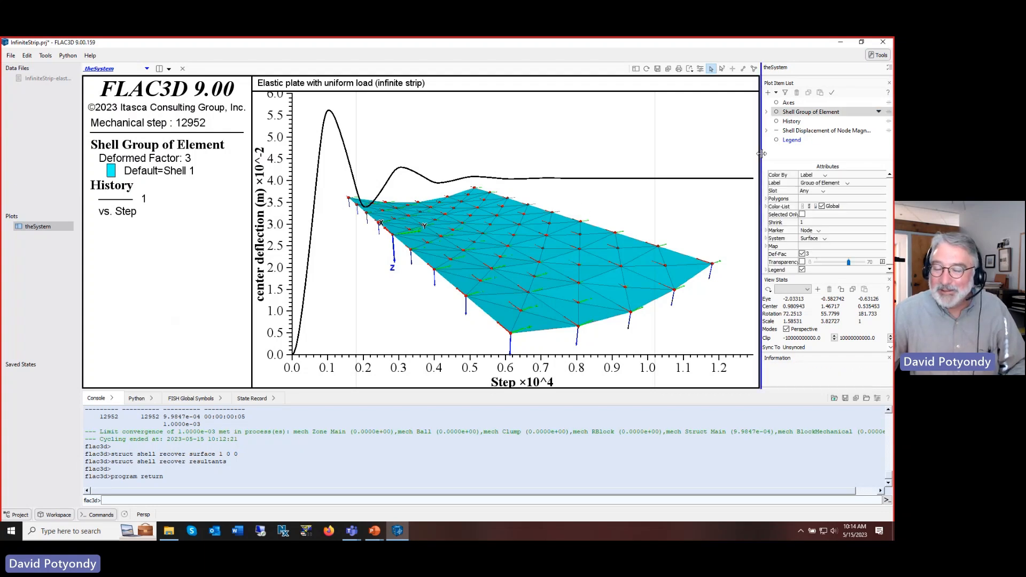
click(776, 112)
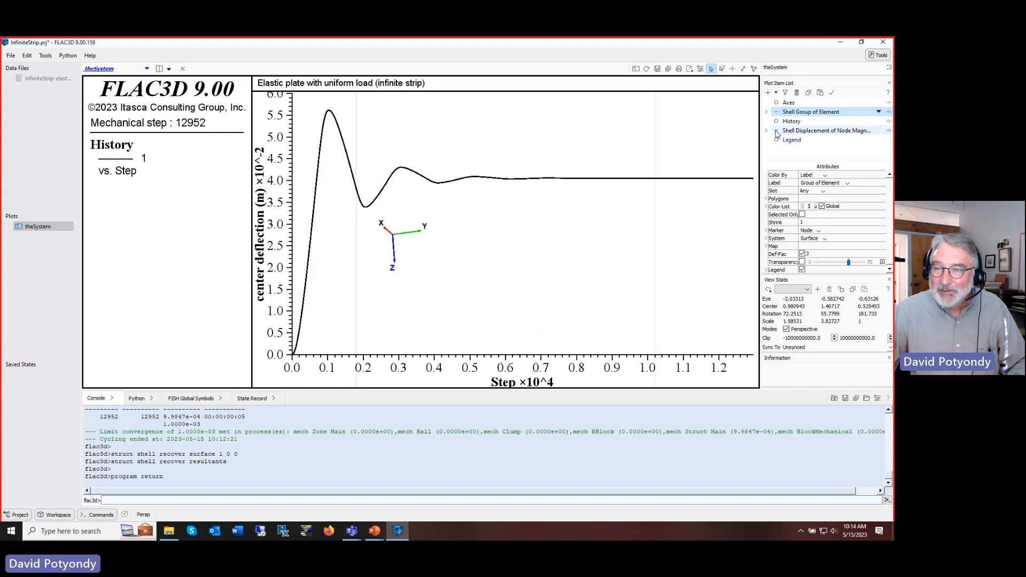
click(777, 130)
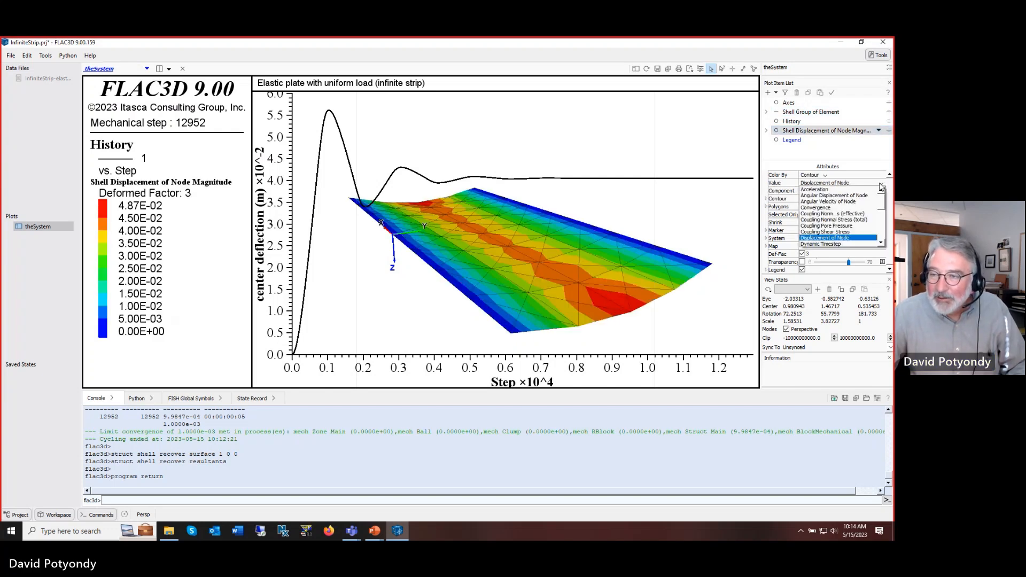
- Contour the shell by Stress Resultants, enabling the Use Engine option and choosing My as the resultant
scroll(864, 211, down, 6)
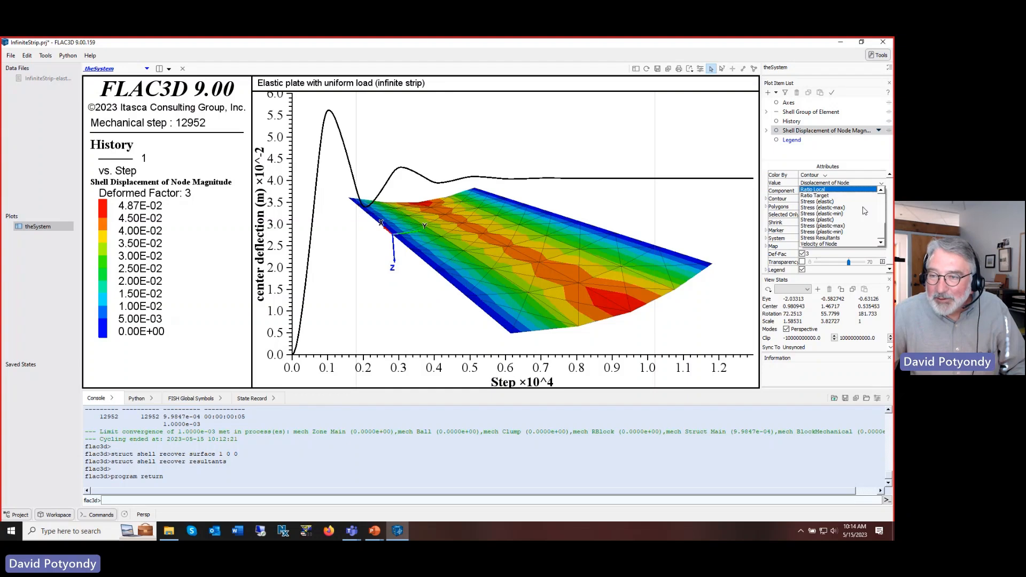
click(846, 238)
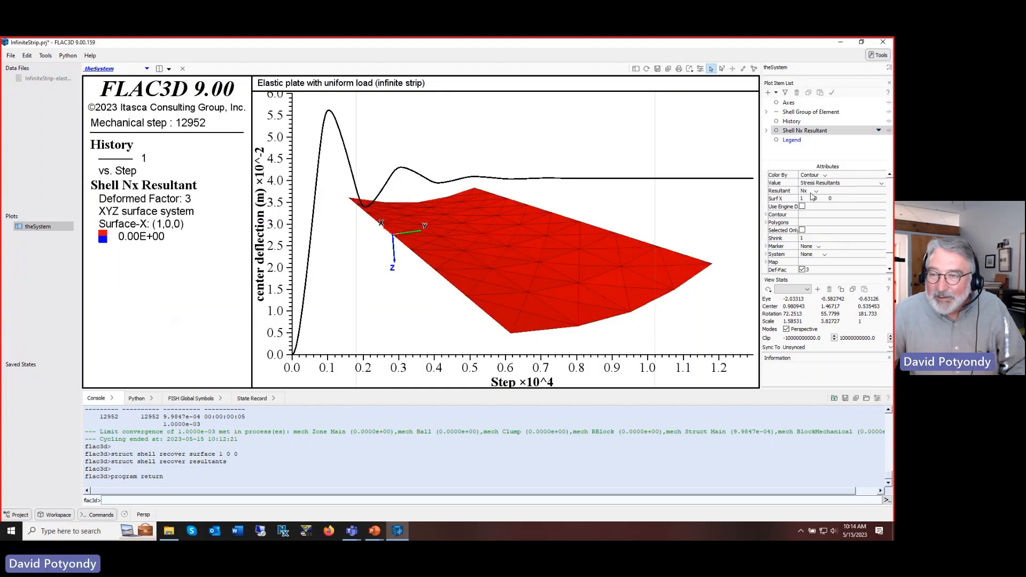
click(802, 207)
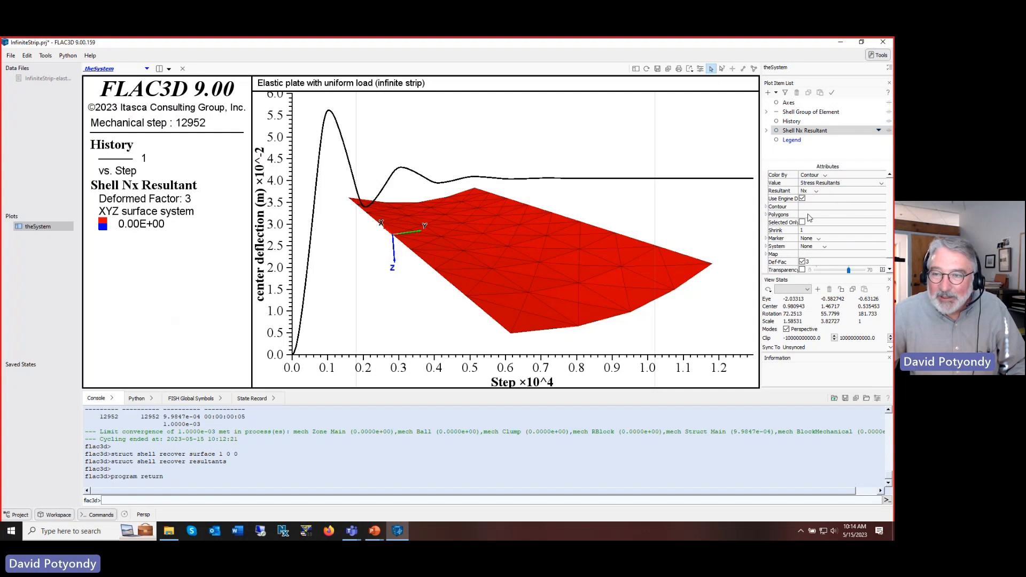
click(817, 192)
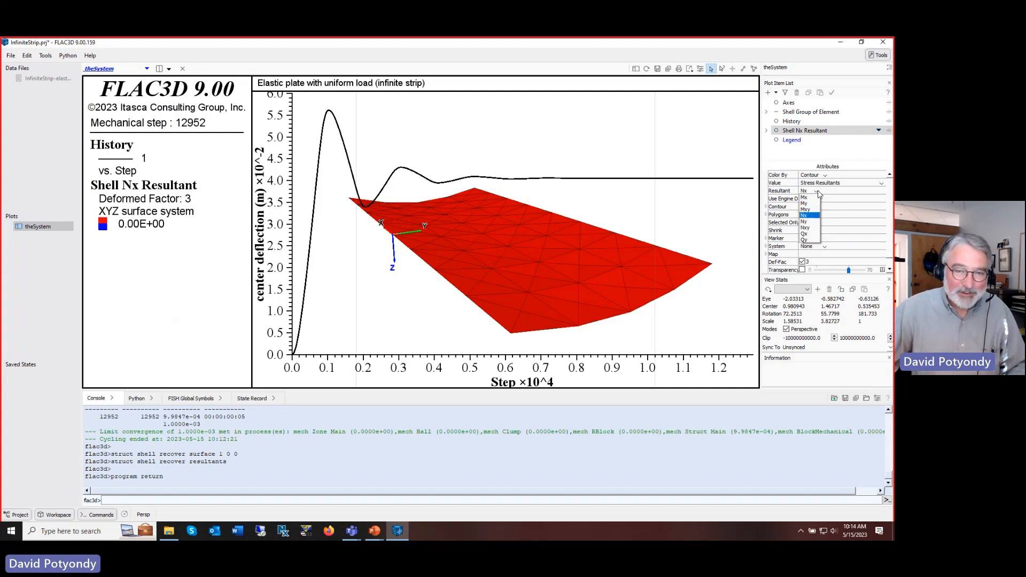
click(807, 206)
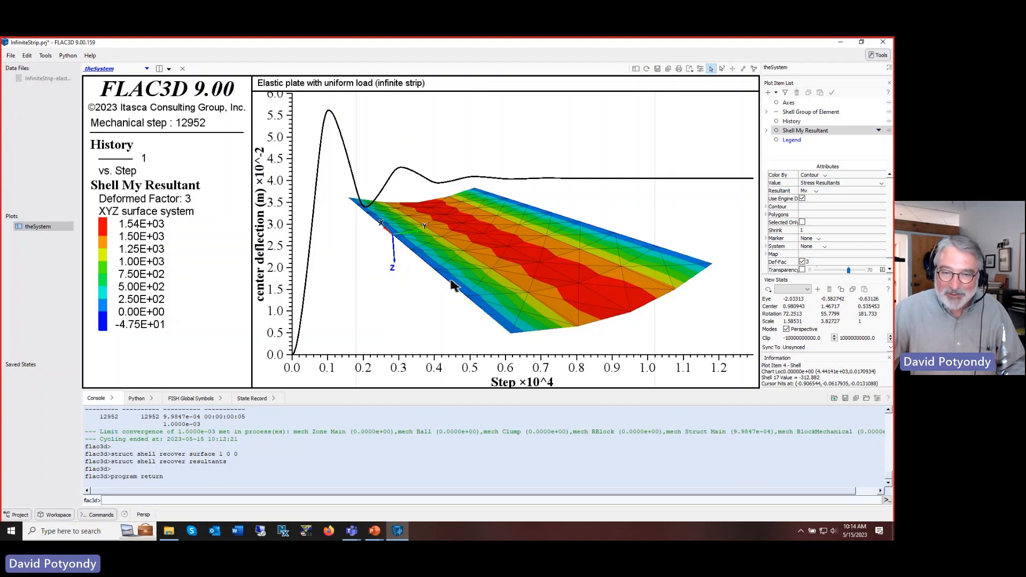
- Change the shell contour value to Stress (elastic) in the theSystem plot
scroll(425, 298, down, 3)
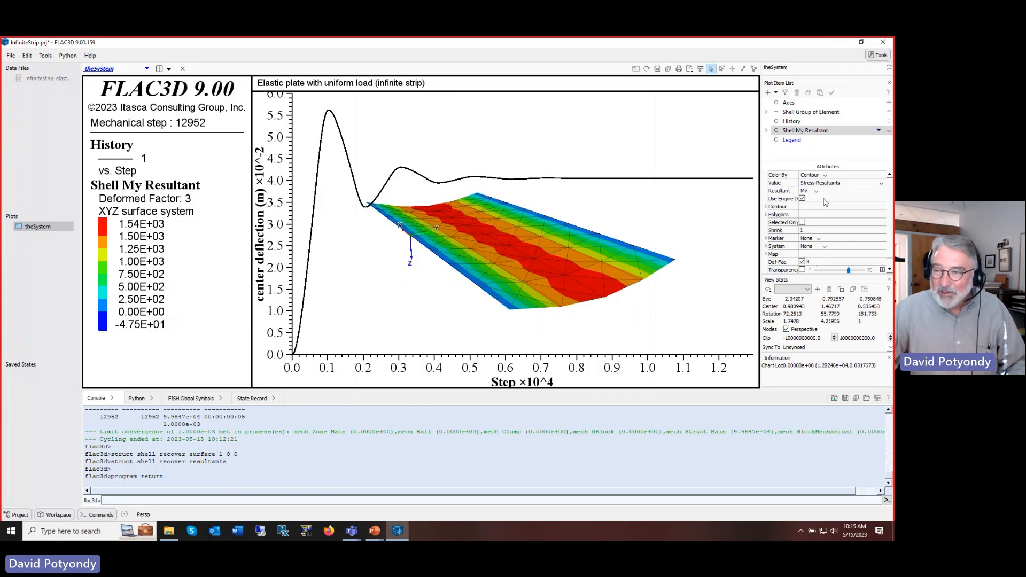
click(879, 186)
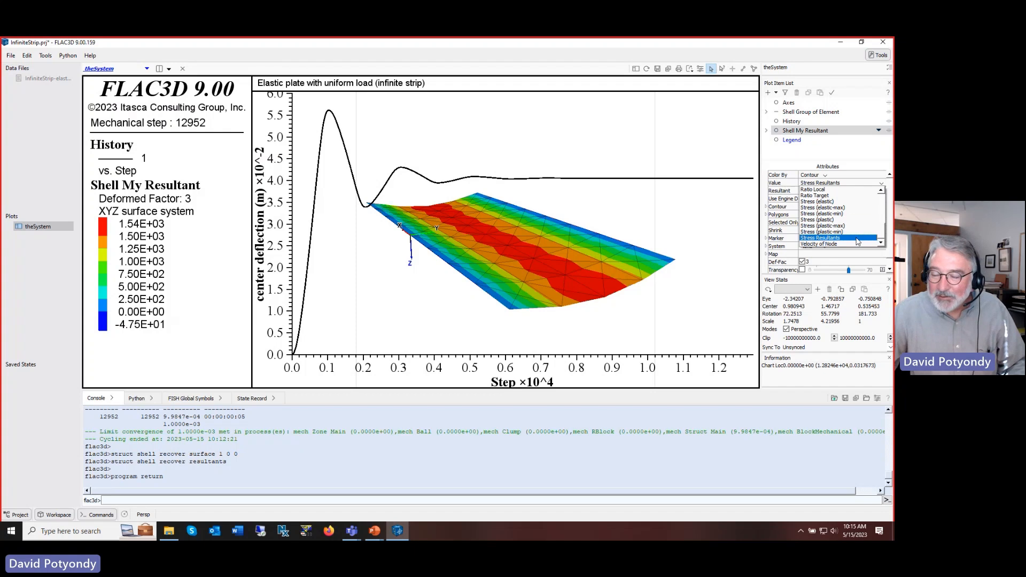
click(830, 201)
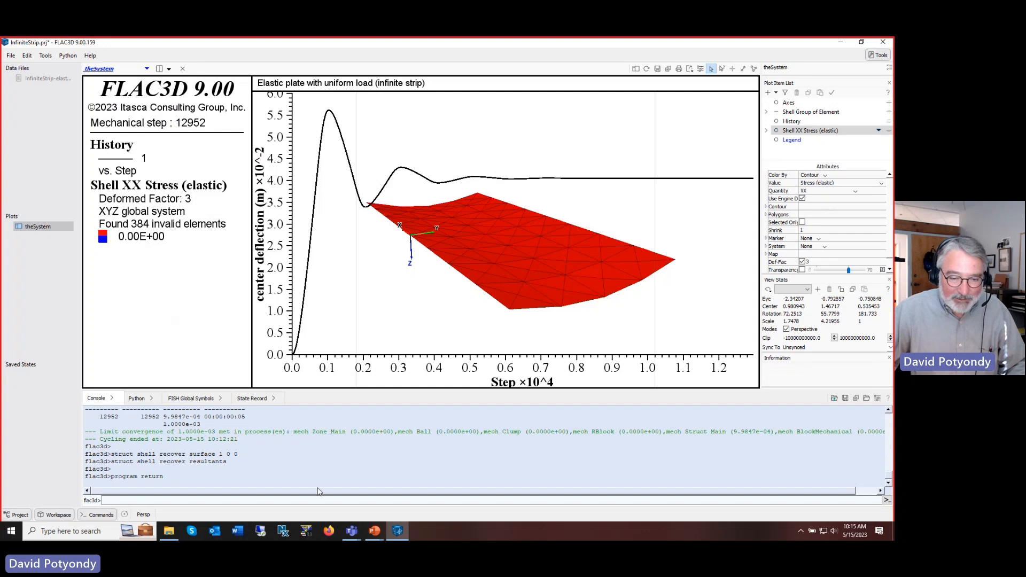
- Check the Shell example slide and review the recovery commands at the end of the InfiniteStrip-elastic data file
click(374, 530)
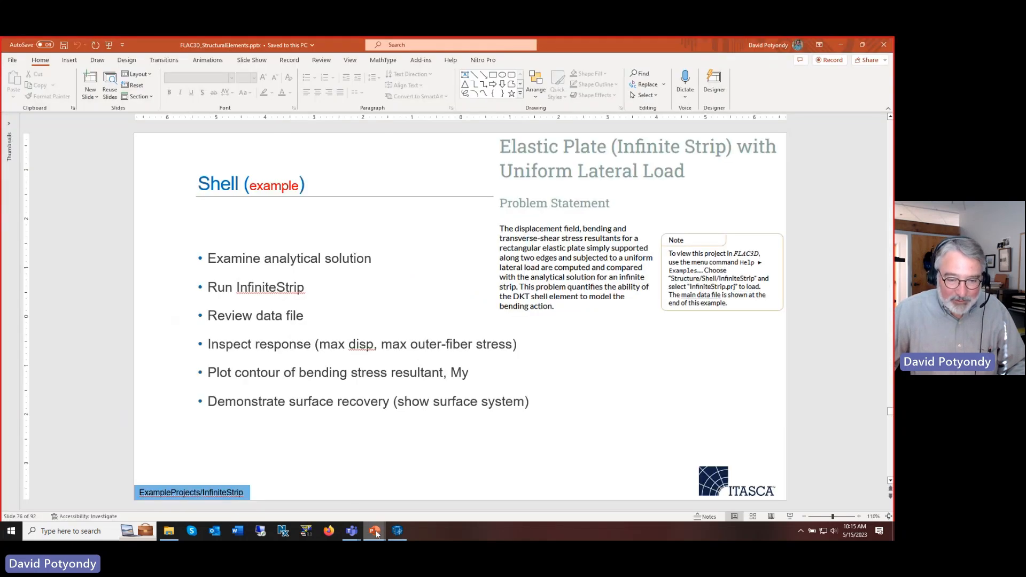
click(396, 531)
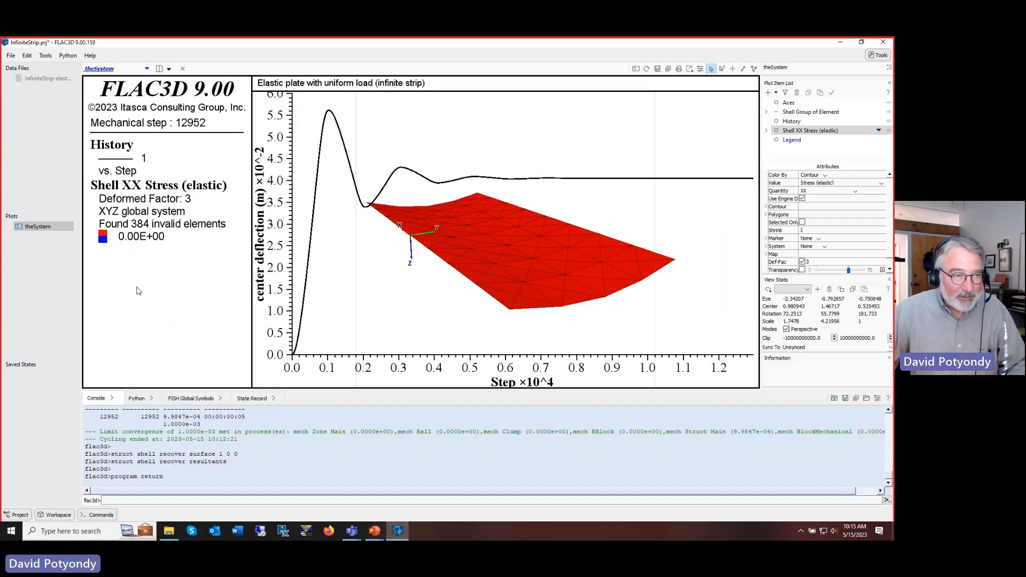
double_click(41, 81)
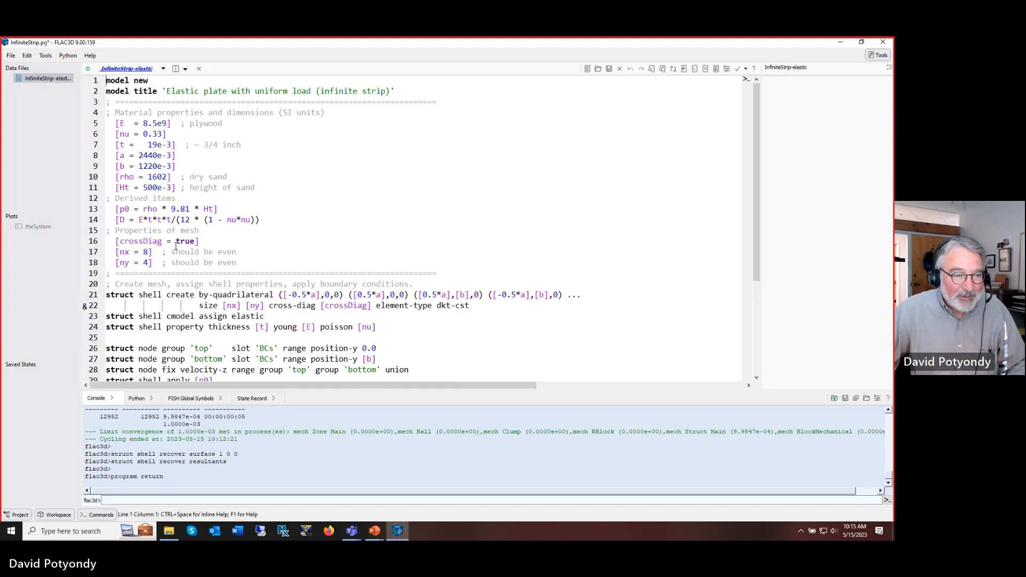
scroll(182, 241, down, 5)
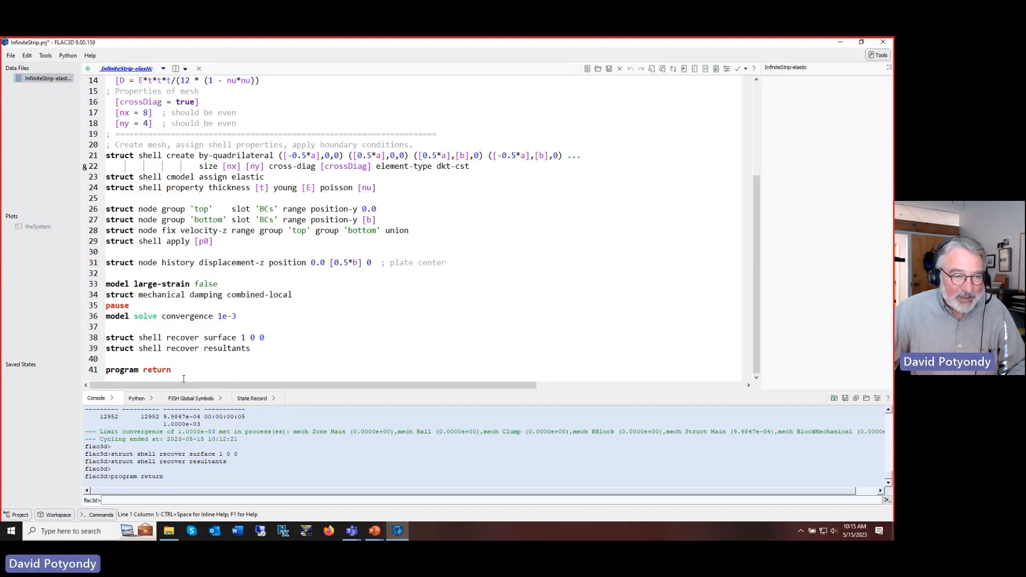
- Run the console command struct shell recover stress depth-factor 1.0, consulting the slide on responses for a shell structure
click(138, 499)
text(struct)
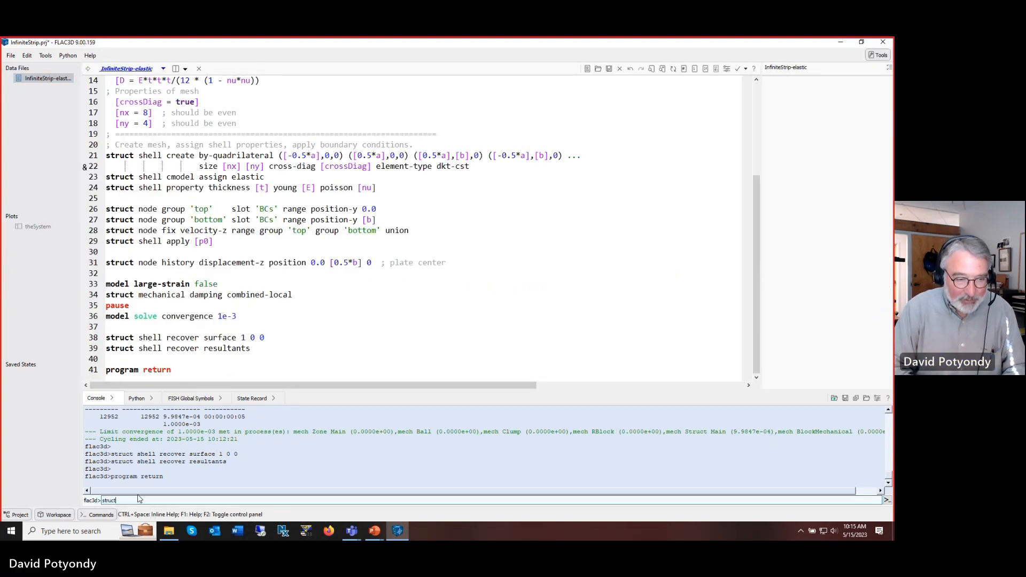
text( shell rec)
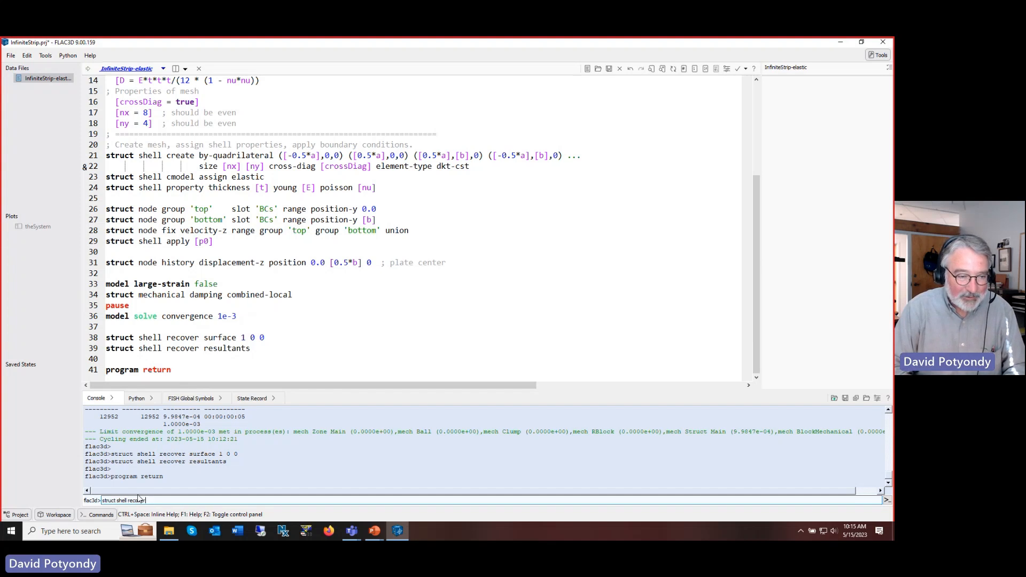
text(over stress)
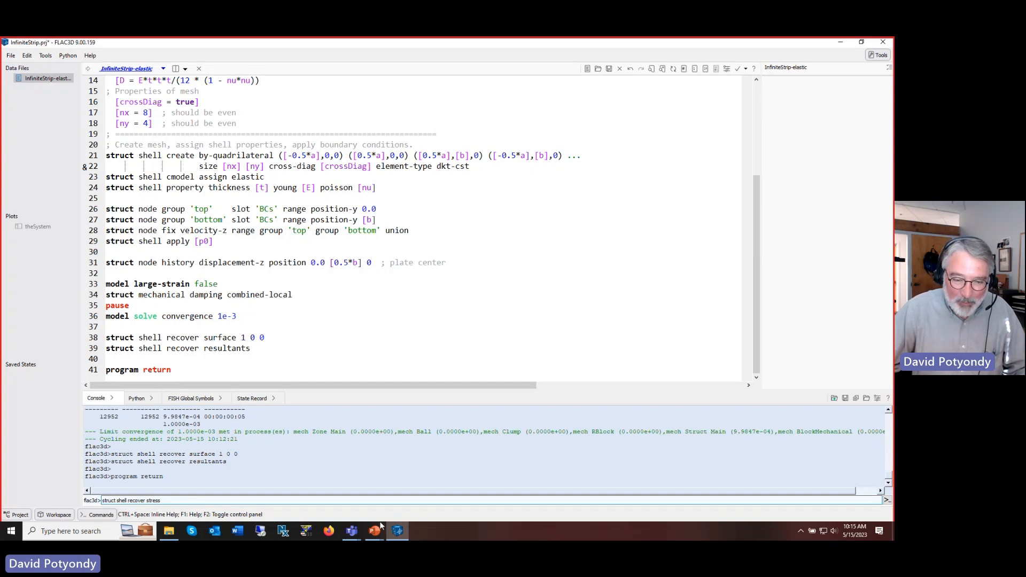
click(374, 534)
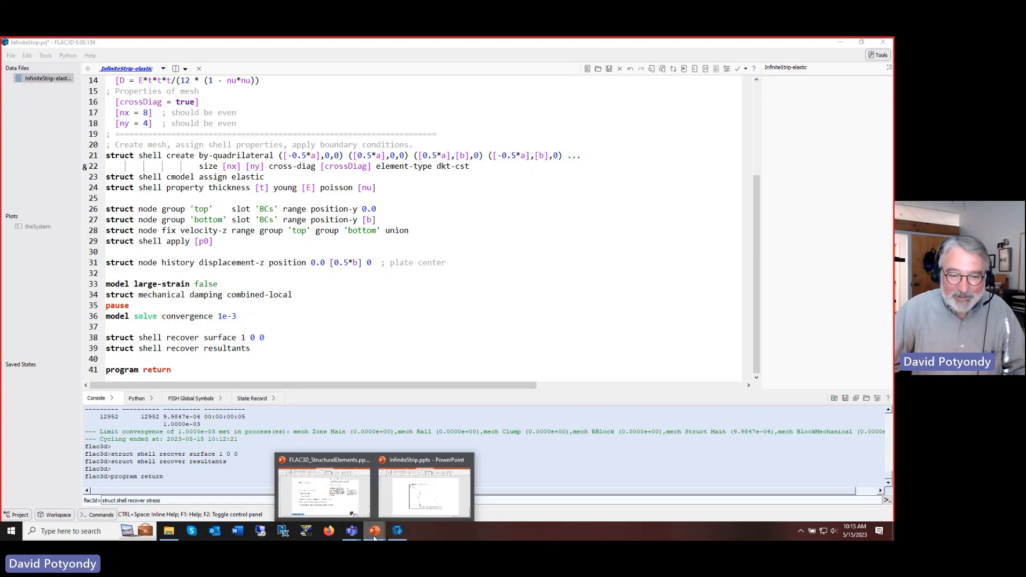
click(345, 508)
scroll(485, 335, up, 4)
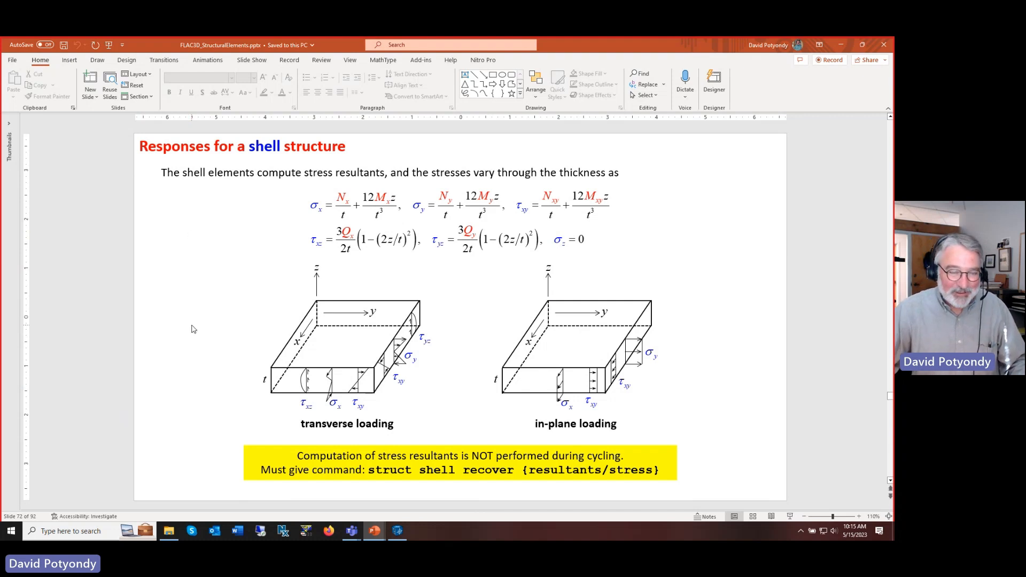
click(400, 535)
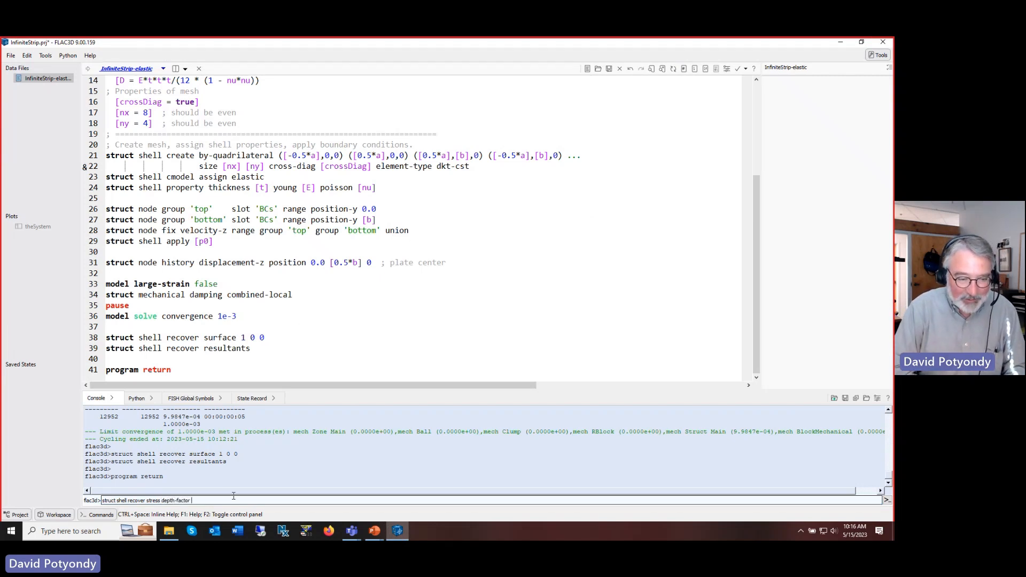
key(Return)
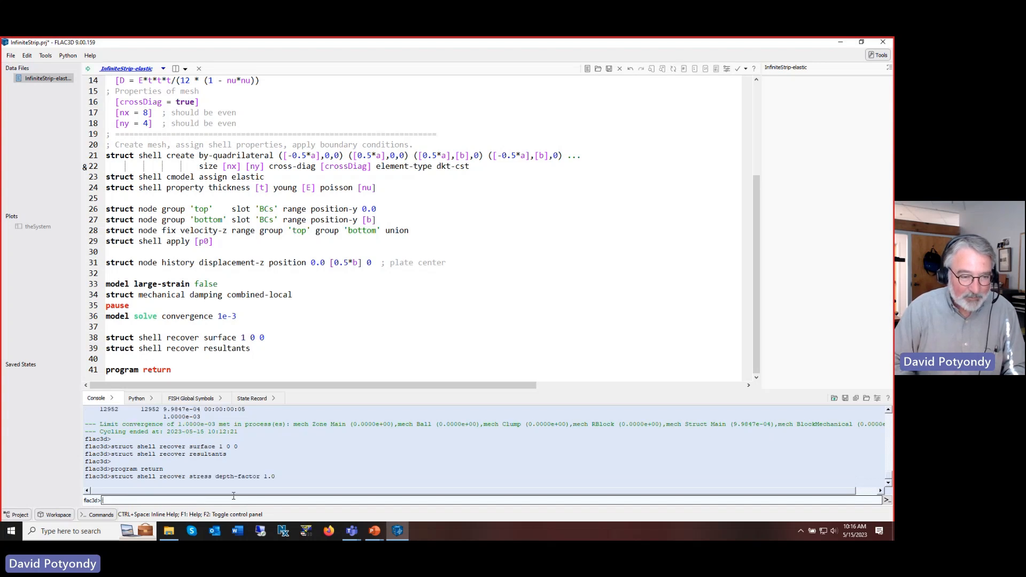
- Query the available shell listing keywords with the console command struct shell list ?
text(struct)
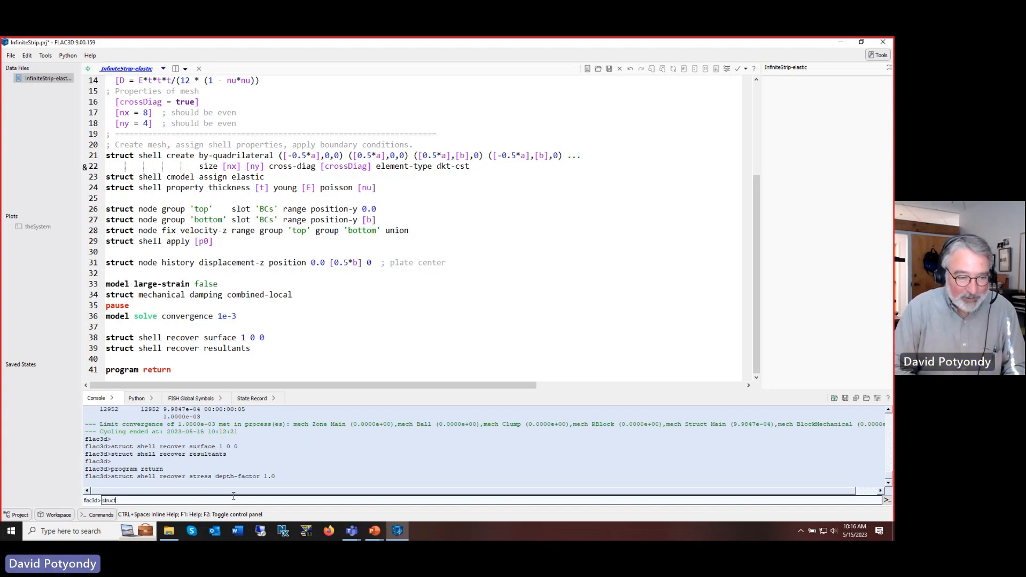
text( shell list)
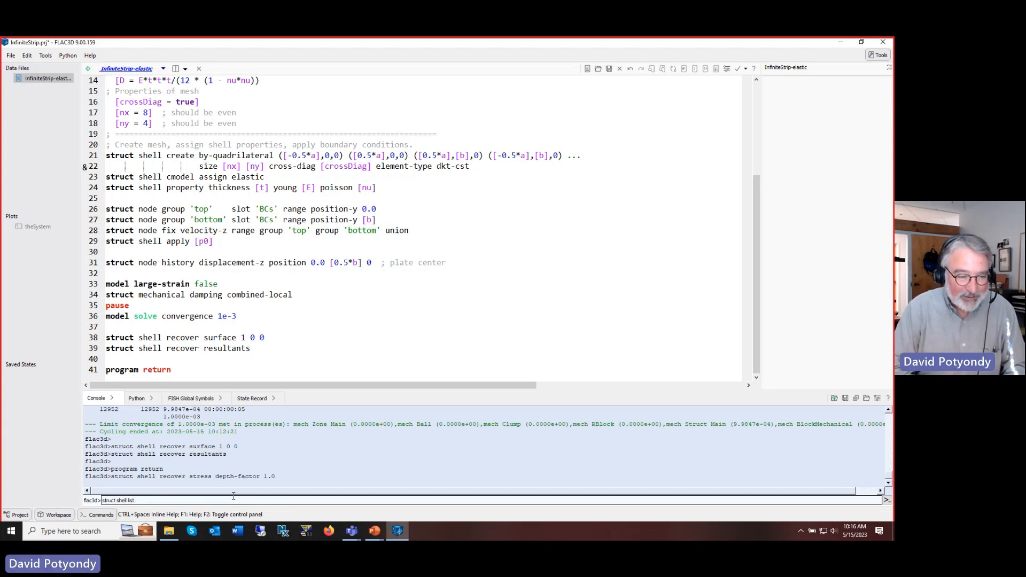
text( ?)
key(Return)
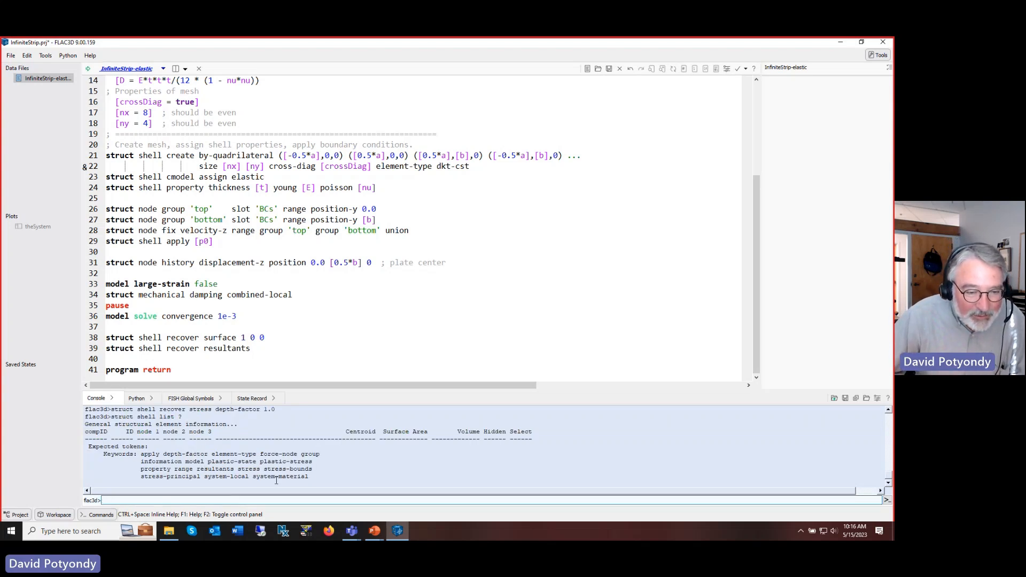
- List the recovered stresses for all shell elements and for component IDs 1 to 3 using struct shell list stress range c-id 1 3
key(Up)
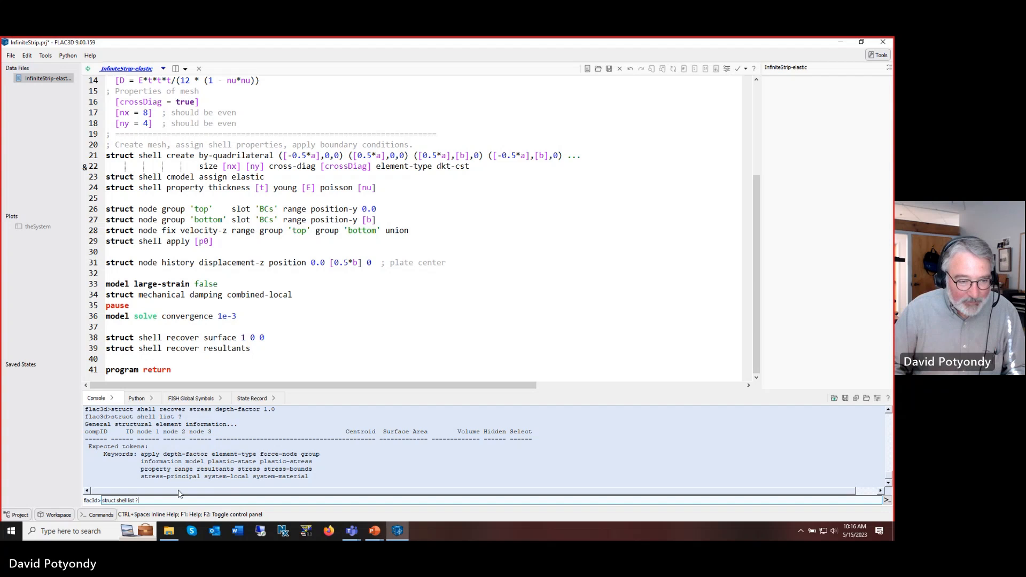
text(stress)
key(Return)
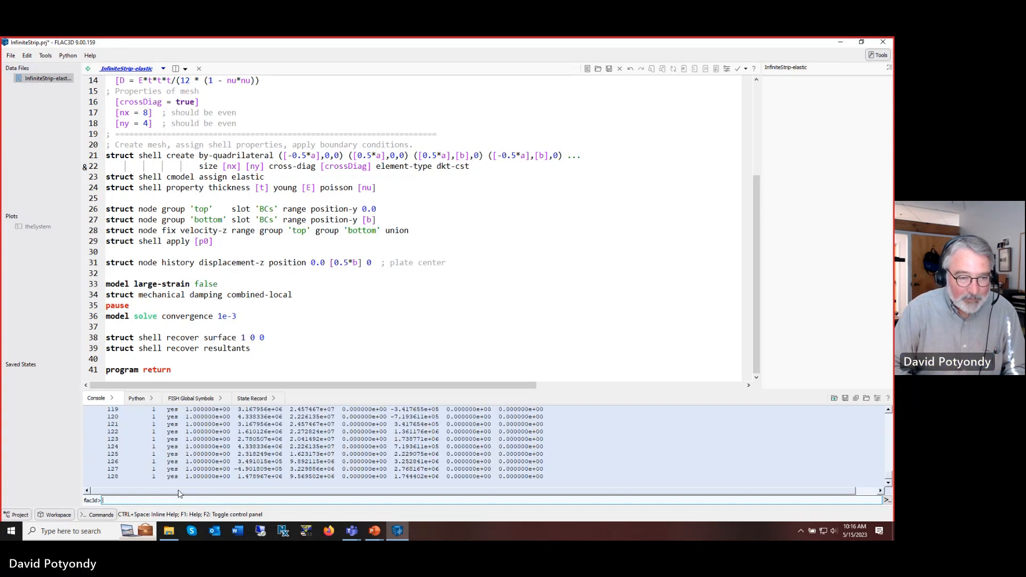
key(Up)
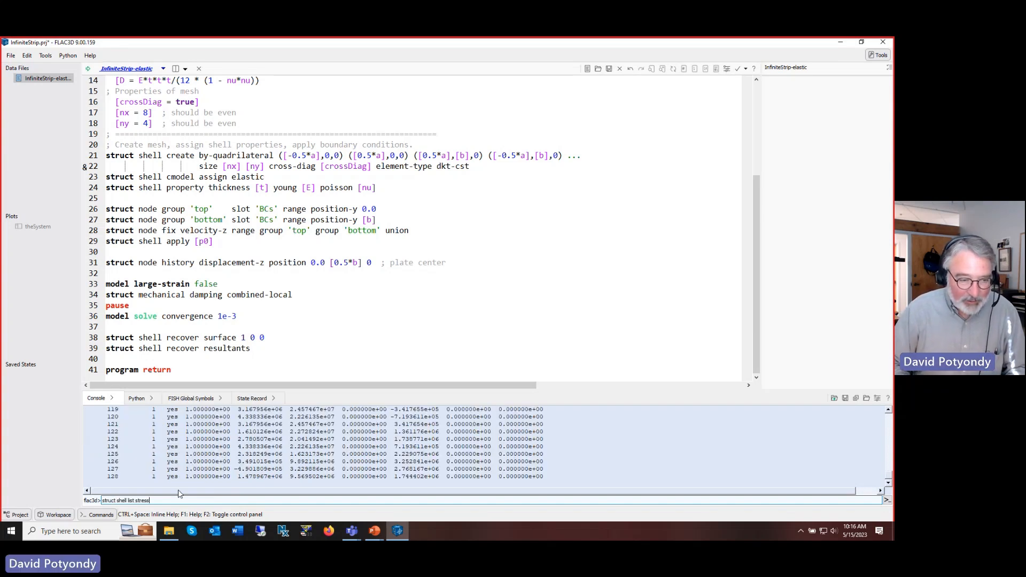
text(range c-id 1 3)
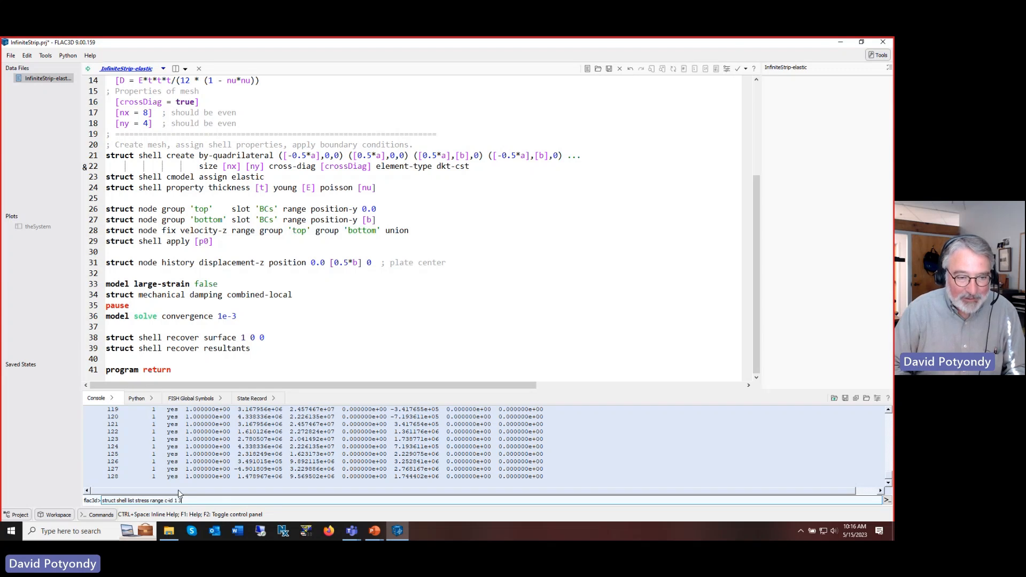
key(Return)
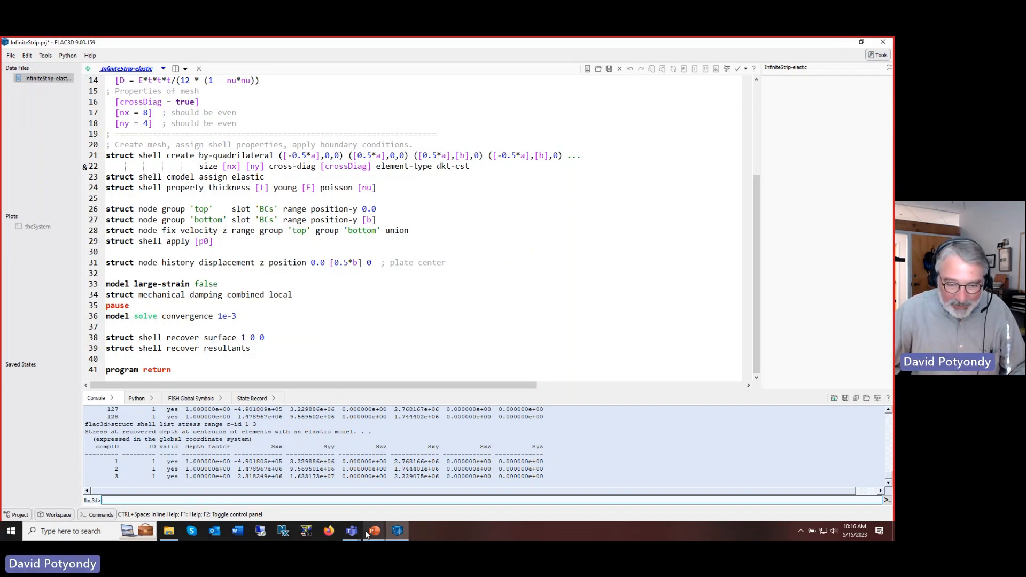
- Reopen the theSystem plot and set the shell's elastic stress contour to the YY quantity
click(396, 532)
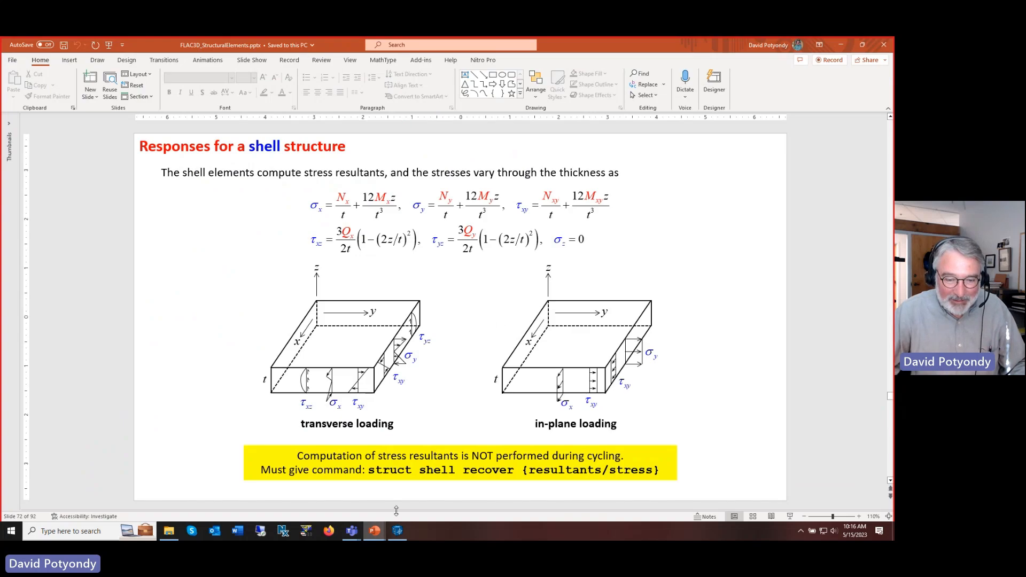
click(397, 530)
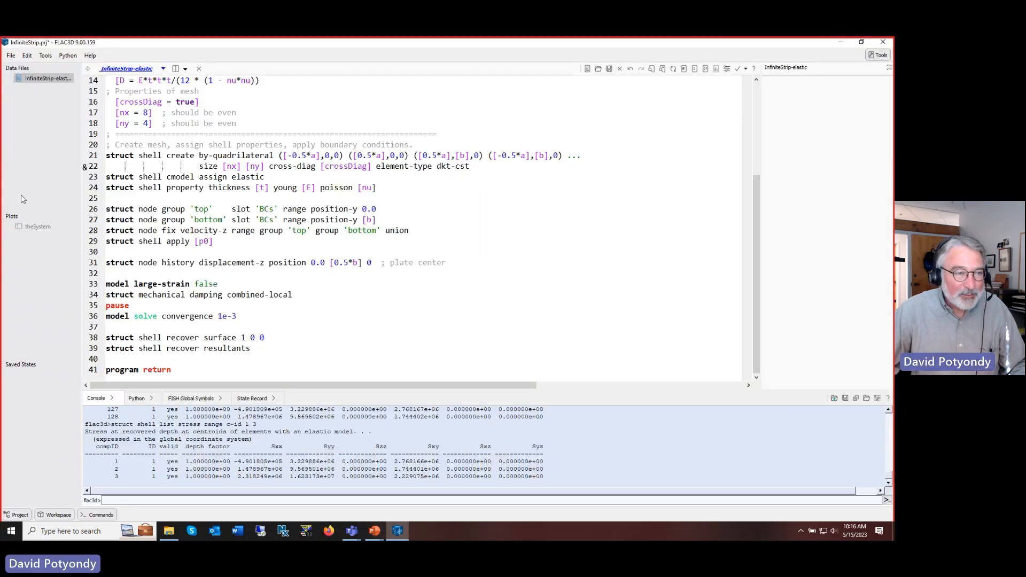
double_click(38, 226)
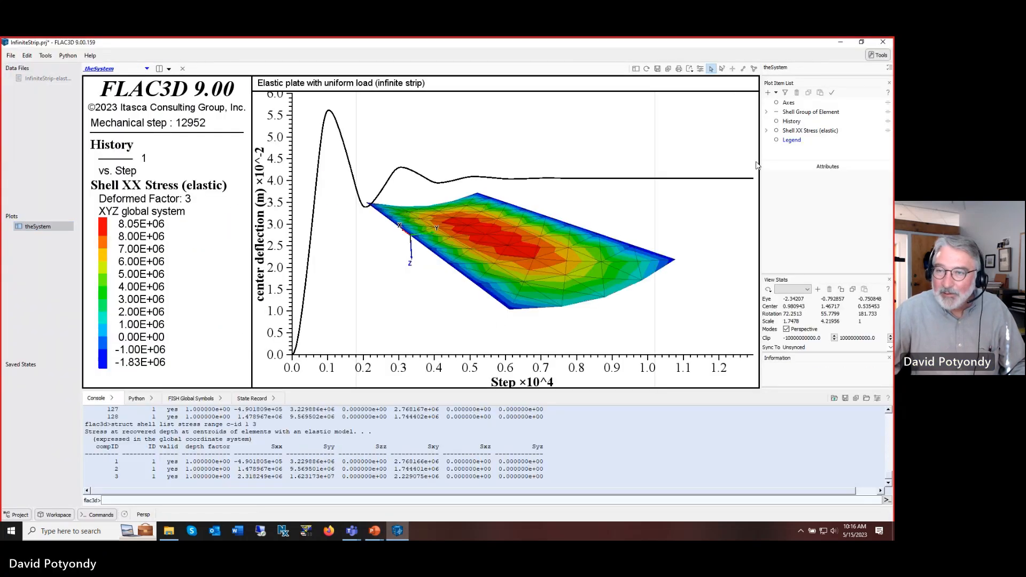
click(796, 132)
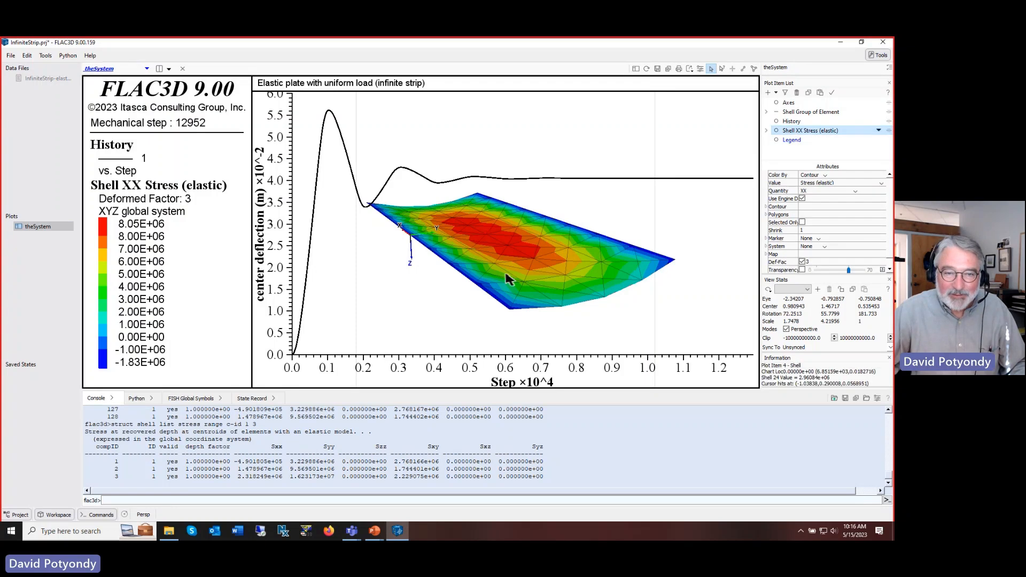
click(855, 192)
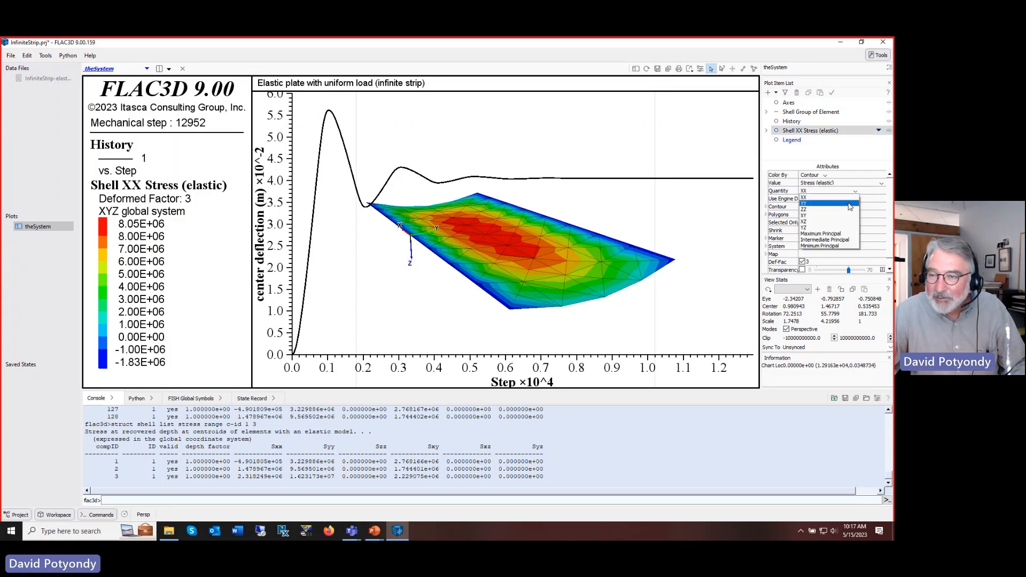
click(850, 204)
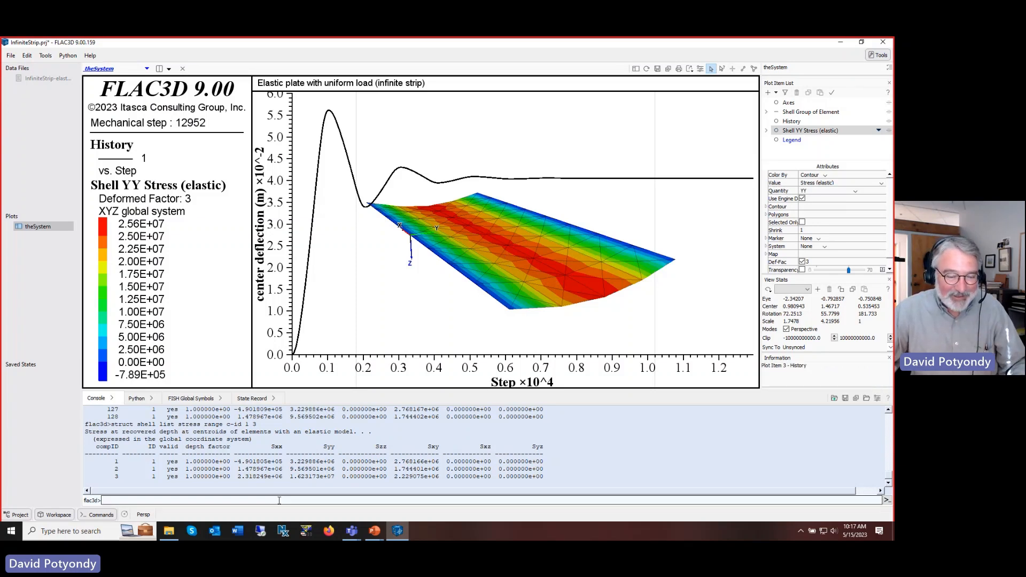
- Switch to the InfiniteStrip.pptx presentation in PowerPoint and close it
mouse_move(376, 535)
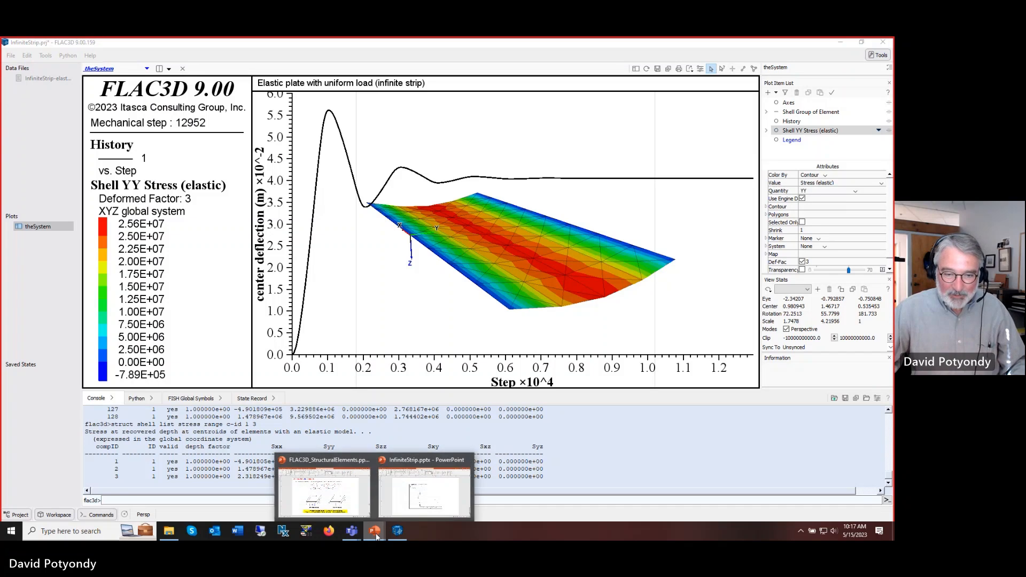
click(408, 508)
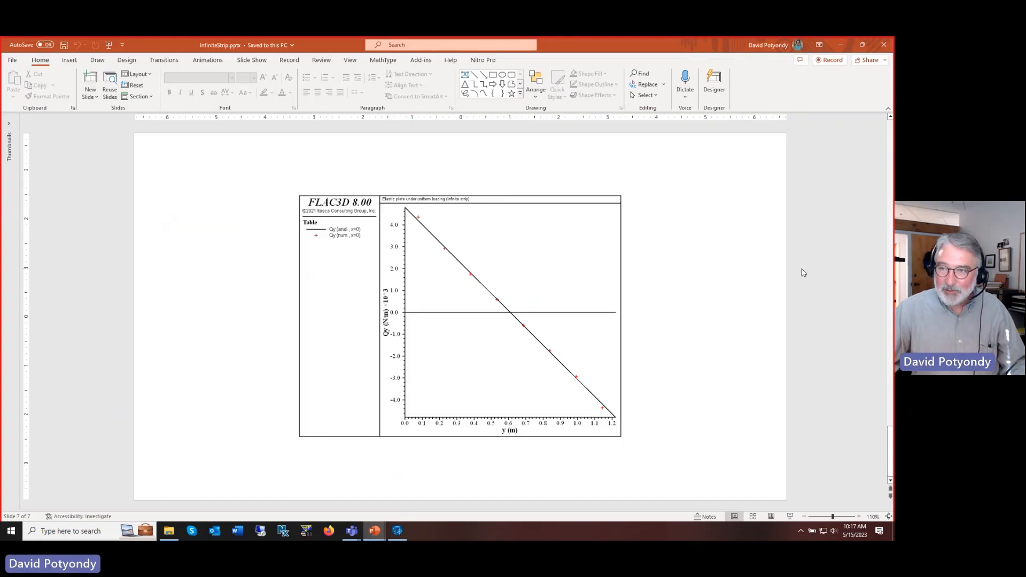
click(883, 44)
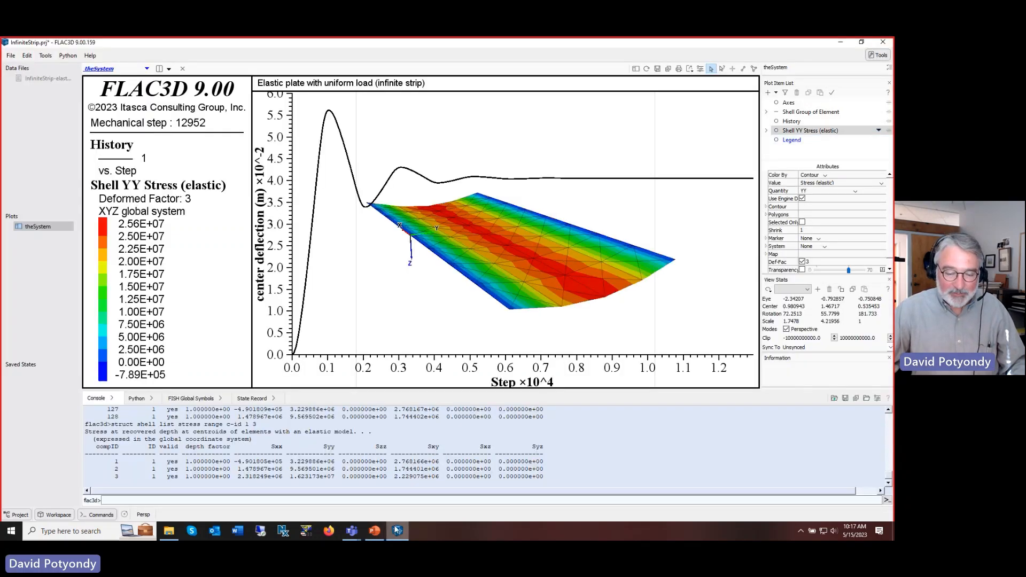
- Switch to FLAC3D_StructuralElements.pptx in PowerPoint and present it from the current shell response slide through to slide 77, Geogrid (physics)
click(375, 531)
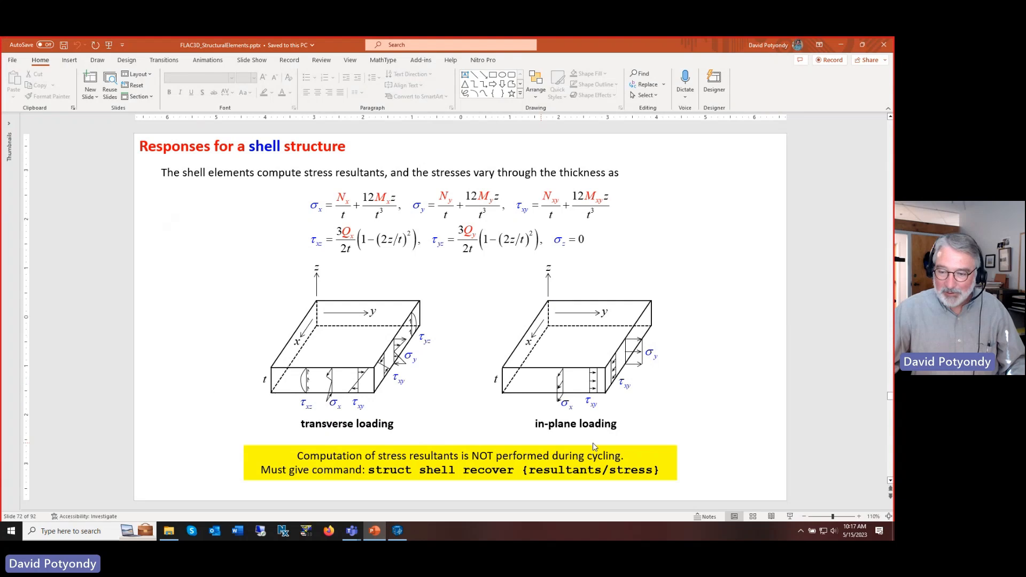
click(790, 516)
key(Right)
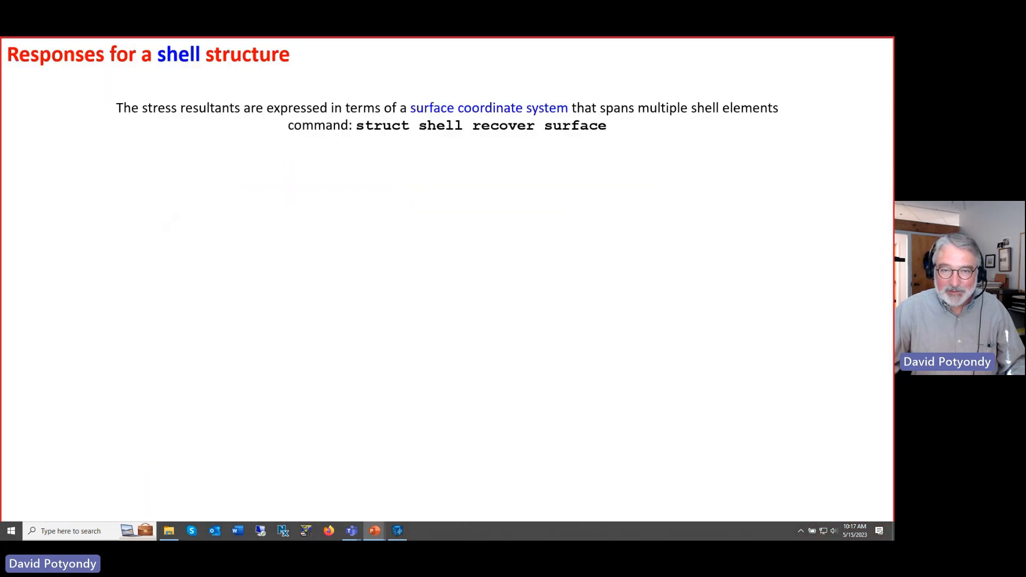
key(Right)
key(Right)
key(Right)
key(Right)
key(Right)
key(Right)
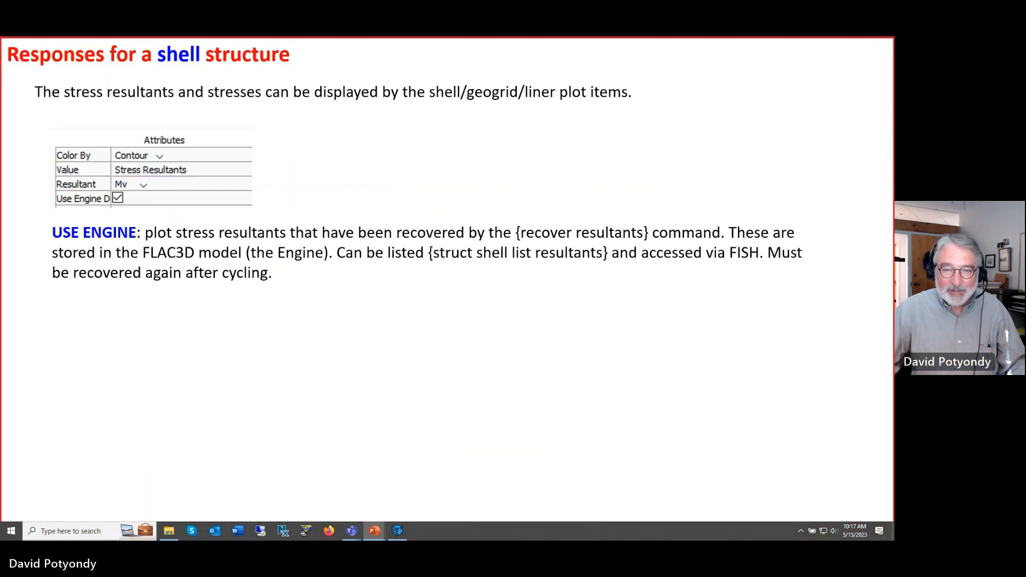
key(Right)
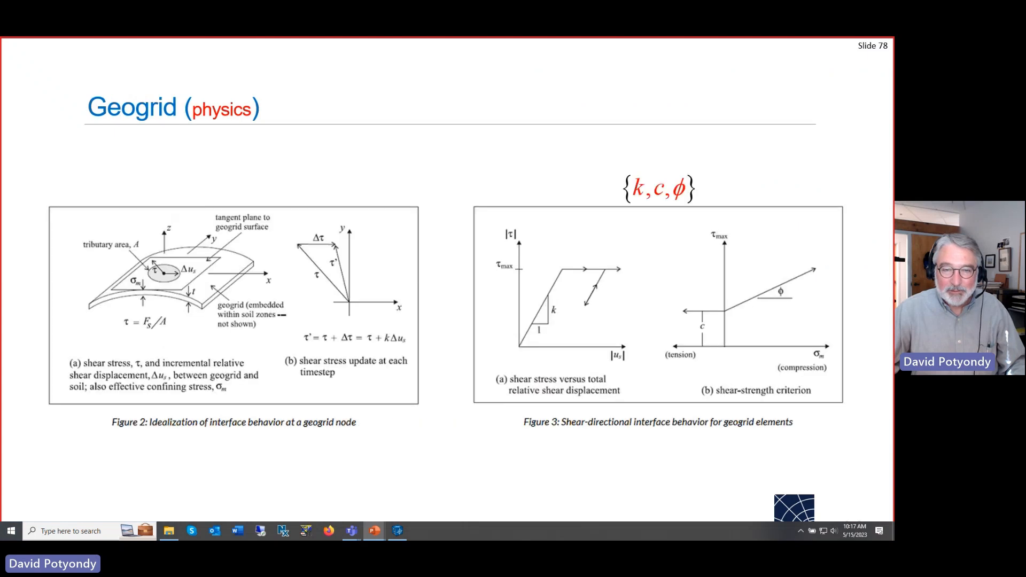
key(Left)
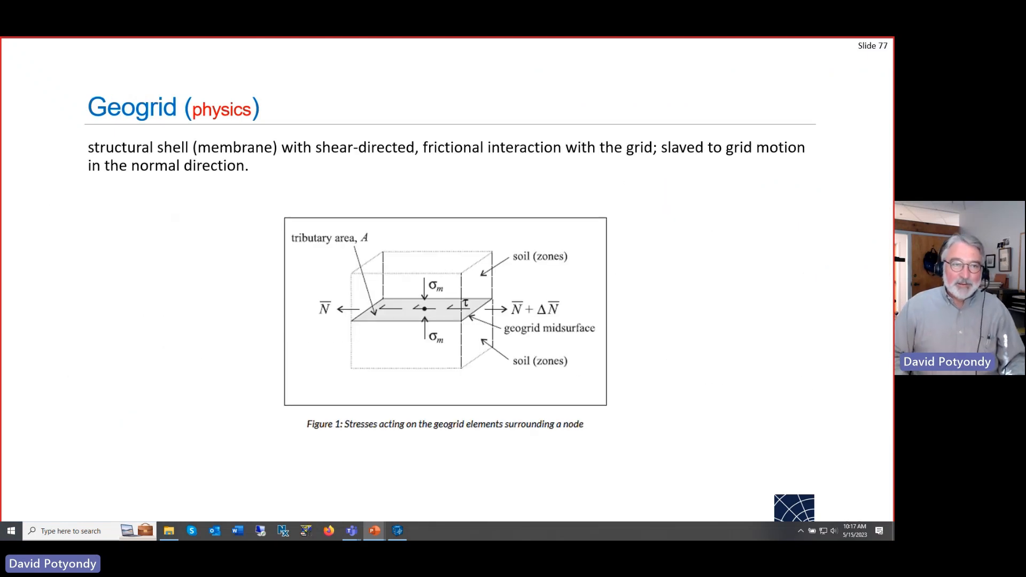